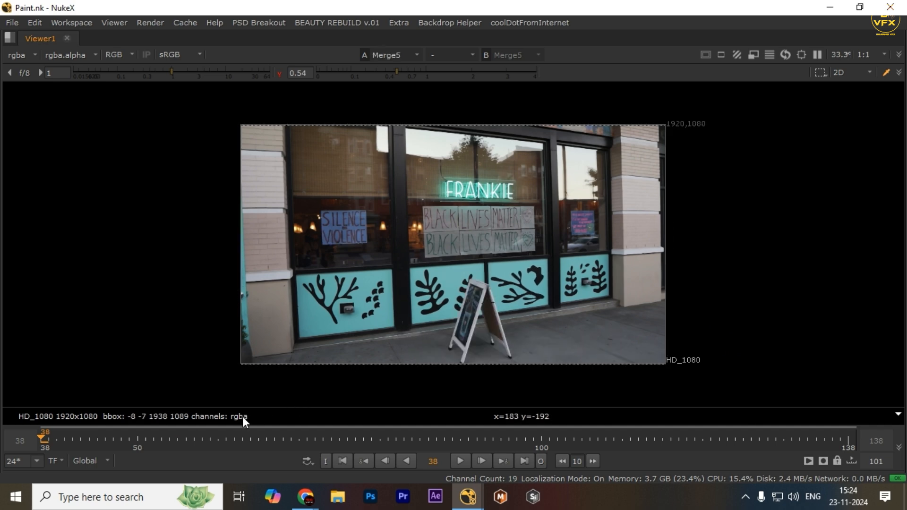
Add a CornerPin node below the merge in the "3d setup for the ground area" group and view its output
key(space)
drag(242, 446, 255, 316)
scroll(261, 374, up, 5)
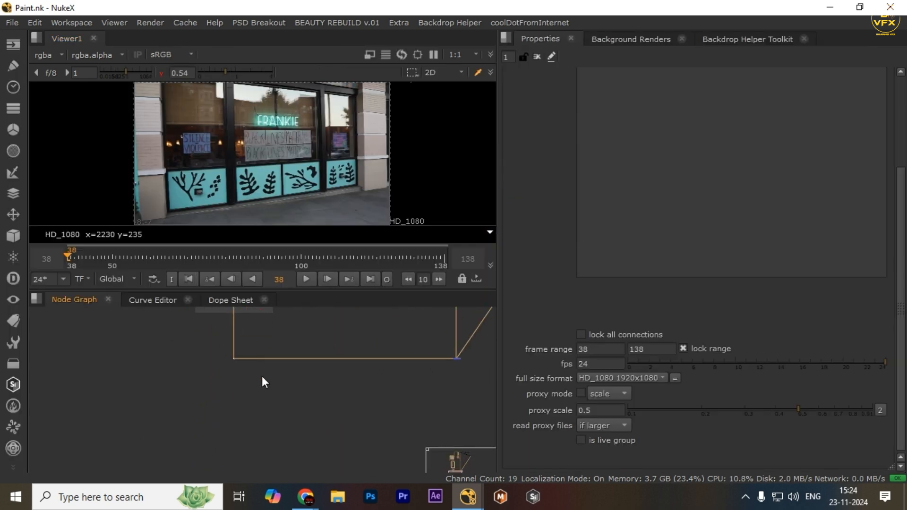
drag(265, 355, 295, 427)
scroll(259, 337, up, 6)
key(Tab)
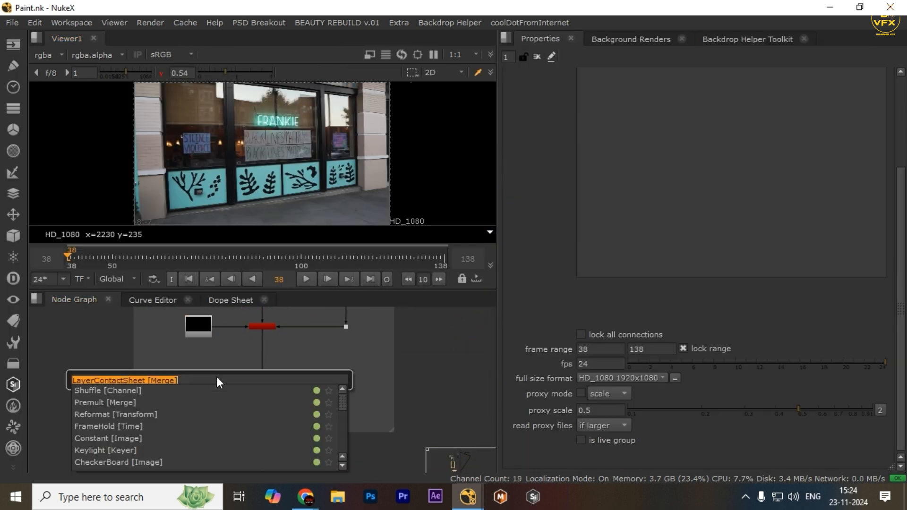
text(corner)
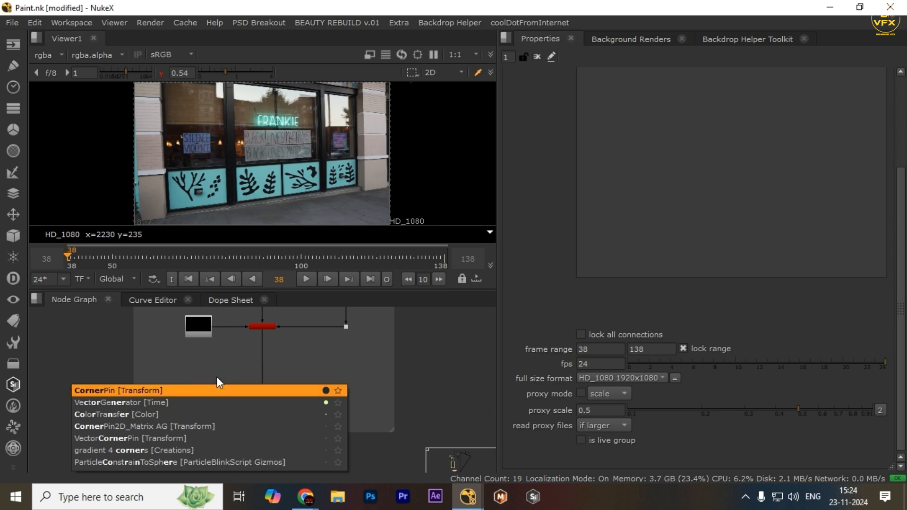
key(Return)
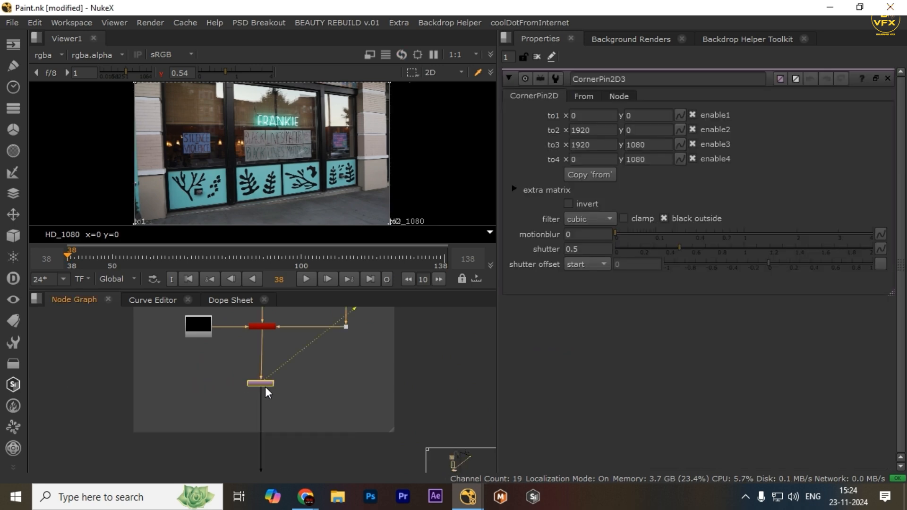
key(1)
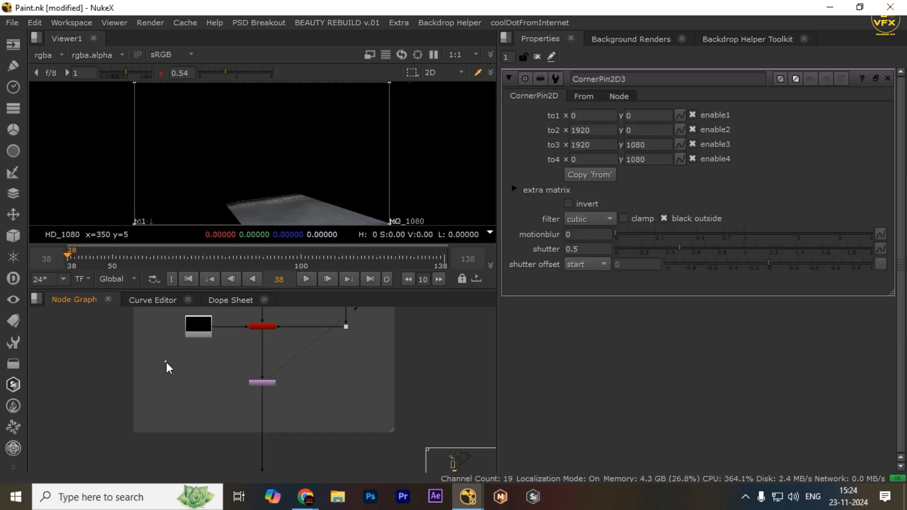
Place the CornerPin's to points at (876, -126), (1920, 0), (1224, 238) and (692, 156) around the ground patch and copy them to the from points
key(space)
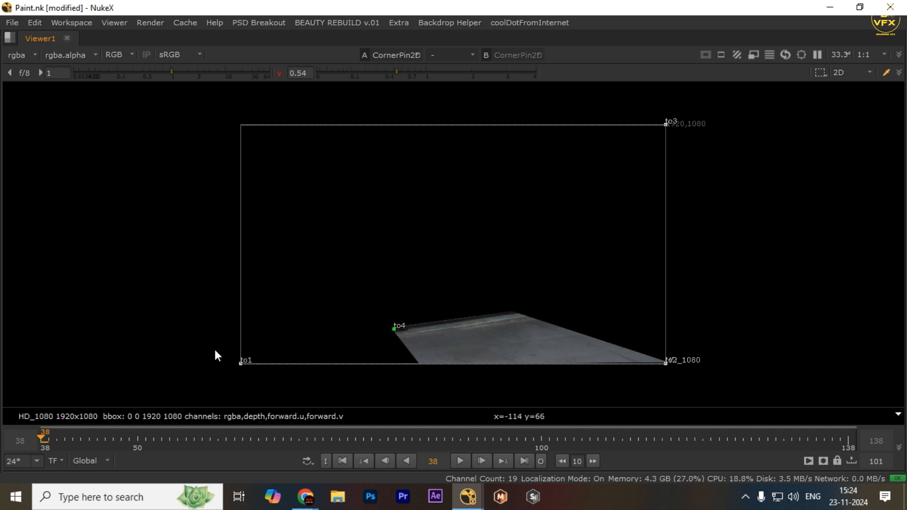
key(space)
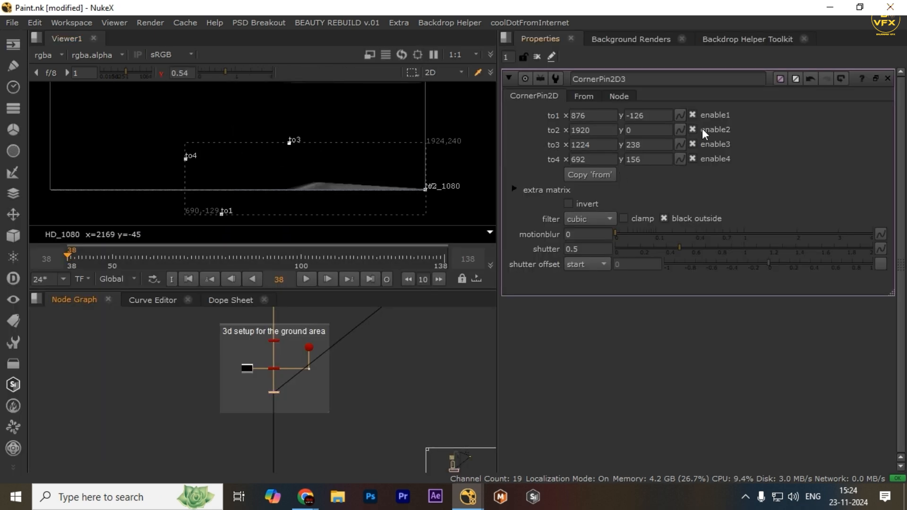
click(588, 95)
click(608, 175)
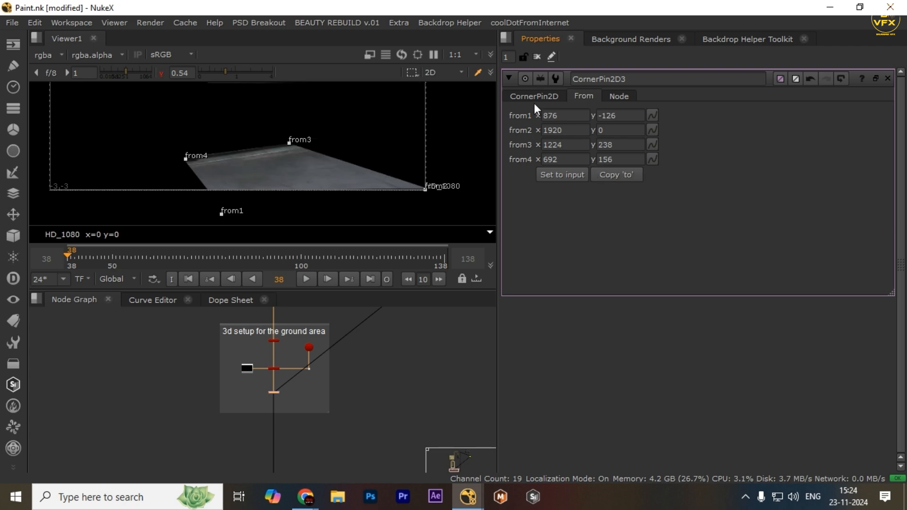
click(534, 96)
Review the Merge5 composite, check it at frame 116 and examine the nodes above the ground-area 3D setup
scroll(392, 411, down, 4)
key(space)
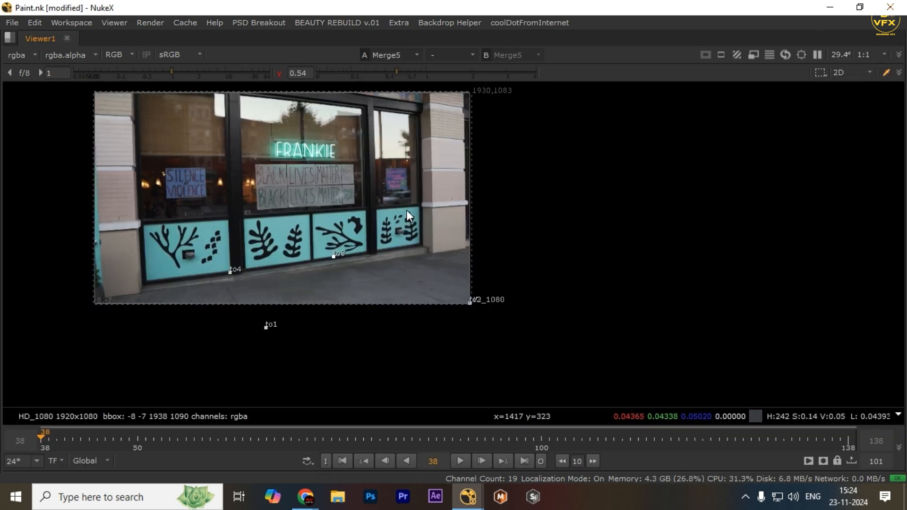
key(f)
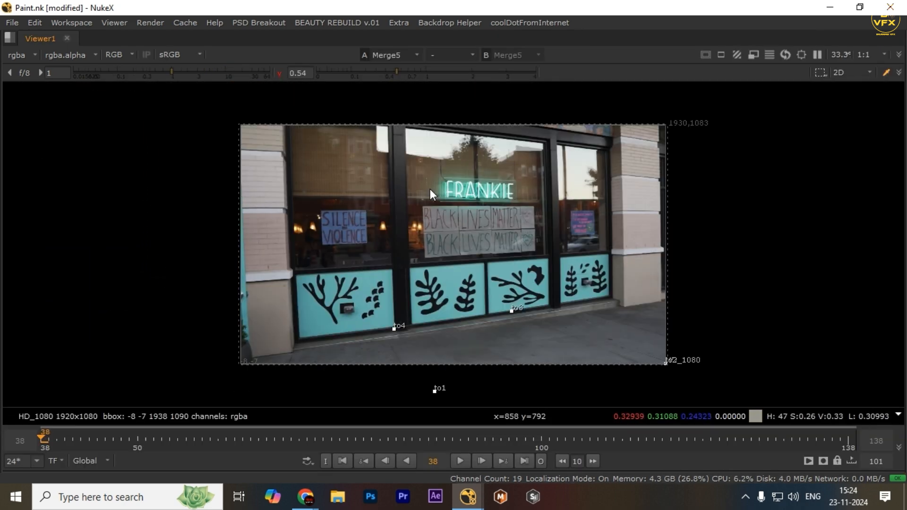
key(space)
drag(280, 345, 283, 358)
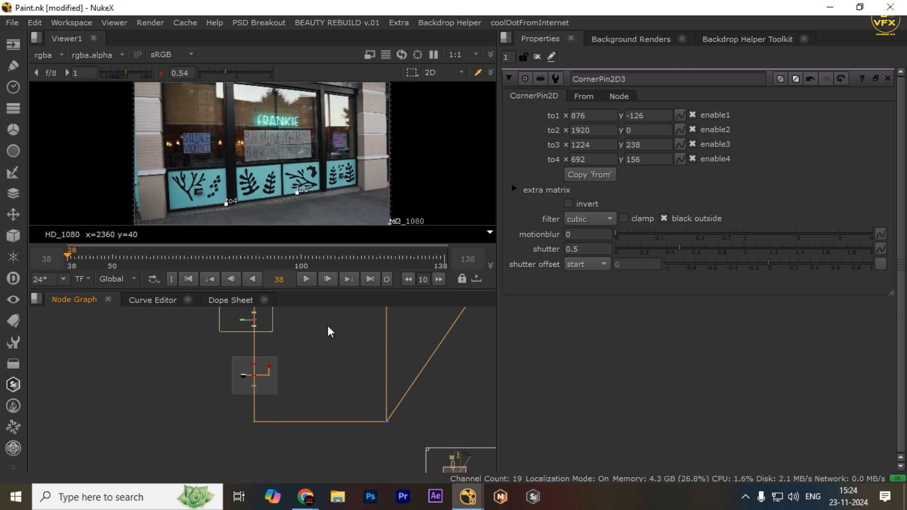
drag(320, 259, 362, 258)
scroll(252, 380, up, 5)
drag(255, 342, 286, 473)
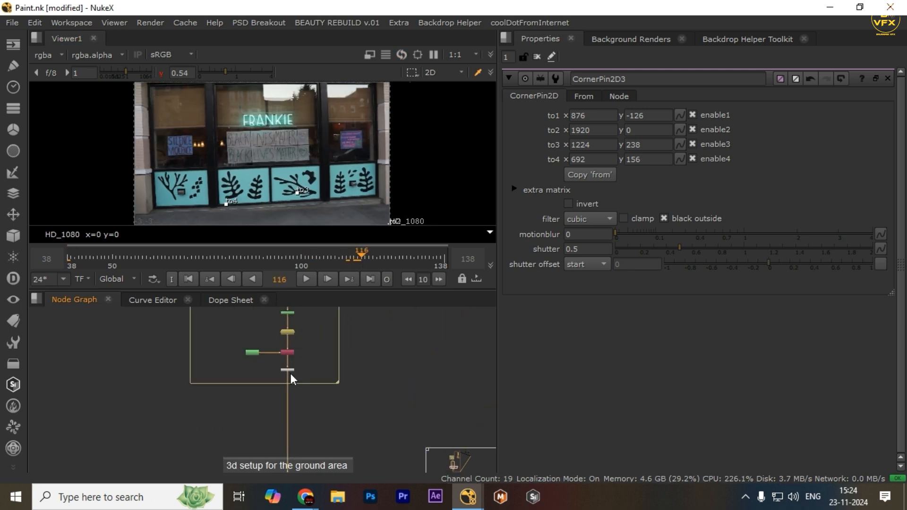
scroll(286, 345, up, 6)
drag(284, 333, 294, 387)
scroll(312, 378, down, 5)
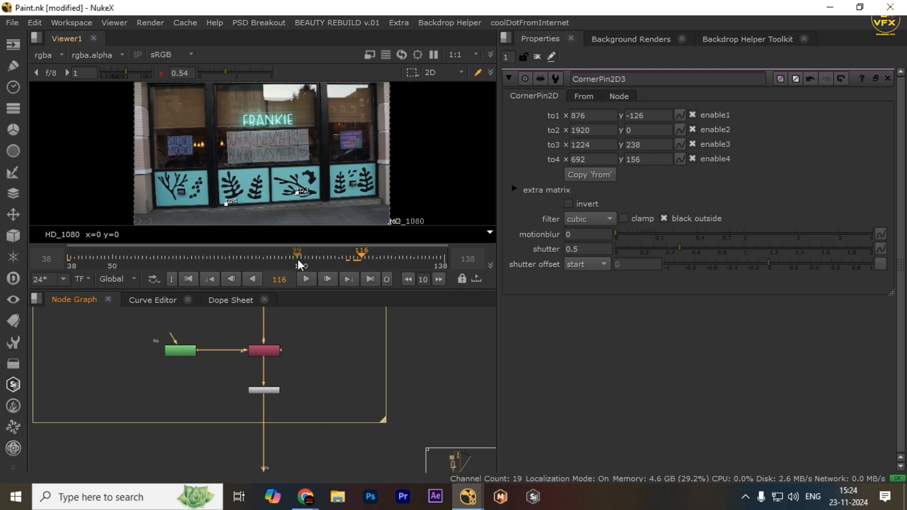
Trace the node chain at frame 100 and open the settings of the roto node feeding the copy node
click(299, 259)
scroll(305, 366, down, 4)
drag(288, 458, 256, 398)
scroll(266, 371, up, 4)
drag(259, 465, 240, 453)
drag(282, 363, 290, 414)
scroll(226, 360, down, 2)
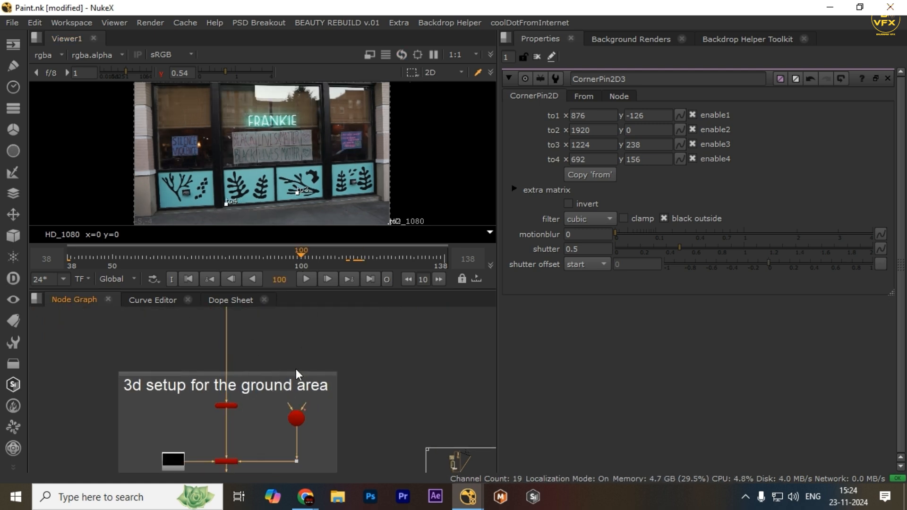
drag(296, 368, 236, 388)
scroll(238, 388, down, 5)
drag(234, 354, 275, 453)
drag(246, 381, 271, 327)
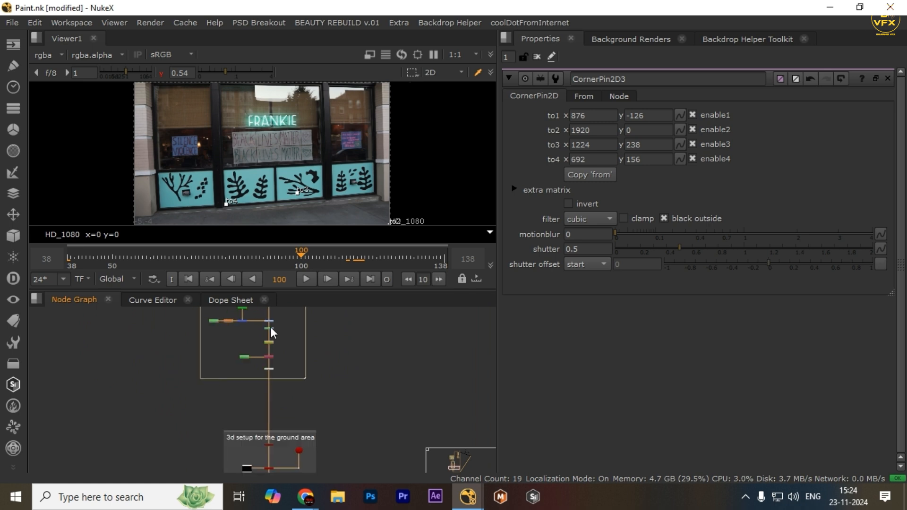
scroll(269, 331, up, 9)
drag(329, 350, 124, 415)
scroll(125, 416, down, 2)
drag(166, 447, 205, 385)
double_click(171, 393)
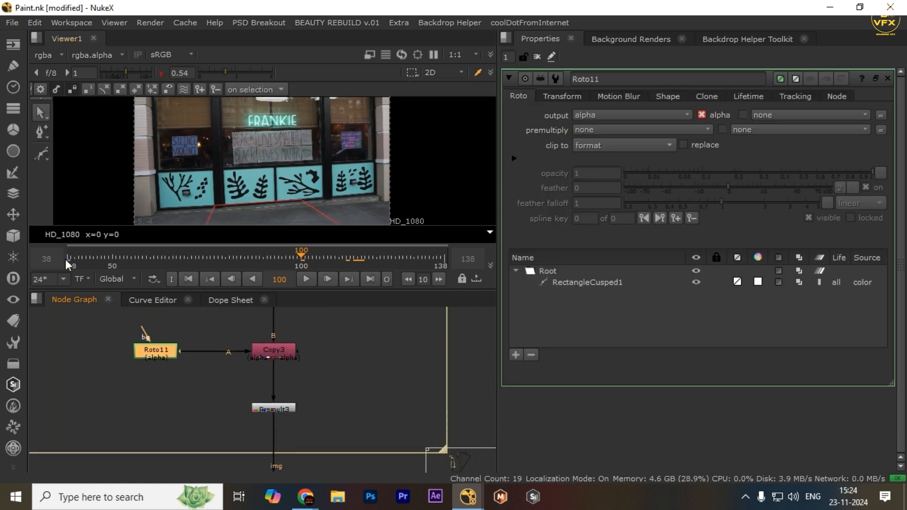
Examine the roto shape at frame 38 and follow the node chain down past the ground-area 3D setup
click(67, 260)
drag(372, 384, 234, 416)
scroll(233, 404, down, 4)
drag(234, 403, 188, 269)
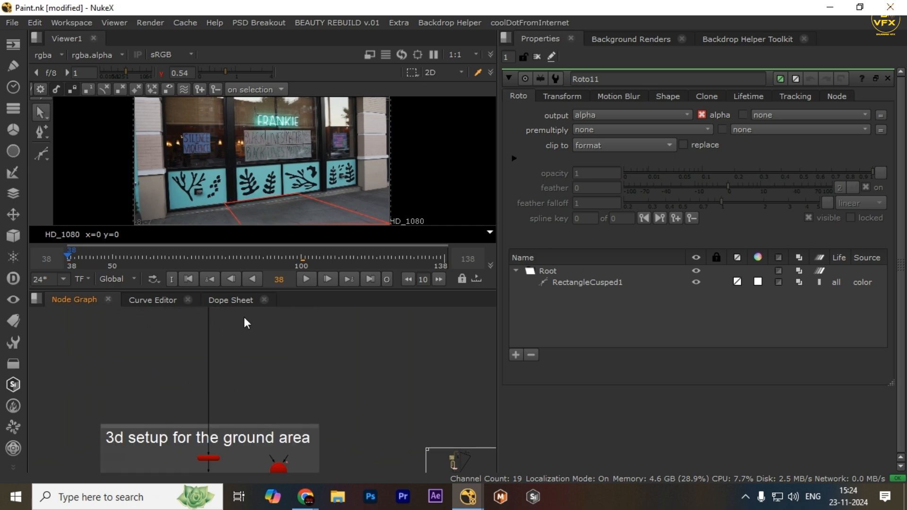
scroll(243, 326, down, 1)
drag(229, 460, 239, 374)
drag(291, 432, 159, 325)
scroll(283, 406, down, 5)
drag(364, 430, 357, 422)
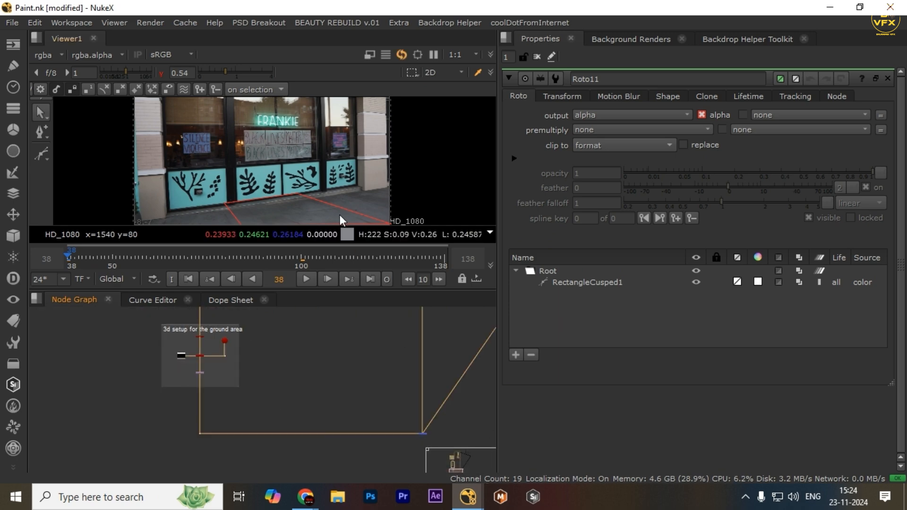
Hide the viewer overlay and compare the cleaned composite with the original plate at frame 100, close up on the ground area
key(space)
key(o)
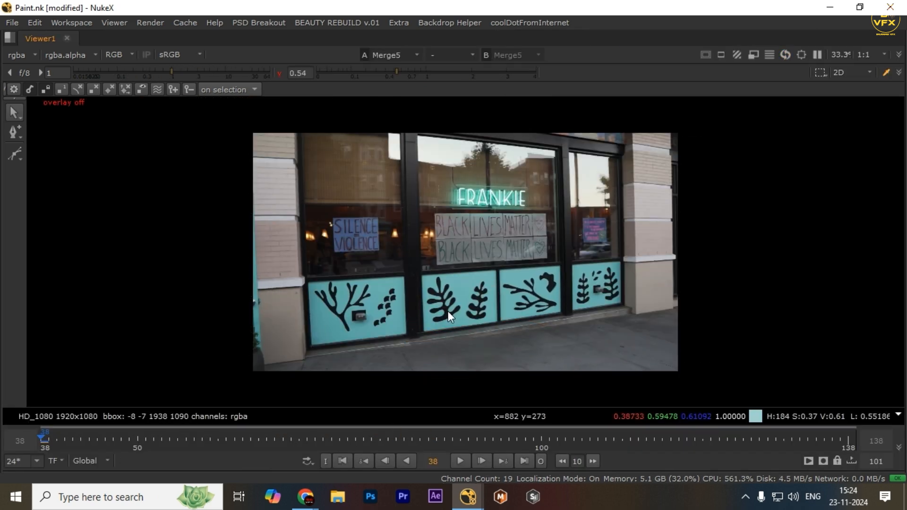
click(542, 441)
key(2)
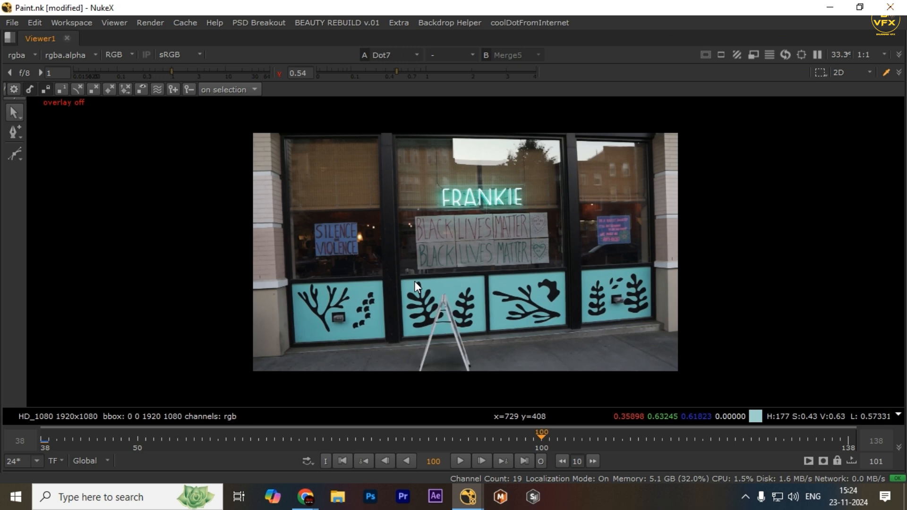
key(1)
key(2)
scroll(473, 352, up, 5)
key(1)
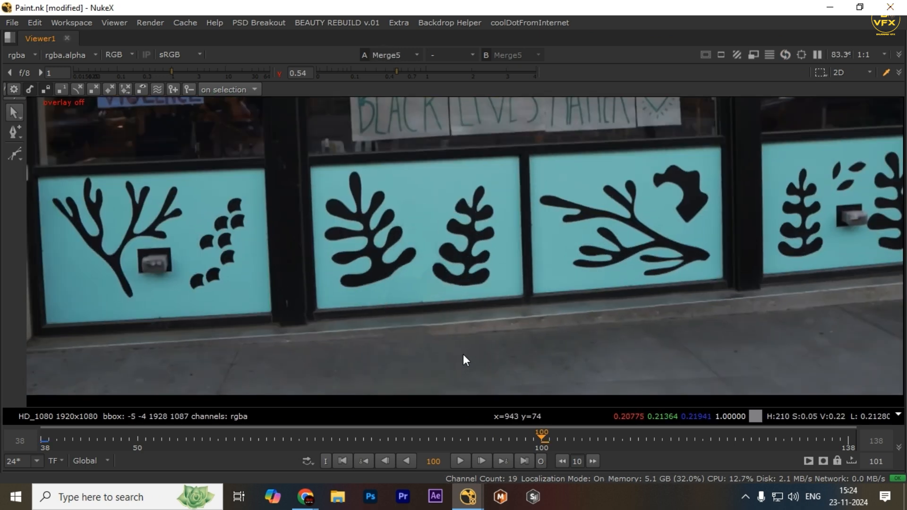
Compare the cleaned composite with the original plate at frame 108
drag(591, 444, 606, 440)
key(2)
key(1)
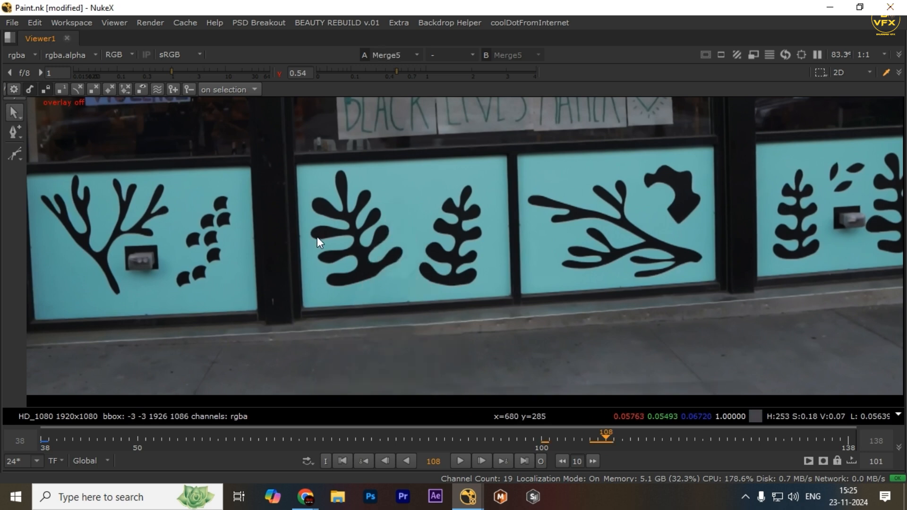
key(2)
key(1)
key(2)
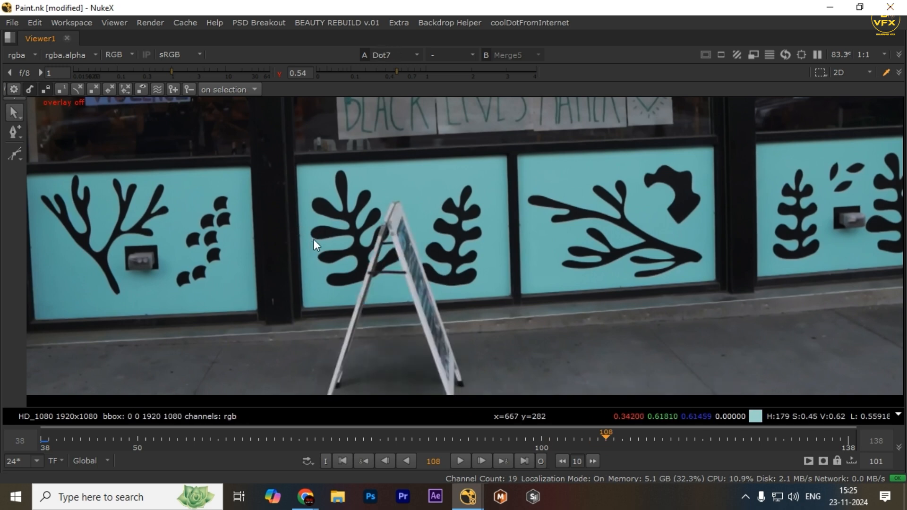
key(1)
Compare the cleaned ground area with the original plate once more at frame 100
click(540, 437)
key(2)
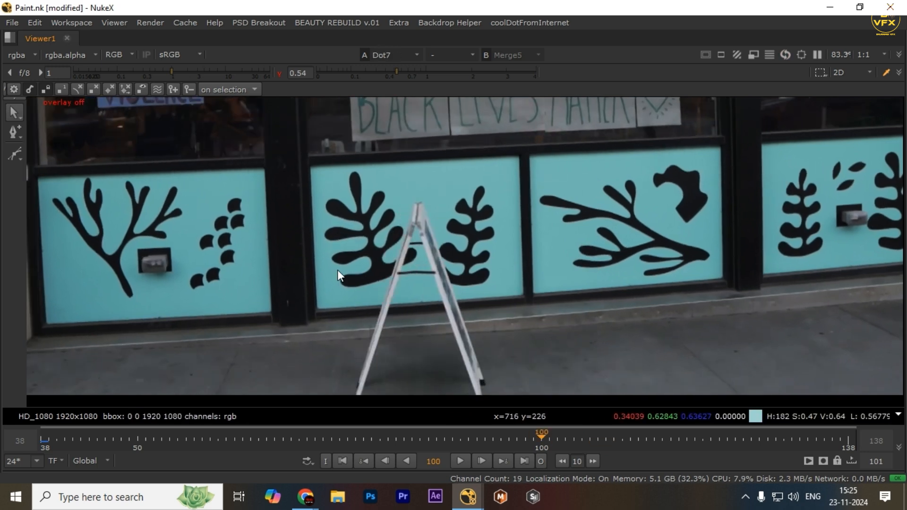
key(1)
key(2)
key(1)
key(2)
key(1)
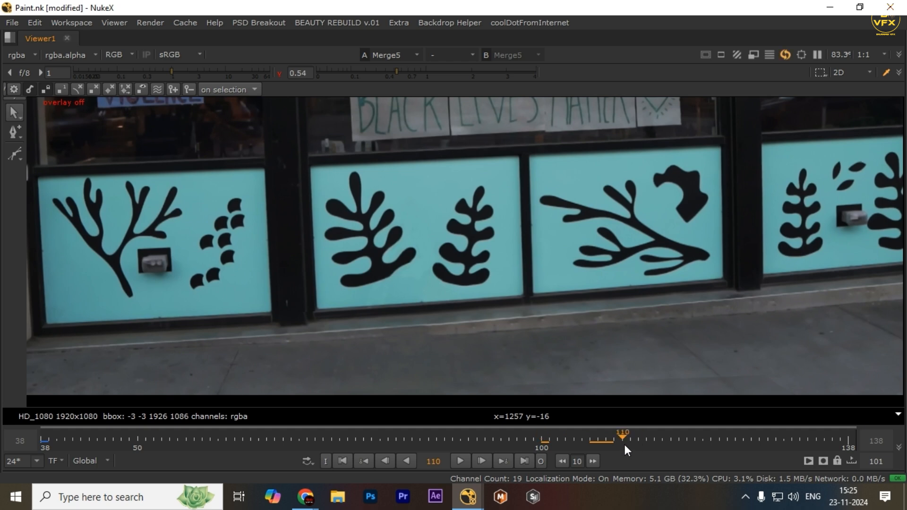
Go to frame 108 after checking nearby frames and open the settings of the ground setup's CornerPin node
click(624, 444)
click(600, 443)
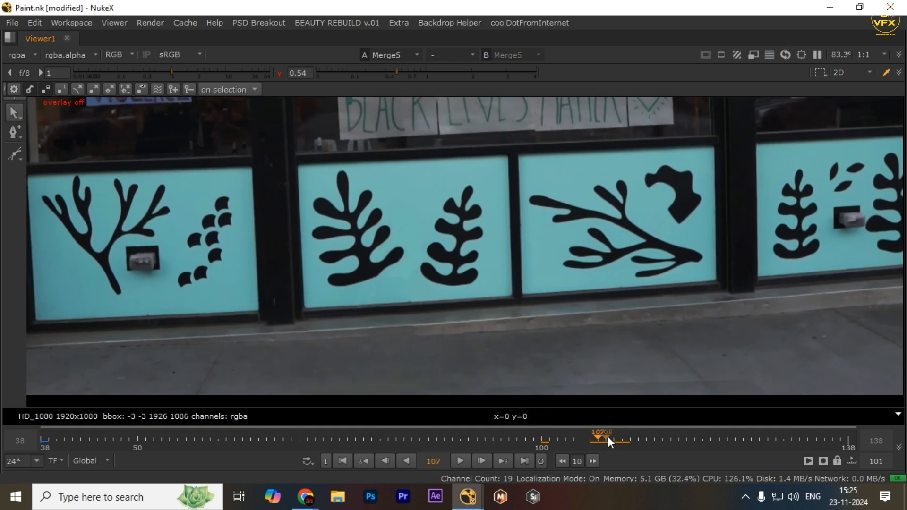
click(607, 437)
key(2)
key(space)
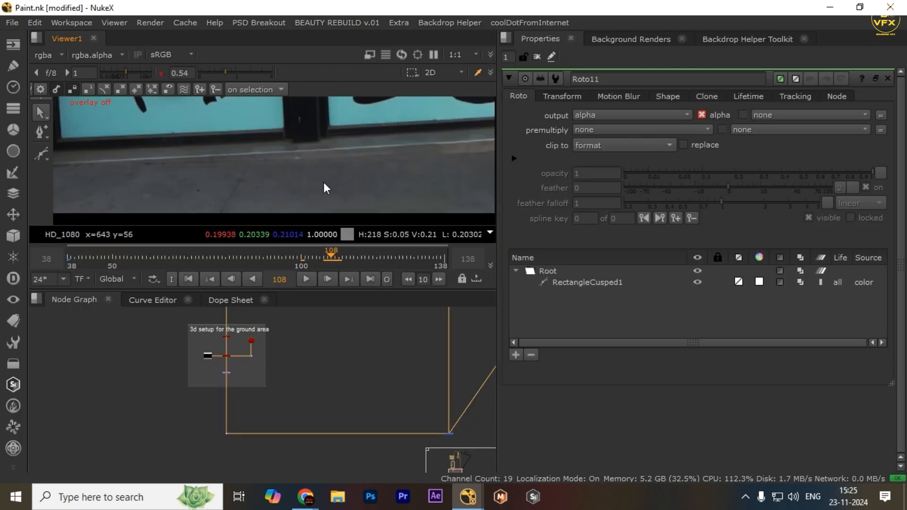
scroll(276, 385, up, 3)
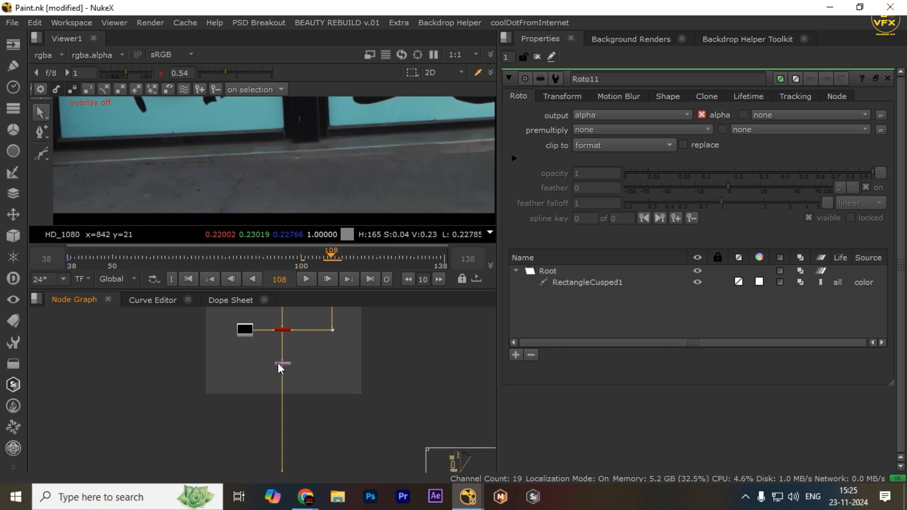
double_click(279, 364)
Check the ground patch on earlier frames, including 38 and 56, against the original plate
key(space)
click(315, 439)
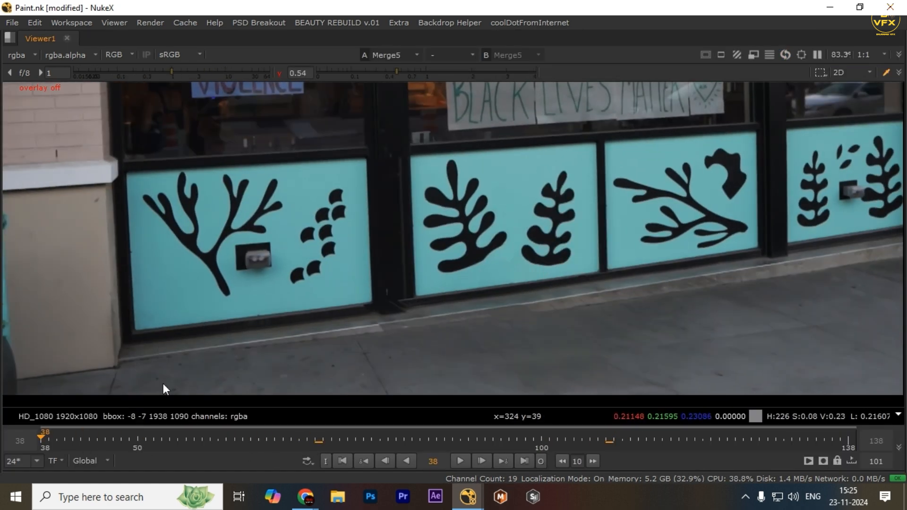
click(184, 437)
key(1)
key(2)
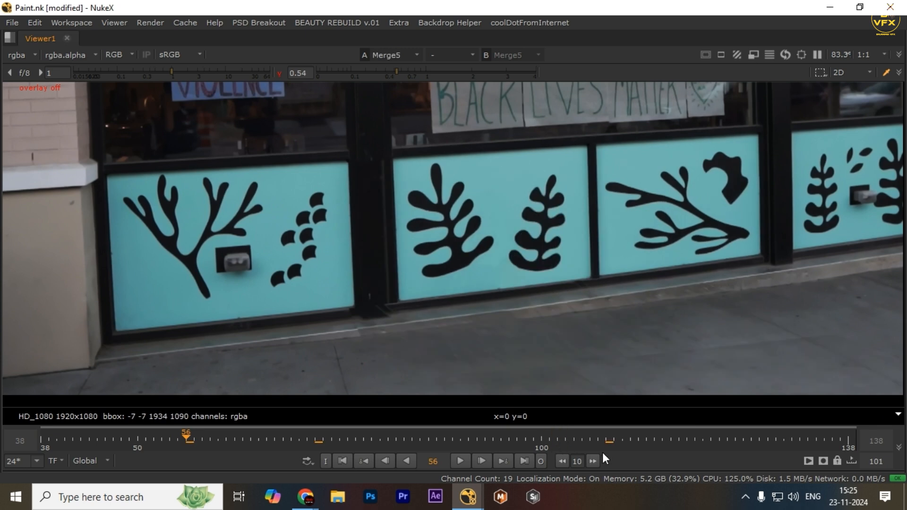
Set keyframes on the CornerPin's to1, to2, to3 and to4 points at frame 108
click(603, 441)
key(space)
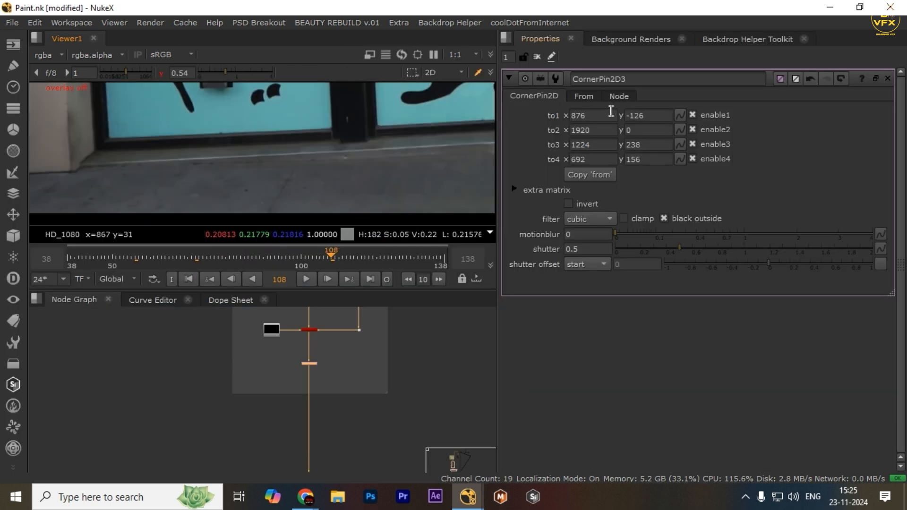
click(680, 115)
click(693, 126)
click(680, 130)
click(693, 140)
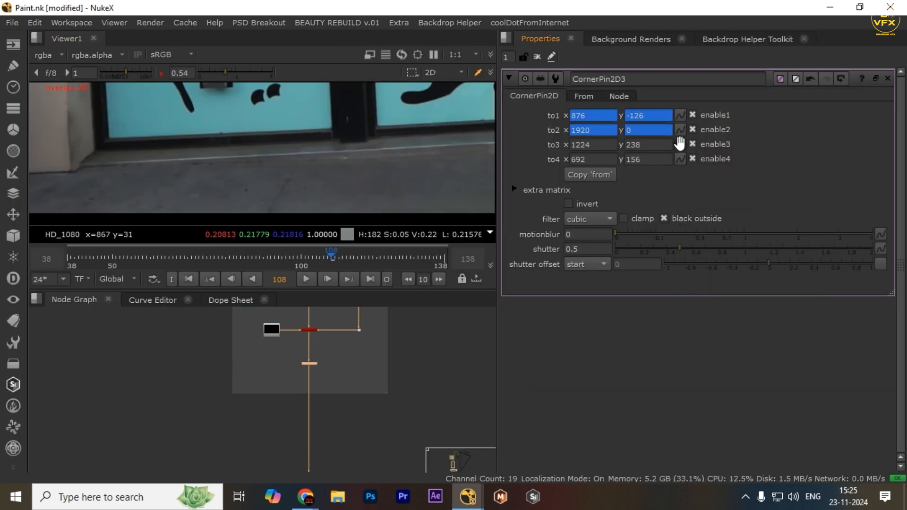
click(681, 144)
click(694, 154)
click(680, 159)
click(693, 170)
Go to the first frame, 38, show the viewer overlay with the corner pins, and compare the composite with the original plate
key(space)
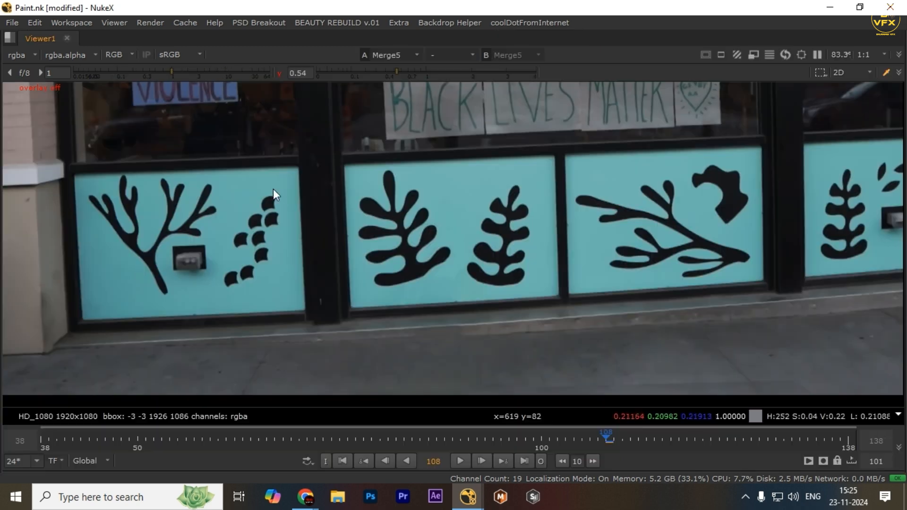
key(Home)
scroll(321, 306, down, 3)
drag(319, 303, 283, 263)
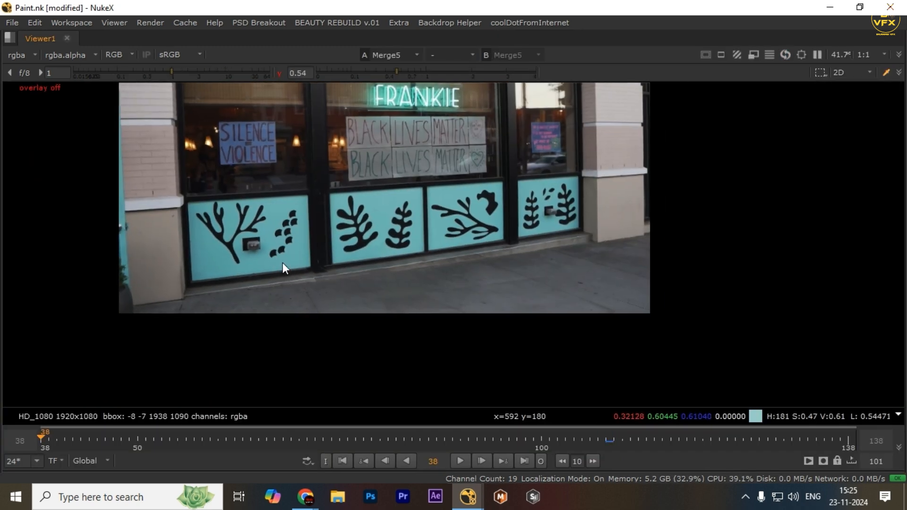
key(1)
key(2)
key(q)
drag(322, 294, 336, 296)
key(1)
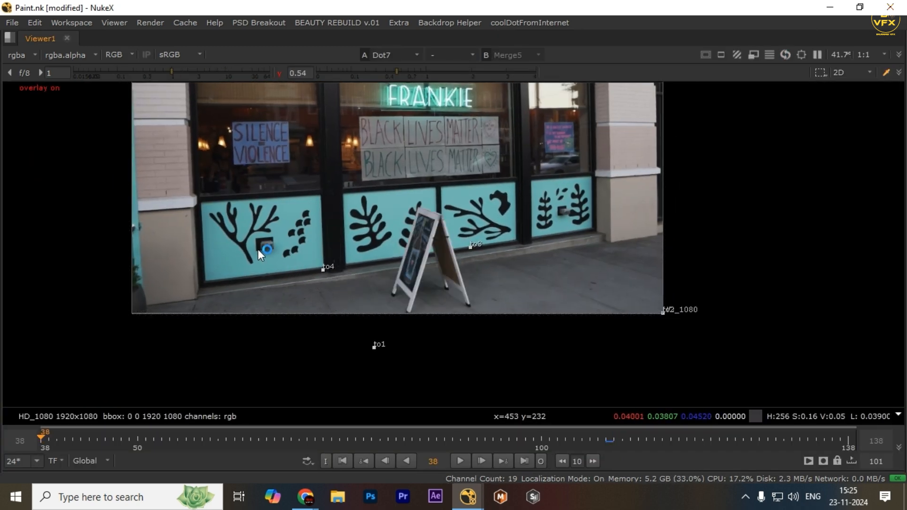
Compare the composite with the original plate around the sign and curb at frame 38
key(2)
scroll(508, 206, up, 3)
key(1)
key(2)
drag(386, 325, 495, 289)
key(1)
key(2)
key(1)
Trace the ground branch through the node graph to the plate's Dot, view it, and compare it with the composite
key(space)
drag(387, 402, 304, 336)
scroll(437, 394, down, 3)
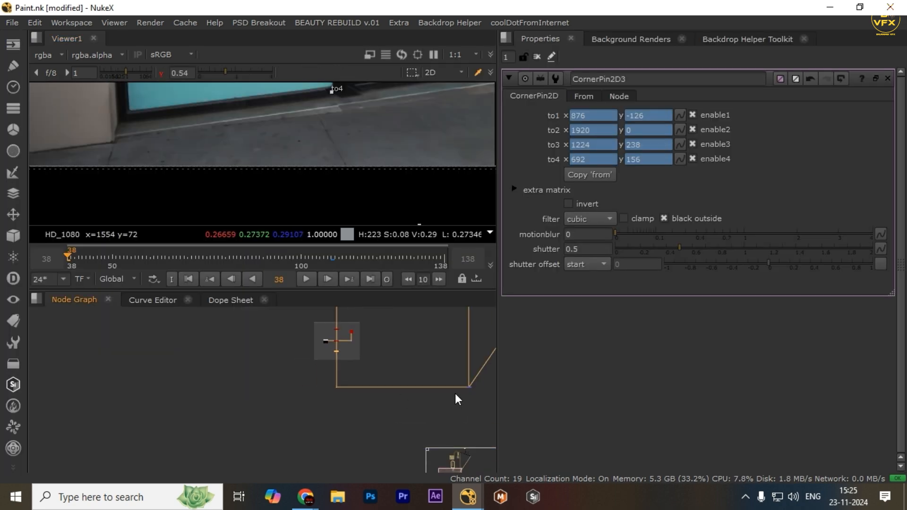
drag(461, 379, 291, 418)
click(290, 417)
click(295, 425)
scroll(293, 420, down, 2)
drag(285, 354, 308, 419)
scroll(307, 397, down, 3)
scroll(326, 327, up, 3)
drag(326, 327, 339, 351)
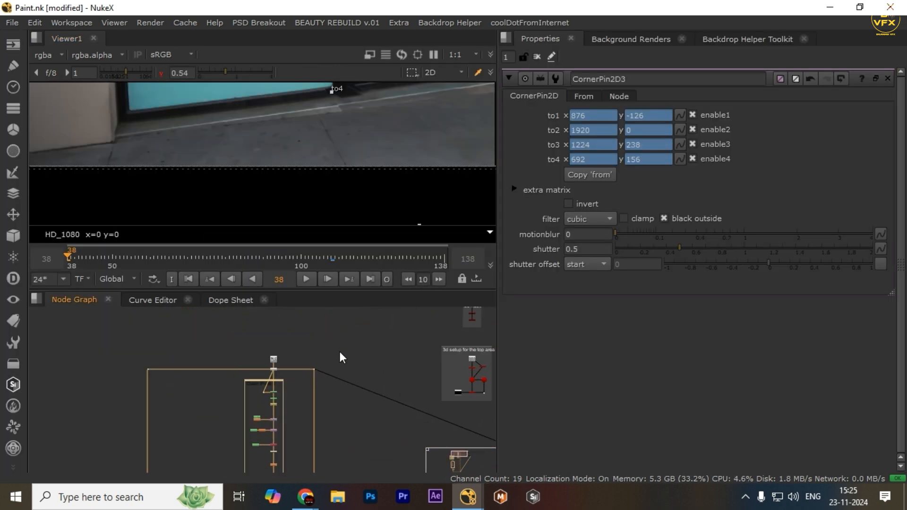
click(314, 370)
key(1)
key(space)
key(2)
key(1)
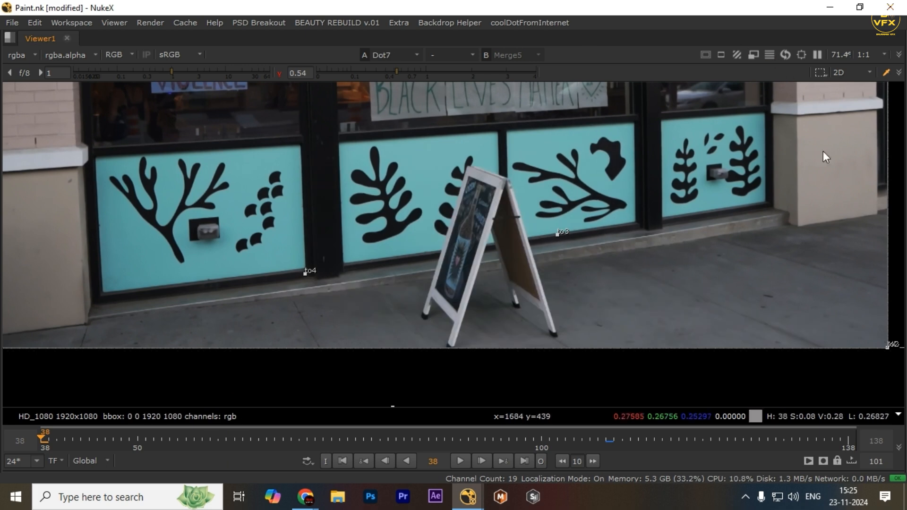
Clear Nuke's cached data and compare the composite with the plate at frame 38
click(194, 23)
click(212, 90)
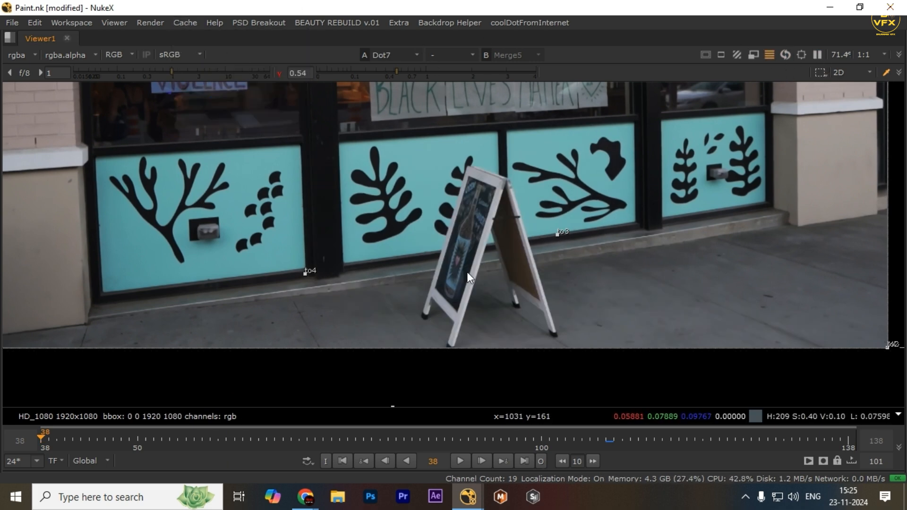
key(2)
key(1)
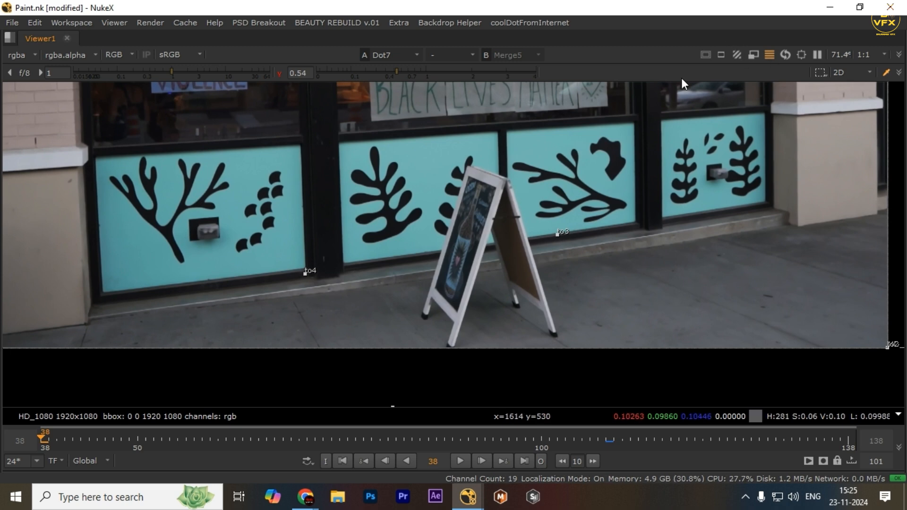
click(188, 23)
click(192, 100)
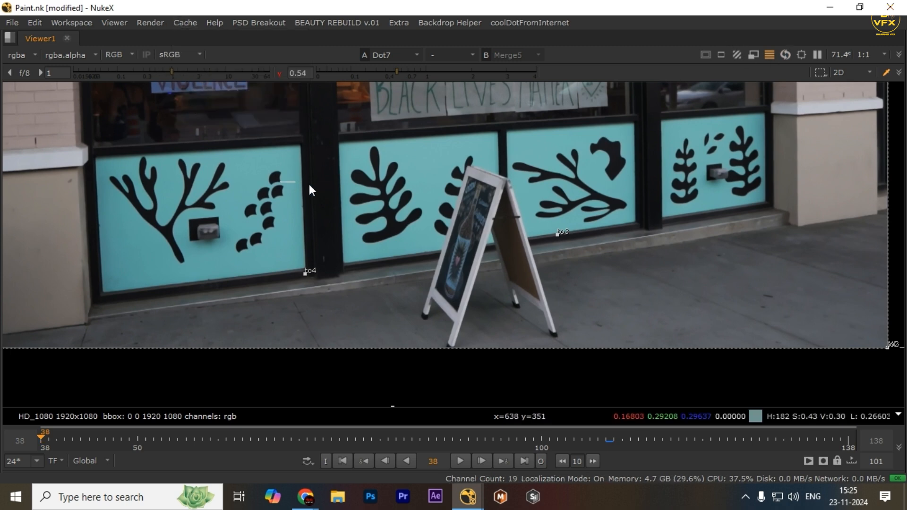
Follow the plate connection from the ground setup through the node graph and view the plate's Dot
key(space)
drag(267, 463, 285, 331)
scroll(290, 392, up, 6)
drag(339, 431, 181, 473)
scroll(253, 440, down, 1)
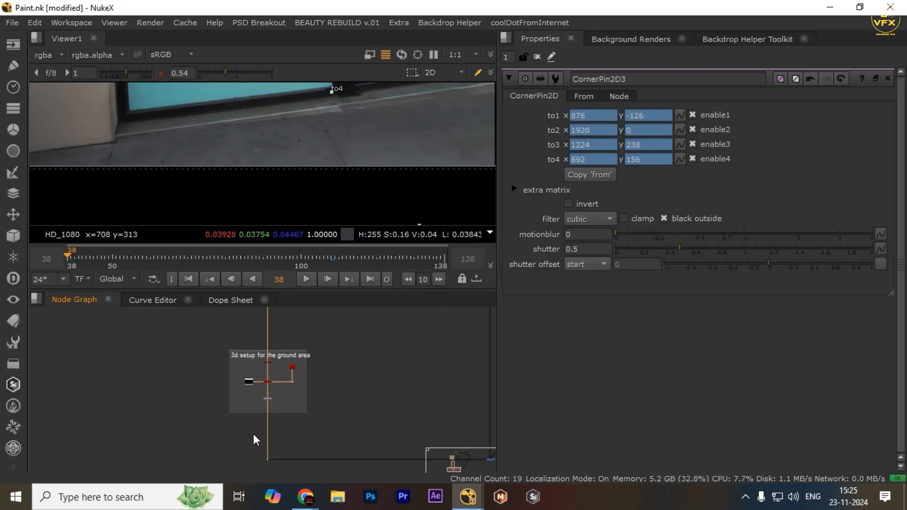
drag(253, 440, 273, 373)
drag(356, 380, 108, 472)
key(1)
scroll(108, 469, down, 4)
scroll(266, 424, up, 2)
drag(271, 421, 338, 466)
key(1)
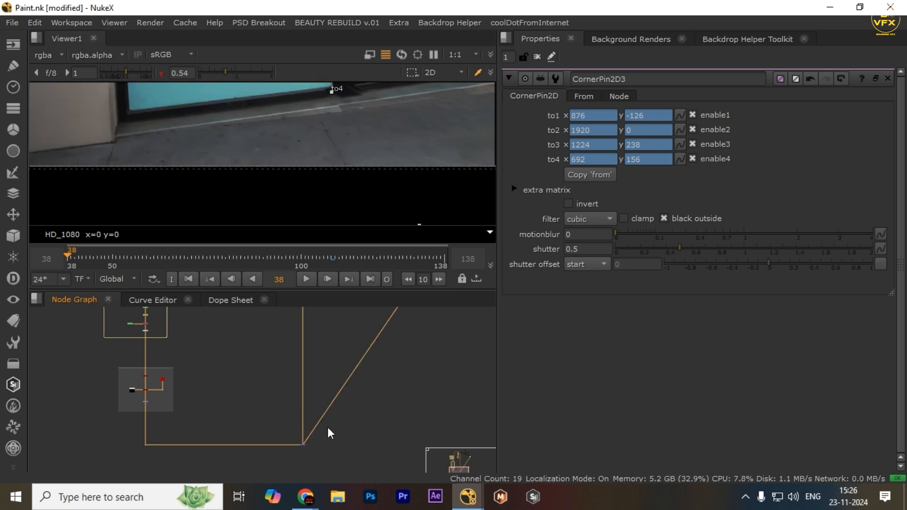
scroll(325, 429, down, 5)
scroll(296, 359, up, 4)
scroll(321, 350, up, 3)
scroll(364, 424, down, 6)
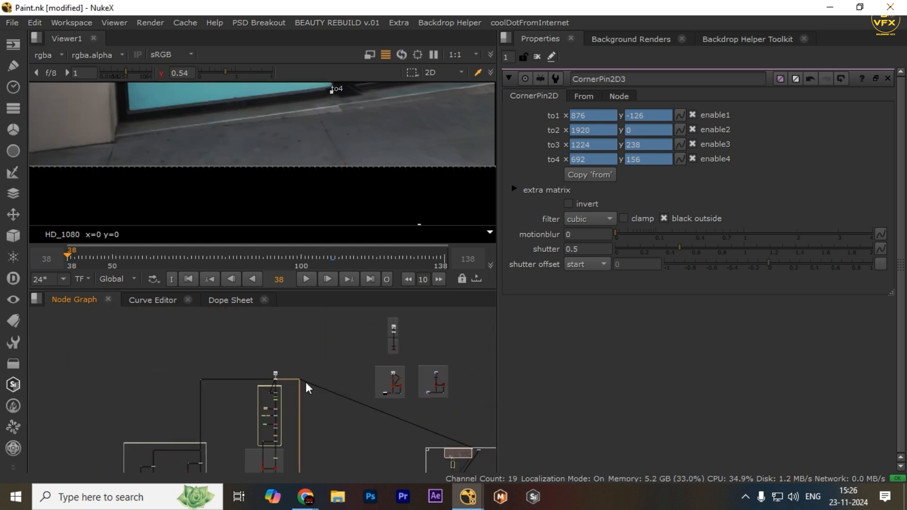
scroll(305, 378, up, 4)
drag(307, 367, 279, 407)
key(1)
key(space)
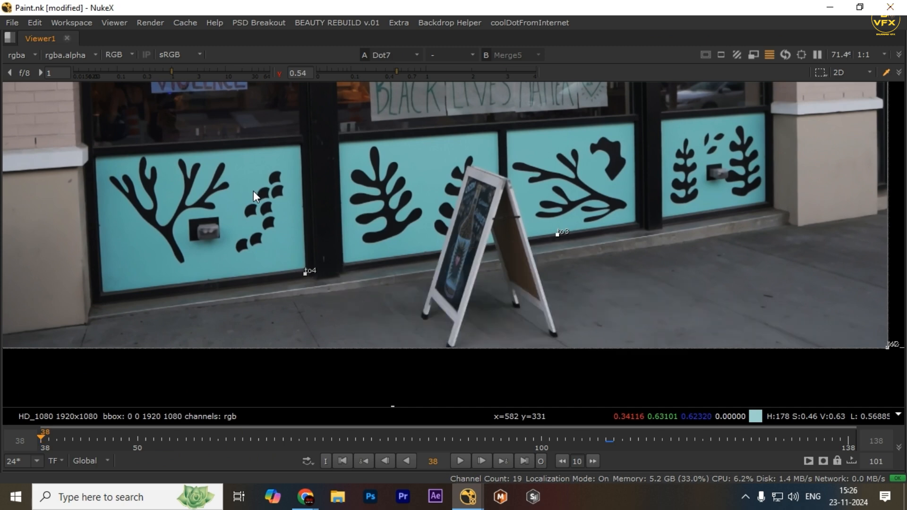
Compare the ground patch with the original plate along the curb between the to4 and to3 corner pins
key(2)
scroll(564, 234, up, 3)
key(1)
key(2)
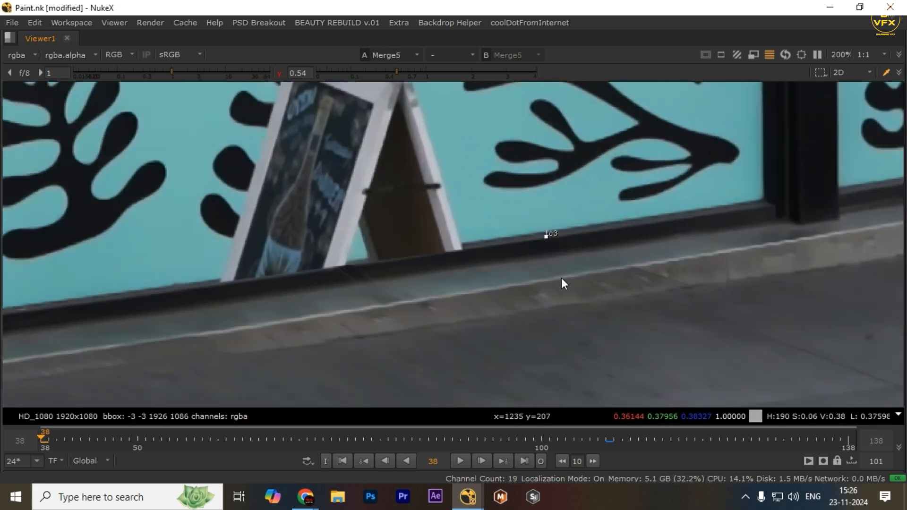
key(1)
key(2)
key(1)
key(2)
key(1)
key(2)
scroll(558, 278, down, 3)
drag(413, 293, 576, 214)
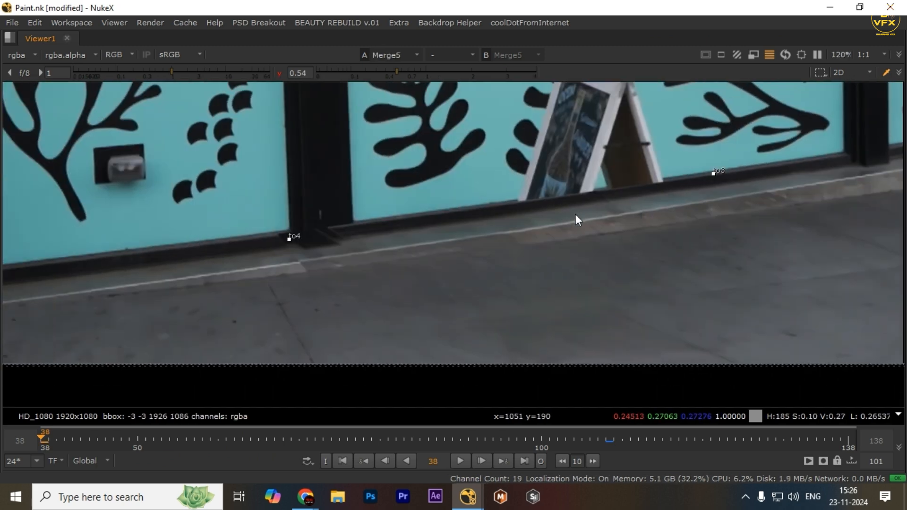
key(1)
key(2)
scroll(351, 248, up, 1)
key(1)
key(2)
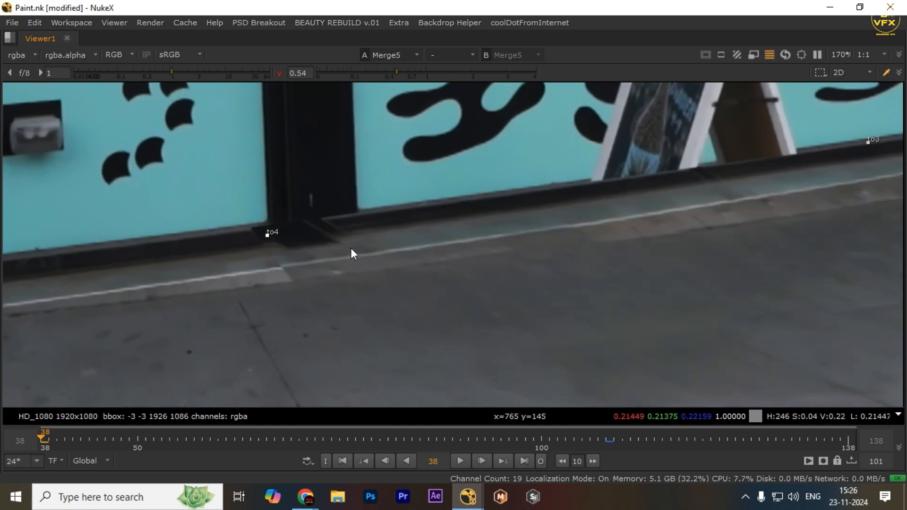
Nudge the CornerPin's to4 point rightward with fine vertical corrections at frame 38 to align the curb, and check against the plate
key(KP_6)
key(KP_6)
key(KP_6)
key(KP_6)
key(KP_6)
key(KP_6)
key(KP_6)
key(KP_6)
key(KP_6)
key(KP_6)
key(KP_6)
key(KP_6)
key(KP_6)
key(KP_6)
key(KP_6)
key(KP_6)
key(KP_6)
key(KP_6)
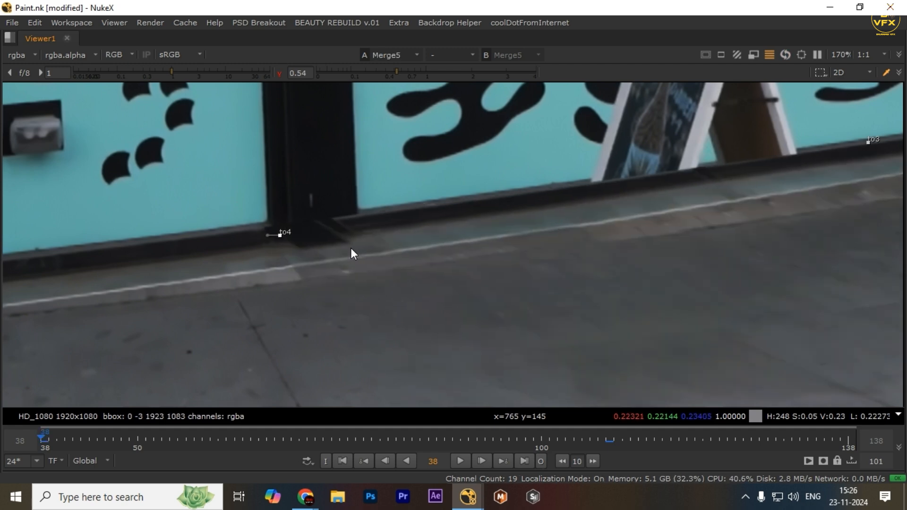
key(KP_2)
key(KP_2)
key(KP_2)
key(KP_2)
key(KP_6)
key(KP_6)
key(KP_6)
key(KP_6)
key(KP_6)
key(KP_6)
key(KP_6)
key(KP_6)
key(KP_6)
key(KP_6)
key(KP_6)
key(KP_6)
key(KP_6)
key(KP_6)
key(KP_6)
key(KP_6)
key(KP_6)
key(KP_6)
key(KP_6)
key(KP_6)
key(KP_8)
key(KP_8)
key(KP_8)
key(KP_8)
key(KP_8)
key(KP_8)
key(KP_8)
key(KP_8)
key(KP_8)
key(KP_6)
key(KP_6)
key(KP_6)
key(KP_6)
key(KP_6)
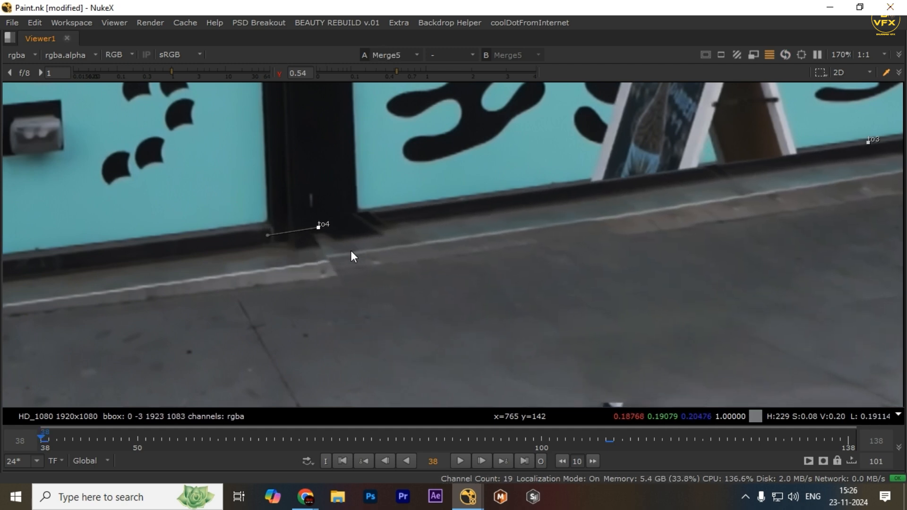
key(KP_2)
key(KP_2)
key(KP_2)
key(KP_2)
key(KP_6)
key(KP_6)
key(KP_6)
key(KP_4)
key(KP_4)
key(KP_4)
key(KP_4)
key(KP_4)
key(KP_4)
key(KP_4)
key(KP_4)
key(KP_2)
key(KP_2)
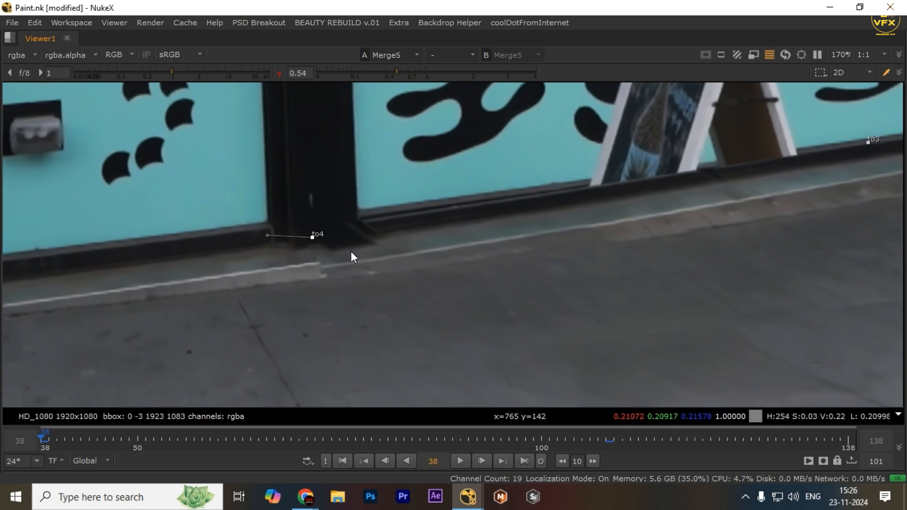
key(2)
key(1)
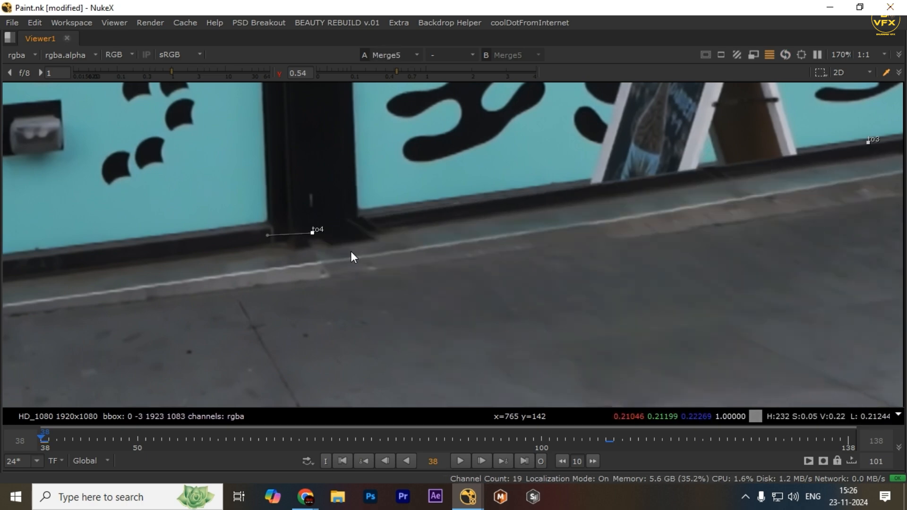
Nudge the CornerPin's to4 point leftward and slightly up at frame 38, to x 709, y 158, and check the curb against the plate
key(KP_4)
key(KP_4)
key(KP_4)
key(KP_4)
key(KP_4)
key(KP_4)
key(KP_4)
key(KP_4)
key(KP_4)
key(KP_4)
key(KP_4)
key(KP_4)
key(KP_4)
key(KP_4)
key(KP_4)
key(KP_4)
key(KP_4)
key(KP_4)
key(KP_4)
key(KP_4)
key(KP_8)
key(2)
key(1)
key(2)
key(1)
Compare the ground patch with the original plate around the to4 point at frame 70
scroll(351, 251, down, 5)
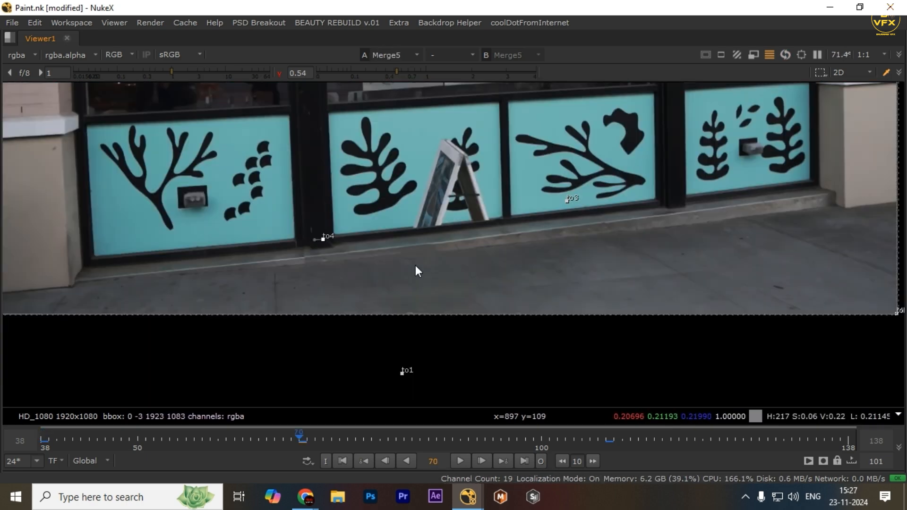
key(2)
key(1)
scroll(411, 274, up, 4)
scroll(220, 349, down, 4)
scroll(425, 275, up, 4)
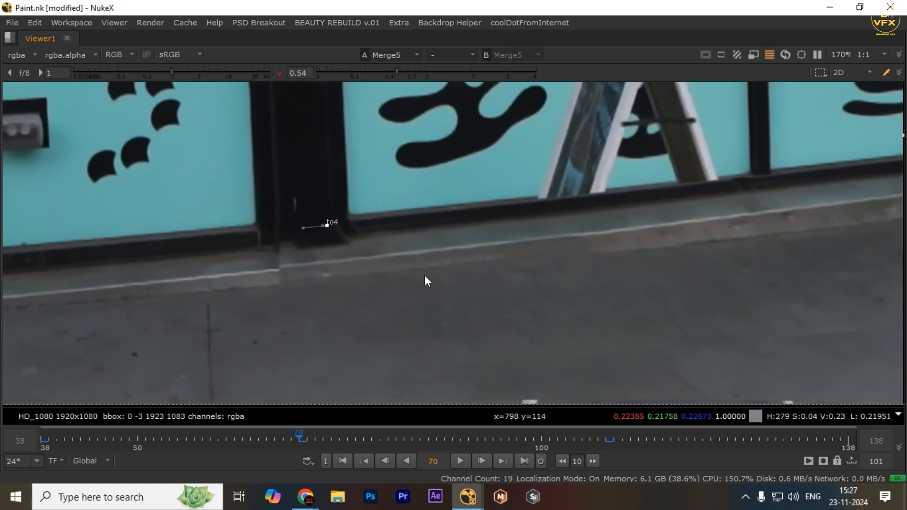
key(2)
key(1)
scroll(424, 275, down, 4)
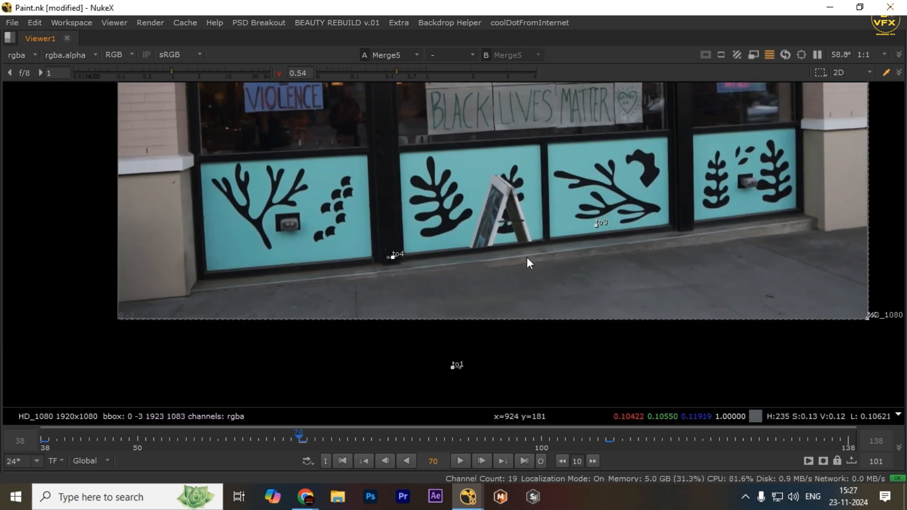
Examine the curb beneath the to3 point at frame 70, comparing the composite with the original plate
drag(591, 282, 532, 284)
scroll(603, 187, up, 2)
key(2)
key(1)
key(2)
key(1)
drag(592, 208, 237, 312)
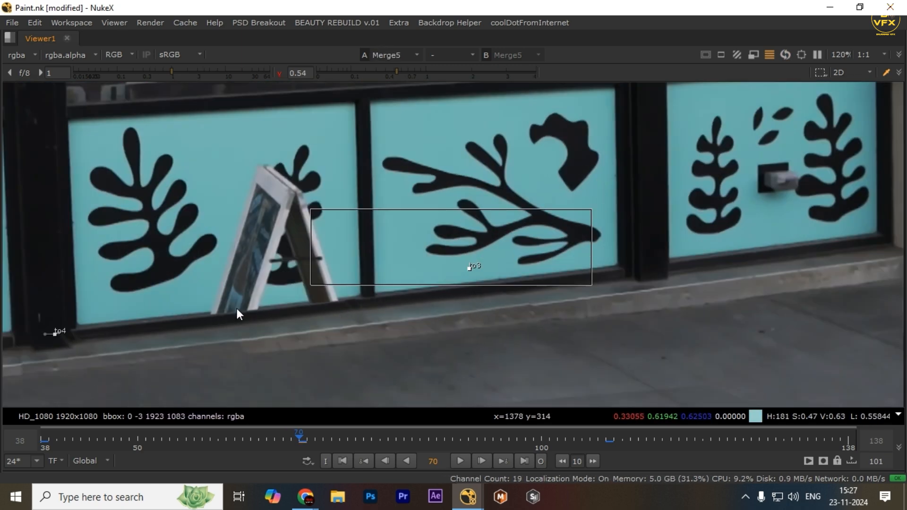
scroll(418, 280, up, 2)
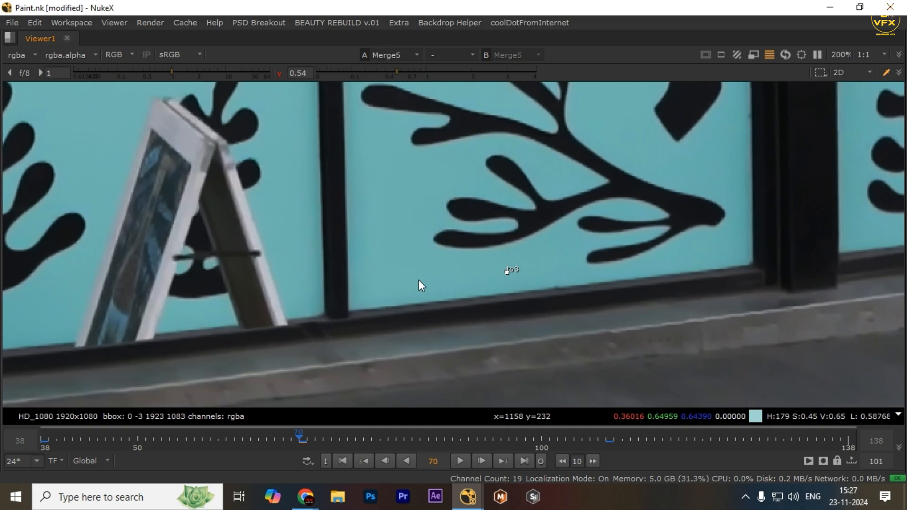
scroll(418, 279, down, 4)
scroll(382, 291, up, 4)
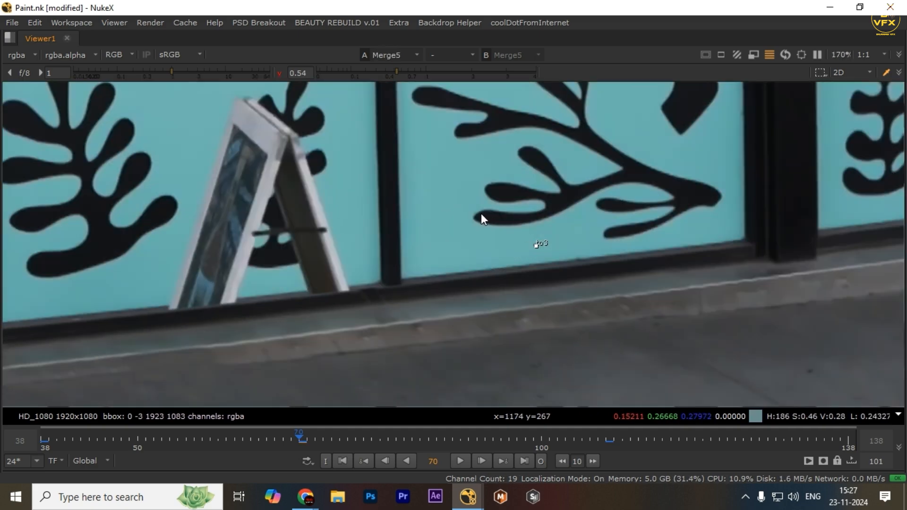
scroll(441, 236, down, 4)
scroll(441, 244, up, 1)
scroll(461, 265, down, 2)
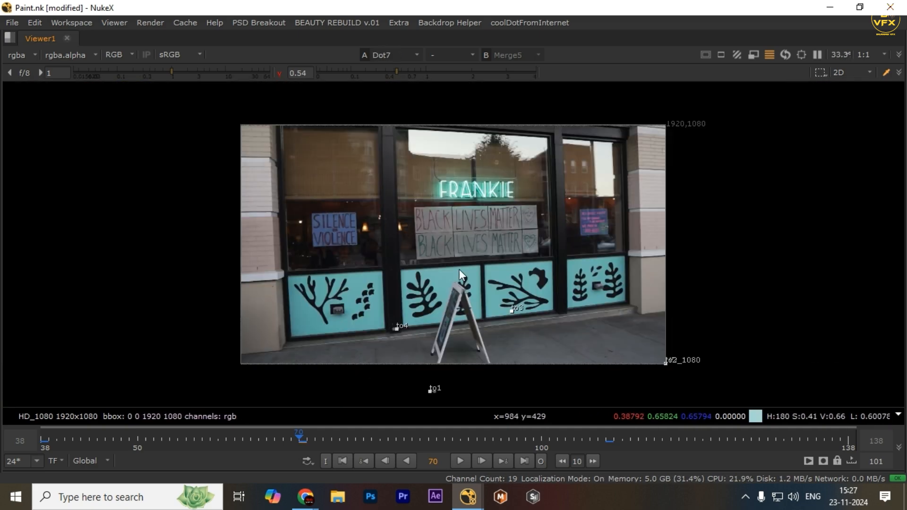
scroll(482, 344, up, 3)
Inspect the 3d setup for the top area in the node graph and review the whole composite at frame 70
key(space)
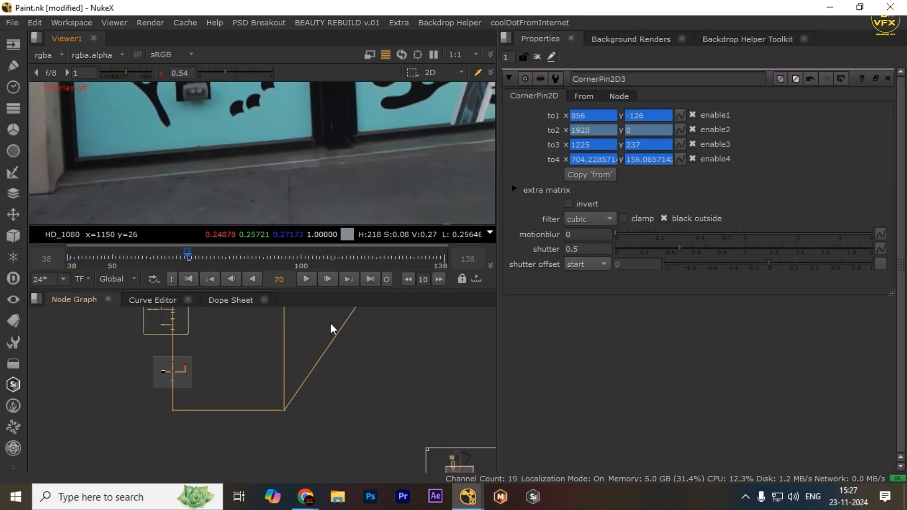
scroll(332, 392, up, 8)
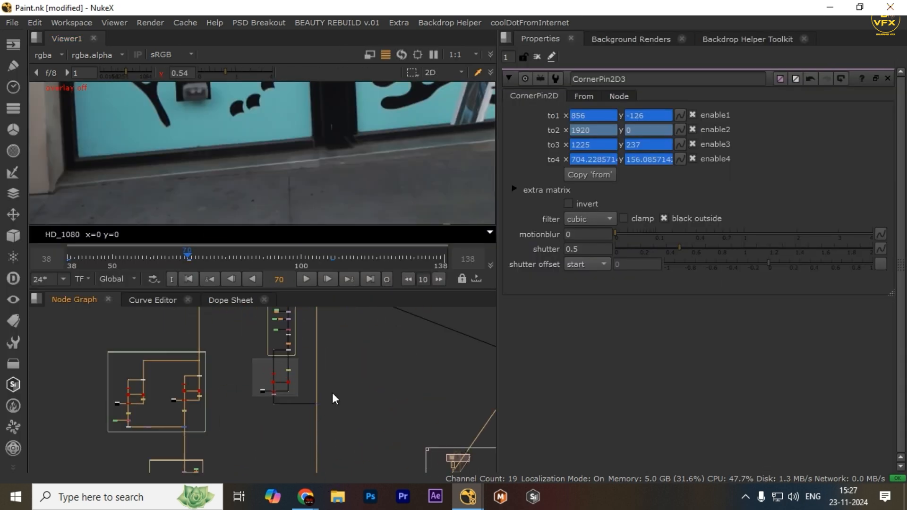
scroll(278, 413, down, 7)
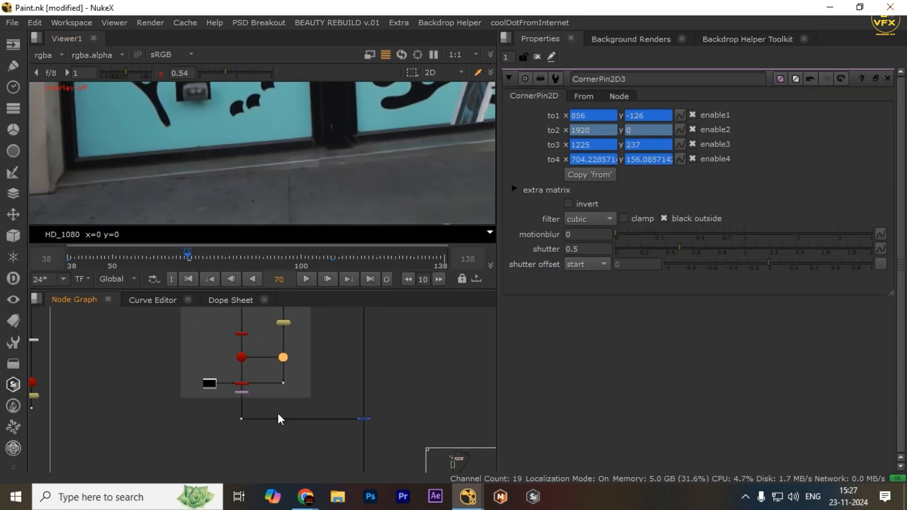
scroll(316, 350, up, 9)
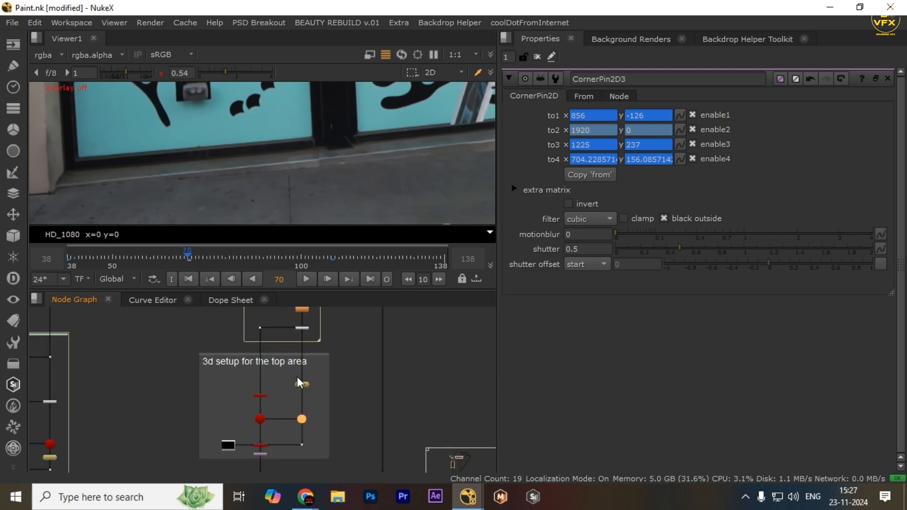
scroll(364, 383, down, 3)
drag(365, 383, 231, 444)
key(space)
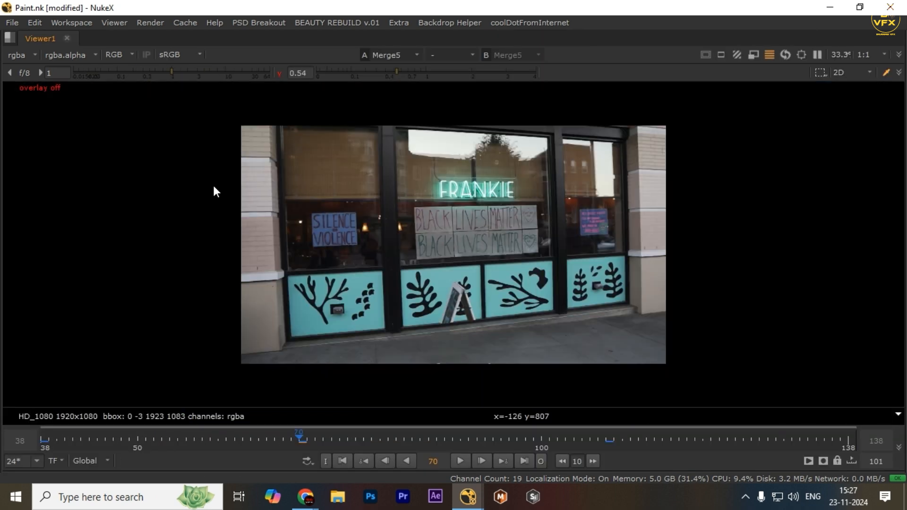
scroll(500, 338, up, 3)
scroll(461, 333, down, 3)
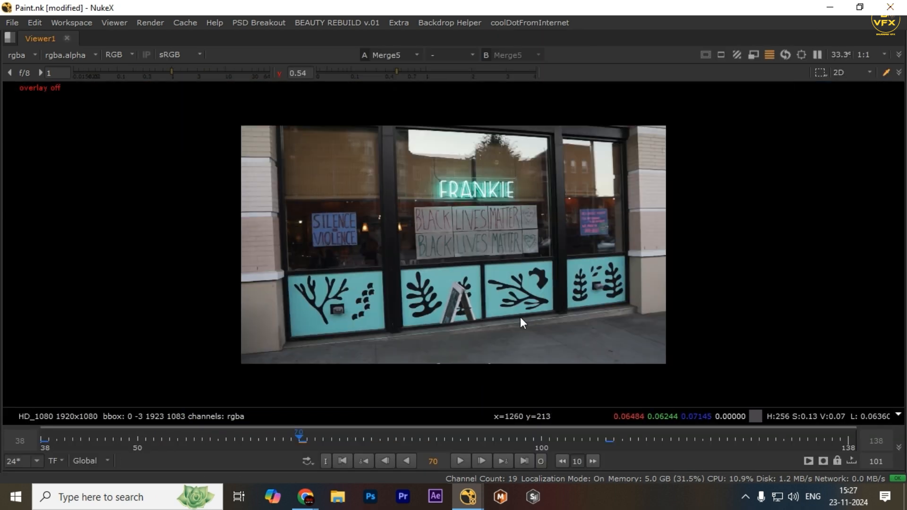
View the original plate's Dot and play the shot from frame 38
key(space)
drag(378, 326, 294, 477)
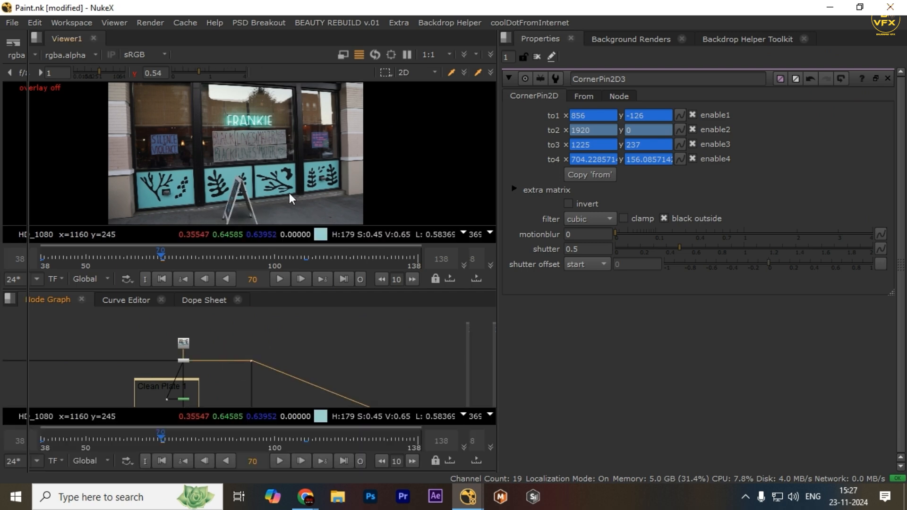
key(space)
key(Home)
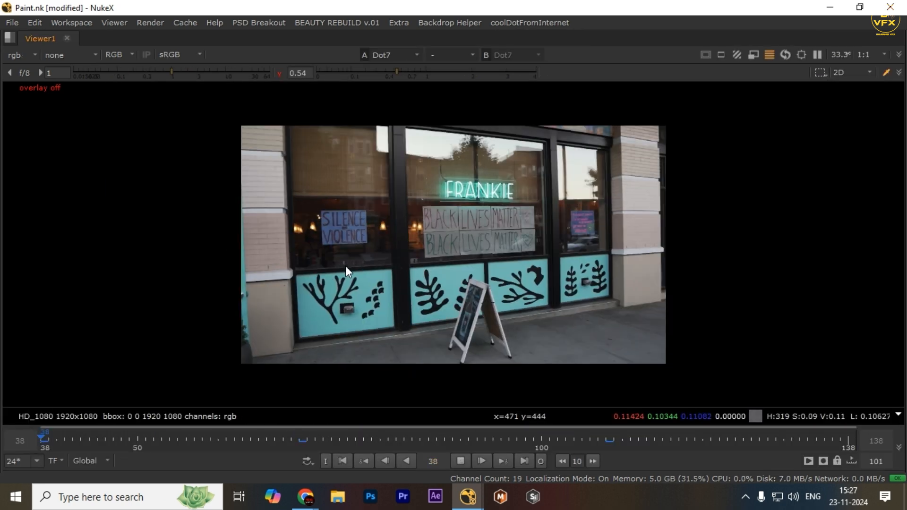
key(l)
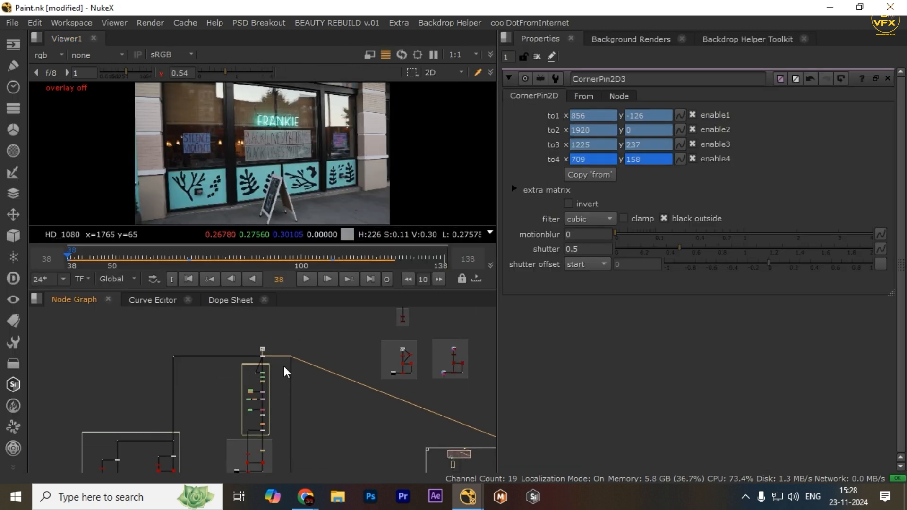
Enable the camera tracker nodes in the 3d track backdrop, open CameraTracker1's properties and view its output
scroll(311, 363, up, 1)
drag(434, 349, 327, 352)
scroll(160, 420, up, 10)
scroll(160, 421, down, 4)
scroll(327, 353, down, 4)
drag(259, 366, 251, 442)
scroll(282, 418, up, 1)
scroll(307, 340, up, 6)
scroll(371, 328, up, 1)
drag(374, 319, 211, 401)
key(d)
drag(243, 363, 244, 398)
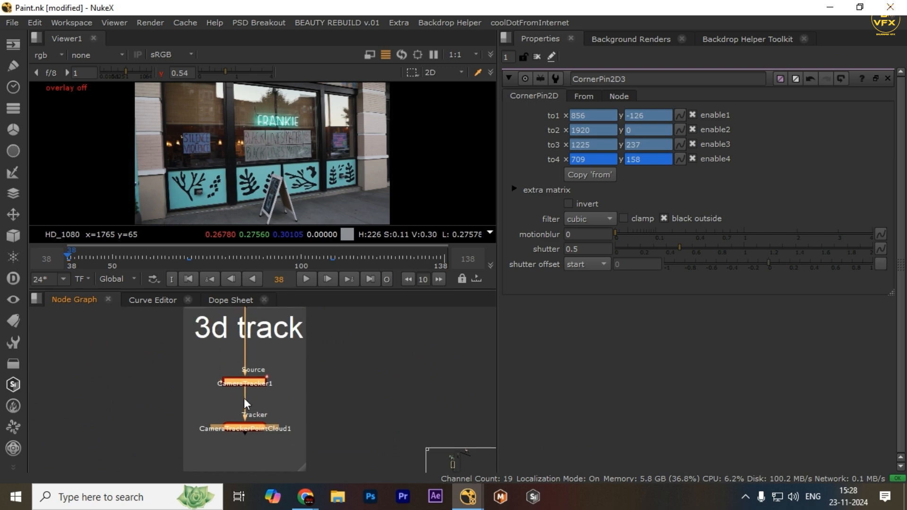
double_click(244, 383)
key(1)
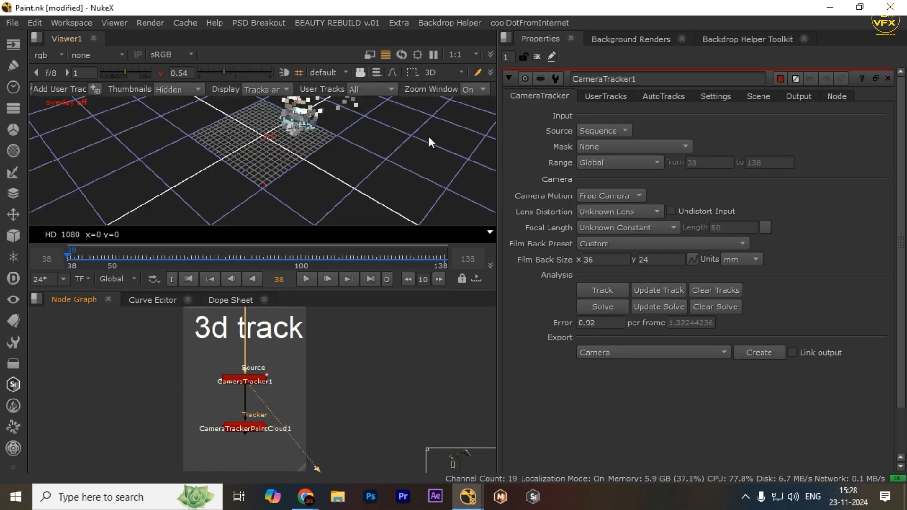
Create an axis from the tracking points selected around the sign's rear frame at frame 38
drag(390, 367, 189, 393)
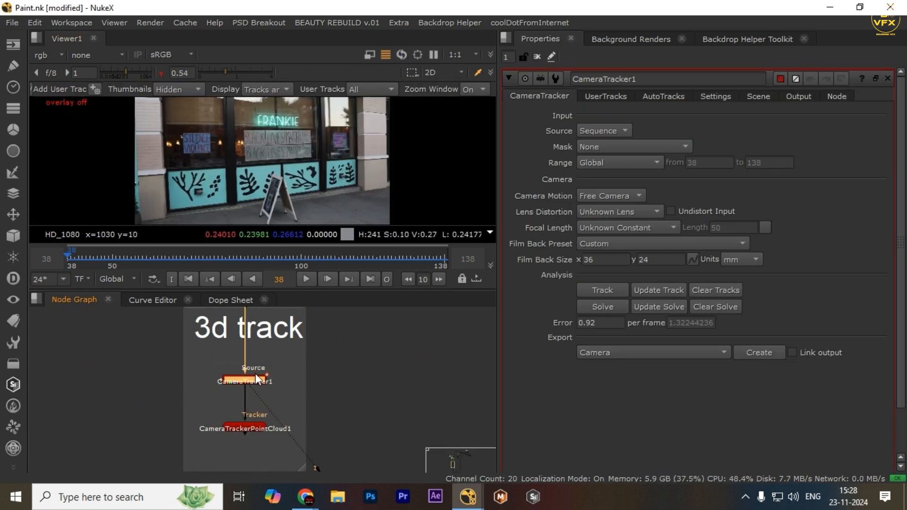
key(space)
scroll(478, 297, up, 4)
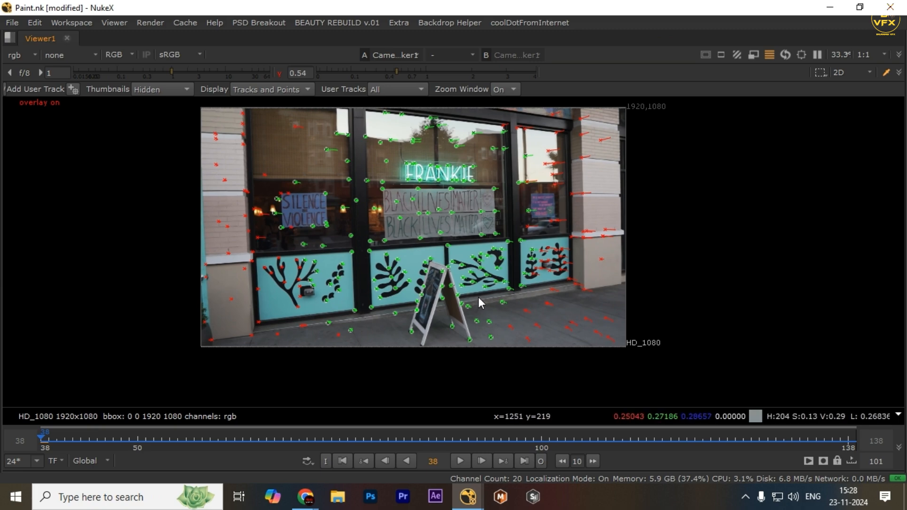
scroll(434, 301, down, 4)
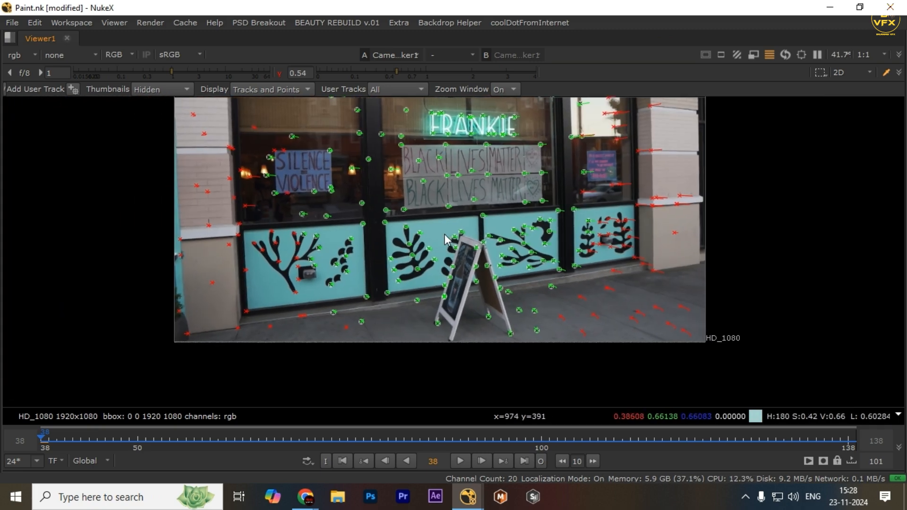
scroll(368, 249, up, 5)
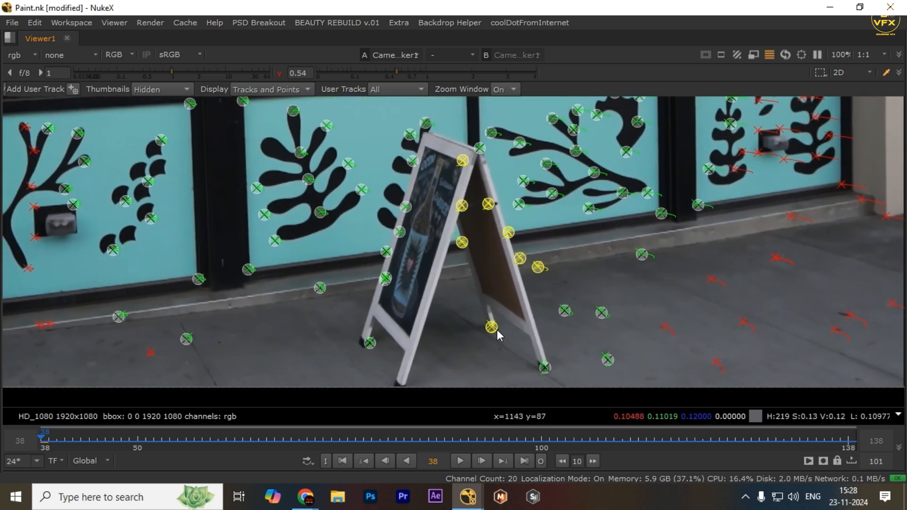
right_click(496, 329)
mouse_move(536, 376)
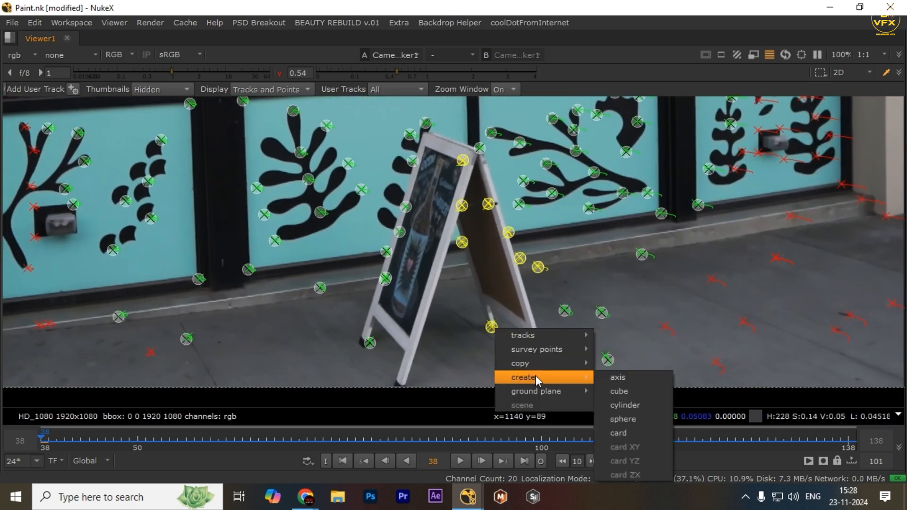
click(619, 378)
Cut the new axis from the 3d track area and move it to empty space near the ground setup's merge
key(space)
scroll(389, 319, down, 5)
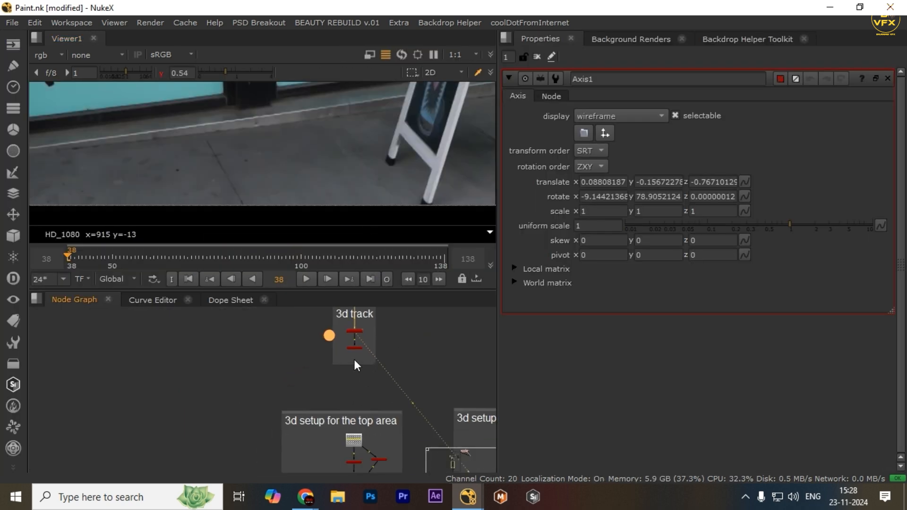
key(ctrl+x)
scroll(347, 376, down, 8)
drag(337, 402, 322, 327)
drag(264, 440, 319, 326)
scroll(326, 399, up, 4)
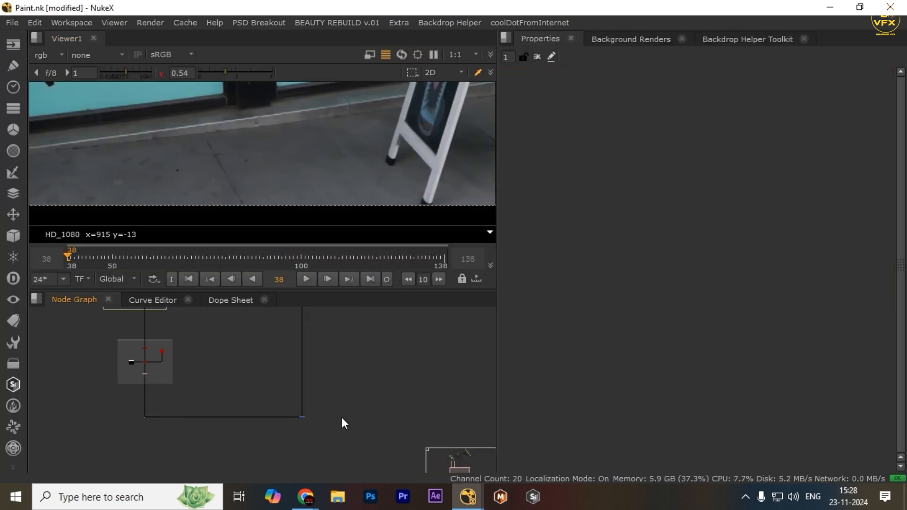
scroll(342, 418, up, 4)
scroll(158, 378, down, 4)
drag(52, 314, 220, 381)
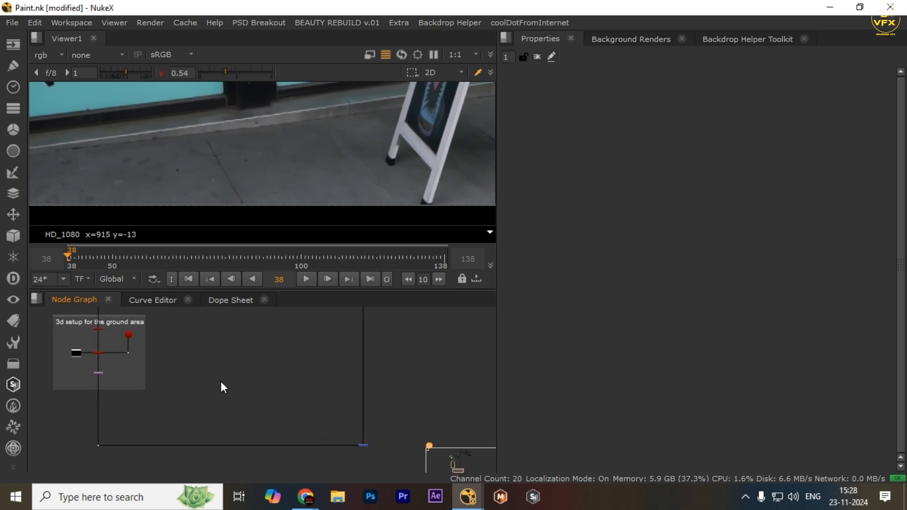
Copy the camera from the 3d setup for the top area and paste it beside the axis
scroll(220, 381, down, 4)
drag(216, 315, 258, 463)
drag(235, 310, 268, 374)
scroll(321, 405, up, 4)
scroll(332, 390, up, 3)
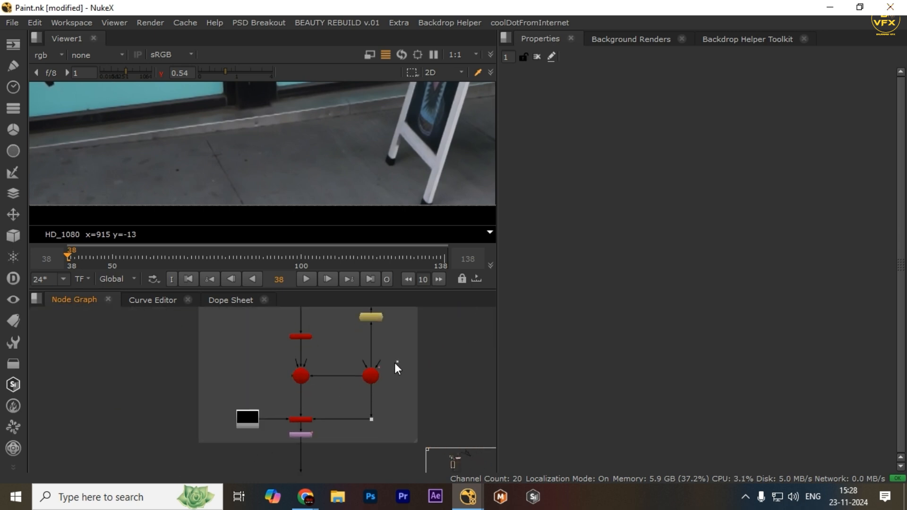
drag(395, 363, 353, 388)
scroll(354, 389, down, 10)
drag(362, 423, 305, 359)
scroll(305, 359, up, 8)
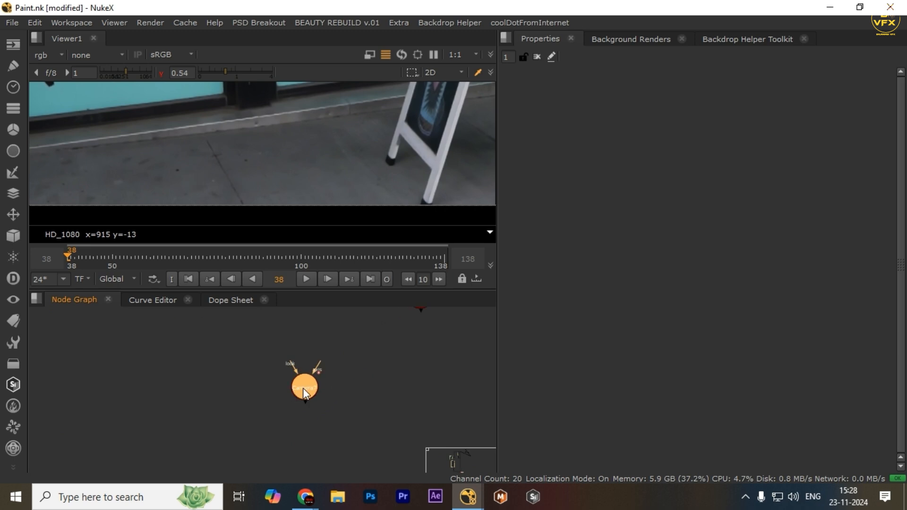
scroll(270, 359, down, 4)
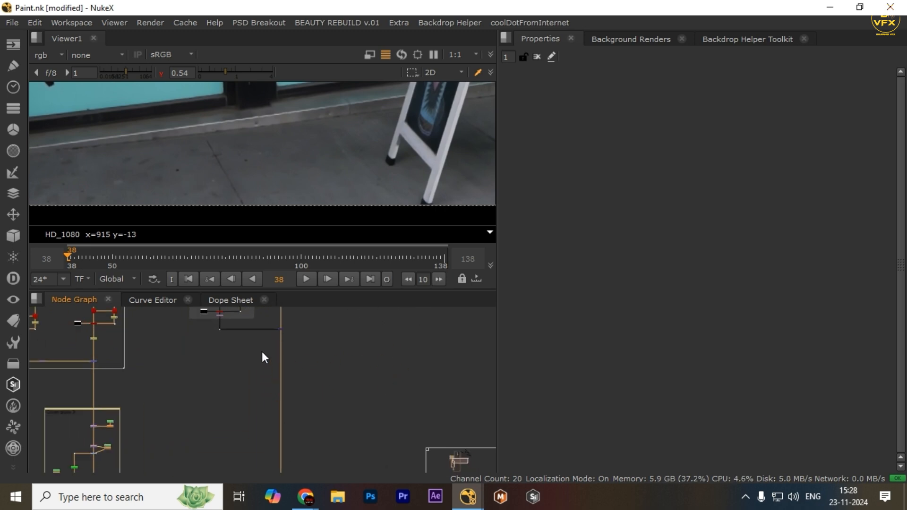
scroll(305, 363, down, 3)
scroll(296, 382, up, 8)
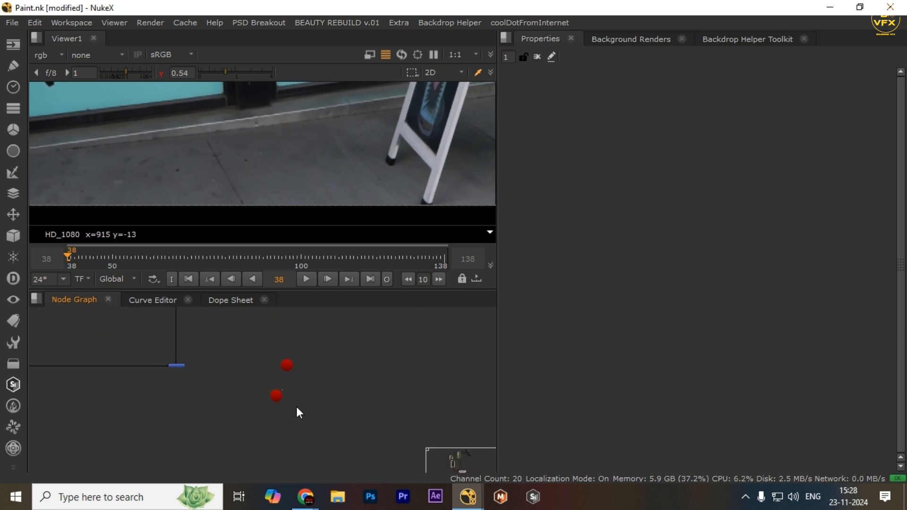
Arrange the pasted axis and camera side by side in the empty space beside the merge
drag(330, 337, 244, 416)
key(l)
scroll(254, 385, up, 5)
click(295, 435)
drag(295, 436, 359, 393)
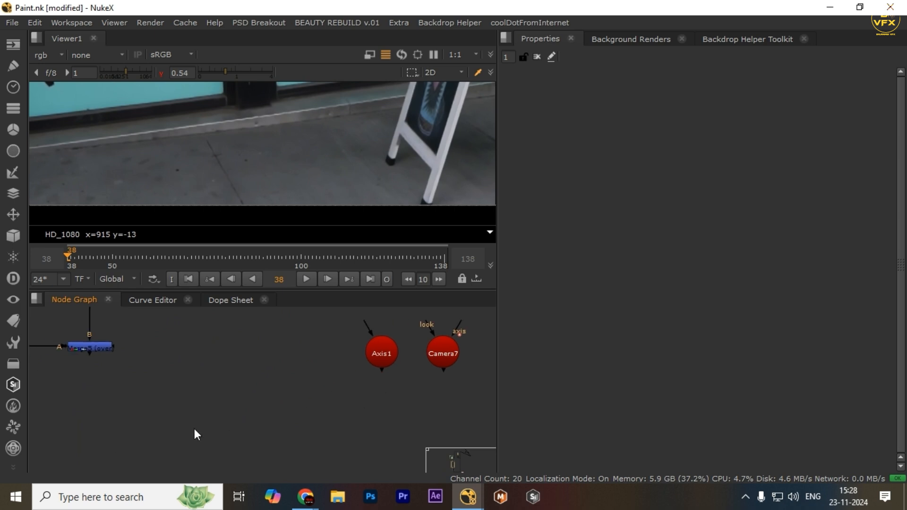
Add a Card3D node below the axis and camera
key(Tab)
text(d)
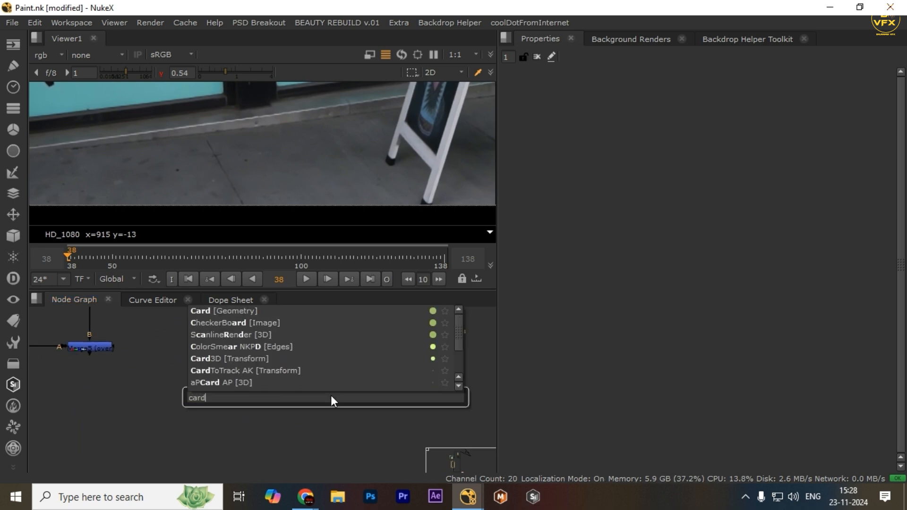
key(Down)
key(Down)
key(Down)
key(Down)
key(Return)
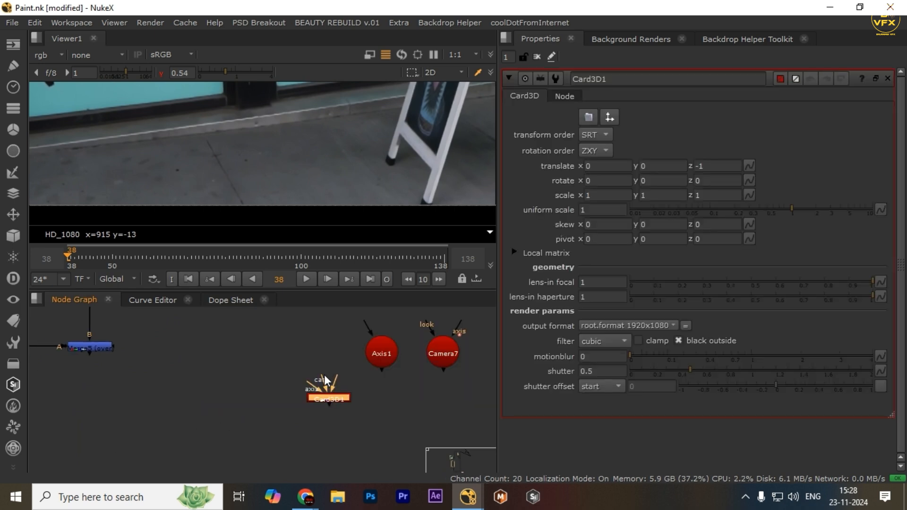
Connect the Card3D node's cam input to Camera7 and place the camera beside the card
drag(346, 407, 364, 422)
scroll(365, 422, down, 2)
drag(390, 413, 304, 413)
scroll(271, 410, up, 2)
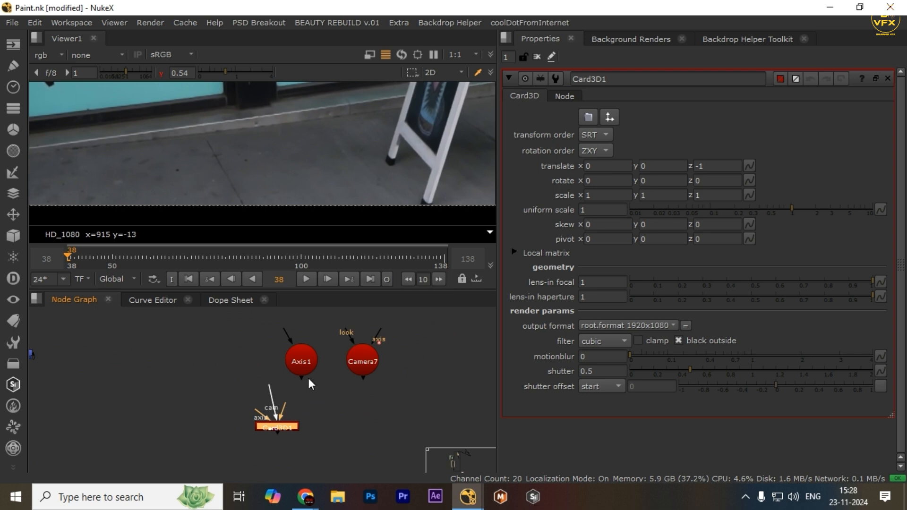
drag(308, 378, 358, 424)
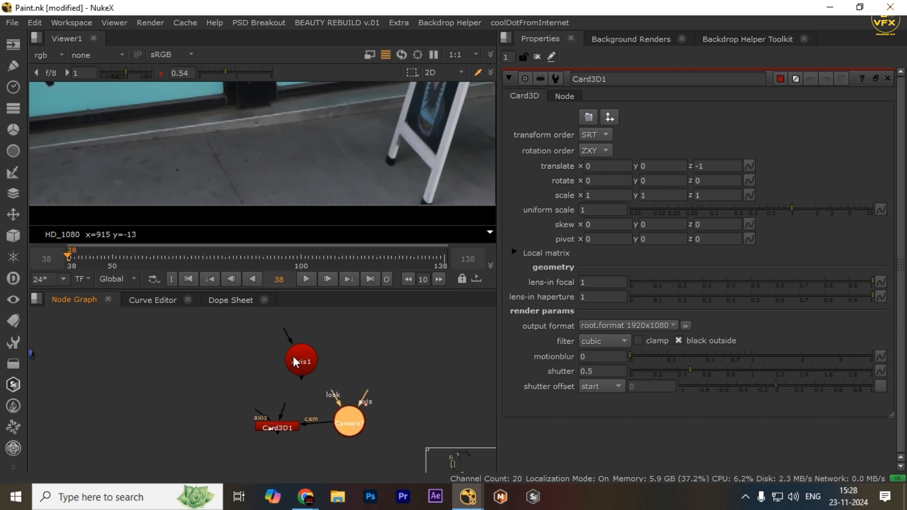
Place the axis above the Card3D node, move the camera closer and connect the card's axis input to the axis
drag(293, 362, 274, 345)
drag(356, 428, 349, 432)
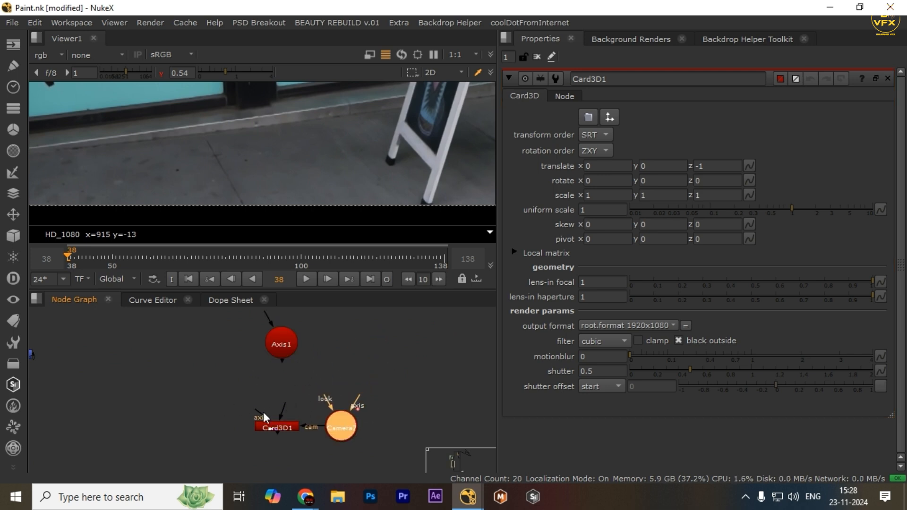
drag(268, 402, 282, 346)
drag(279, 423, 283, 423)
Add a Roto node beside the axis and connect it to the Card3D node's image input
click(218, 390)
key(o)
drag(224, 381, 339, 356)
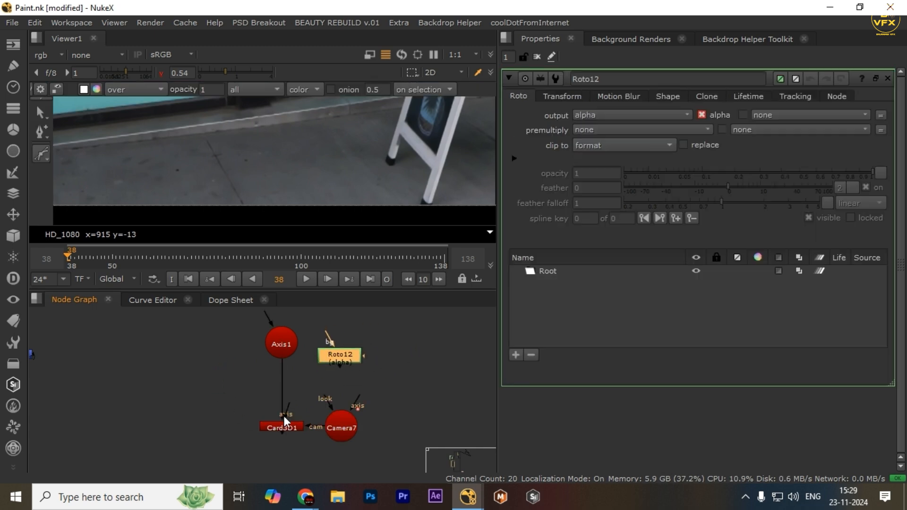
click(293, 414)
drag(287, 409, 344, 358)
Add a Merge node beside the Card3D node with its B input fed by the card
scroll(200, 415, down, 2)
drag(200, 415, 325, 417)
click(220, 418)
key(m)
scroll(220, 420, up, 3)
scroll(224, 412, down, 1)
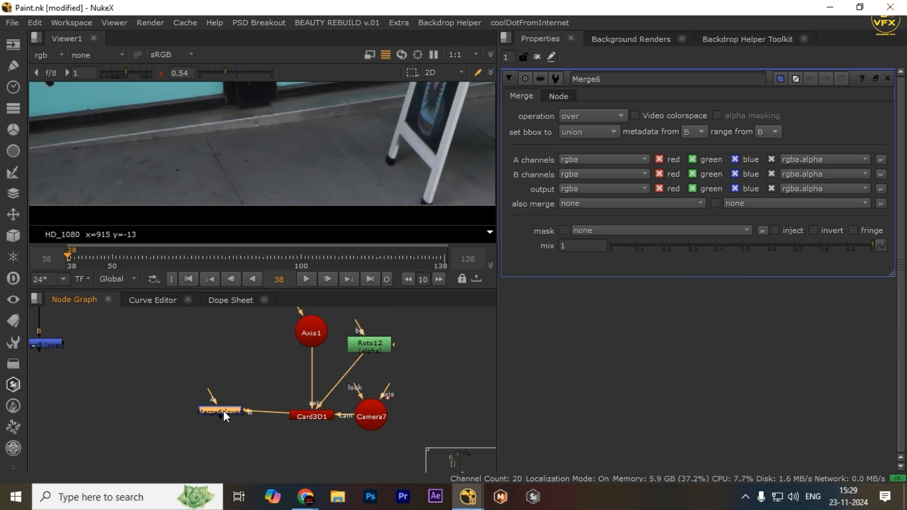
Connect the new merge's A input to the source footage at the head of the node graph
click(172, 408)
scroll(171, 407, down, 2)
drag(161, 388, 239, 440)
scroll(237, 437, down, 4)
drag(146, 364, 194, 432)
scroll(195, 432, down, 4)
drag(164, 313, 231, 451)
scroll(232, 450, down, 3)
scroll(249, 378, up, 4)
drag(267, 356, 244, 394)
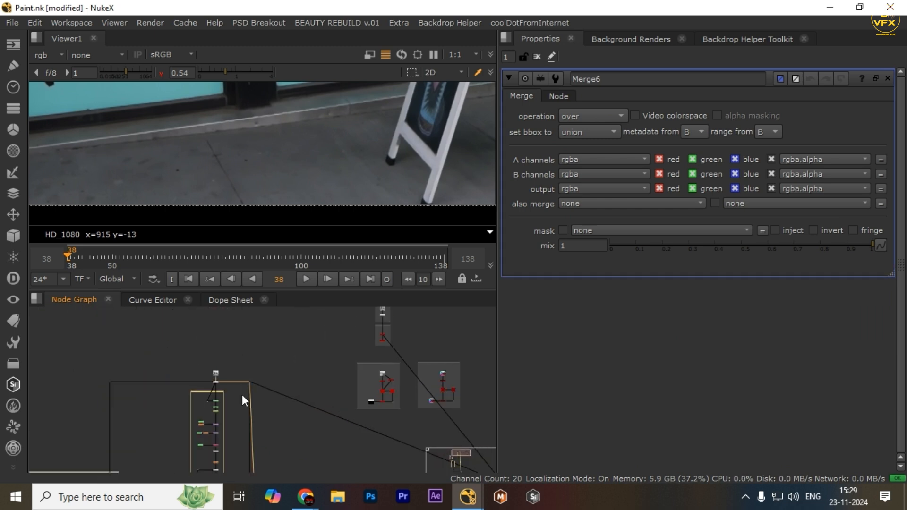
scroll(233, 392, up, 4)
click(203, 374)
scroll(246, 418, down, 3)
drag(275, 465, 254, 360)
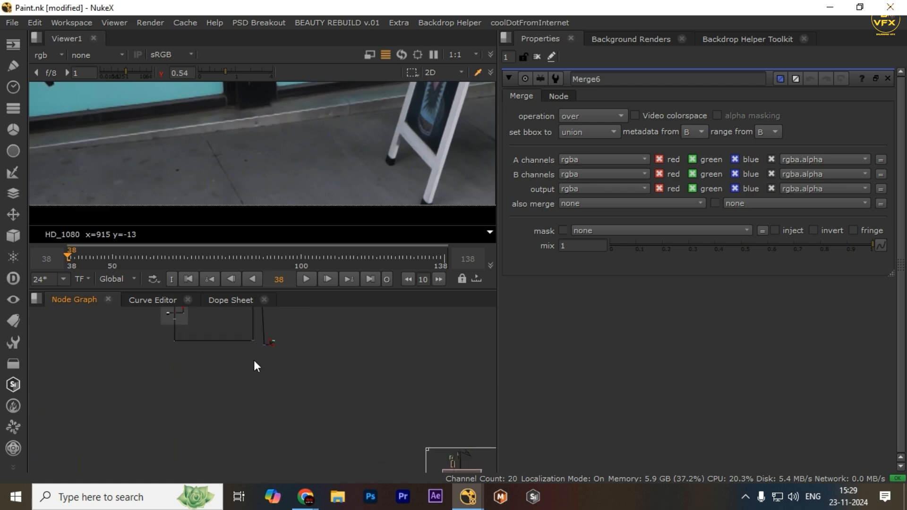
scroll(255, 358, up, 4)
scroll(298, 347, up, 2)
drag(281, 326, 197, 434)
Show the new merge's output in the viewer, framed on the sidewalk sign
click(289, 345)
key(1)
scroll(358, 158, down, 4)
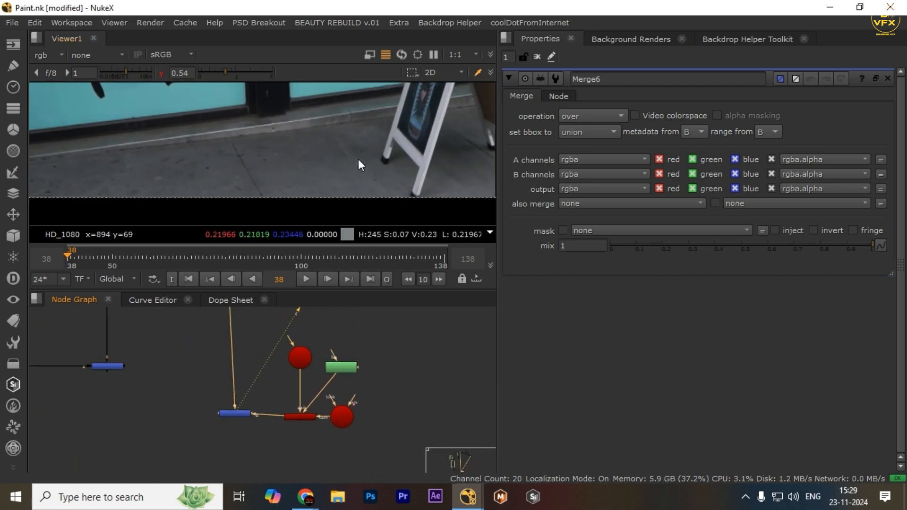
drag(358, 159, 301, 185)
Draw a narrow rectangle shape in the new Roto node at the sidewalk sign
double_click(346, 370)
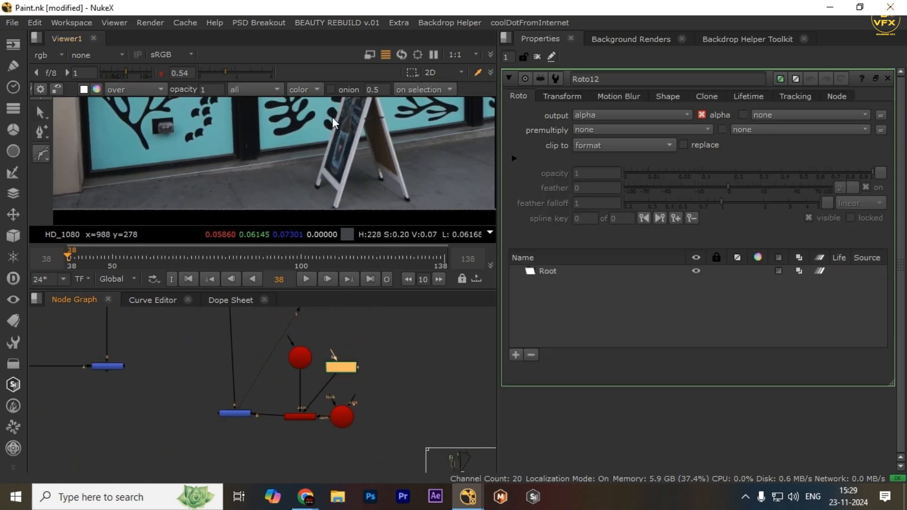
key(space)
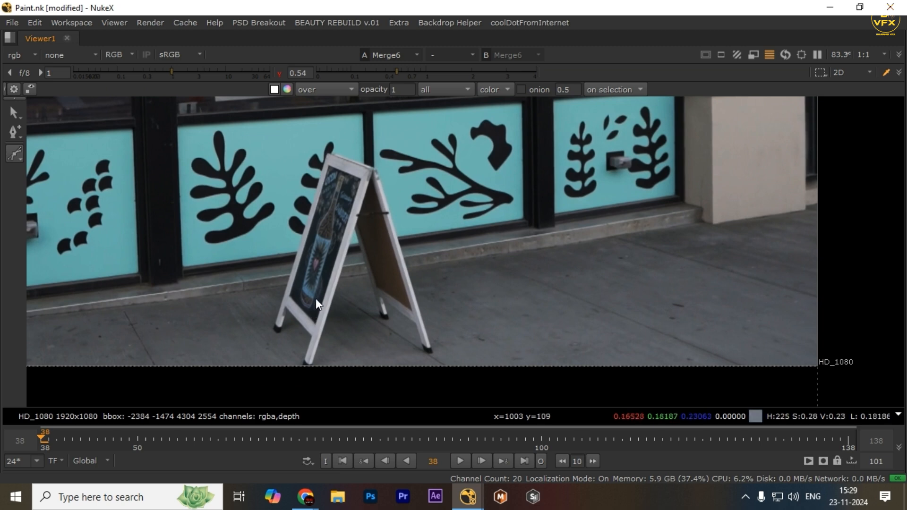
key(v)
key(v)
scroll(311, 299, down, 3)
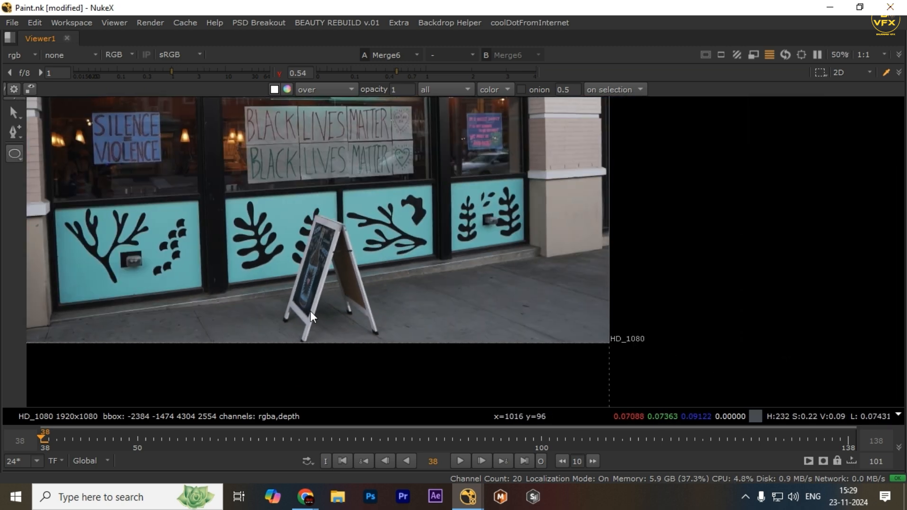
scroll(338, 260, down, 2)
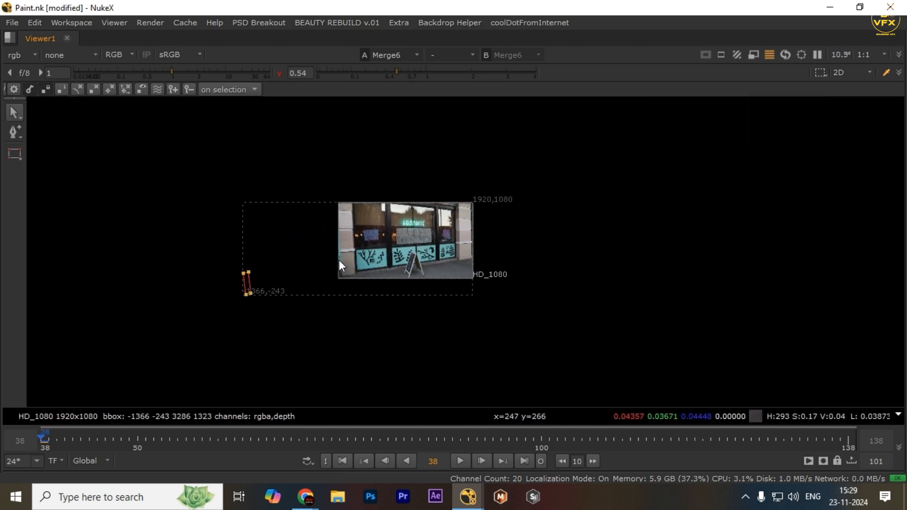
scroll(336, 261, up, 3)
scroll(276, 321, up, 2)
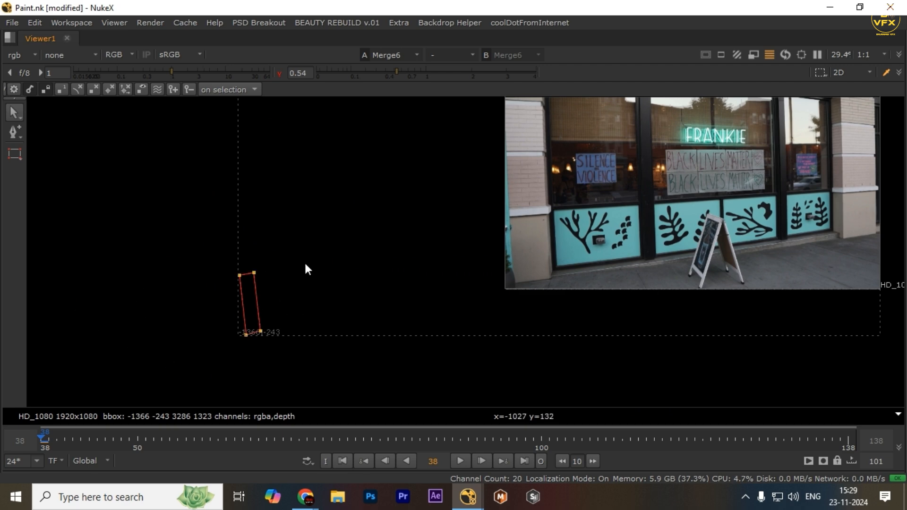
drag(306, 255, 146, 372)
drag(597, 274, 322, 405)
Set the limit of open property panels to 2 and open both the Card3D and Roto settings
key(space)
scroll(314, 392, up, 3)
double_click(344, 429)
scroll(283, 184, down, 2)
drag(349, 120, 273, 182)
double_click(507, 57)
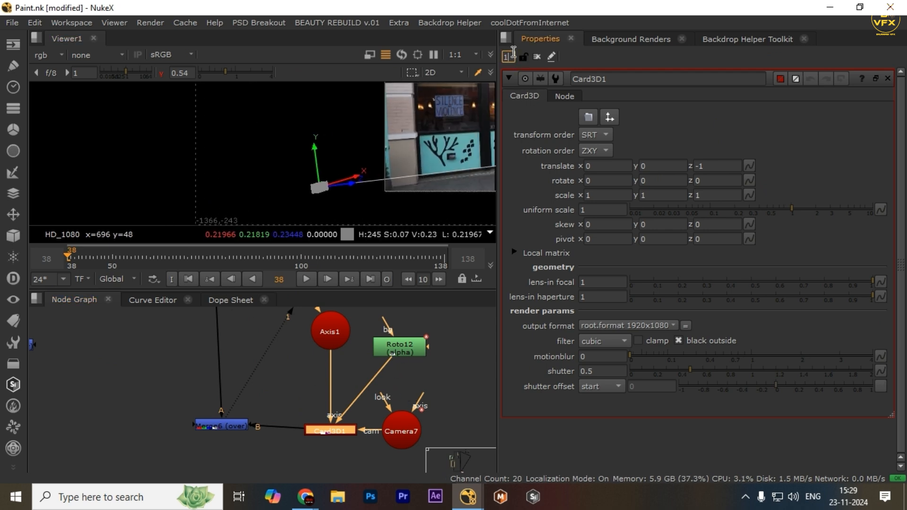
text(2)
double_click(399, 347)
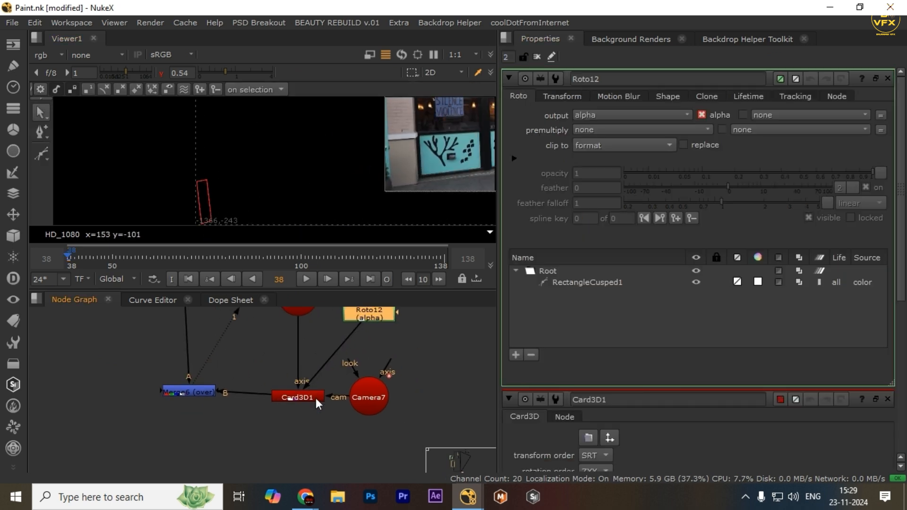
Try sliding the card along its x axis toward the footage, to a translate x of 0.69
drag(355, 176, 415, 163)
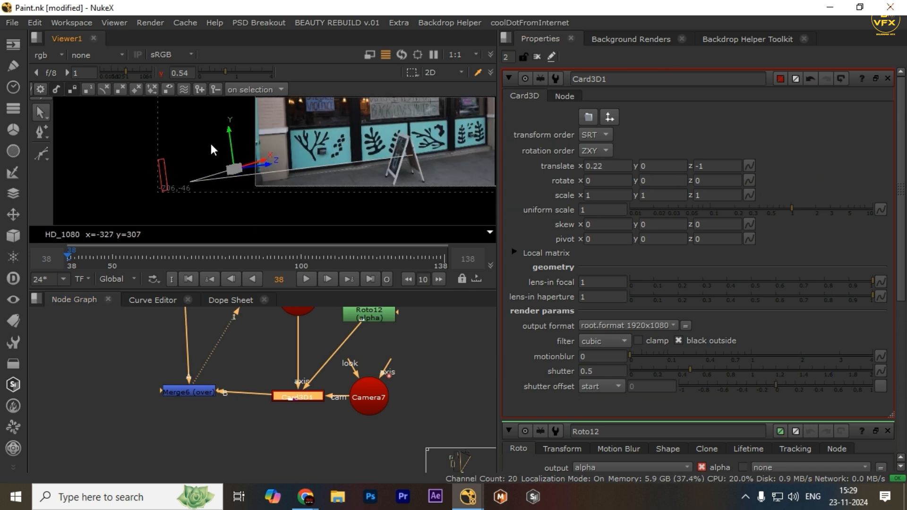
drag(265, 161, 312, 188)
scroll(382, 194, down, 1)
drag(229, 151, 451, 155)
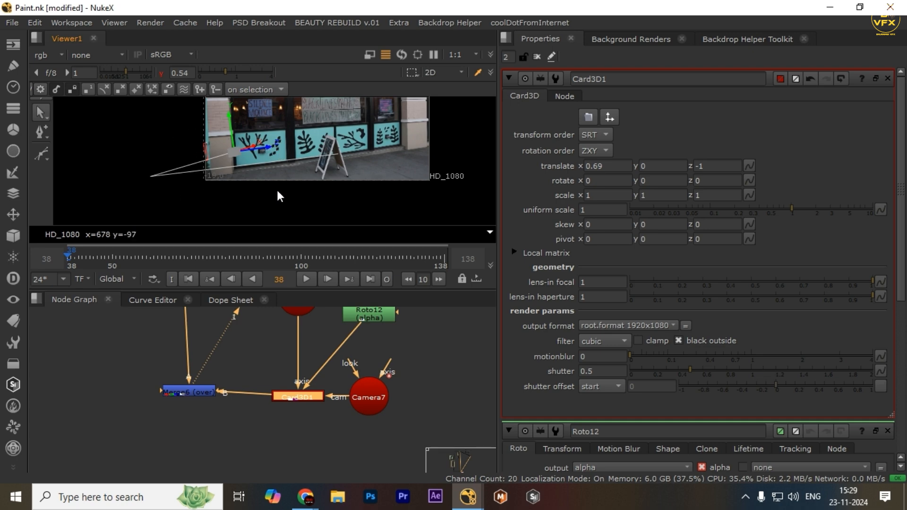
scroll(210, 155, up, 2)
drag(160, 126, 148, 161)
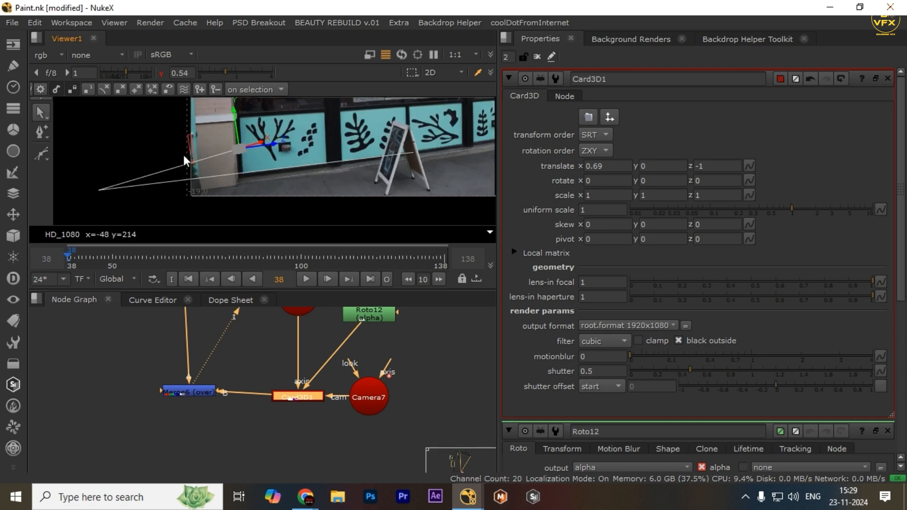
Undo the last moves of the card along x
key(ctrl)
key(ctrl+z)
key(ctrl+z)
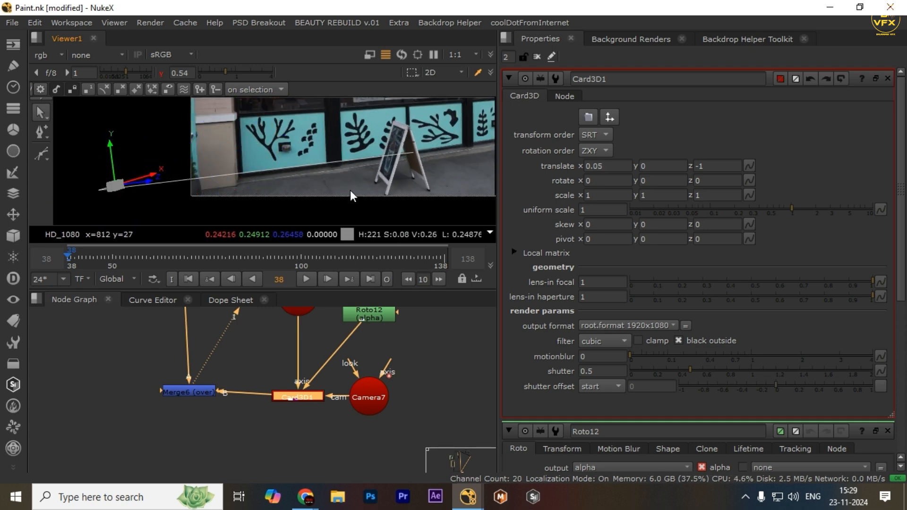
Try swapping the A and B inputs of the merge beside the Card3D node
scroll(272, 172, down, 2)
drag(185, 172, 361, 155)
scroll(361, 401, down, 3)
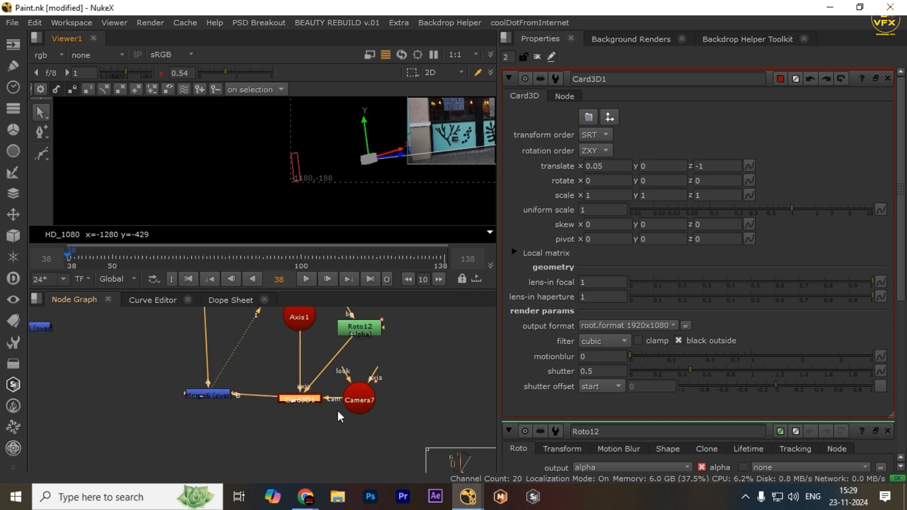
click(223, 412)
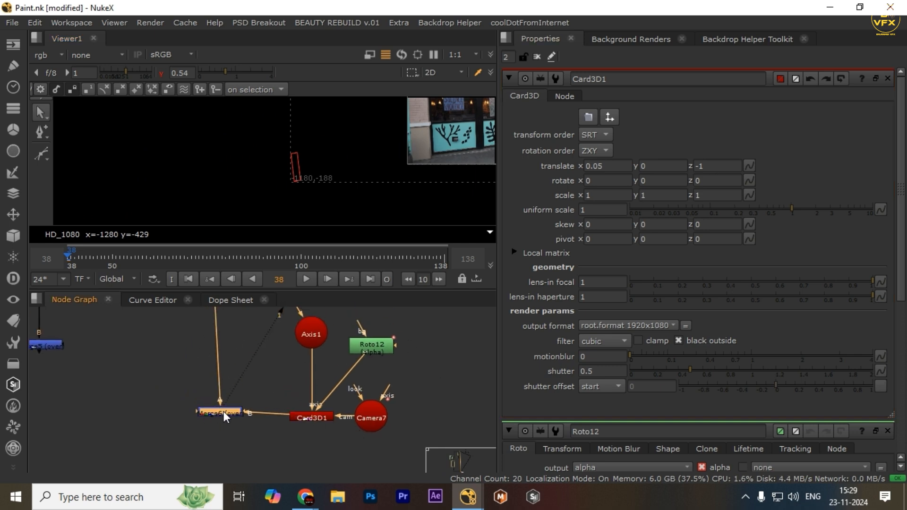
scroll(397, 162, down, 2)
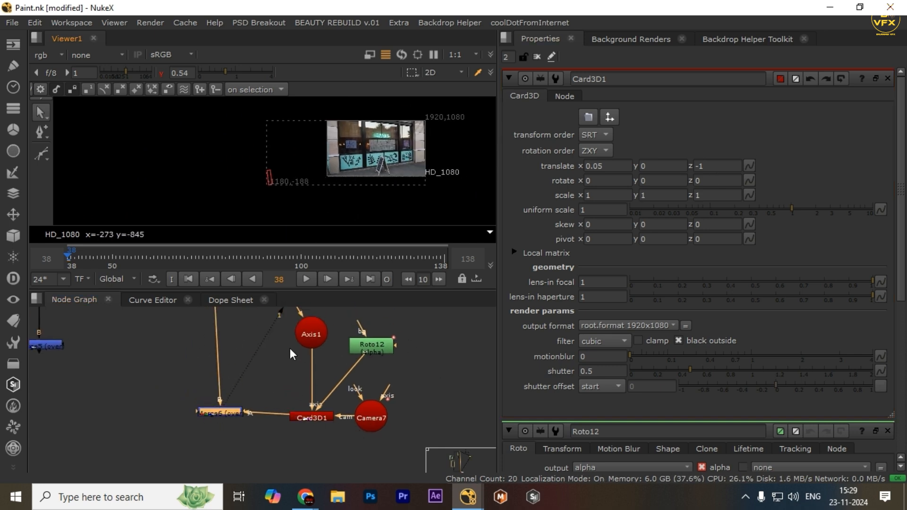
Examine how the card sits relative to the camera and axis in the 3D view, returning to 2D
double_click(389, 351)
scroll(288, 128, up, 2)
key(Tab)
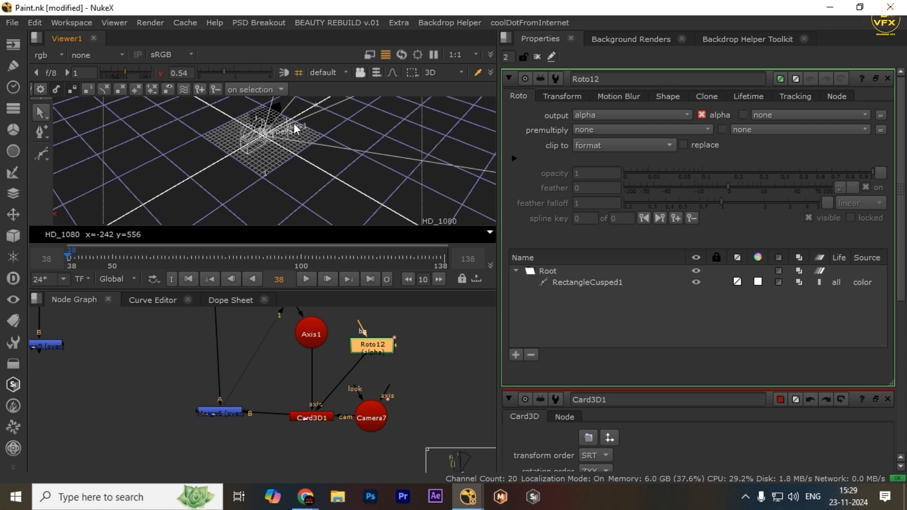
key(space)
drag(201, 324, 499, 298)
drag(484, 266, 457, 225)
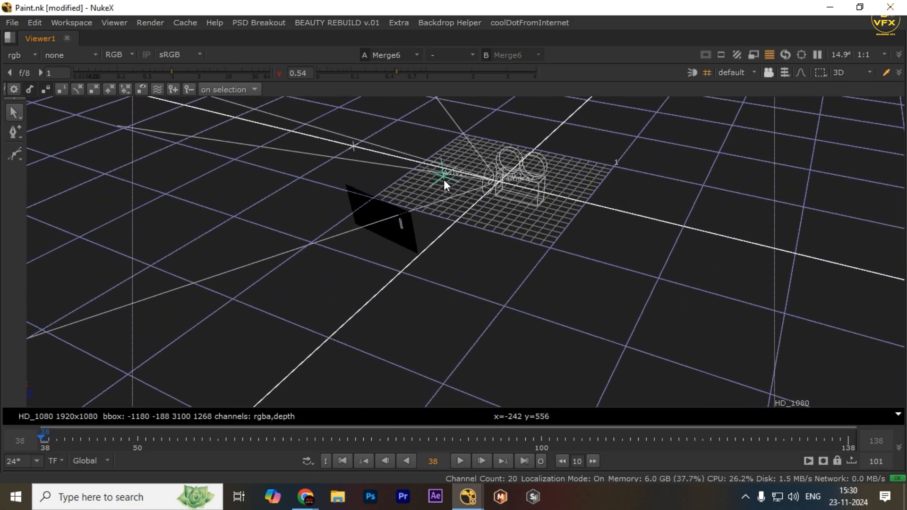
key(Tab)
key(space)
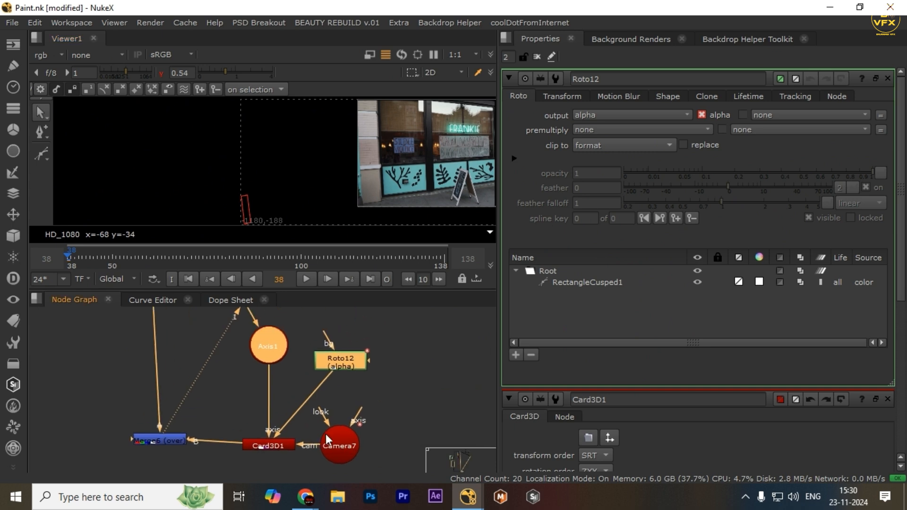
Space the camera farther away from the Card3D node and adjust the axis position above it
drag(326, 440, 389, 434)
scroll(265, 370, down, 2)
mouse_move(277, 360)
mouse_down()
mouse_move(288, 367)
mouse_move(276, 368)
mouse_up()
Set the Card3D node's translate x to 1.05 and its uniform scale to 2.4
double_click(275, 432)
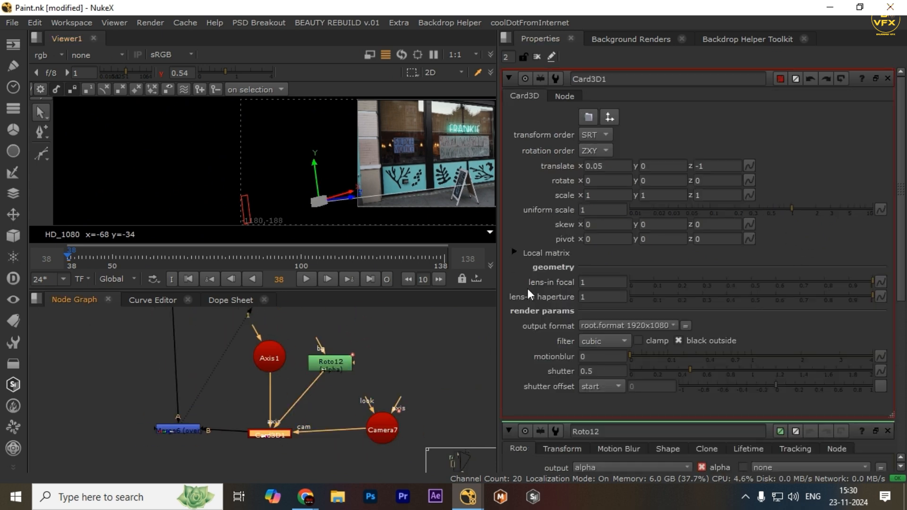
click(589, 166)
key(Up)
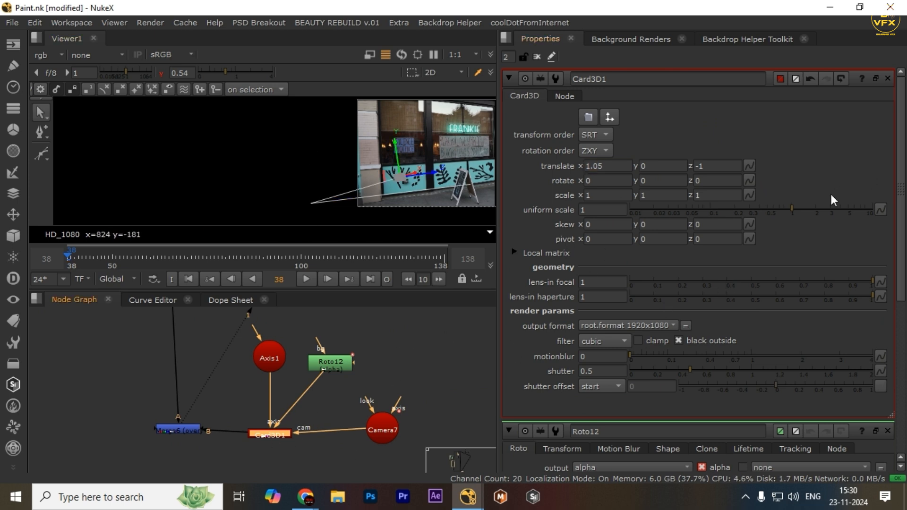
drag(798, 212, 822, 205)
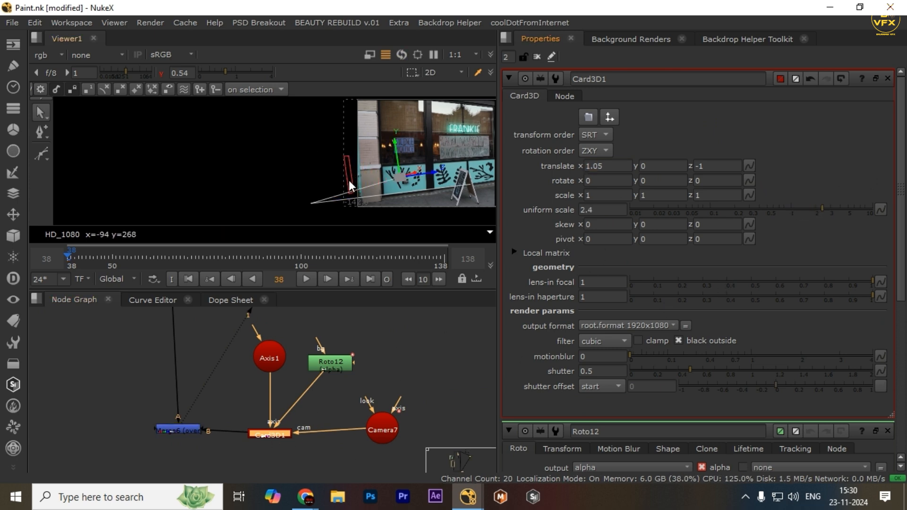
Reshape the roto rectangle by moving its lower corner nearest the footage toward the wall
key(space)
scroll(389, 265, up, 5)
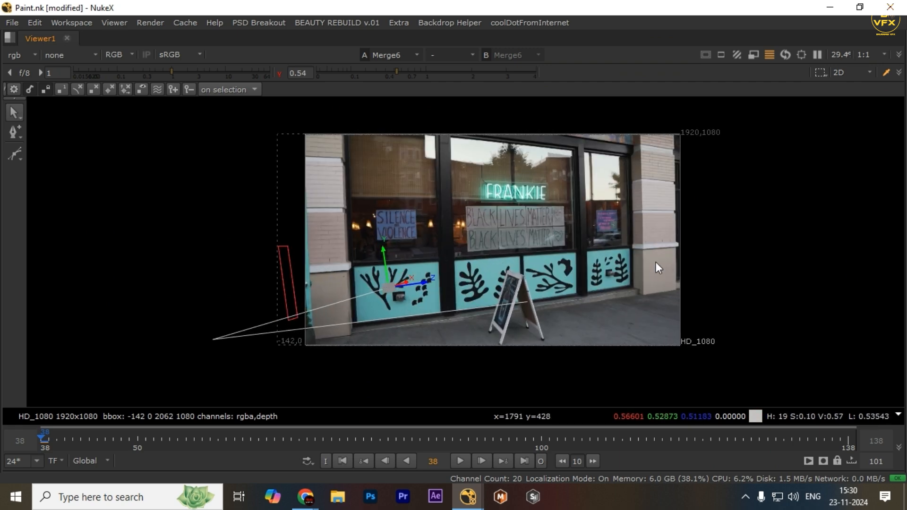
scroll(343, 303, up, 3)
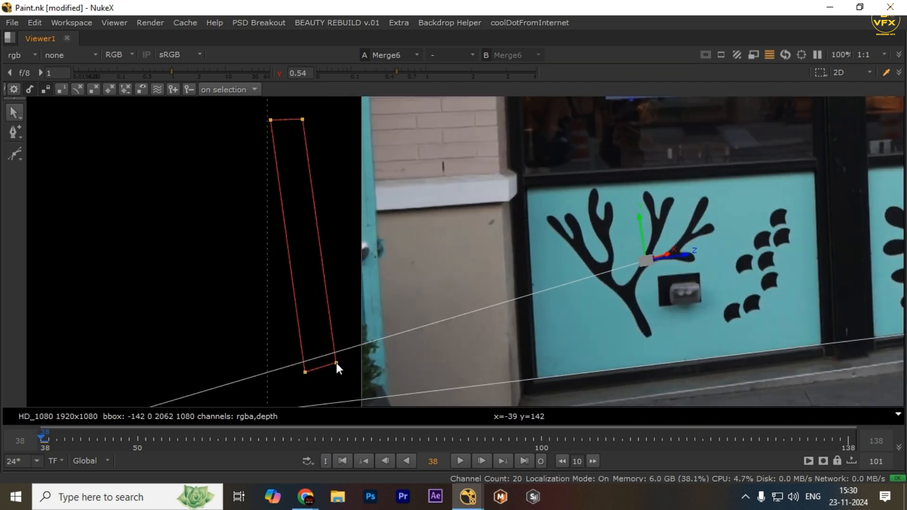
drag(337, 363, 470, 314)
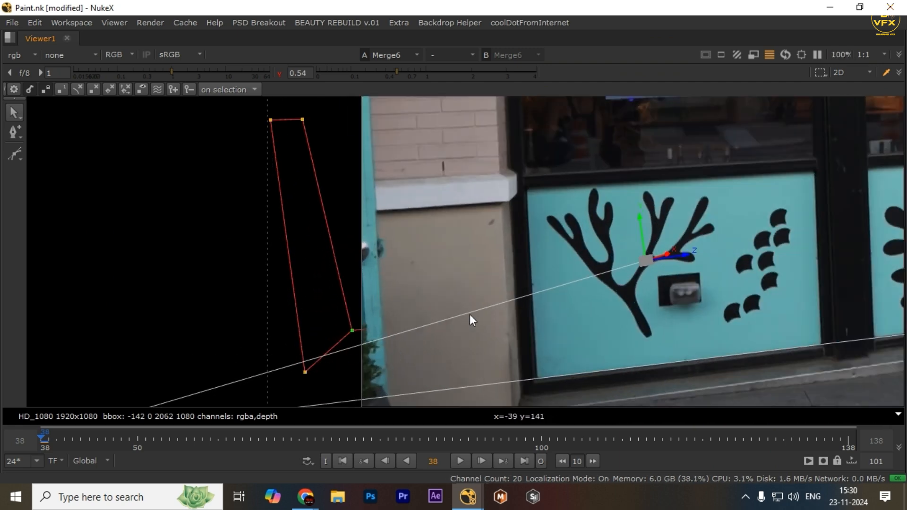
scroll(577, 345, down, 3)
key(space)
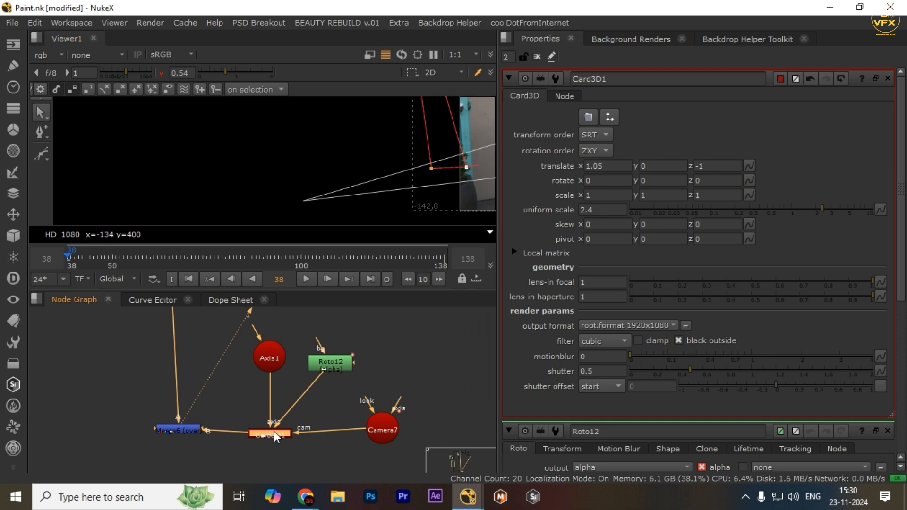
Examine the enlarged card in the 3D view and undo the last change
scroll(384, 158, down, 1)
drag(384, 159, 304, 206)
key(Tab)
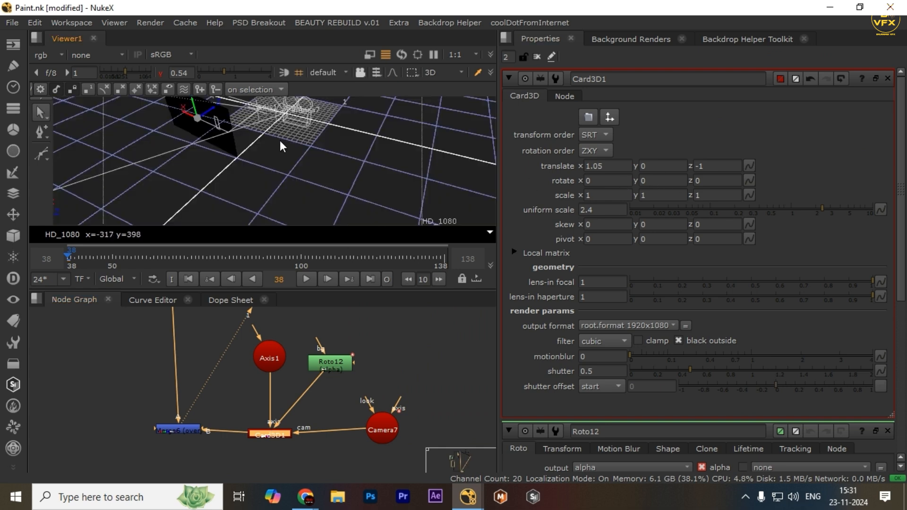
scroll(280, 140, down, 2)
drag(353, 203, 217, 152)
key(ctrl+z)
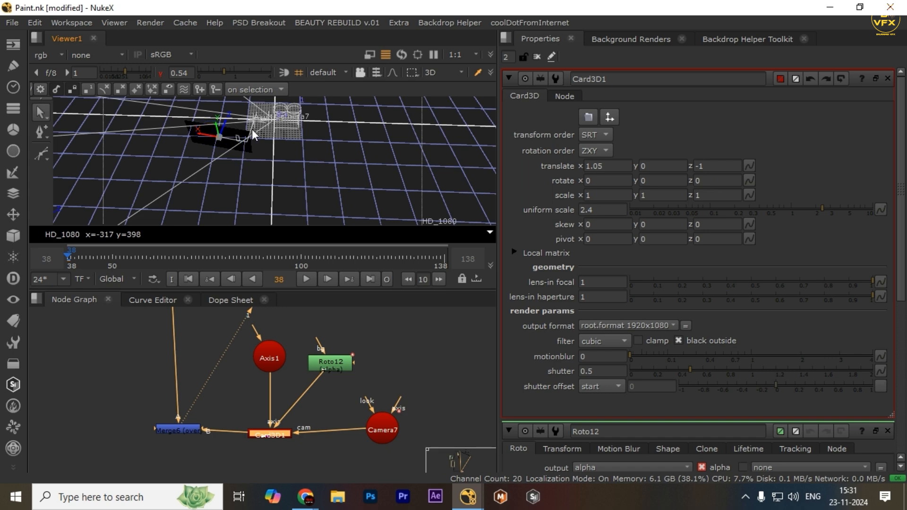
Rotate the card about its y axis in the 3D view and adjust rotate y to about -3.46
key(space)
drag(369, 233, 381, 195)
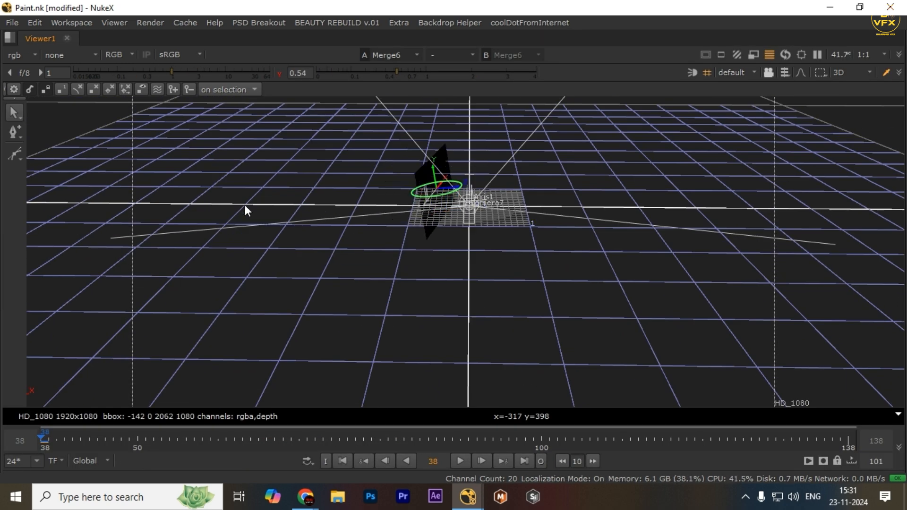
drag(245, 206, 308, 136)
key(space)
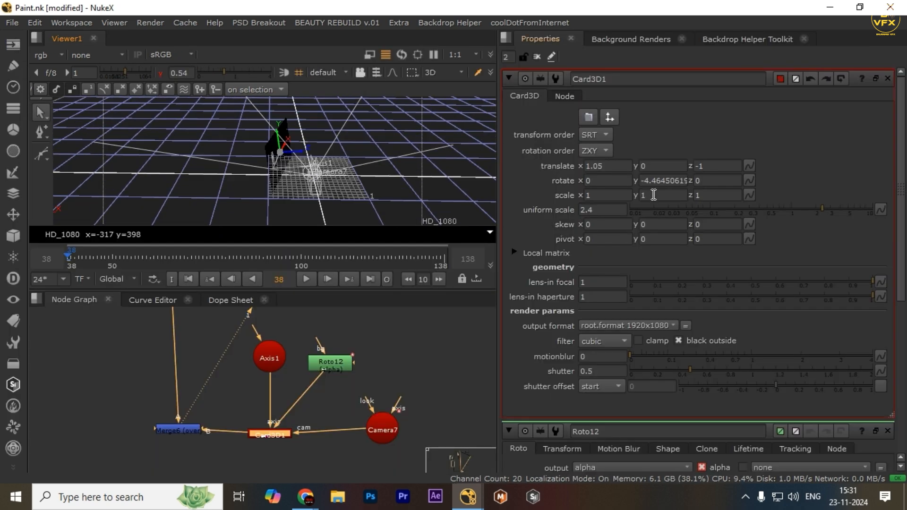
click(648, 182)
key(Up)
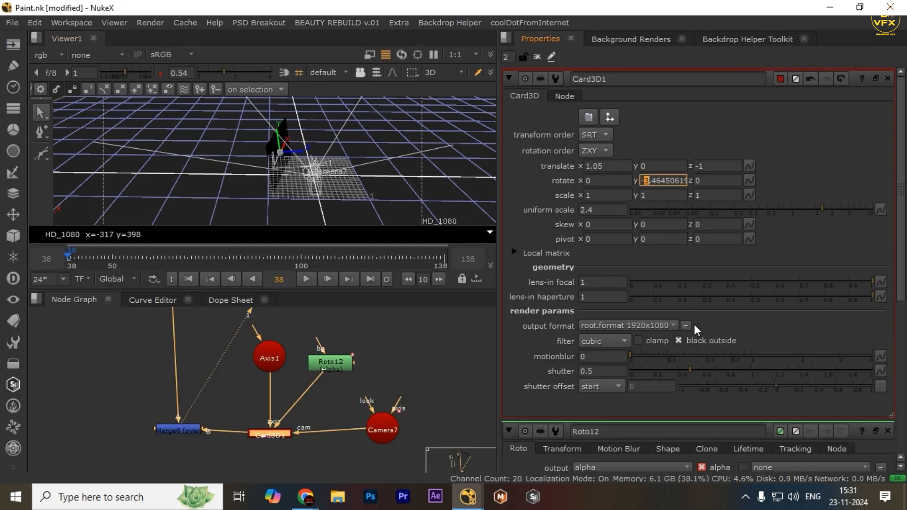
Set the card's rotate y to about -85.46 and move it to translate x about 1.14 and z about 0.17
key(Down)
key(Down)
key(Down)
key(Down)
key(Down)
key(Down)
key(Down)
key(Down)
key(Down)
key(Down)
drag(303, 152, 346, 153)
key(Tab)
Open the Roto12 node and move two corners of its rectangle across to the far side of the sidewalk sign
click(341, 366)
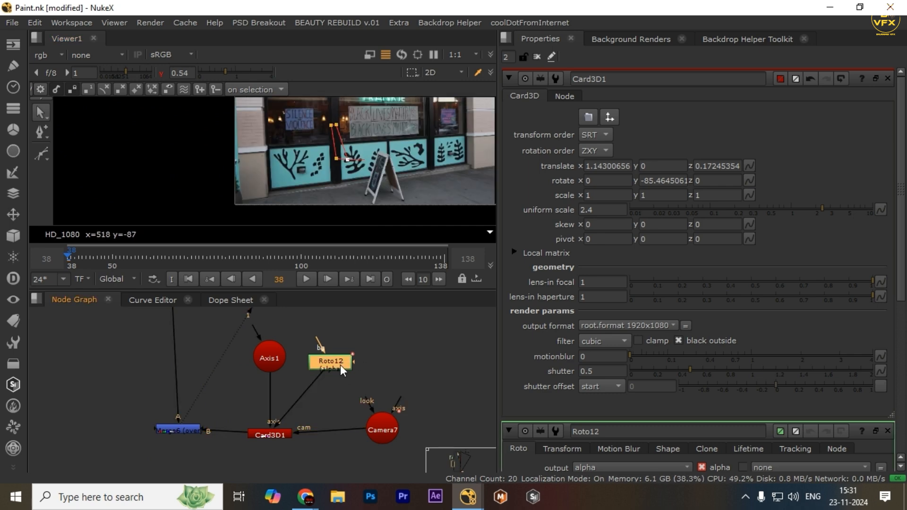
double_click(340, 364)
key(space)
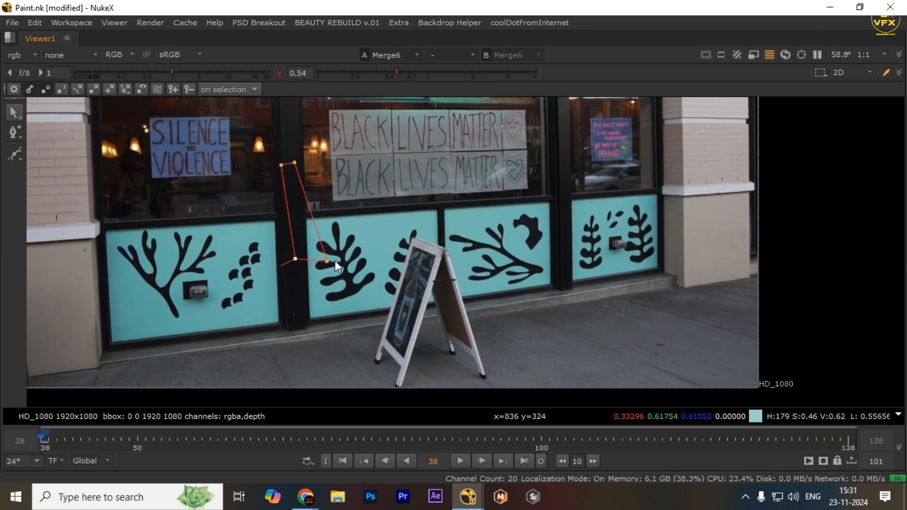
drag(335, 261, 472, 263)
drag(300, 164, 443, 214)
scroll(389, 220, down, 2)
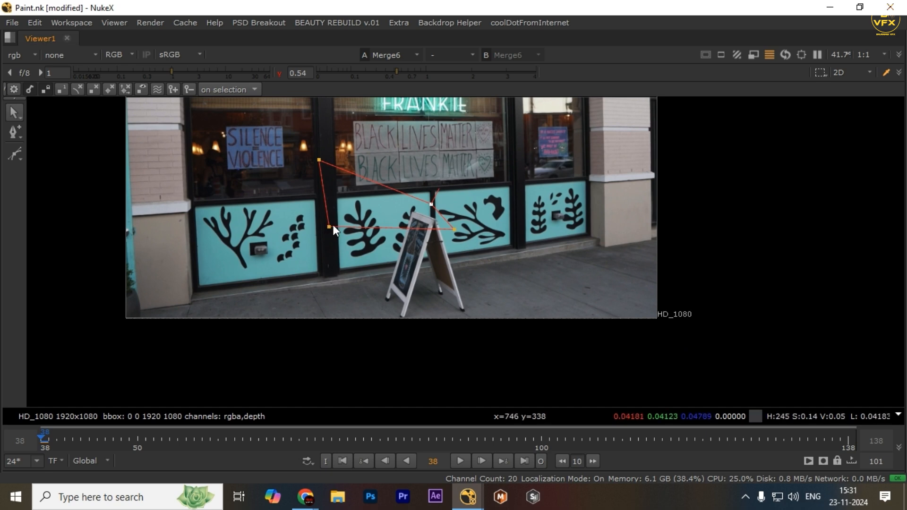
Reshape the roto rectangle to enclose the sidewalk sign, placing its lower corners below the frame edge
drag(322, 224, 393, 352)
drag(453, 231, 497, 336)
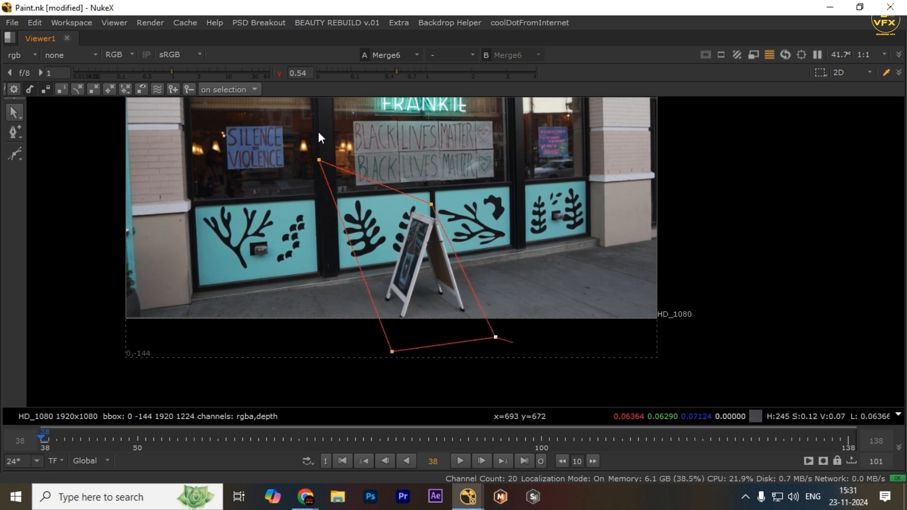
drag(320, 160, 376, 206)
drag(432, 206, 449, 205)
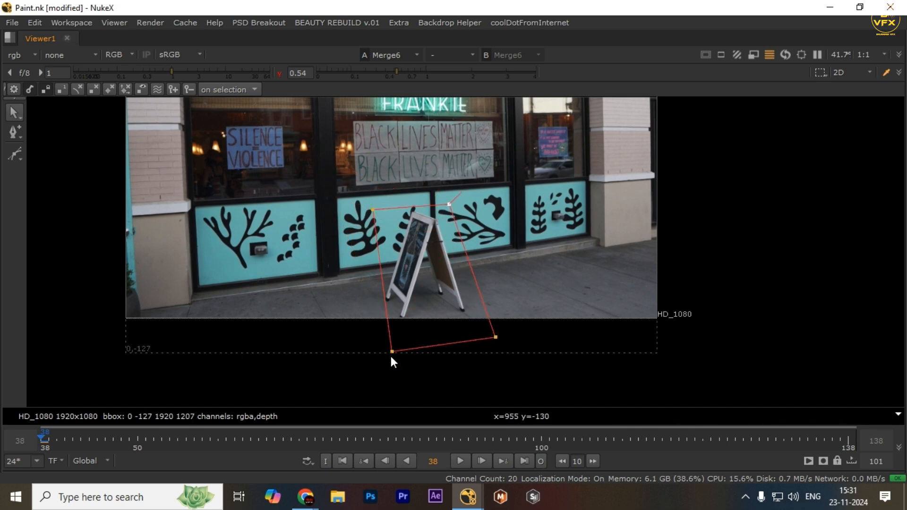
drag(387, 353, 374, 334)
Select all points of the roto shape and keyframe its position at frame 67, shifted sideways
key(ctrl+a)
scroll(463, 311, up, 4)
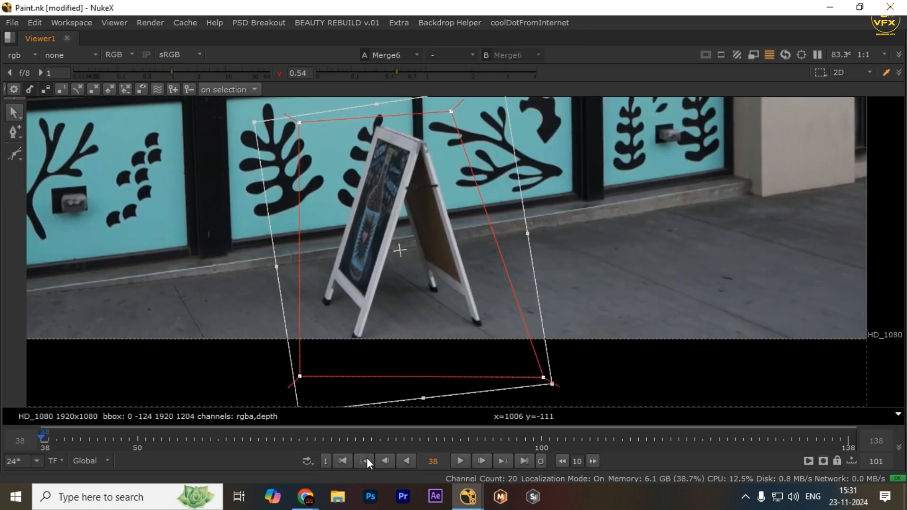
click(273, 438)
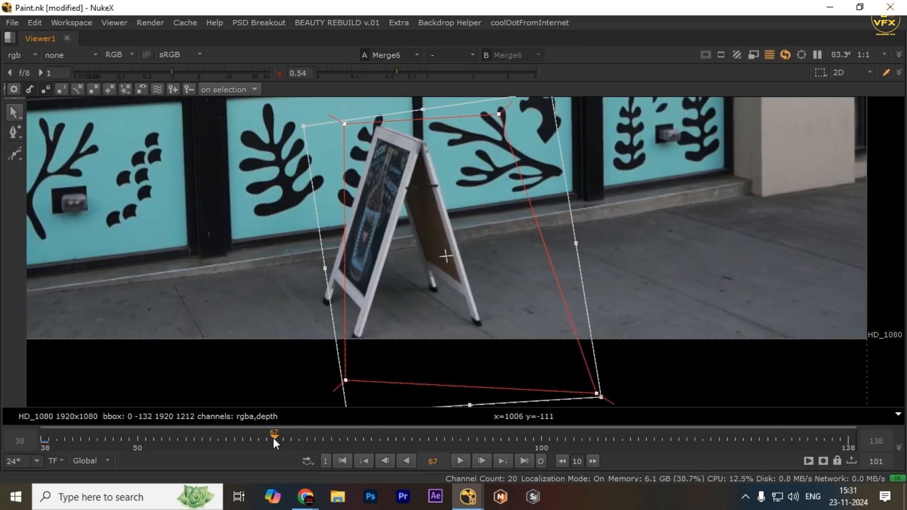
scroll(395, 330, down, 2)
scroll(395, 330, down, 2)
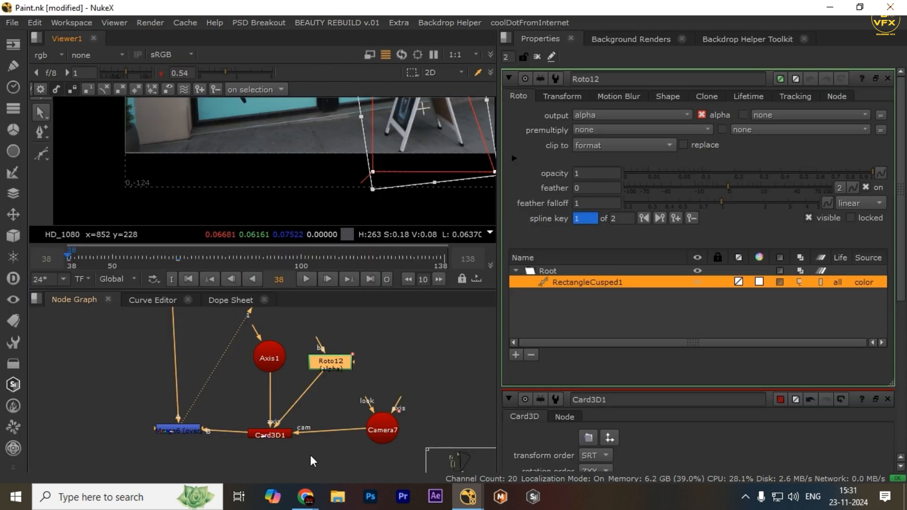
scroll(312, 460, up, 2)
Play the merged footage from frame 38 to check how the roto patch follows the sign
click(200, 412)
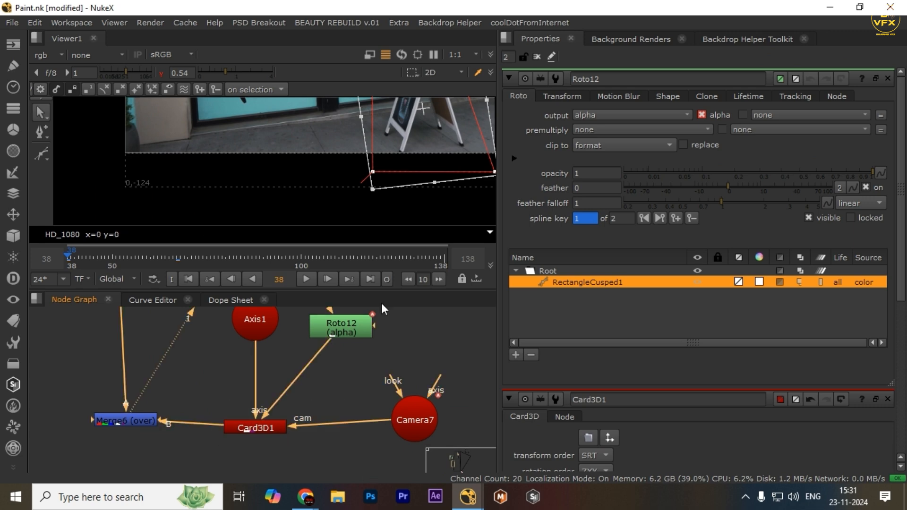
key(space)
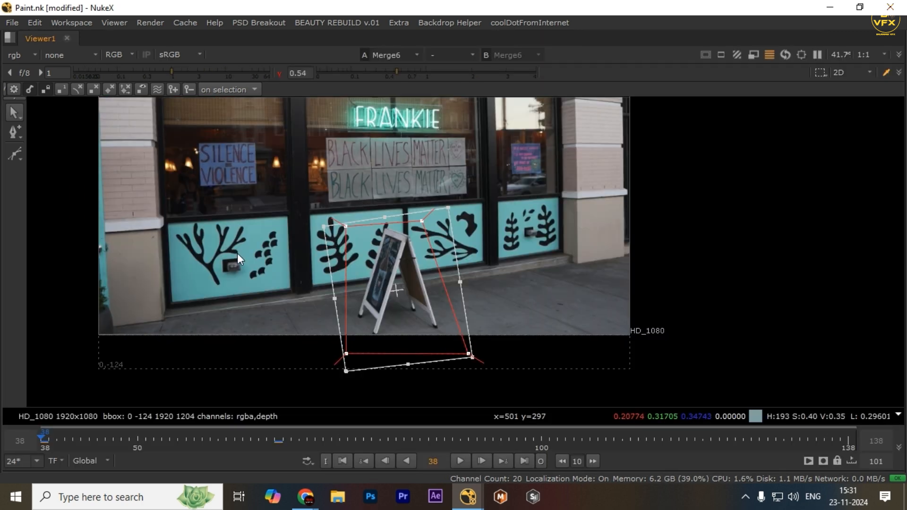
key(l)
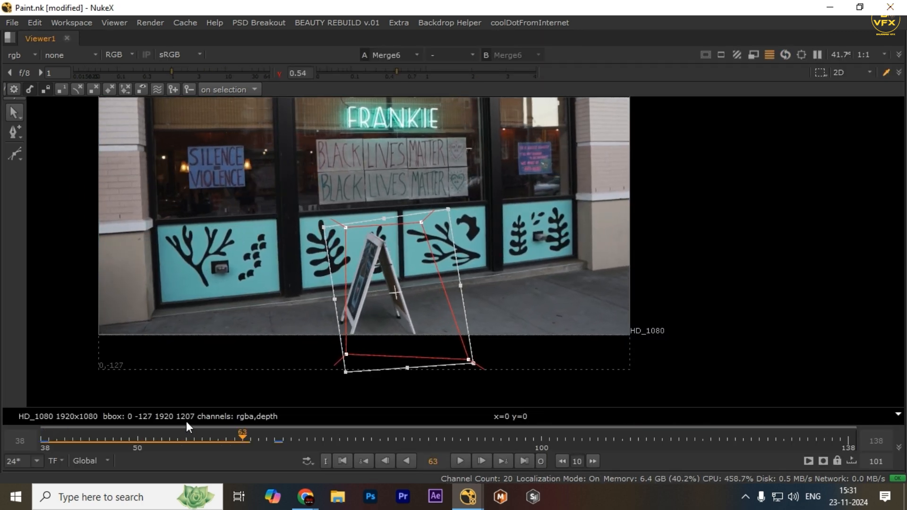
key(k)
key(space)
View the Card3D output across the frames, return to frame 38 and view the Merge6 output
double_click(284, 428)
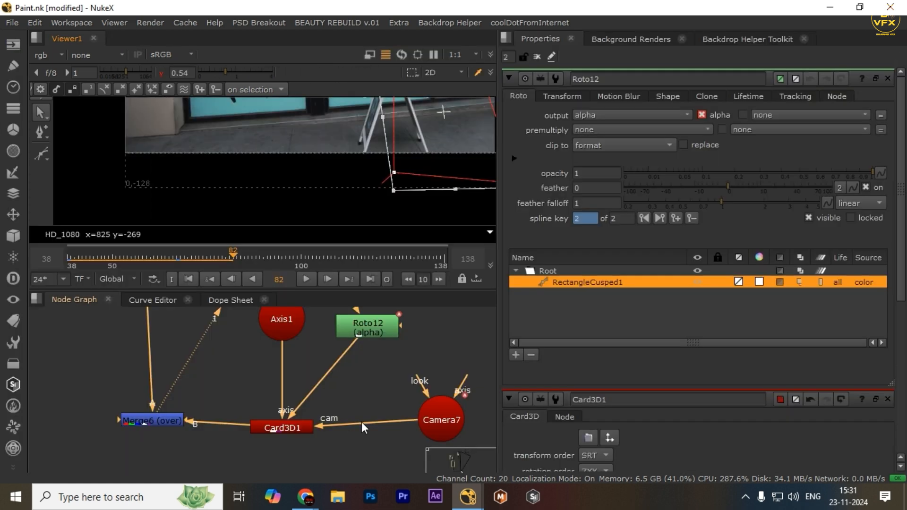
key(1)
key(space)
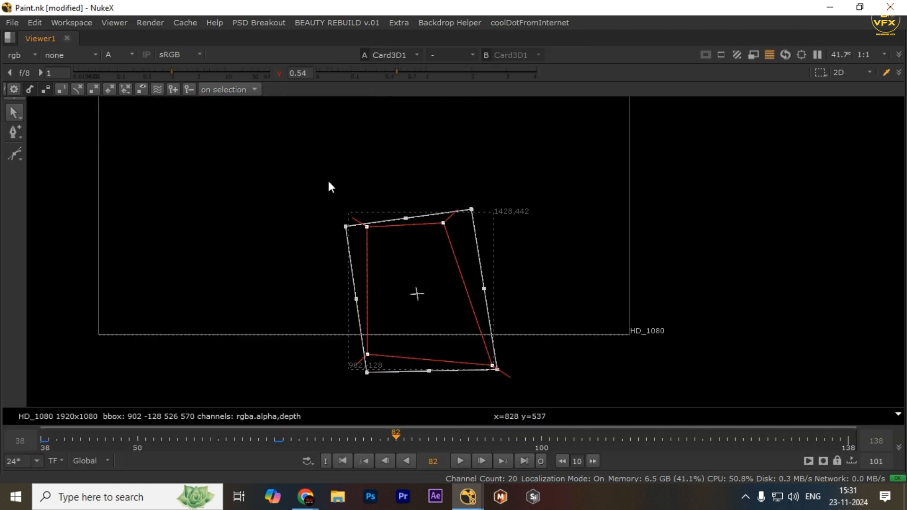
key(space)
drag(199, 257, 78, 259)
scroll(306, 191, down, 3)
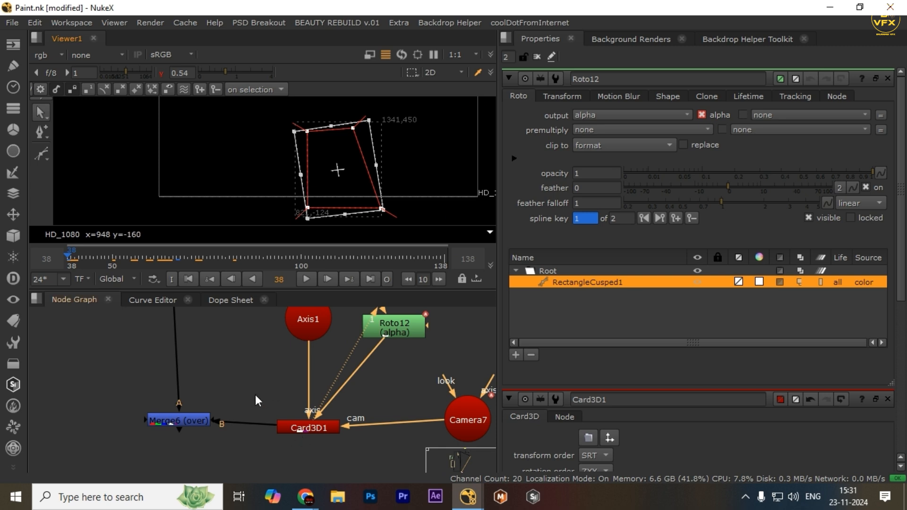
click(178, 420)
key(1)
click(98, 460)
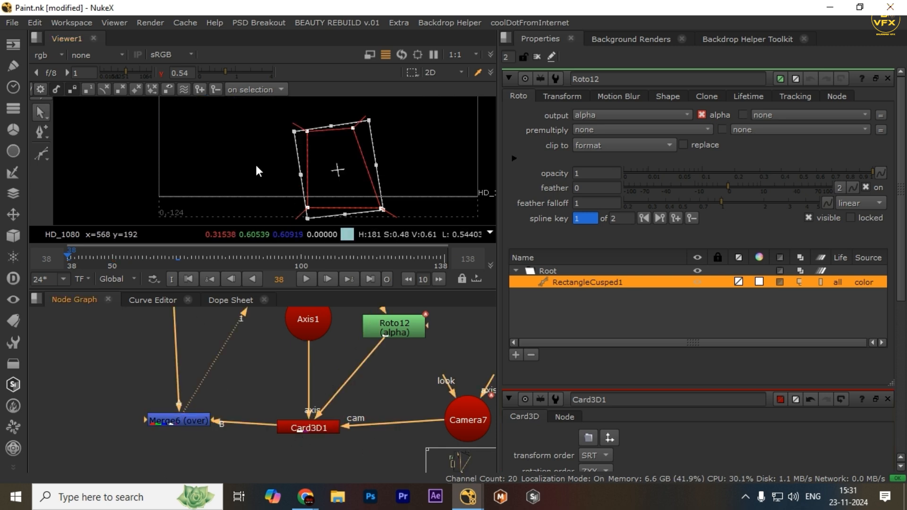
Delete the Card3D setup with its axis, roto and camera nodes, together with the Merge6 node
scroll(336, 412, down, 5)
drag(412, 338, 236, 452)
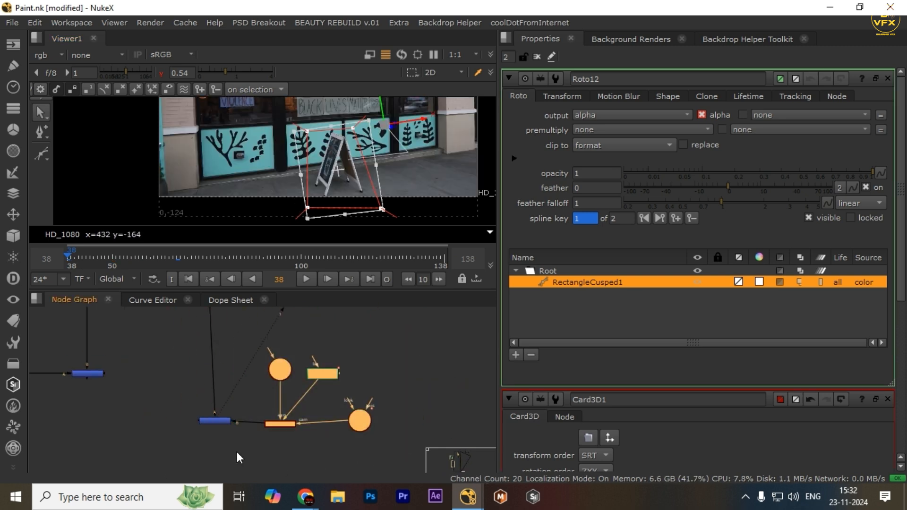
key(Delete)
scroll(236, 452, down, 3)
scroll(267, 398, up, 3)
click(287, 389)
drag(243, 408, 275, 453)
scroll(275, 453, down, 2)
key(Delete)
Look over the remaining node graph and view the output of the Merge5 node
scroll(324, 440, down, 4)
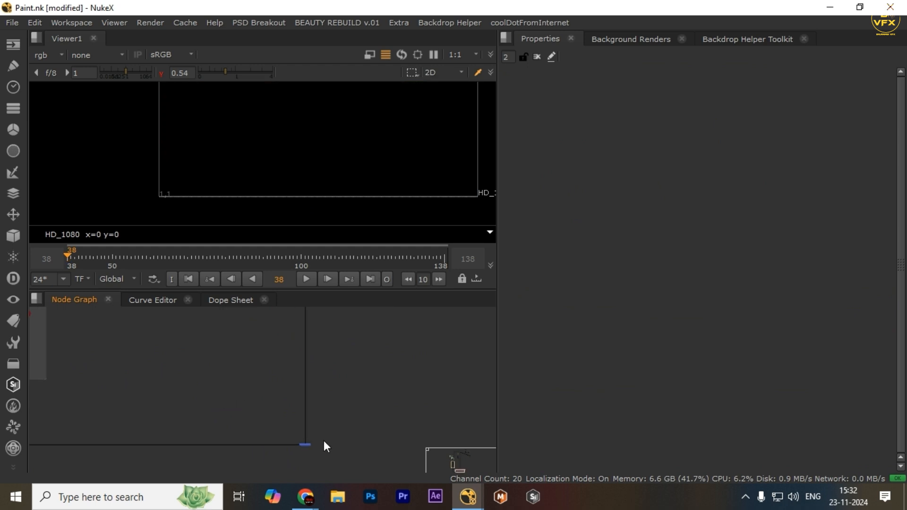
scroll(324, 440, down, 4)
drag(277, 402, 327, 476)
scroll(342, 412, up, 6)
scroll(342, 413, down, 5)
drag(291, 370, 214, 304)
scroll(240, 371, down, 2)
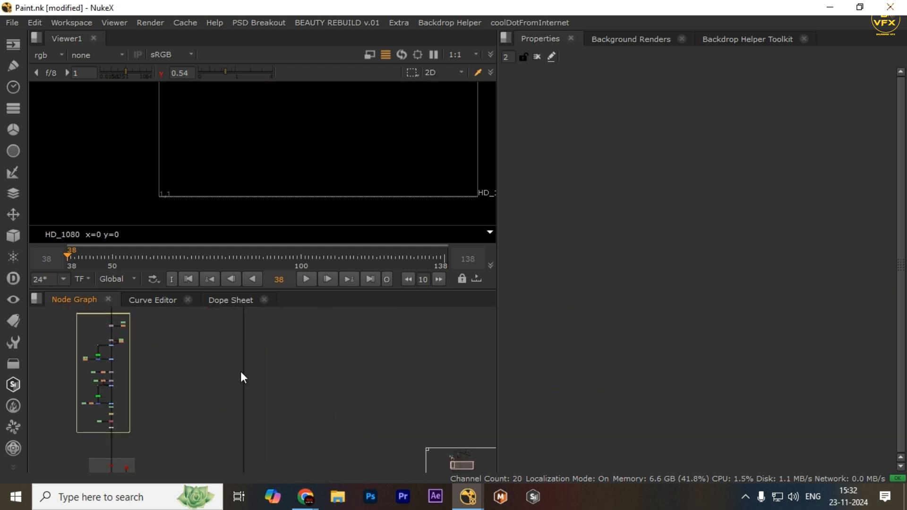
scroll(240, 371, up, 6)
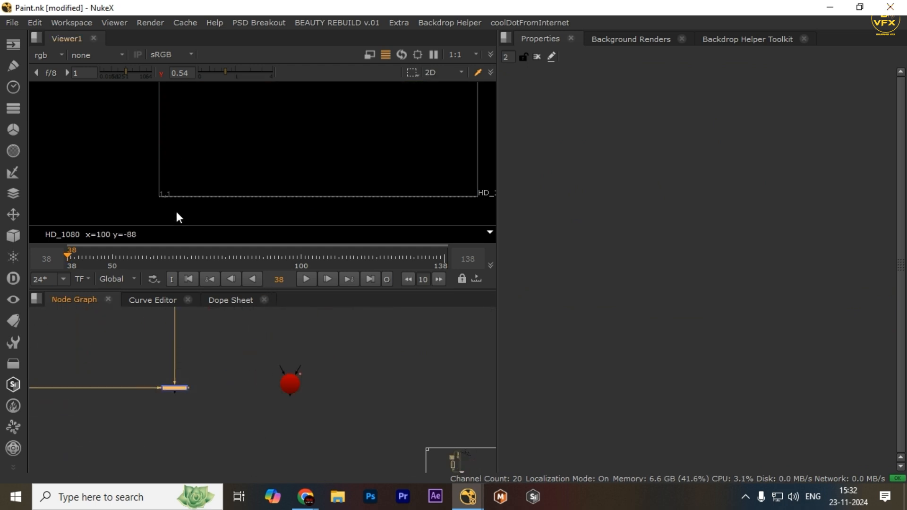
key(1)
scroll(258, 369, up, 2)
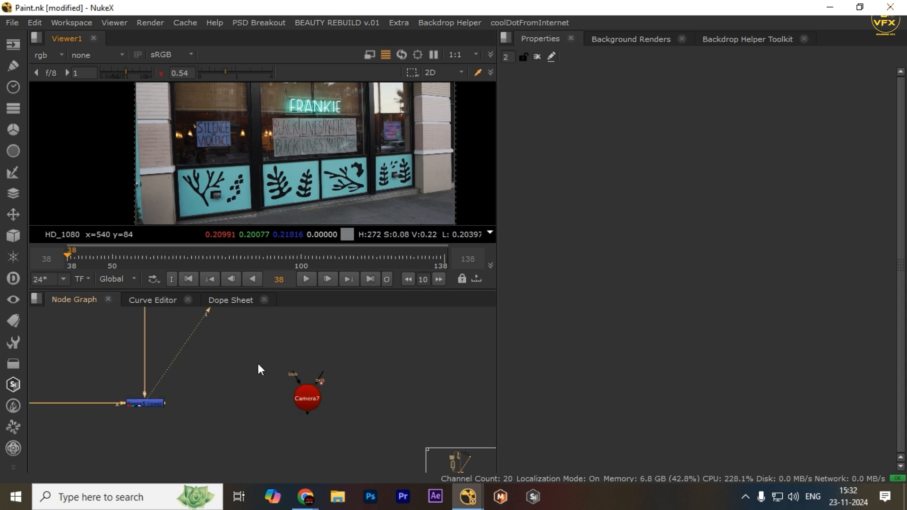
scroll(250, 378, up, 2)
scroll(285, 395, down, 1)
scroll(279, 411, up, 2)
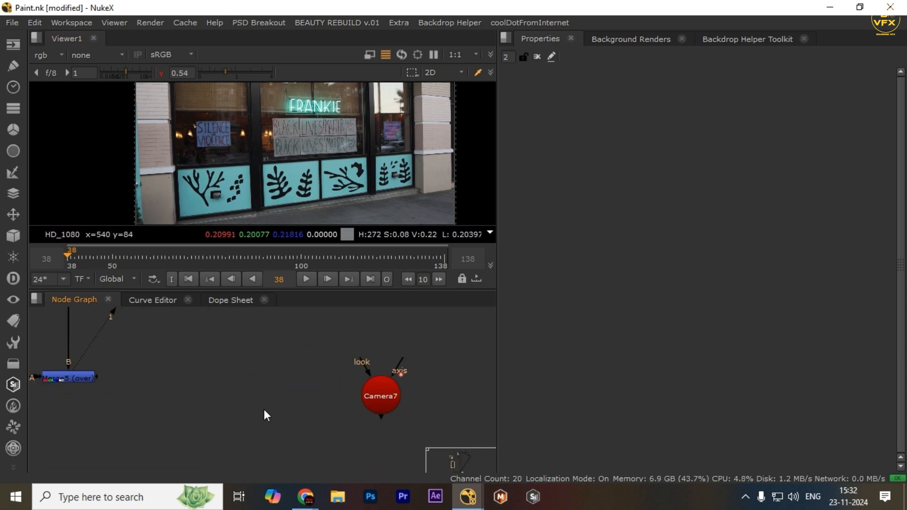
key(Tab)
text(recon)
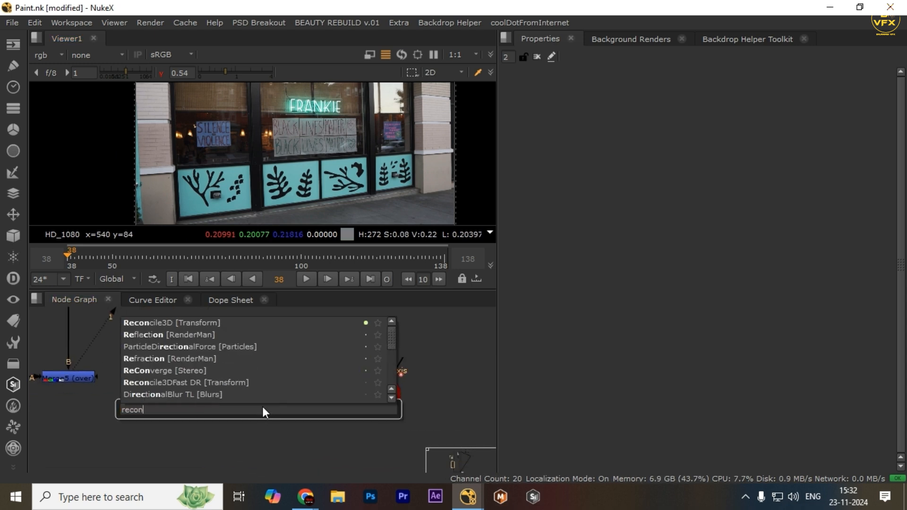
key(Escape)
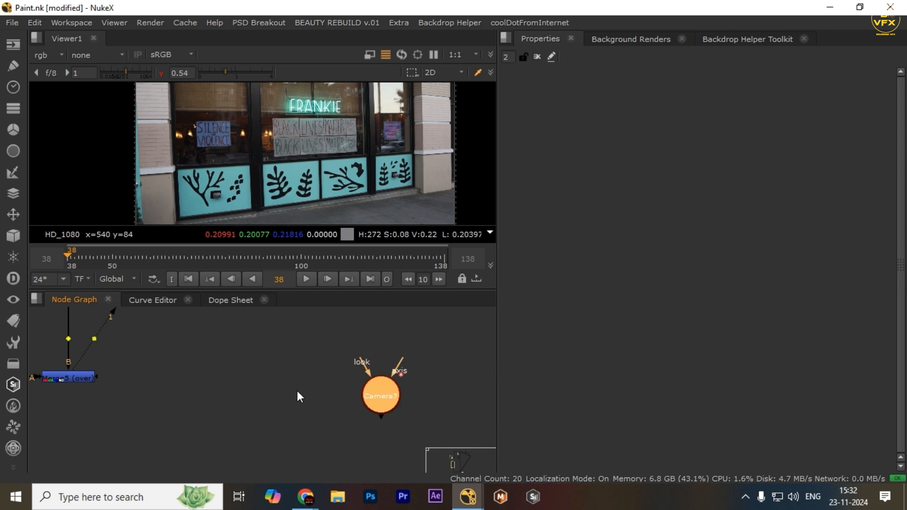
Undo the recent node deletions to restore the axis and camera setup
key(ctrl+z)
key(ctrl+z)
scroll(301, 402, down, 4)
key(ctrl+z)
scroll(283, 407, up, 3)
Delete the Card3D1 and Roto12 nodes, keeping Axis1 and Camera7
mouse_move(283, 407)
mouse_down()
mouse_move(401, 455)
mouse_move(300, 430)
mouse_up()
key(Delete)
scroll(355, 403, up, 2)
drag(338, 393, 484, 439)
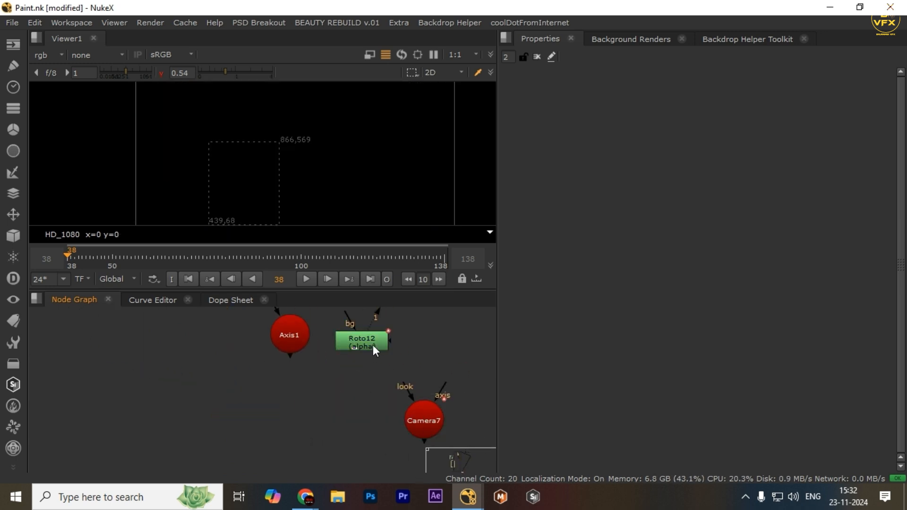
drag(372, 345, 353, 355)
key(Delete)
scroll(270, 389, down, 4)
Reposition the axis and camera nodes and add a Reconcile3D node below them
drag(287, 357, 288, 370)
drag(380, 360, 288, 418)
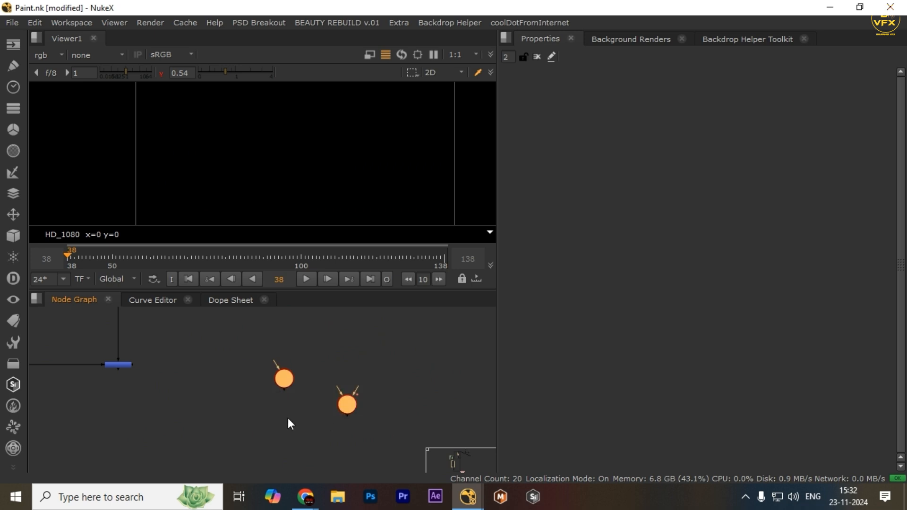
click(288, 418)
key(Tab)
text(recoi)
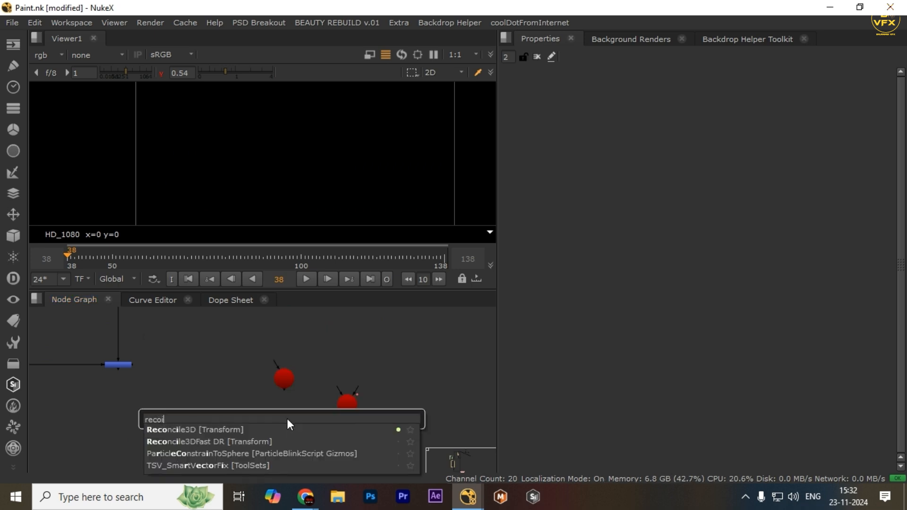
text(n)
key(ctrl+a)
text(reco)
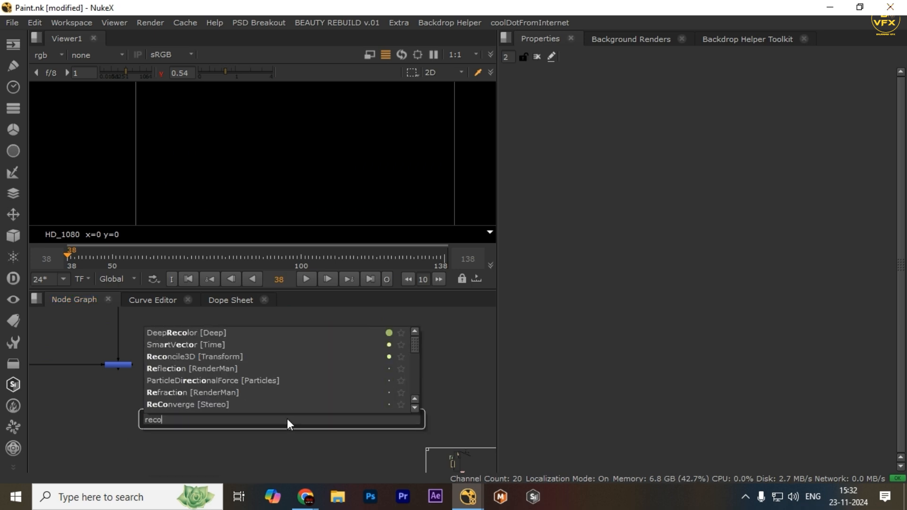
text(inc)
key(BackSpace)
key(BackSpace)
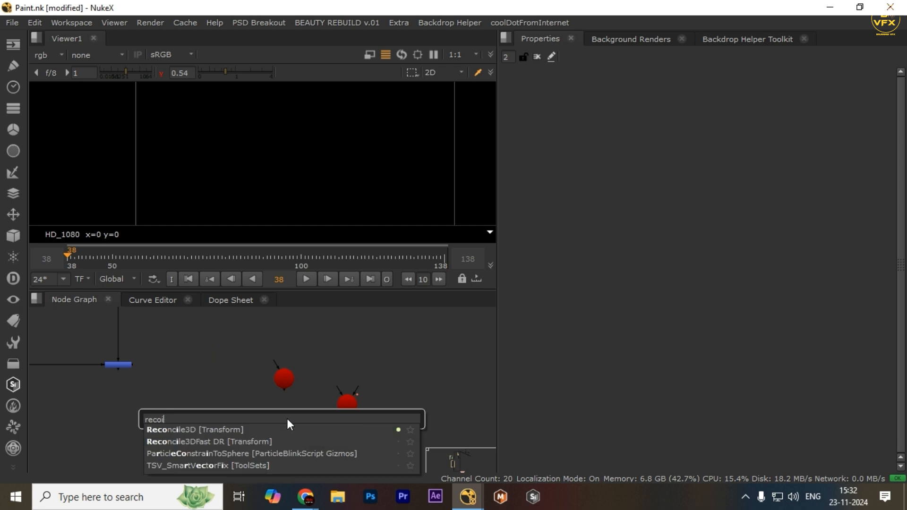
key(Down)
key(Return)
Connect the Reconcile3D node's inputs to Camera7 and Axis1
scroll(278, 414, up, 4)
scroll(239, 407, down, 1)
drag(278, 422, 387, 395)
drag(281, 359, 280, 358)
scroll(202, 410, down, 3)
Connect the Reconcile3D node's image input to the original footage higher up in the node graph
drag(163, 397, 239, 440)
scroll(213, 416, down, 7)
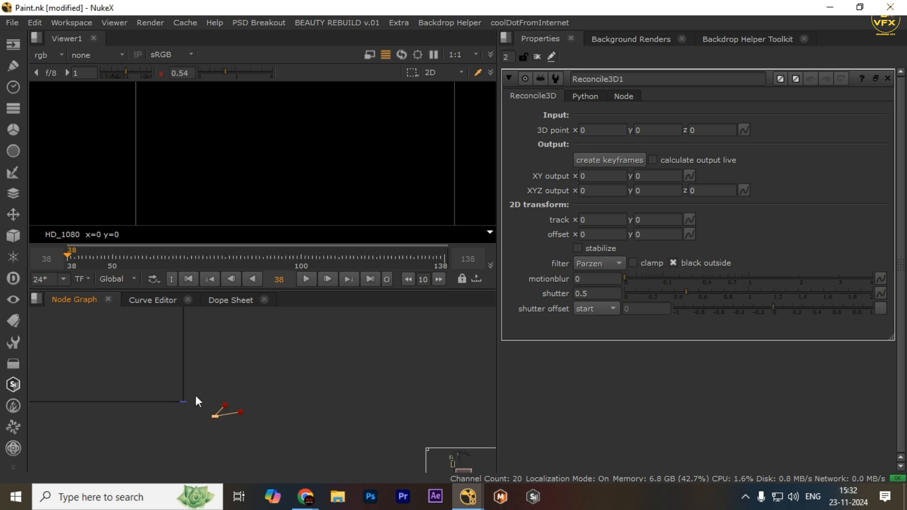
drag(225, 314, 234, 392)
scroll(237, 360, up, 4)
mouse_move(257, 345)
mouse_down()
mouse_move(212, 394)
mouse_move(232, 394)
mouse_move(262, 296)
mouse_move(261, 251)
mouse_up()
key(y)
scroll(231, 395, down, 4)
scroll(265, 469, up, 5)
drag(265, 469, 280, 392)
scroll(266, 361, up, 4)
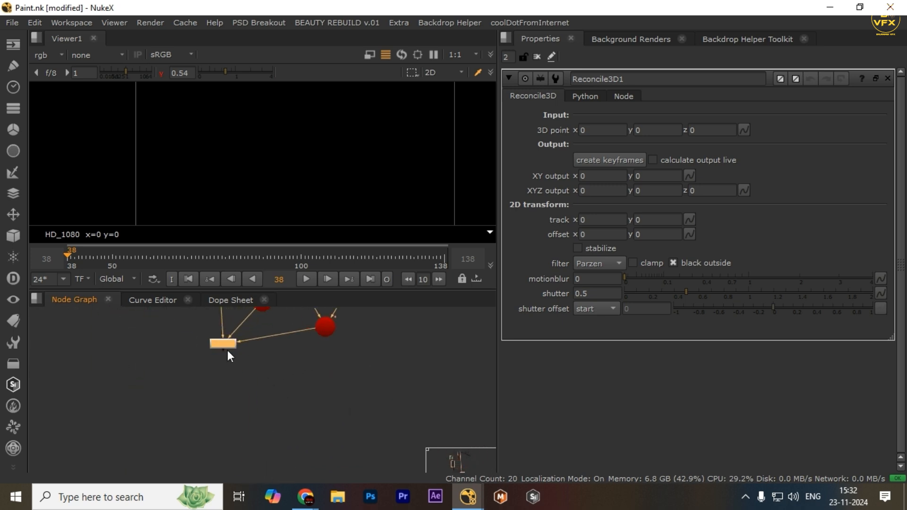
View the Reconcile3D node and create its output keyframes over the global frame range 38-138
click(227, 348)
key(1)
click(596, 160)
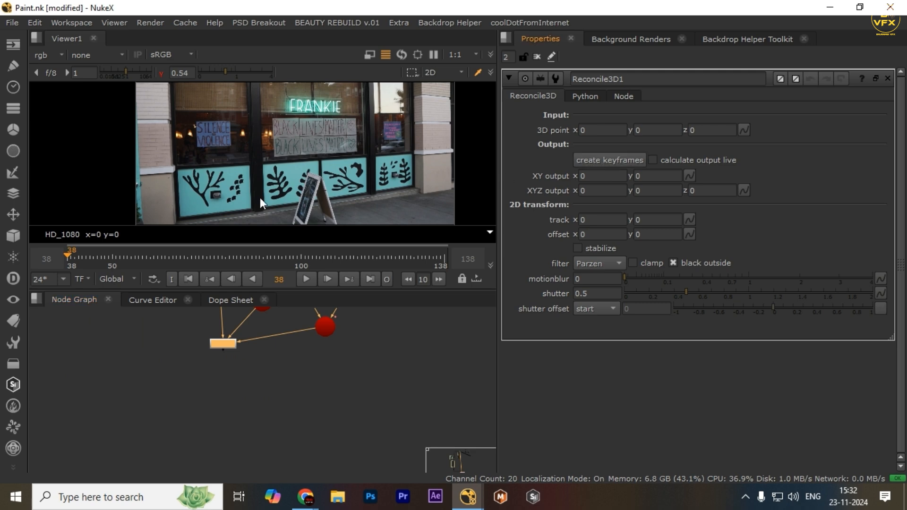
click(442, 228)
click(441, 242)
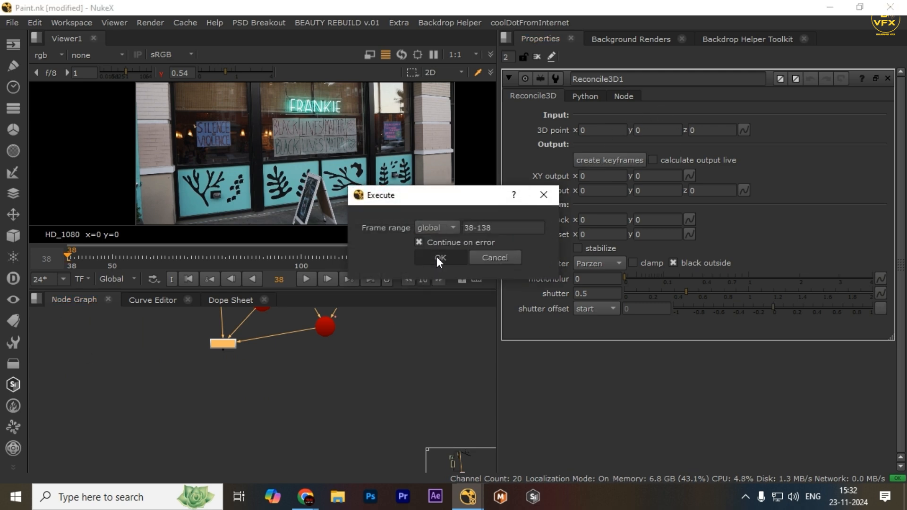
click(436, 256)
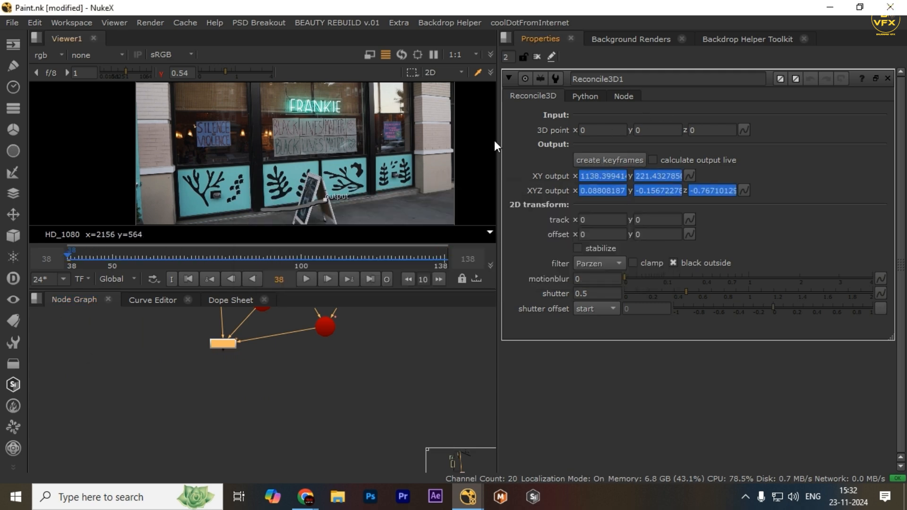
Add a separate Tracker node and create one track in it
click(298, 407)
key(Tab)
text(tra)
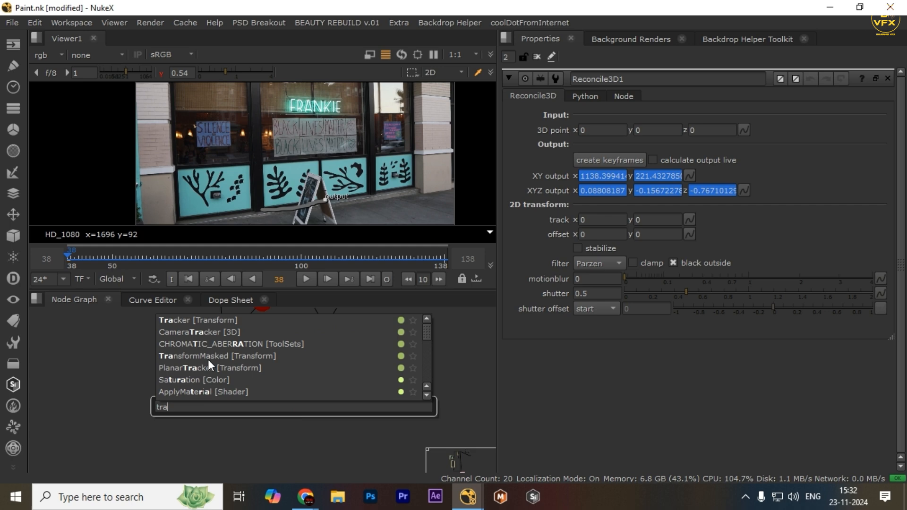
click(189, 321)
click(568, 316)
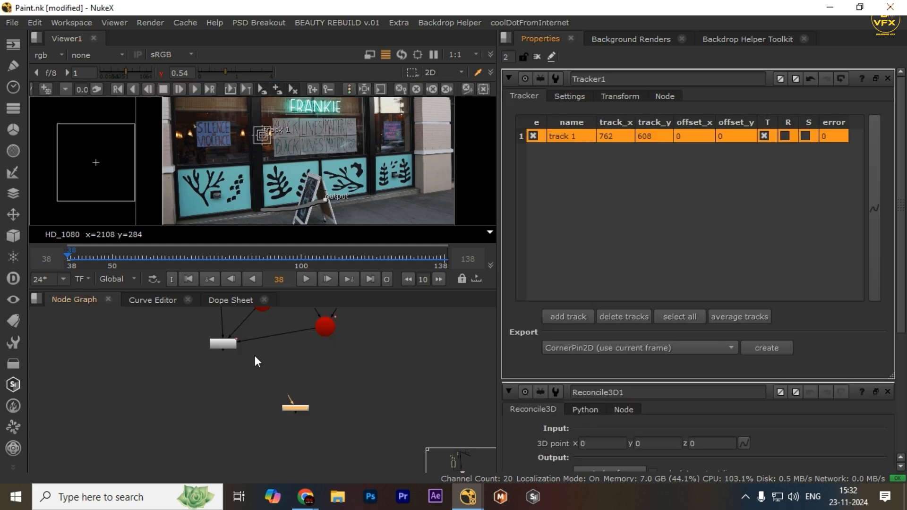
Copy the Reconcile3D node's XY output animation and paste it into the position of track 1 in the Tracker
double_click(223, 344)
click(691, 176)
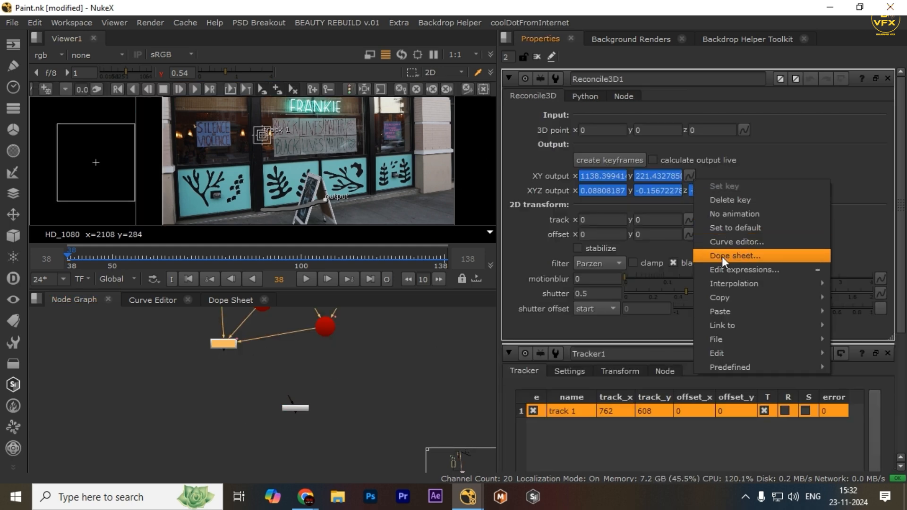
mouse_move(728, 297)
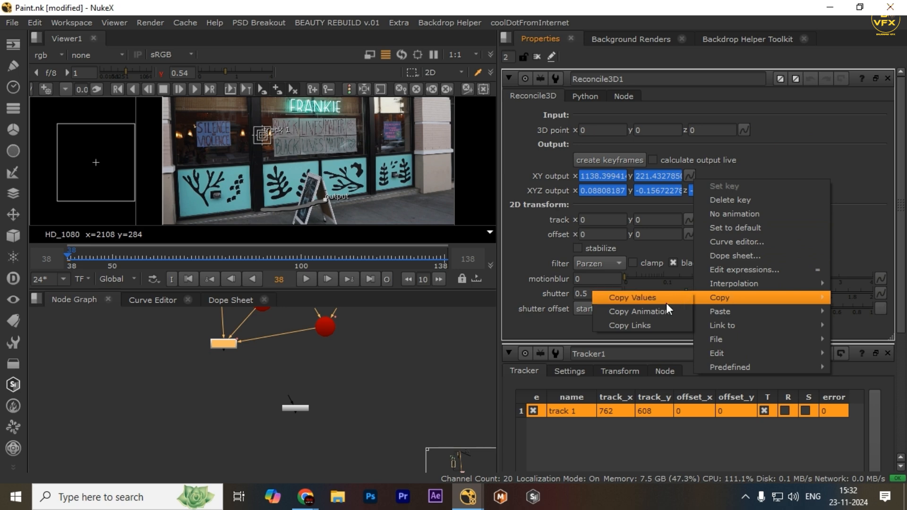
click(645, 312)
right_click(626, 421)
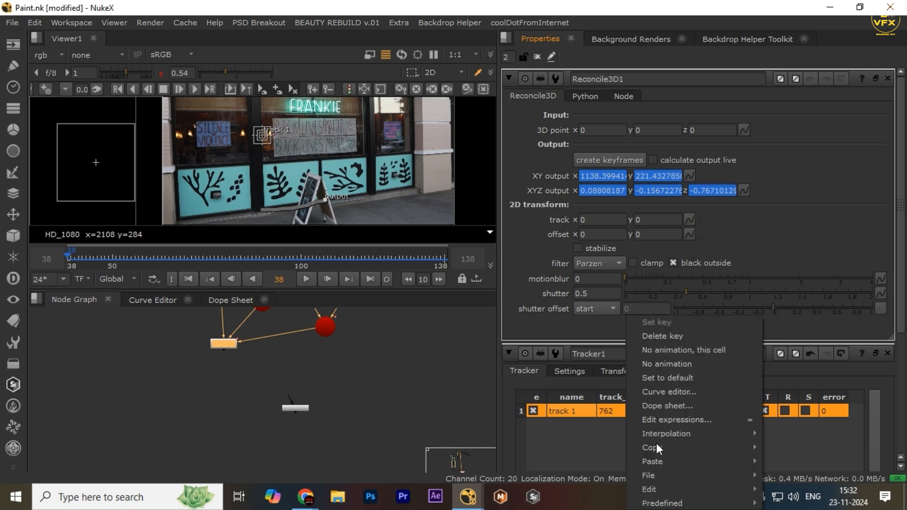
mouse_move(658, 463)
click(777, 462)
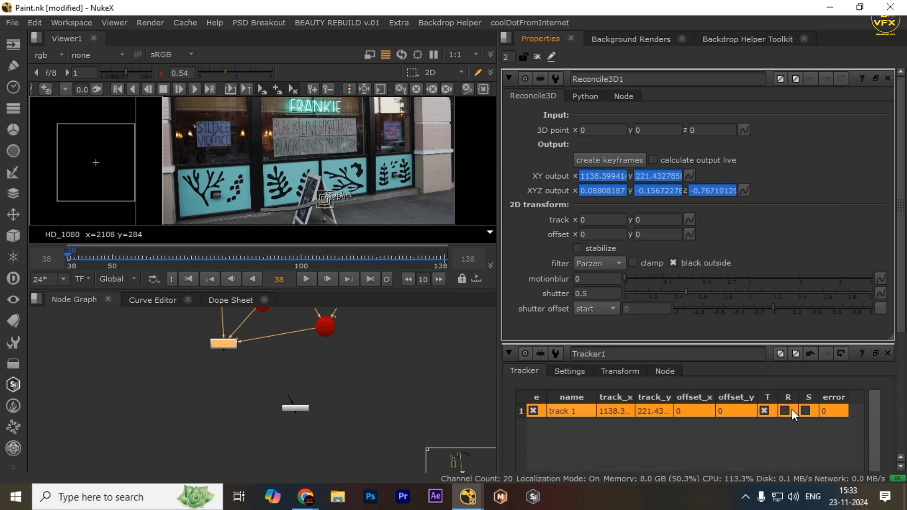
Set the Tracker's transform to match-move and use the current frame 38 as the reference frame
click(805, 410)
scroll(640, 399, down, 3)
click(614, 291)
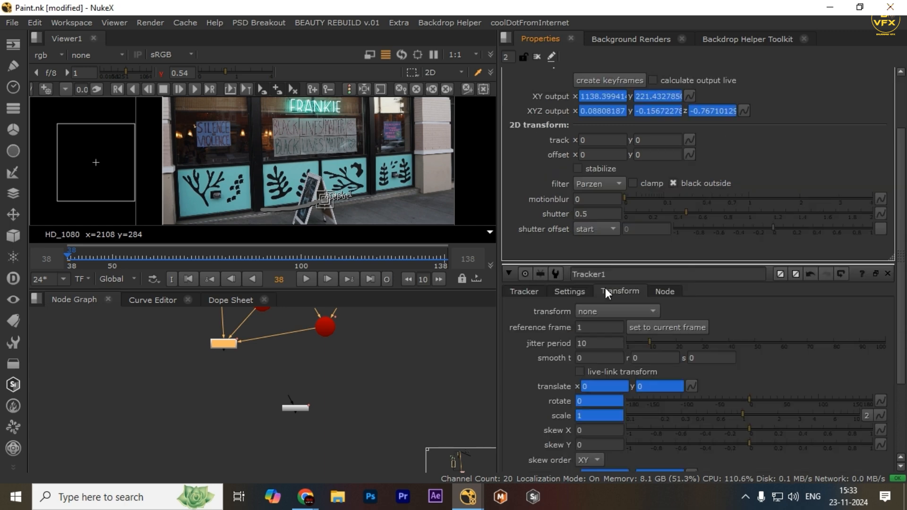
click(604, 313)
click(605, 352)
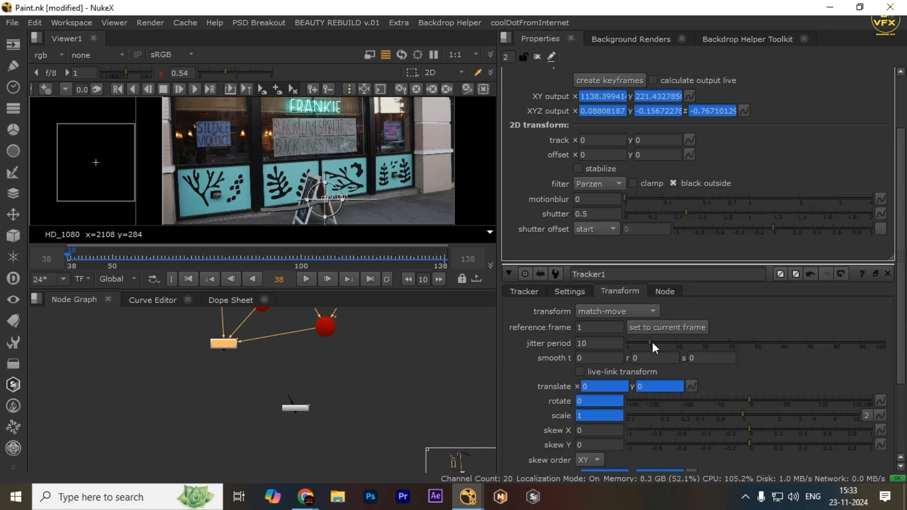
Reopen the Tracker's properties and limit the properties bin to one open node
drag(358, 370, 267, 414)
drag(278, 377, 305, 421)
click(255, 368)
scroll(305, 421, down, 1)
double_click(346, 453)
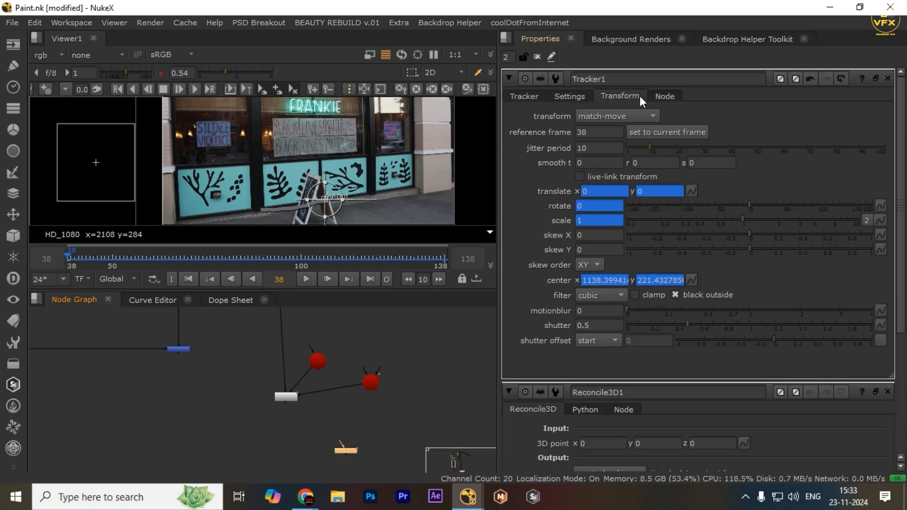
click(508, 57)
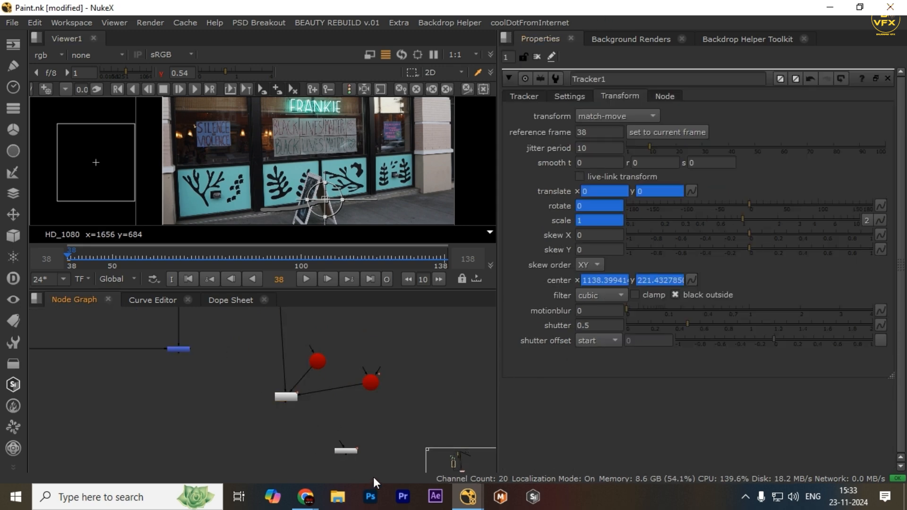
Move the Tracker node away from the Reconcile3D node to the area below Merge5
click(349, 453)
scroll(235, 382, down, 3)
drag(267, 386, 419, 379)
scroll(435, 404, up, 3)
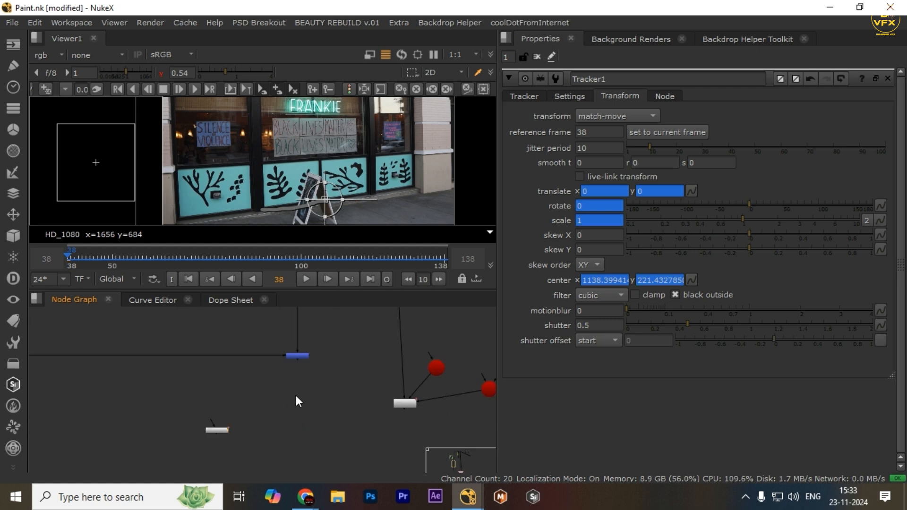
Add a KeyMix node and place it detached below Merge5
key(Tab)
text(keym)
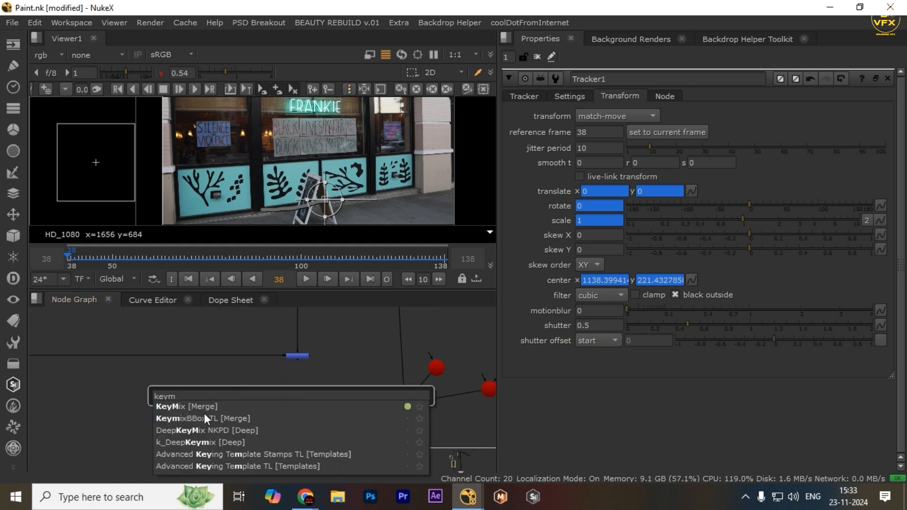
key(Return)
scroll(296, 351, up, 3)
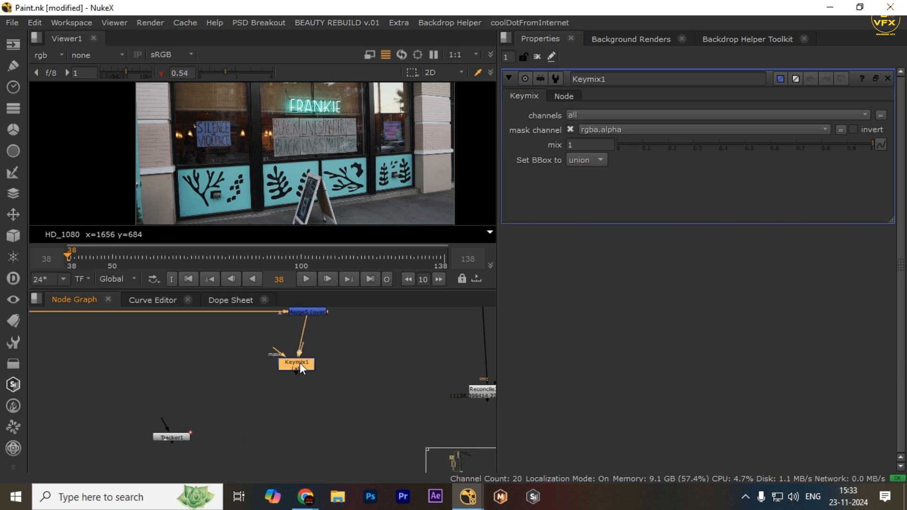
drag(299, 364, 317, 439)
scroll(305, 390, down, 2)
drag(316, 386, 234, 411)
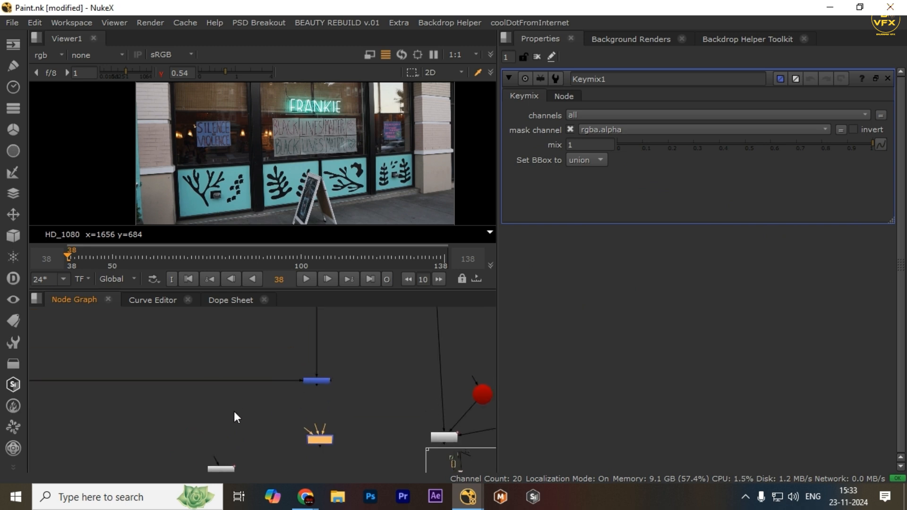
Add a separate PostageStamp node beside the KeyMix node
click(234, 411)
key(Tab)
text(post)
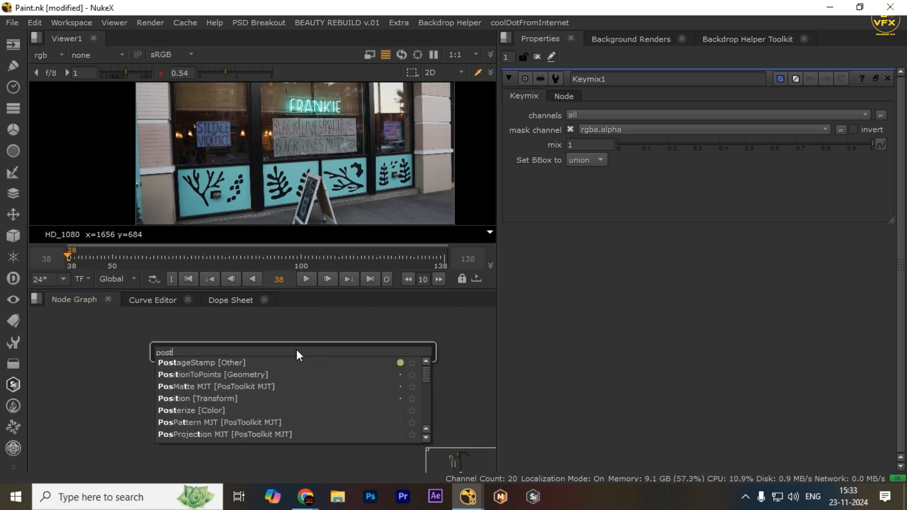
text(a)
key(Return)
Connect the PostageStamp's input to the original footage branch at the start of the script, keeping the stamp beside the KeyMix
scroll(298, 370, down, 8)
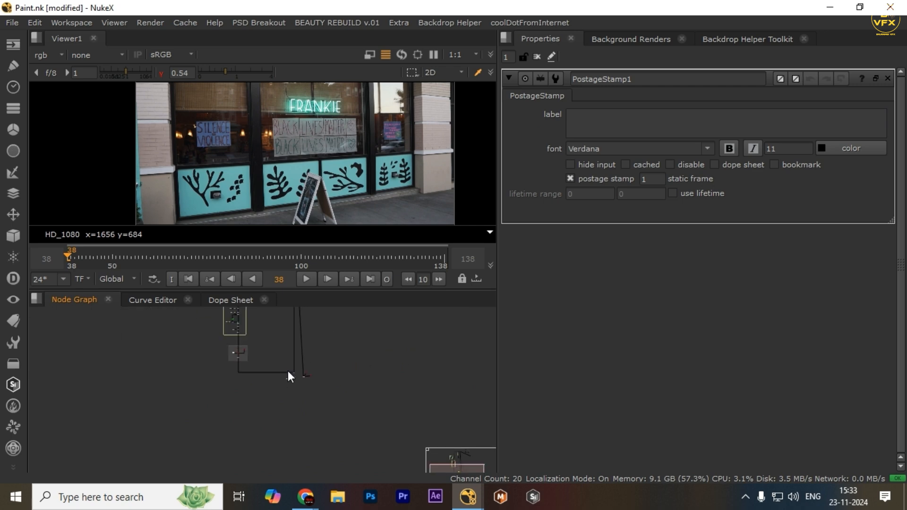
scroll(288, 370, up, 8)
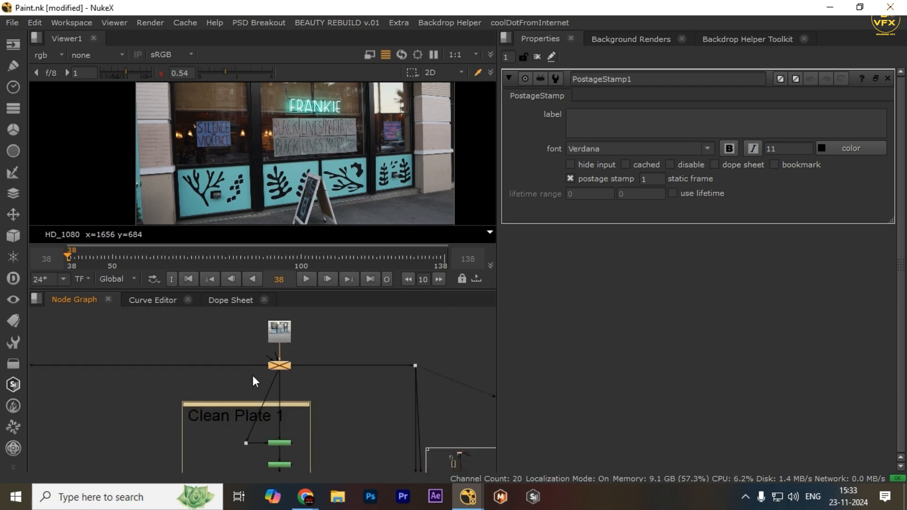
key(1)
scroll(308, 393, down, 5)
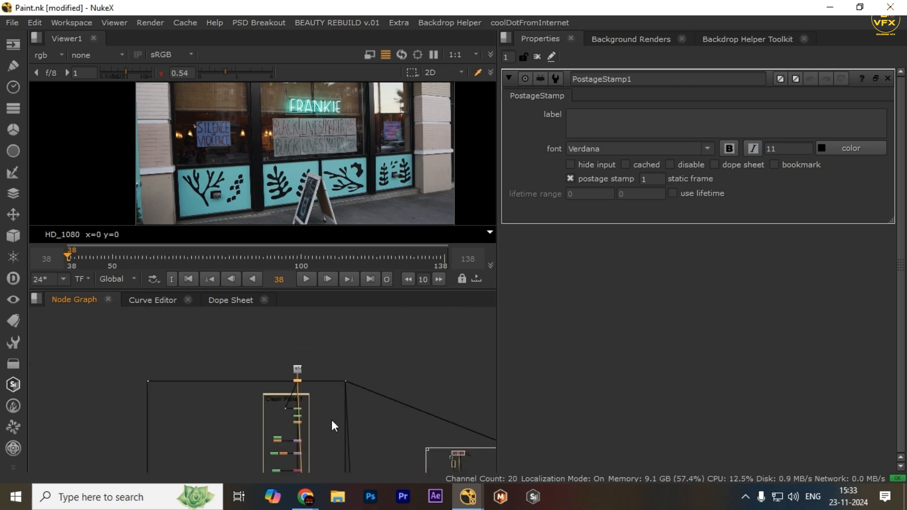
drag(332, 420, 295, 325)
scroll(288, 426, down, 3)
drag(288, 440, 300, 361)
scroll(312, 393, up, 6)
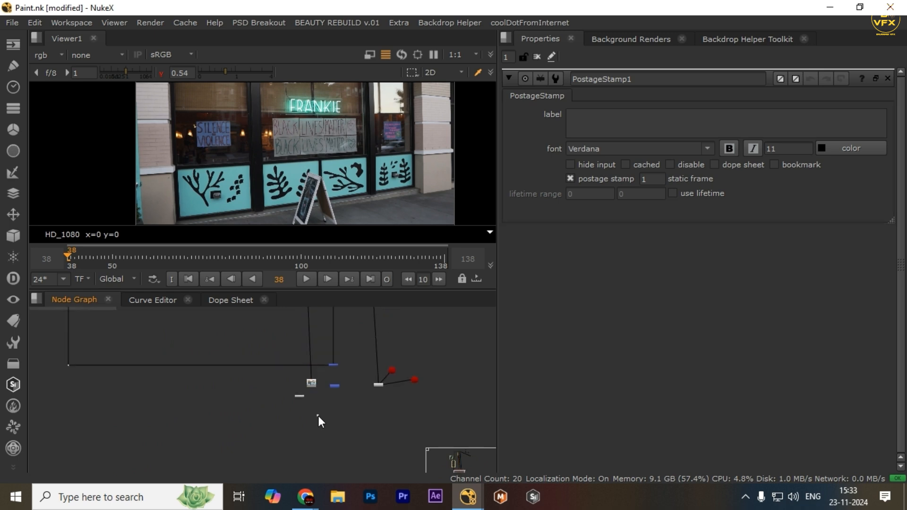
scroll(378, 409, up, 3)
Connect the KeyMix's A input to the PostageStamp, its B input to Merge5 and its mask input to the Tracker
drag(378, 409, 256, 407)
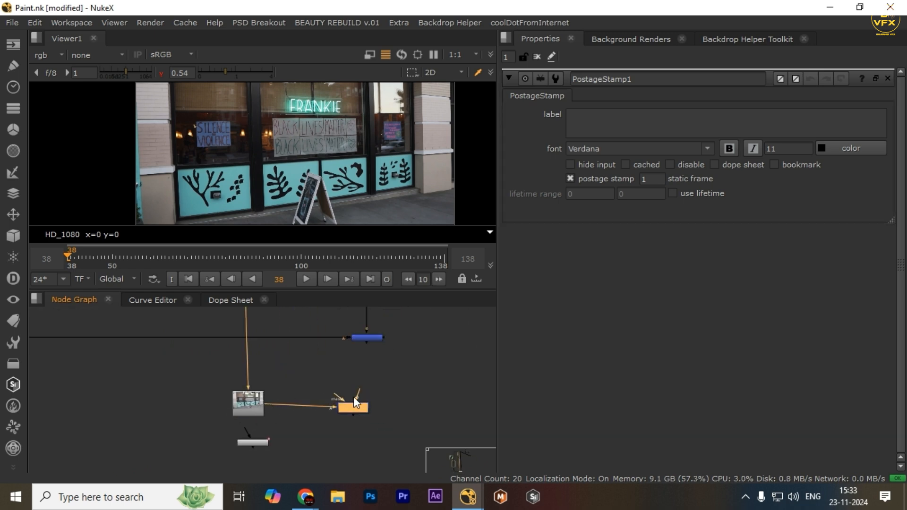
mouse_move(356, 396)
mouse_down()
mouse_move(366, 339)
mouse_move(367, 405)
mouse_up()
drag(259, 443, 452, 402)
Add a Roto node above the Tracker and feed it into the Tracker's input
click(447, 350)
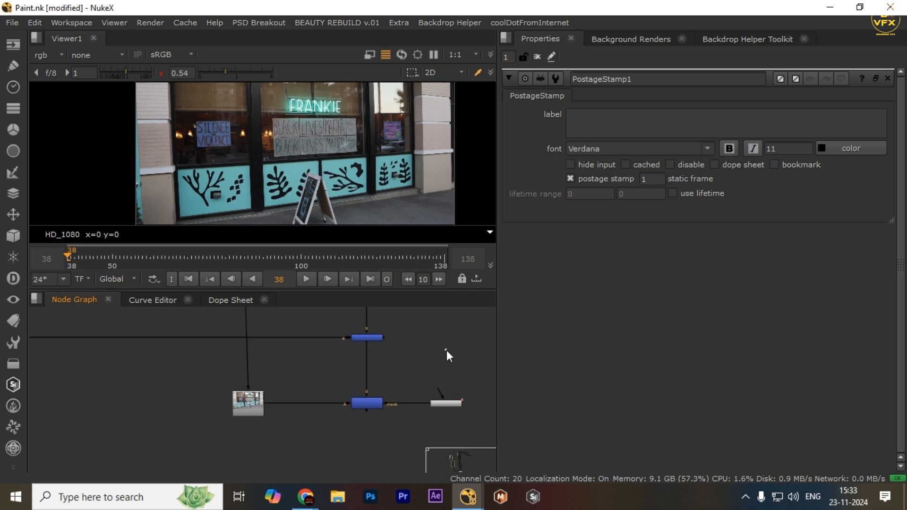
key(o)
scroll(447, 375, up, 2)
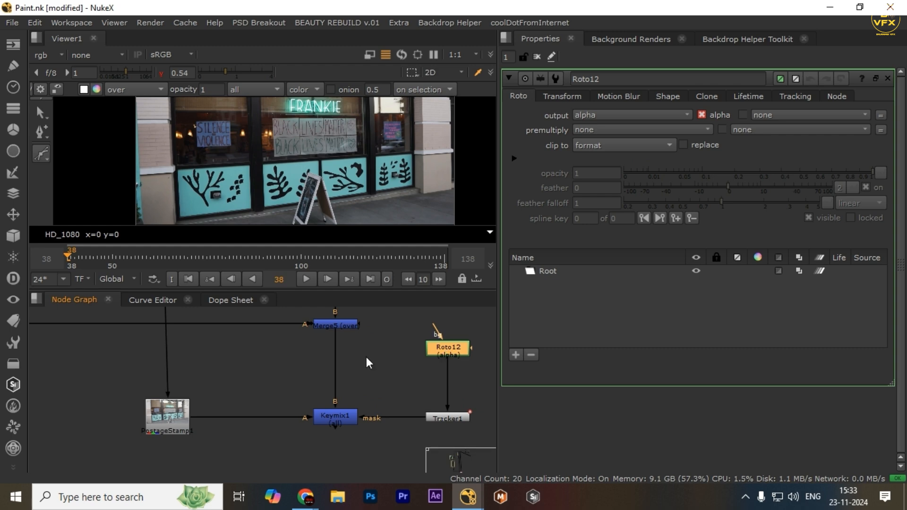
drag(244, 385, 147, 439)
Draw a cusped rectangle around the sidewalk sign at frame 38 in the Roto node
click(448, 348)
scroll(312, 204, up, 1)
key(space)
scroll(342, 339, up, 3)
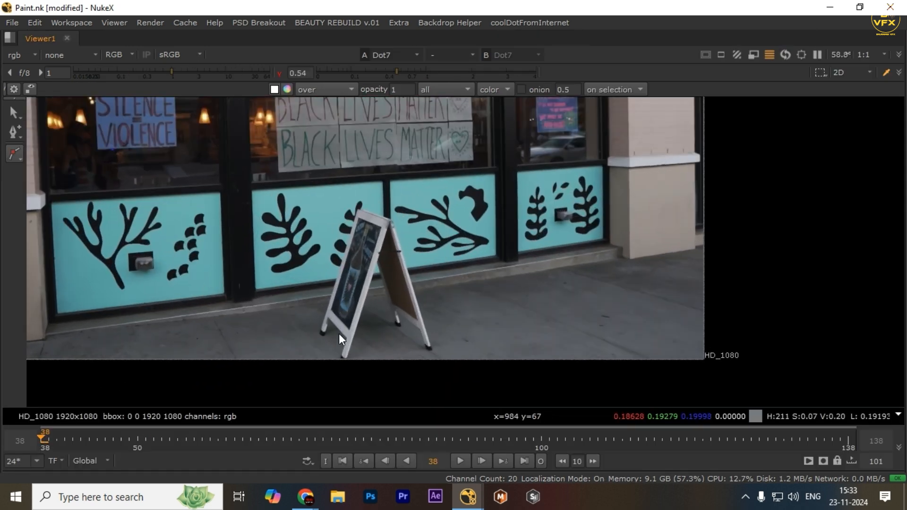
key(v)
key(v)
key(v)
key(v)
drag(283, 198, 453, 377)
Reshape the rectangle's corners into a tapered outline that encloses the sidewalk sign, extending slightly below the image edge
drag(453, 198, 415, 195)
drag(283, 199, 316, 198)
drag(454, 376, 466, 375)
drag(285, 378, 304, 380)
drag(467, 375, 452, 380)
drag(316, 197, 324, 207)
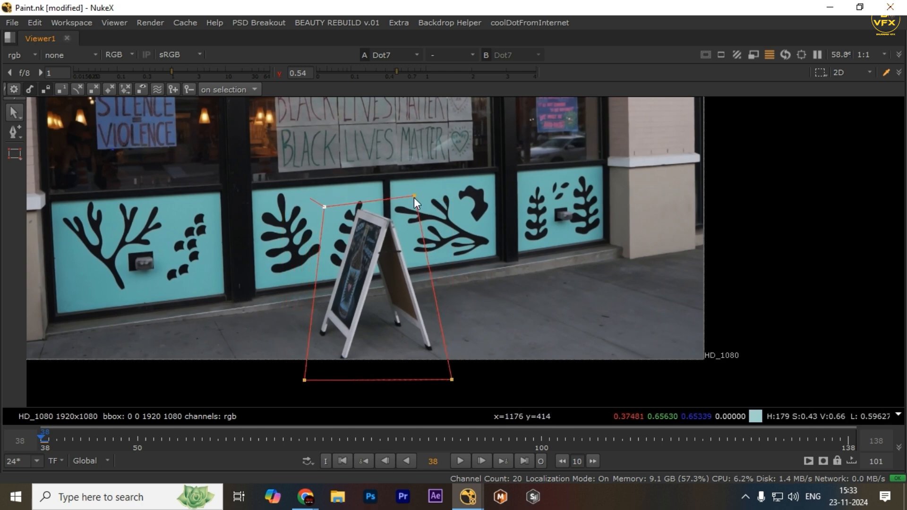
drag(415, 197, 415, 204)
drag(511, 184, 233, 386)
key(space)
scroll(251, 409, down, 2)
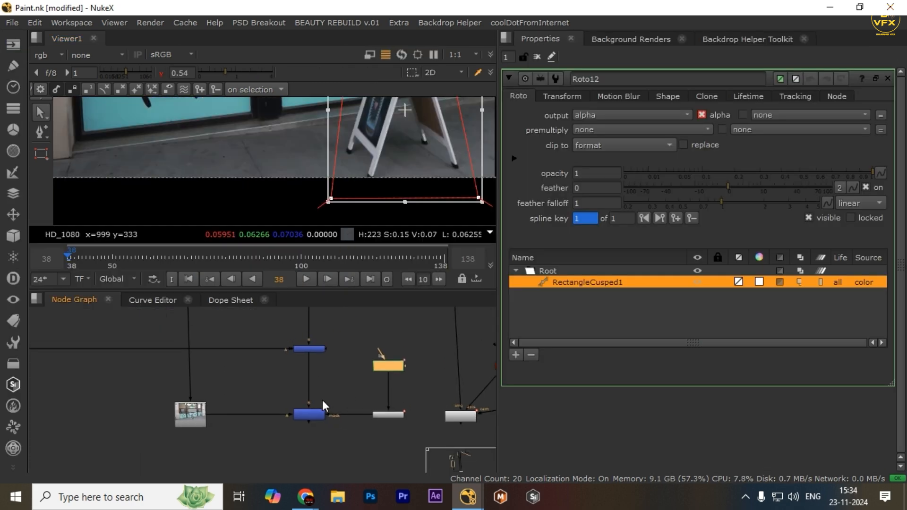
click(368, 398)
scroll(368, 397, down, 2)
drag(368, 397, 191, 400)
drag(395, 347, 214, 401)
key(Delete)
scroll(179, 450, up, 3)
key(m)
drag(153, 400, 200, 444)
key(ctrl+z)
scroll(370, 401, down, 3)
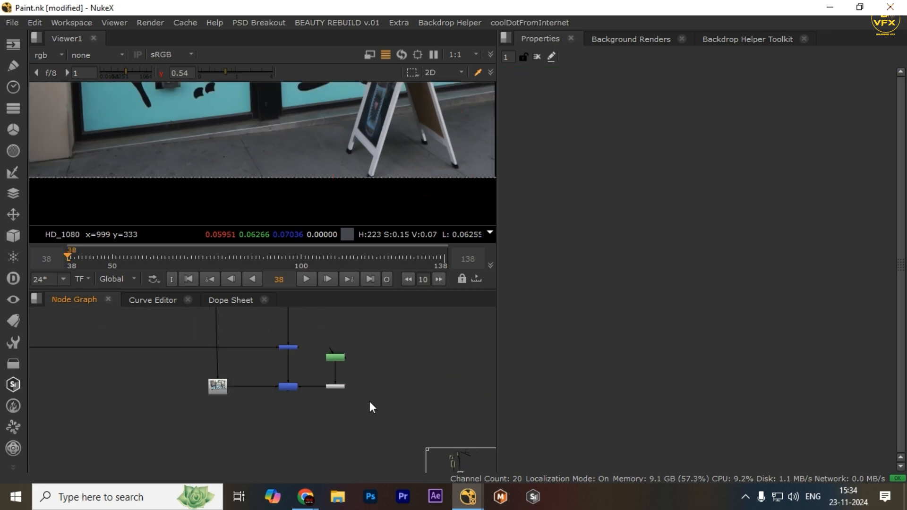
key(ctrl+z)
Add a Merge node below the KeyMix and connect its inputs to the PostageStamp and the Tracker
drag(369, 401, 287, 420)
drag(394, 337, 408, 399)
scroll(205, 429, up, 2)
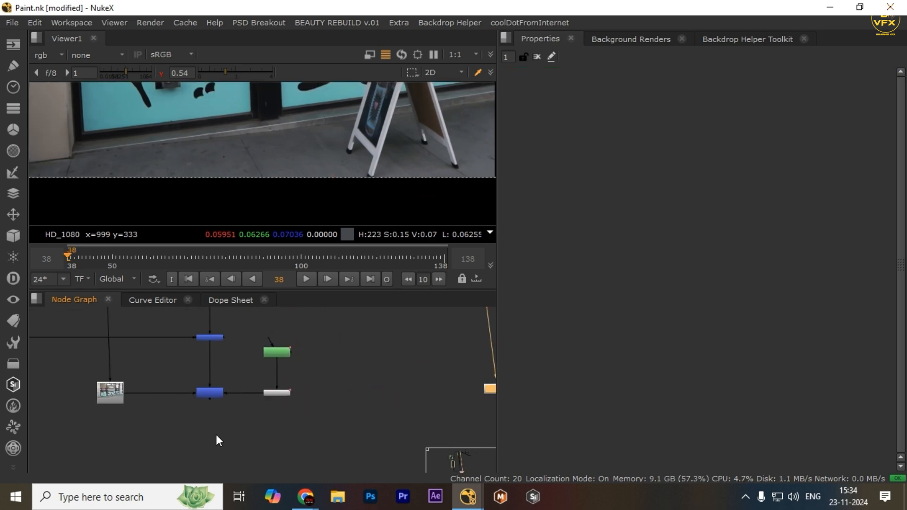
click(217, 435)
key(m)
scroll(211, 432, up, 3)
scroll(210, 432, down, 1)
drag(211, 422, 301, 377)
Check the tracked roto shape over the footage and adjust its upper corner around the sign at frame 100
double_click(295, 322)
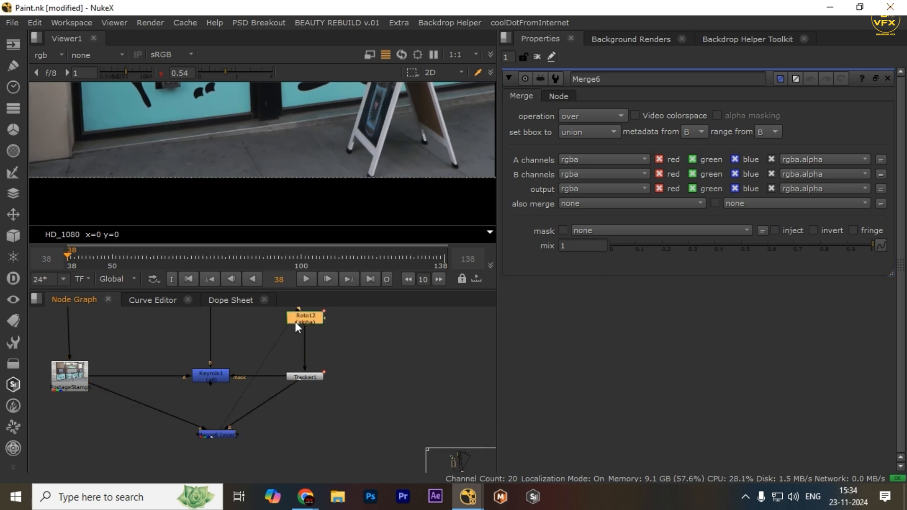
key(space)
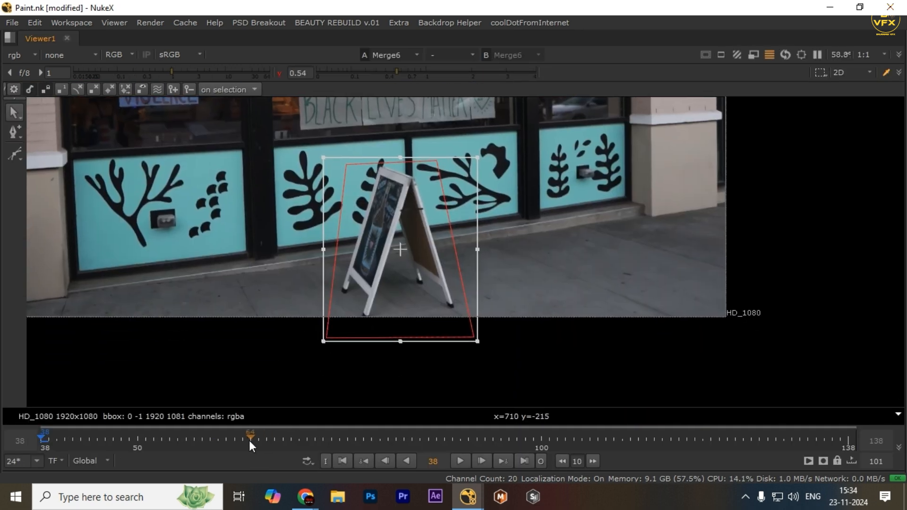
click(247, 440)
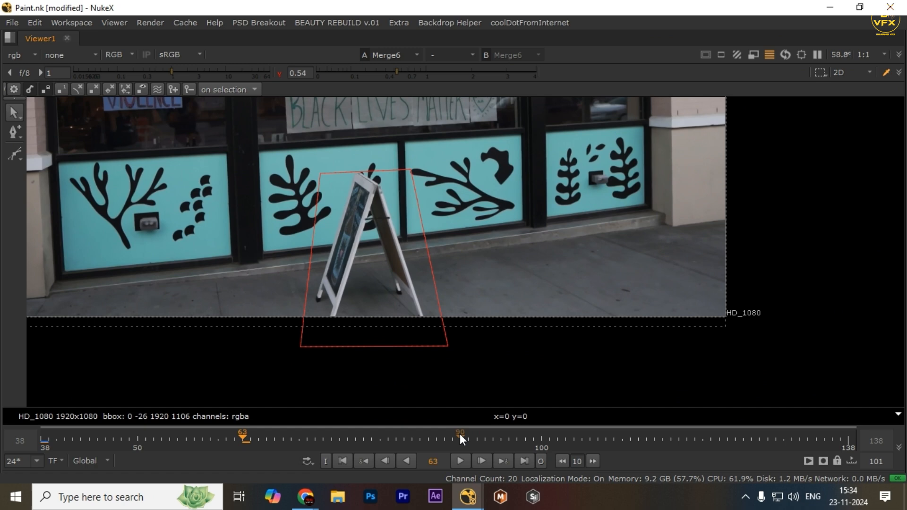
click(541, 439)
click(318, 235)
scroll(306, 234, up, 2)
drag(307, 236, 307, 232)
click(568, 285)
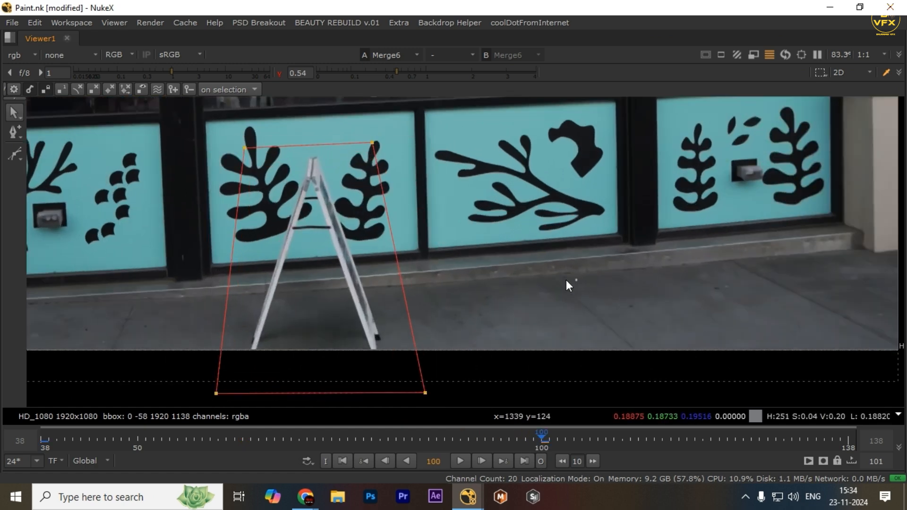
drag(244, 148, 250, 148)
Adjust the roto shape's lower corner at frame 50, check the shape through frame 138 and return to frame 38
drag(260, 440, 134, 445)
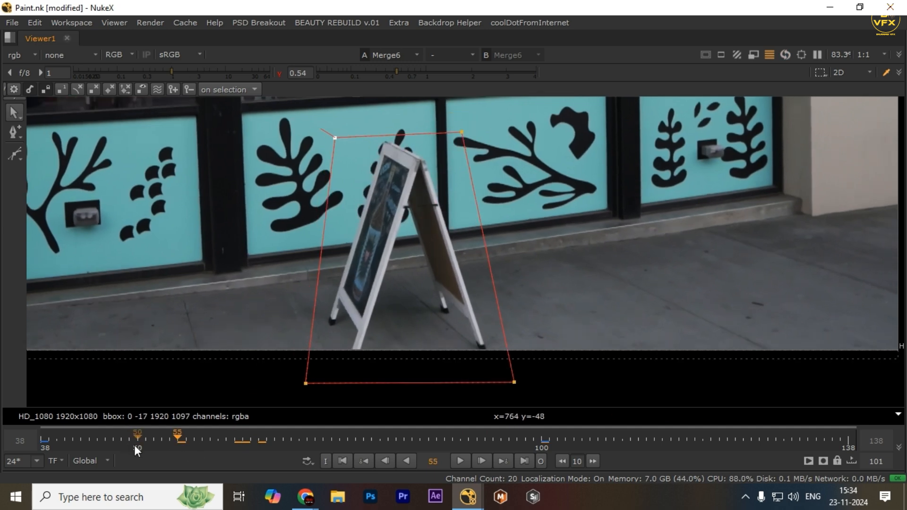
drag(529, 381, 533, 385)
drag(292, 439, 663, 443)
drag(662, 444, 849, 443)
scroll(884, 352, down, 1)
drag(576, 136, 209, 403)
drag(76, 443, 162, 448)
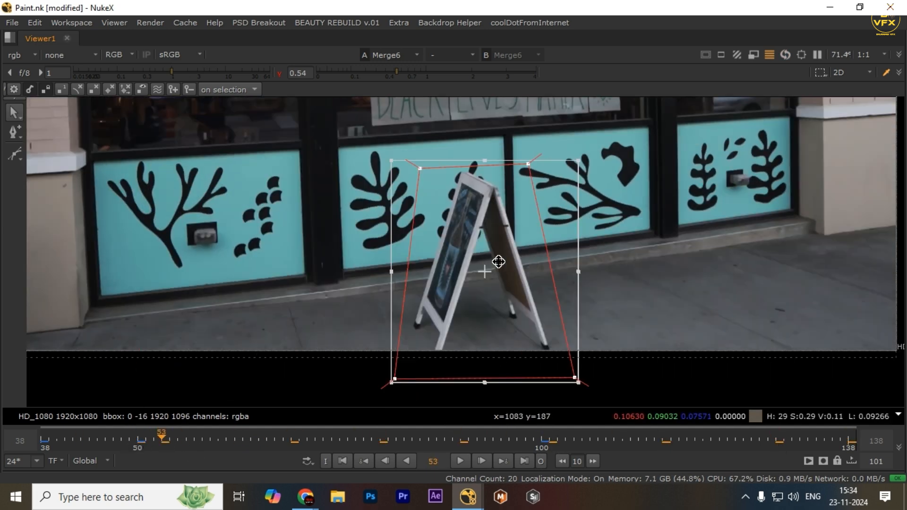
key(Home)
key(space)
Delete the Merge node below the KeyMix and view the KeyMix output
scroll(248, 396, up, 2)
click(242, 449)
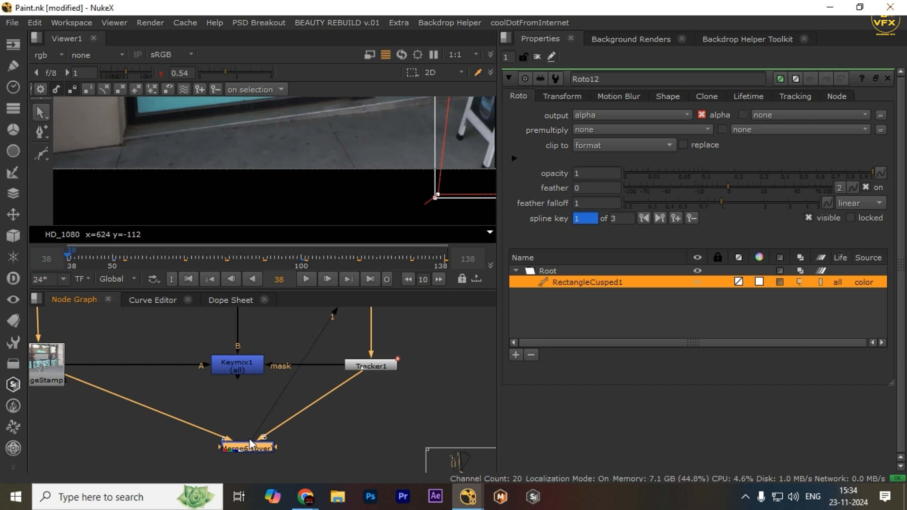
key(Delete)
drag(304, 321, 184, 433)
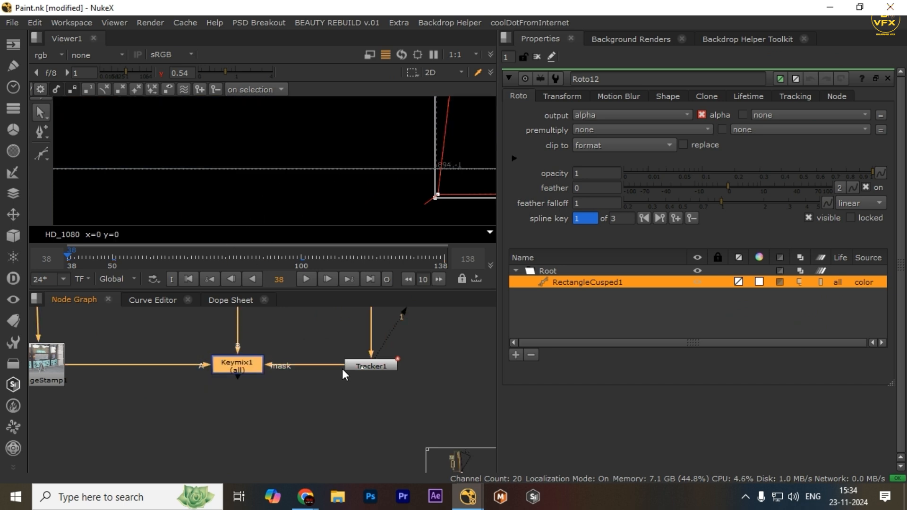
click(359, 366)
key(b)
key(Delete)
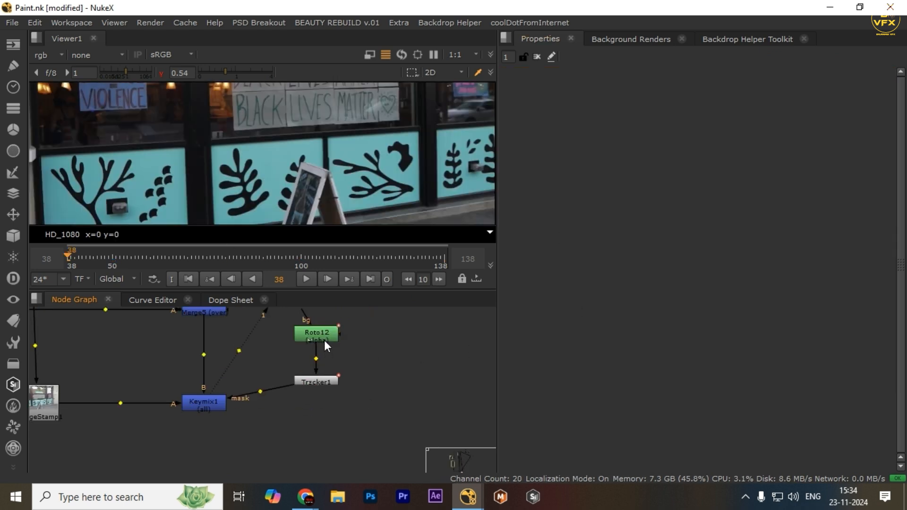
Insert a Blur node of size 3.7 between the mask Roto and the Tracker and check the KeyMix output
click(322, 333)
key(b)
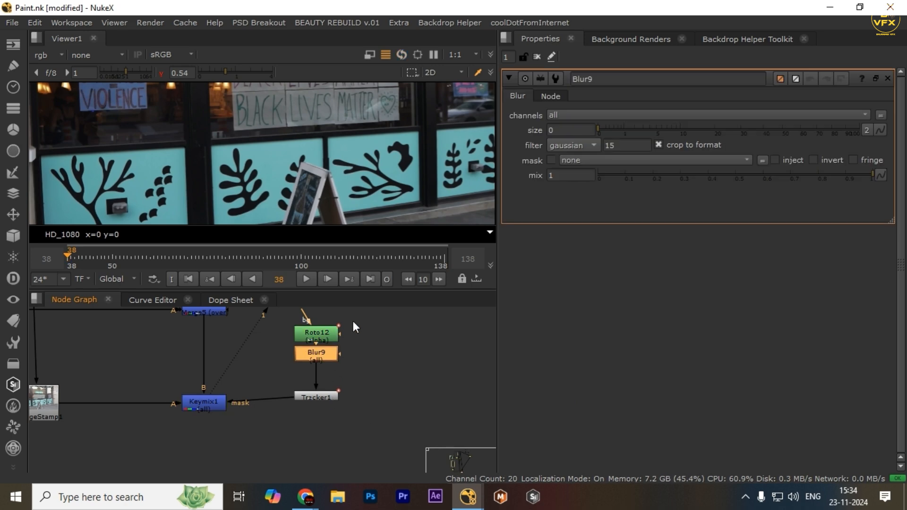
click(648, 130)
drag(260, 369, 178, 425)
key(l)
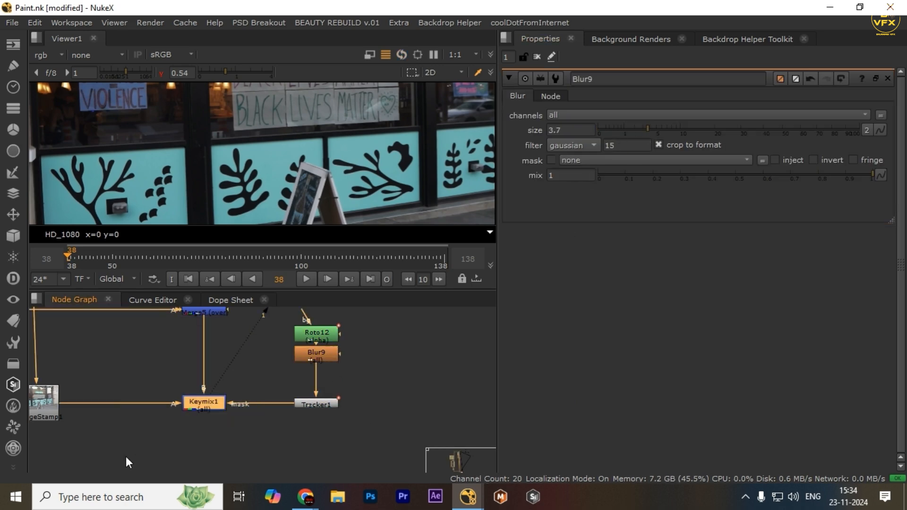
click(125, 459)
key(space)
scroll(334, 257, down, 1)
drag(333, 257, 361, 174)
key(space)
scroll(373, 368, down, 1)
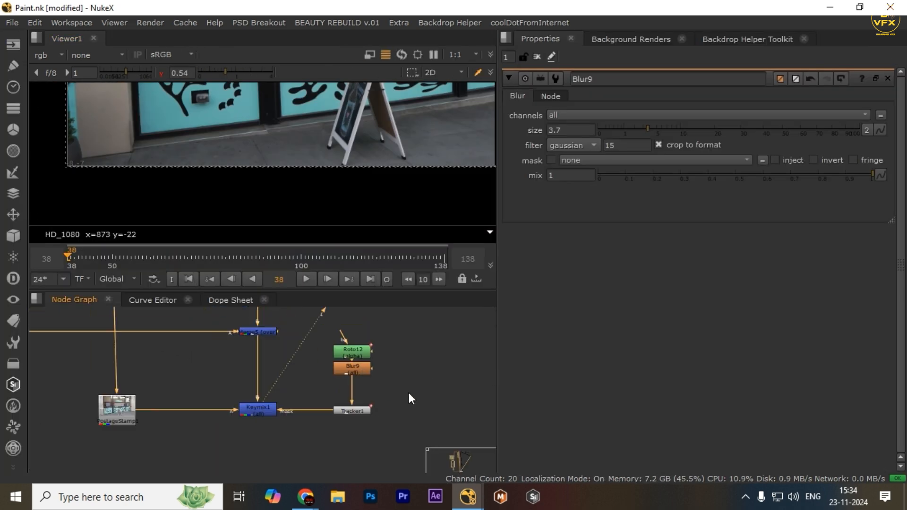
Insert an Invert node below the Blur in the mask branch and view the KeyMix output
click(347, 417)
click(348, 370)
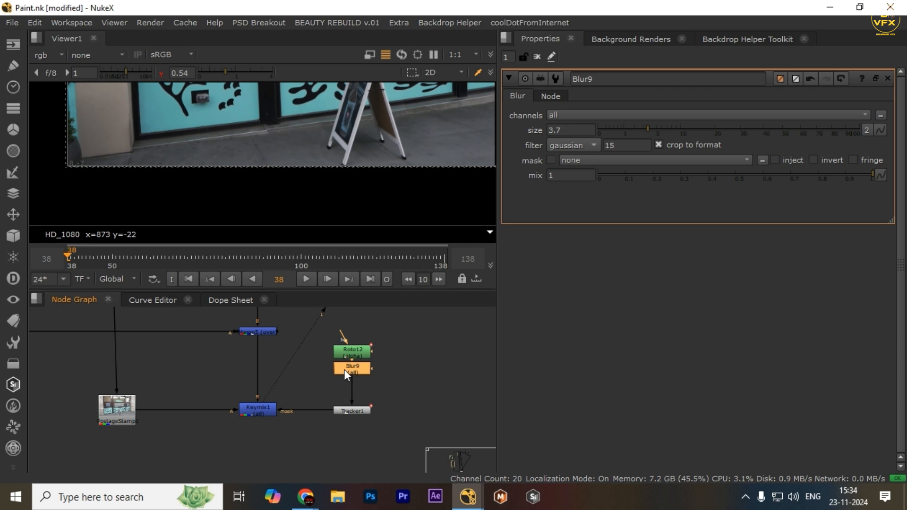
key(Tab)
text(inv)
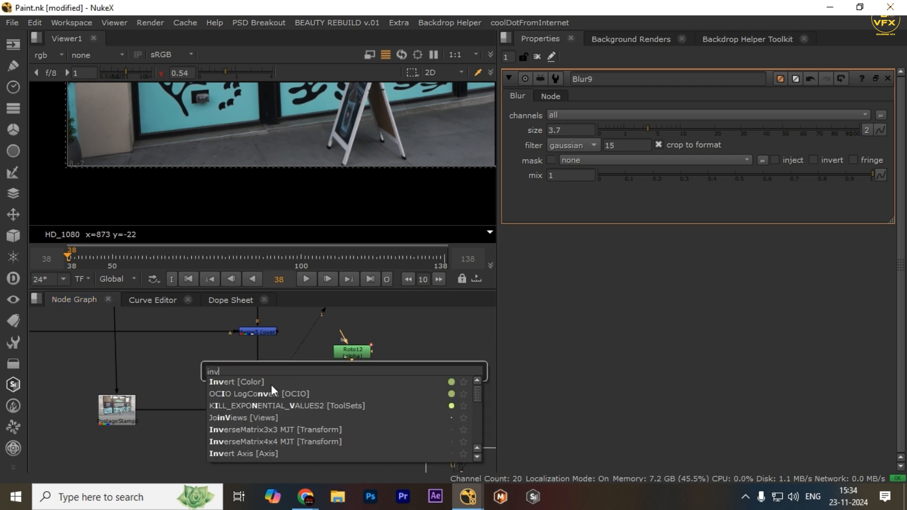
click(290, 381)
drag(286, 389, 156, 450)
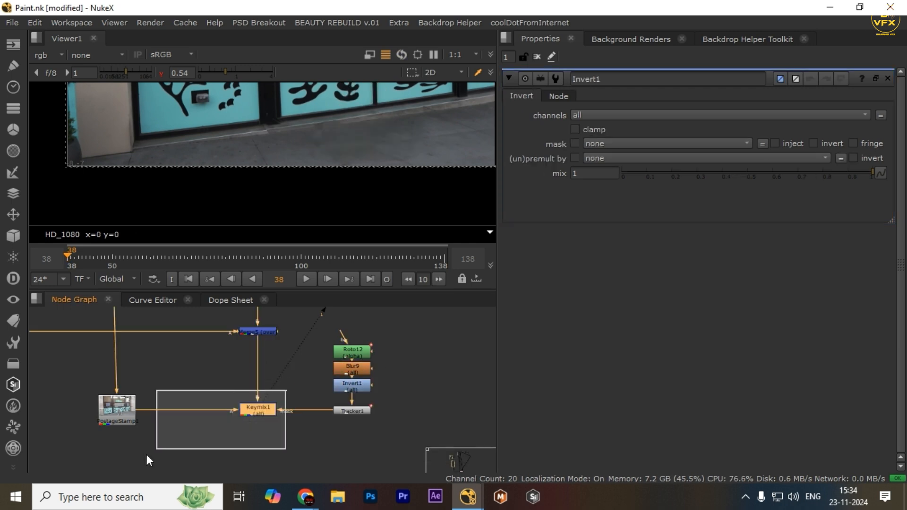
key(1)
key(space)
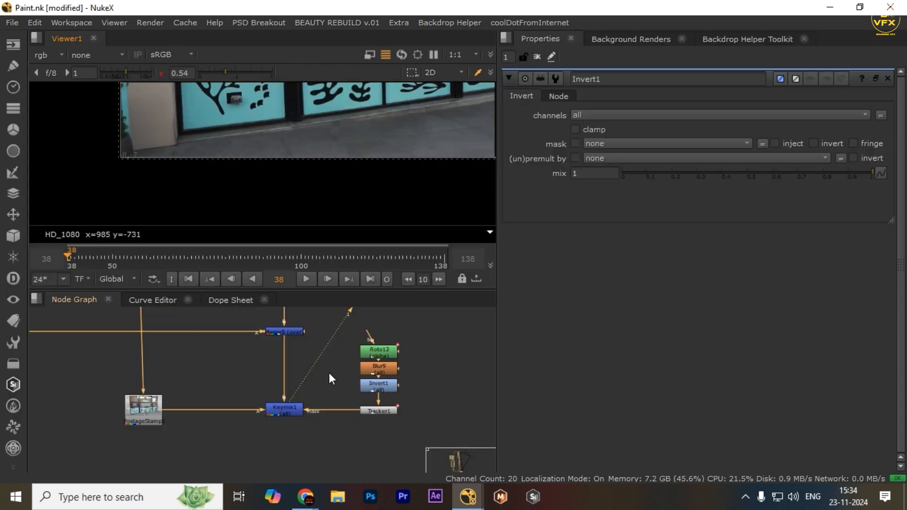
Set the viewer channels to rgba and inspect the alpha coming from the Invert and Tracker nodes
key(space)
click(387, 387)
key(1)
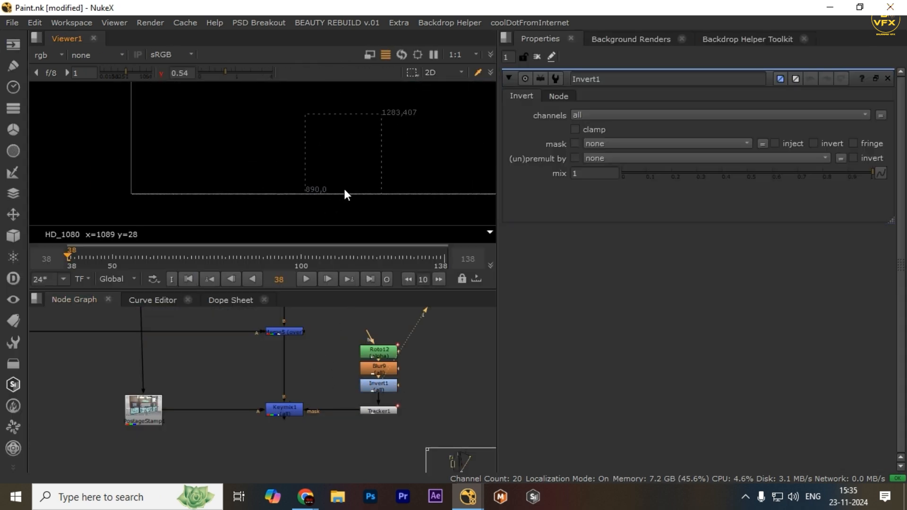
click(61, 55)
click(56, 97)
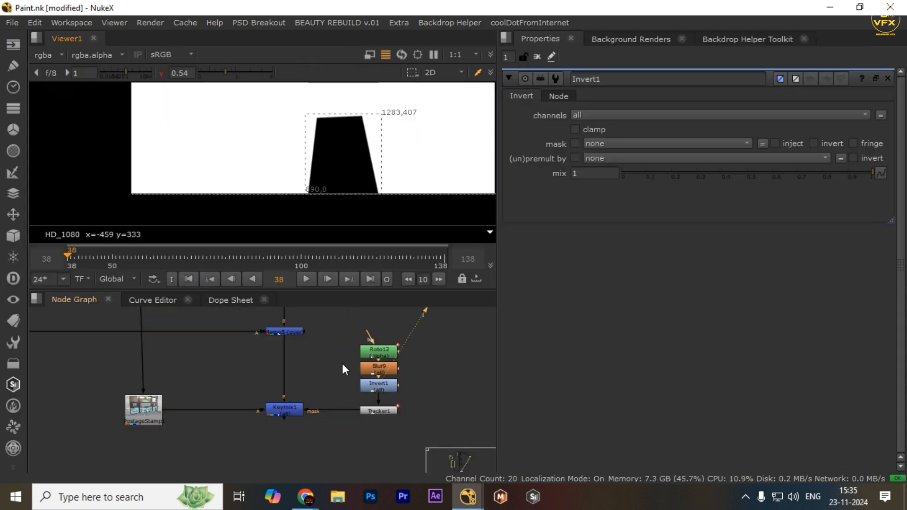
scroll(362, 383, up, 3)
click(393, 428)
key(1)
Relocate the Invert node from above the Tracker to directly below it, feeding the KeyMix mask
click(229, 431)
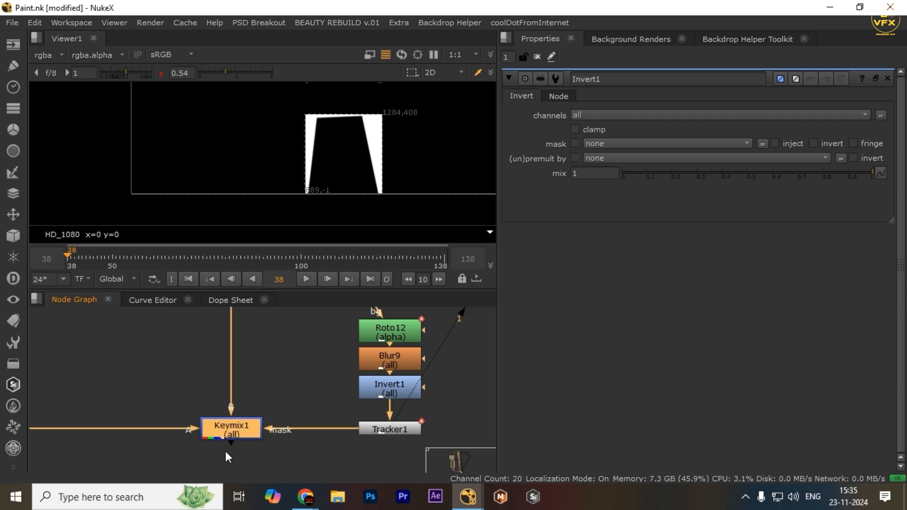
drag(417, 404, 313, 379)
click(323, 363)
key(ctrl+x)
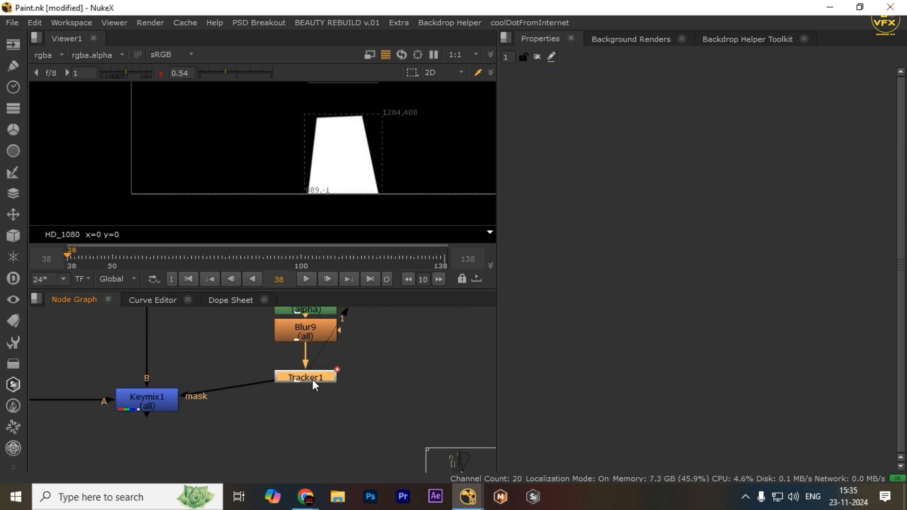
key(ctrl+v)
drag(389, 378, 373, 386)
click(302, 397)
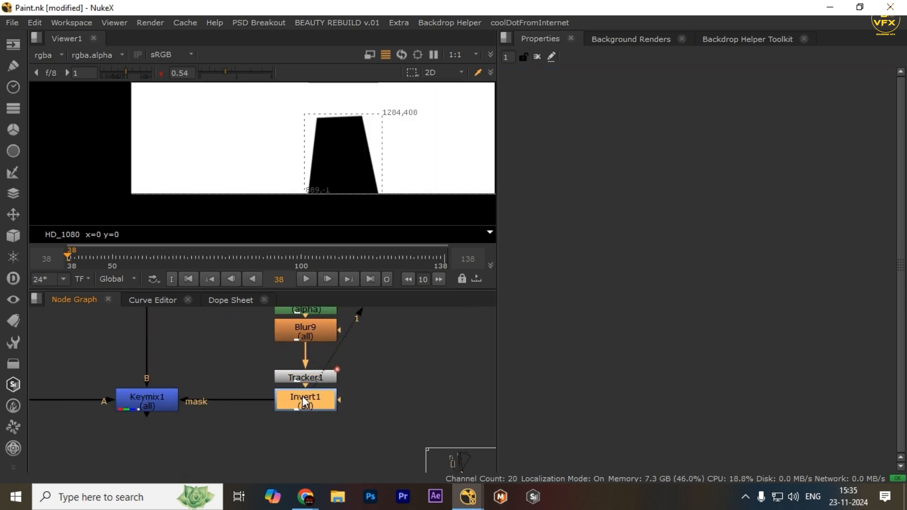
View the KeyMix output and compare its alpha with the colour image at frame 38
drag(217, 371, 77, 483)
scroll(214, 424, down, 3)
scroll(237, 411, up, 2)
scroll(152, 412, down, 2)
drag(151, 411, 248, 409)
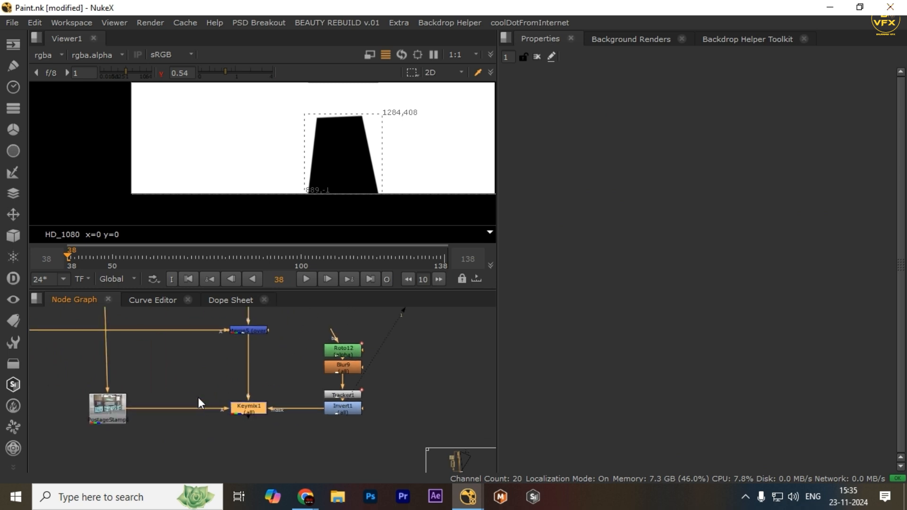
click(112, 417)
drag(184, 380, 294, 449)
key(1)
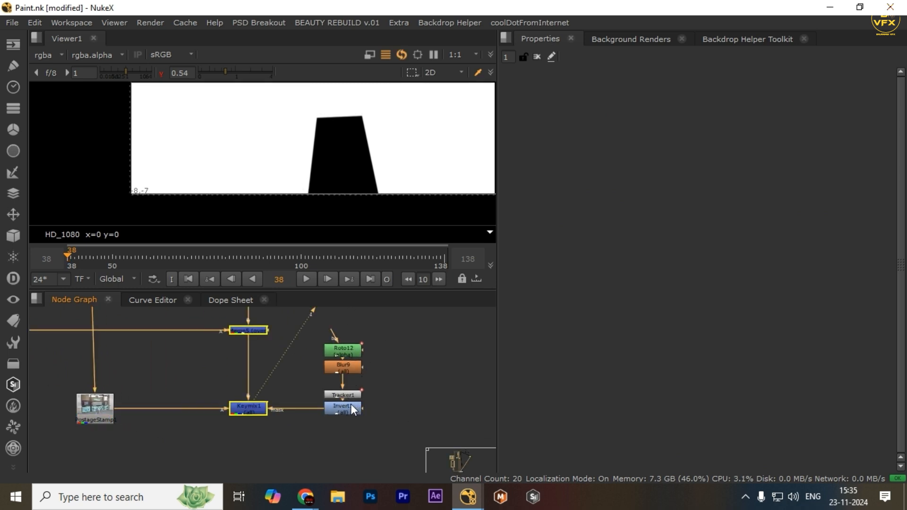
key(space)
key(a)
key(space)
Move the Tracker node up beneath the Blur and inspect its alpha output
scroll(396, 403, up, 3)
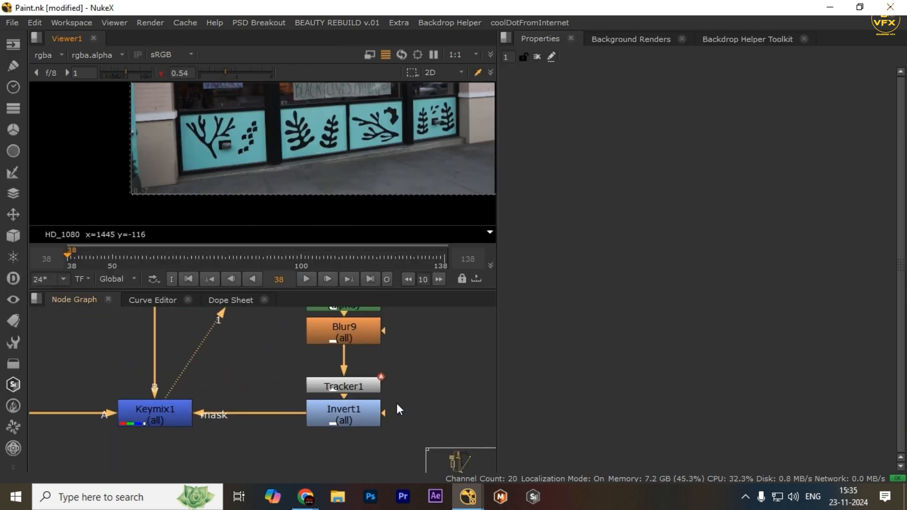
drag(364, 384, 364, 361)
key(1)
key(a)
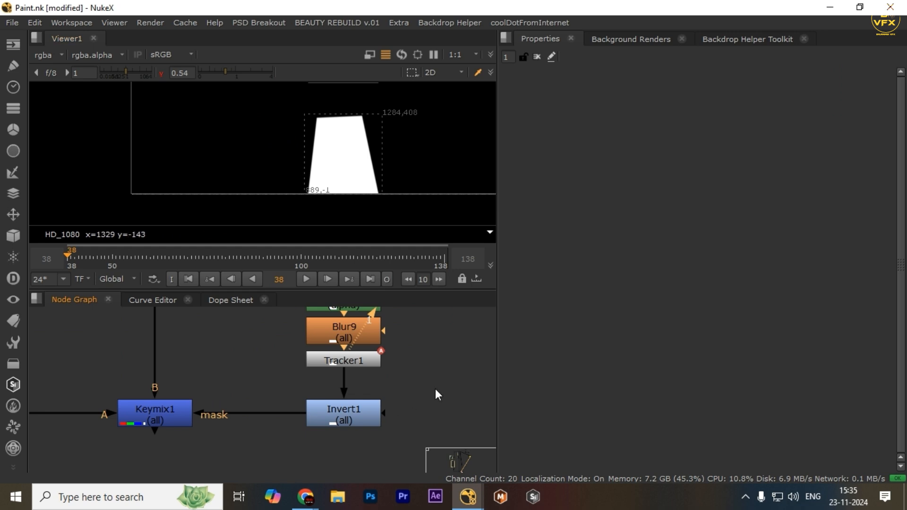
Show the KeyMix colour output fitted in the enlarged viewer and play it from frame 38
drag(435, 389, 295, 451)
key(1)
click(181, 410)
key(1)
key(space)
key(a)
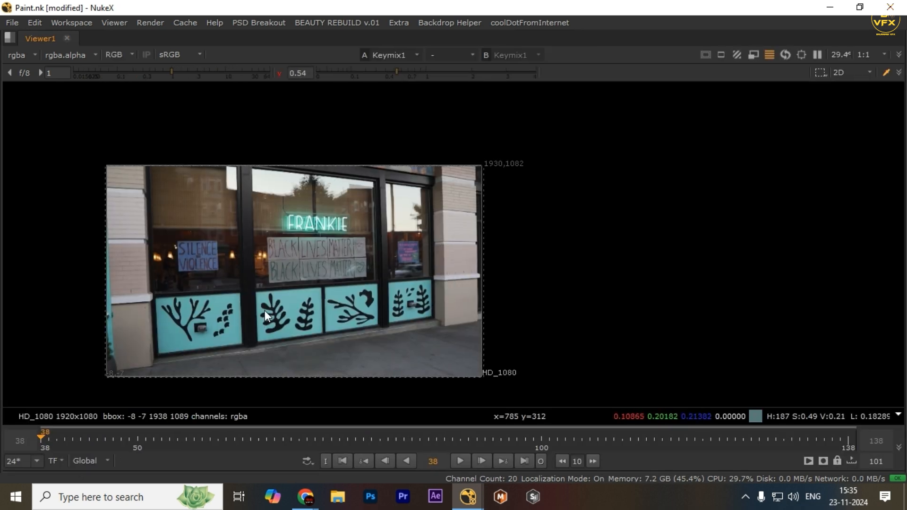
scroll(264, 311, up, 2)
key(f)
key(l)
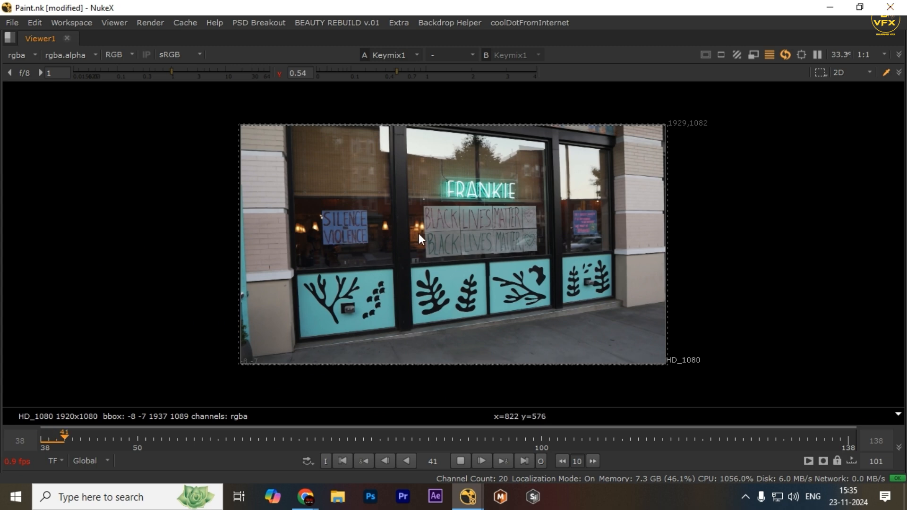
Examine the patched sign area during playback together with the mask nodes feeding the KeyMix
key(space)
scroll(332, 393, down, 6)
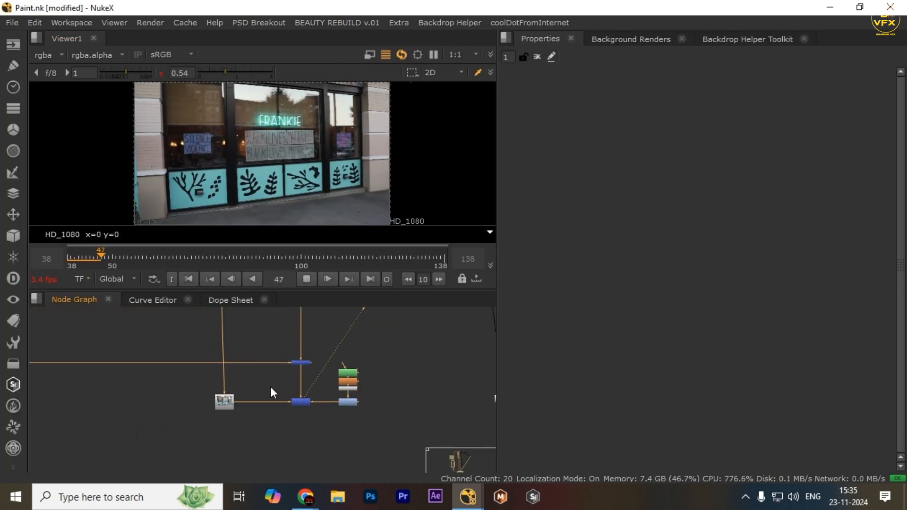
scroll(239, 403, up, 3)
scroll(236, 397, down, 4)
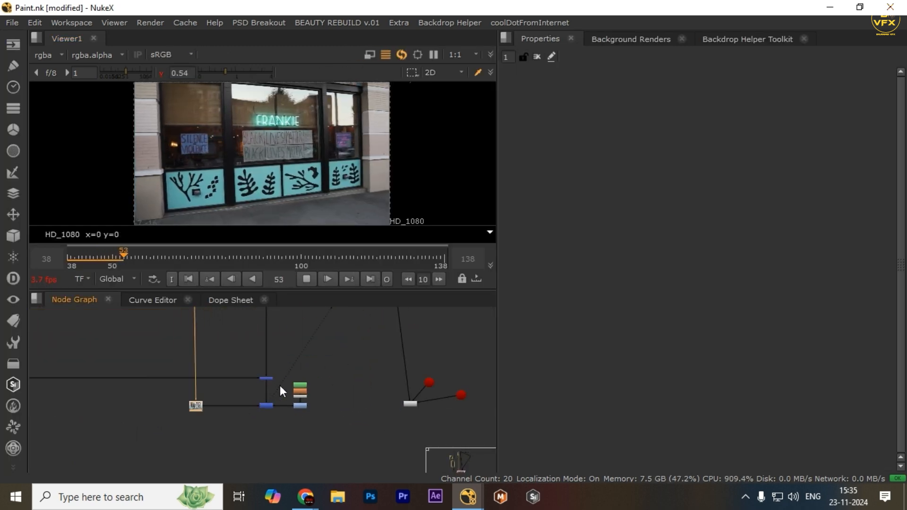
scroll(280, 385, up, 3)
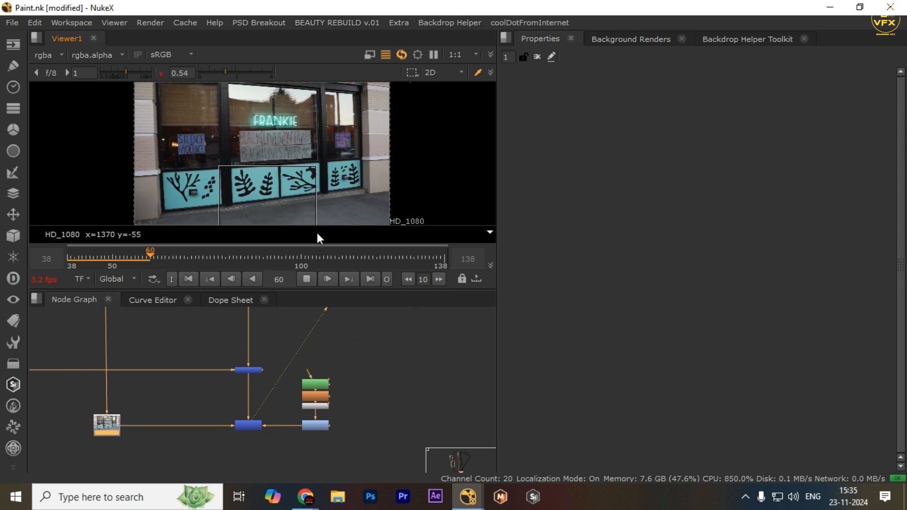
scroll(237, 454, down, 3)
drag(136, 427, 289, 411)
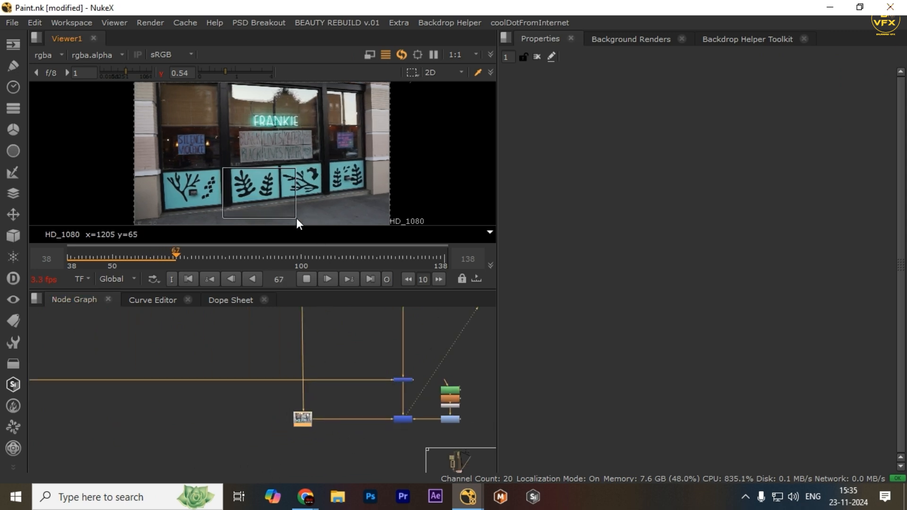
drag(383, 402, 336, 395)
scroll(411, 393, up, 3)
drag(464, 353, 379, 414)
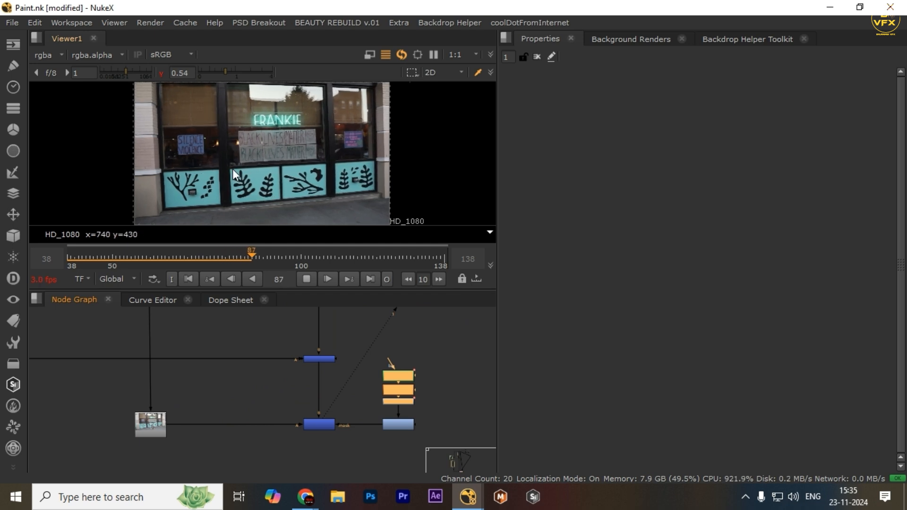
drag(232, 168, 297, 219)
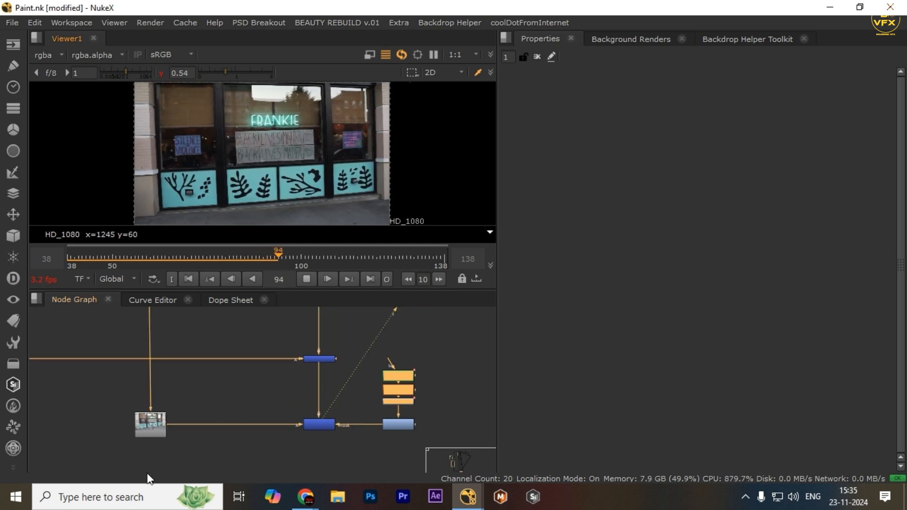
Insert a Dot above the PostageStamp on its incoming connection and hide the Dot's input
scroll(162, 441, down, 3)
click(223, 434)
drag(166, 450, 201, 420)
scroll(213, 405, up, 3)
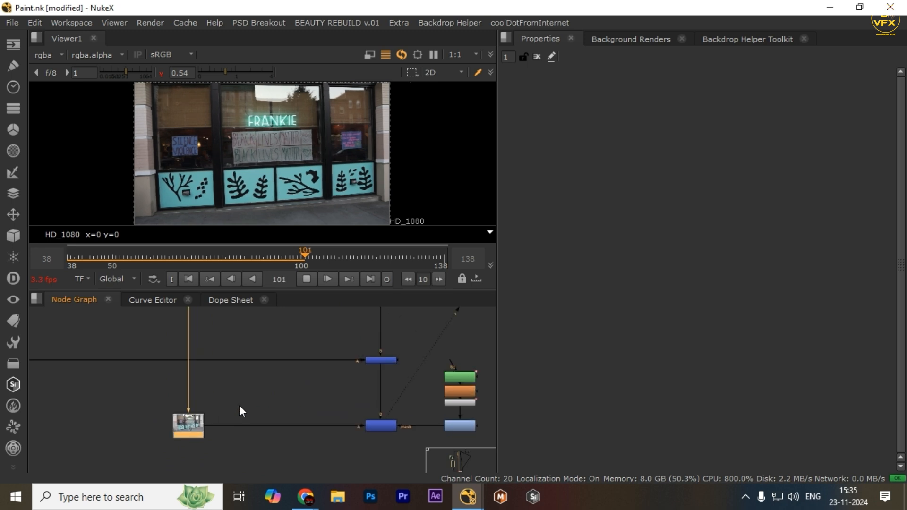
click(239, 406)
scroll(187, 388, up, 2)
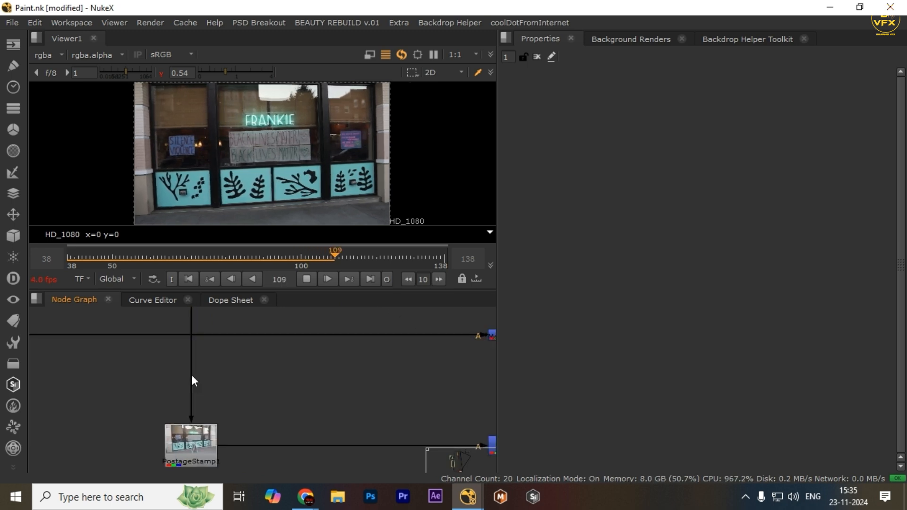
ctrl+click(191, 365)
double_click(190, 365)
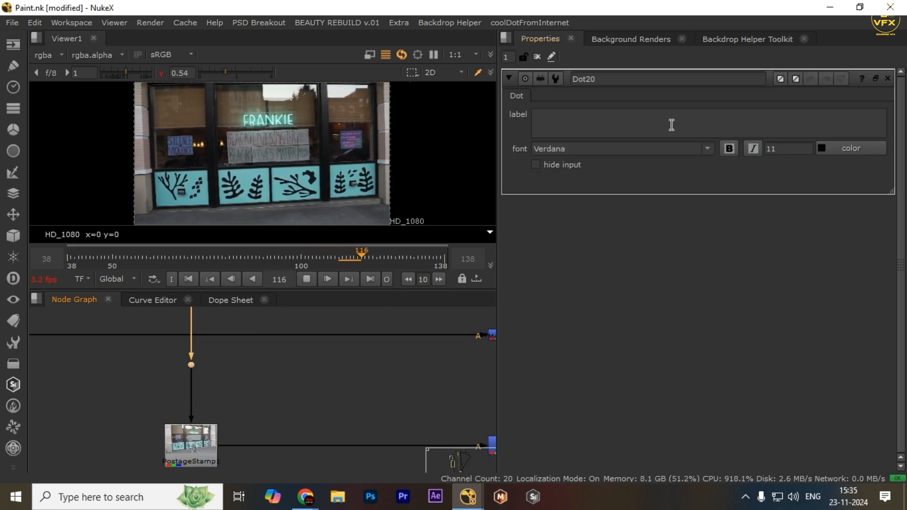
click(536, 164)
click(357, 373)
Frame the KeyMix branch in the node graph, return to frame 38 and save the script
scroll(406, 406, down, 5)
drag(419, 418, 273, 344)
click(313, 358)
scroll(325, 376, up, 2)
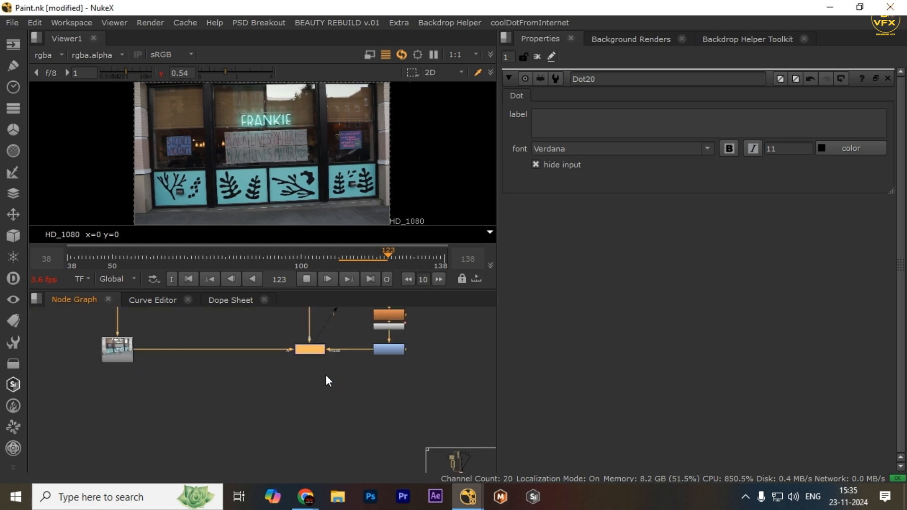
drag(325, 376, 352, 375)
click(351, 384)
key(space)
key(ctrl+s)
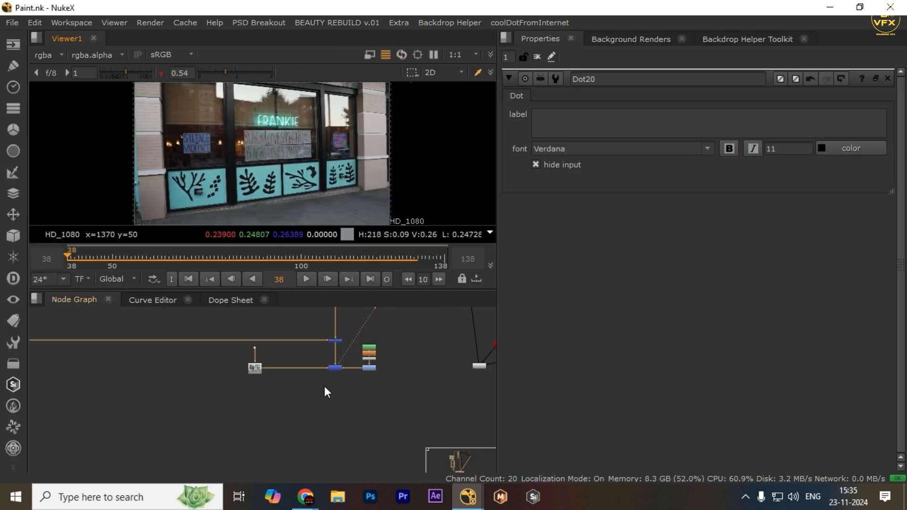
Switch repeatedly between the KeyMix's alpha and colour at frame 38 to examine the patched area
click(331, 362)
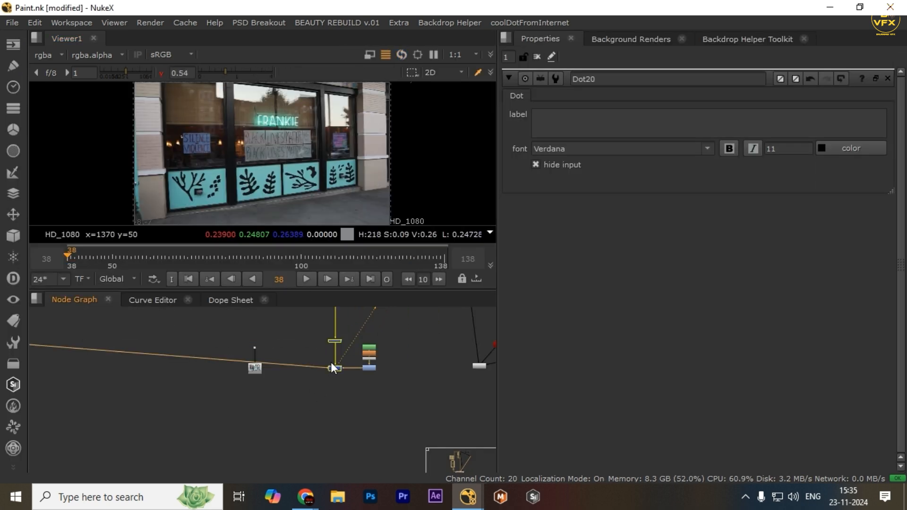
scroll(334, 367, up, 2)
drag(322, 441, 335, 377)
key(a)
key(a)
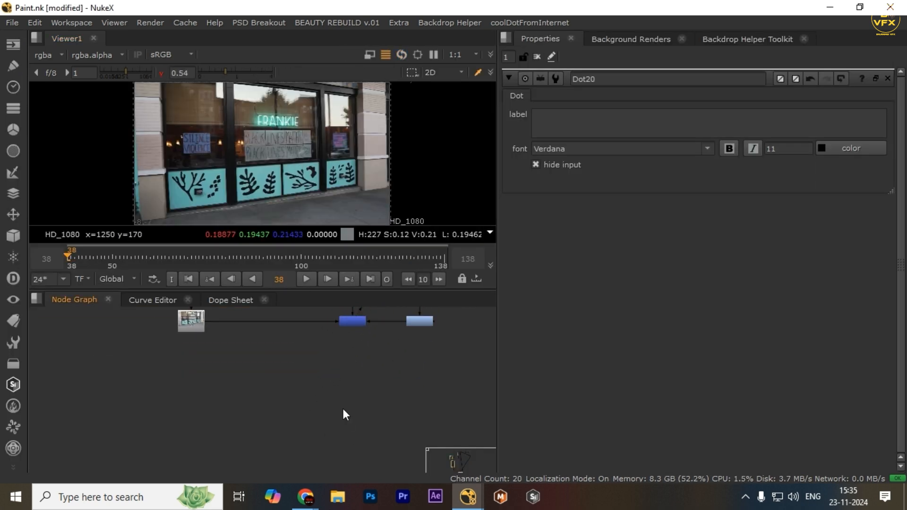
drag(320, 339, 323, 367)
key(a)
key(a)
key(a)
key(a)
key(a)
key(a)
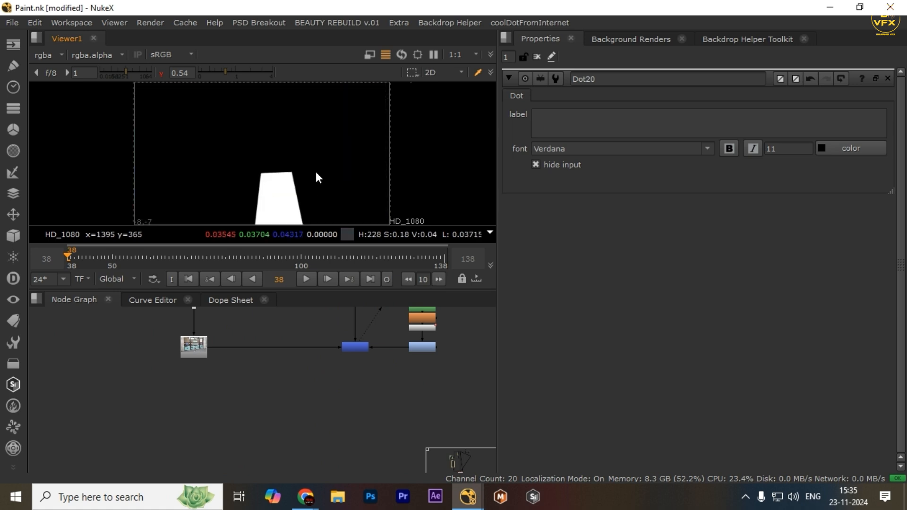
key(a)
key(a)
key(a)
key(a)
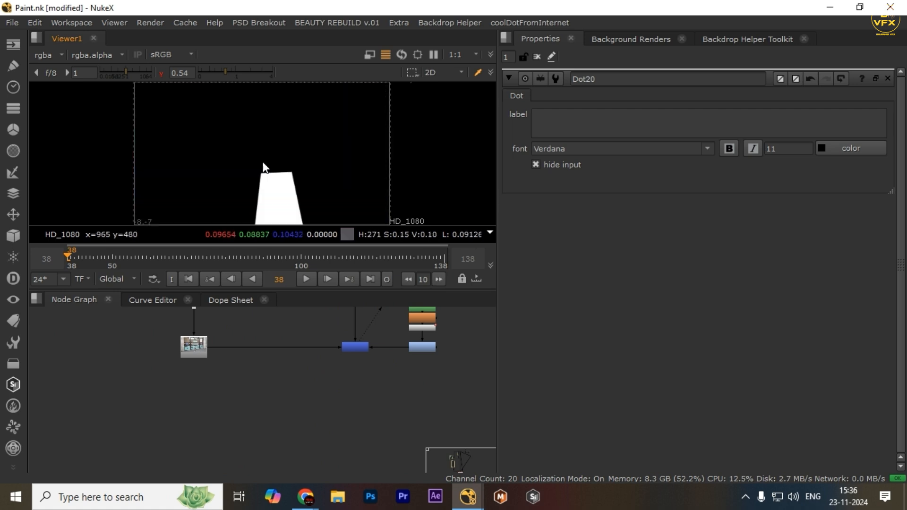
click(354, 350)
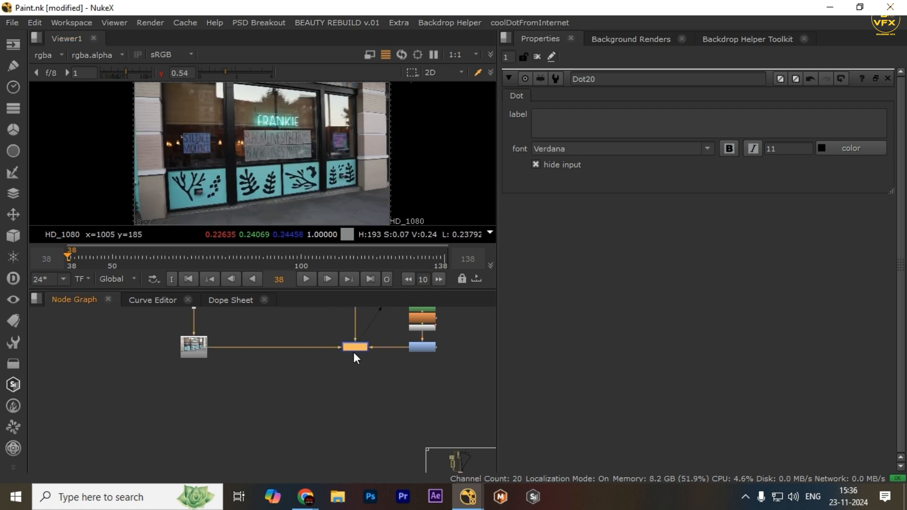
key(a)
key(a)
key(a)
key(a)
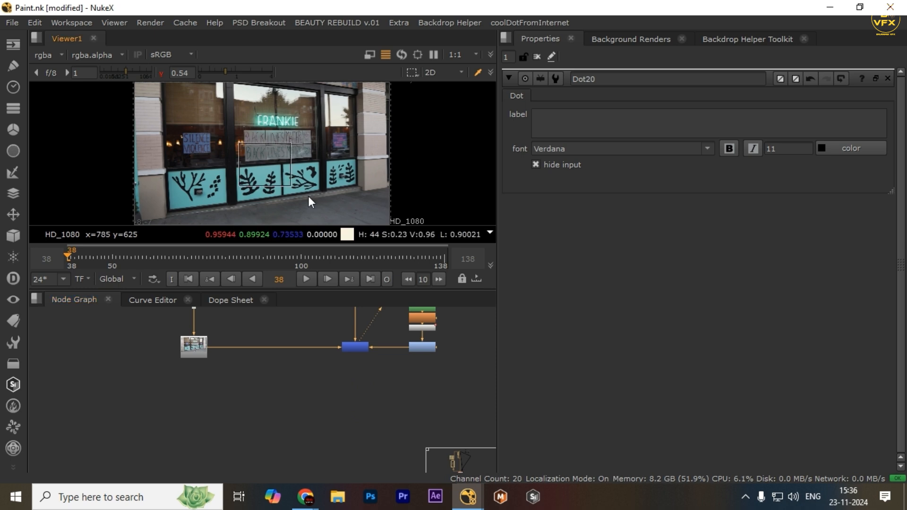
Check the Invert and KeyMix nodes while alternating the Viewer between the composite's alpha and colour
click(365, 393)
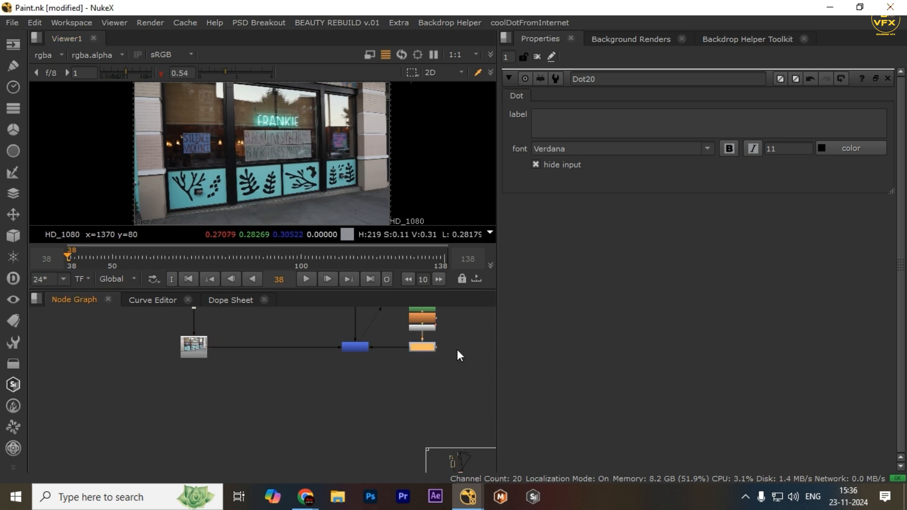
key(a)
drag(324, 320, 378, 379)
key(a)
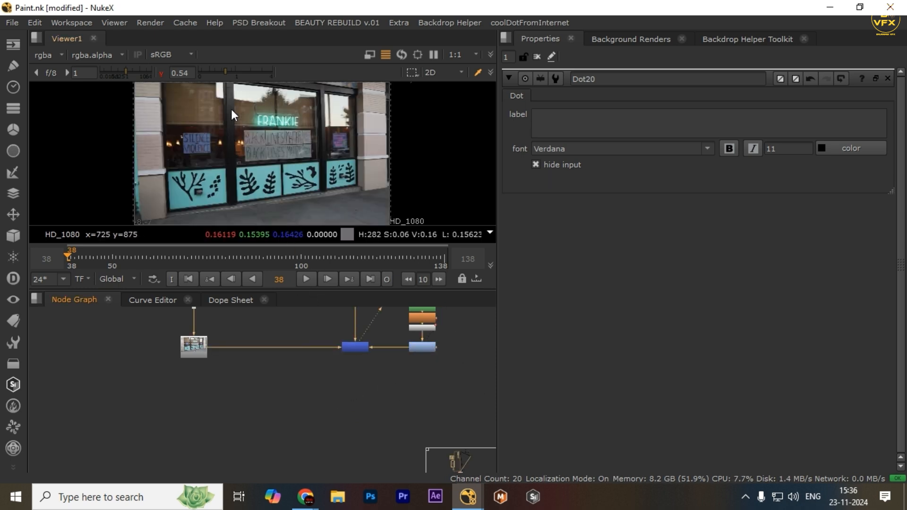
key(a)
key(a)
key(a)
key(a)
Add a Shuffle node fed by the KeyMix, route rgba.alpha into the red, green and blue outputs, and view it
click(387, 396)
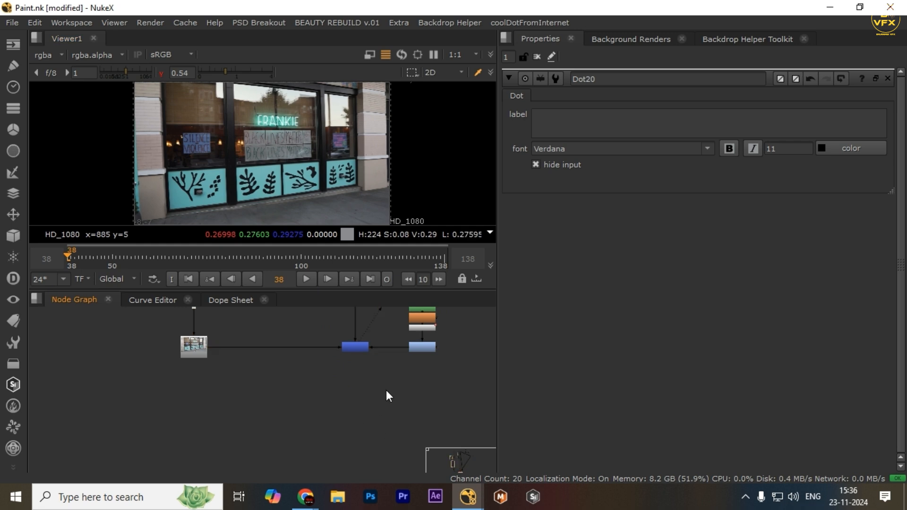
key(Tab)
text(shu)
key(Return)
scroll(213, 421, up, 2)
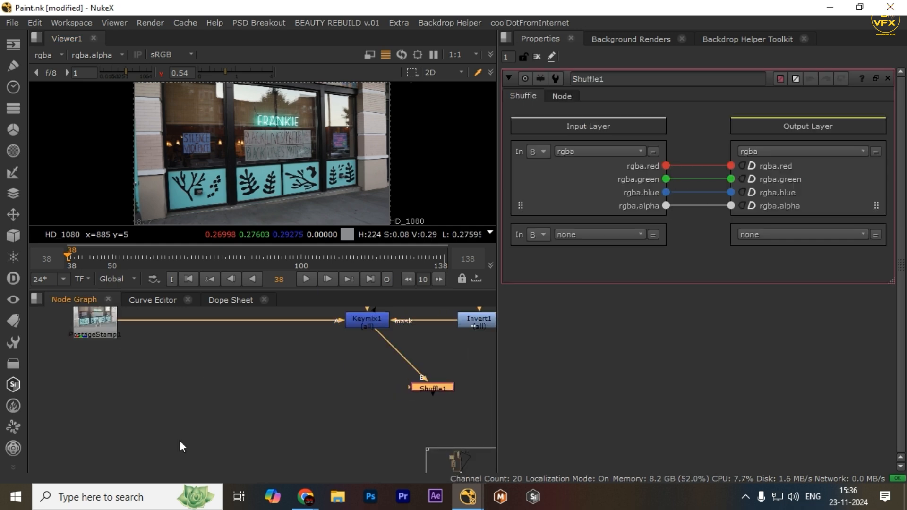
drag(666, 206, 737, 178)
drag(465, 363, 252, 399)
key(1)
Add a DasGrain node below the KeyMix with the KeyMix feeding its COMP input
scroll(387, 410, down, 1)
scroll(388, 411, down, 1)
key(Tab)
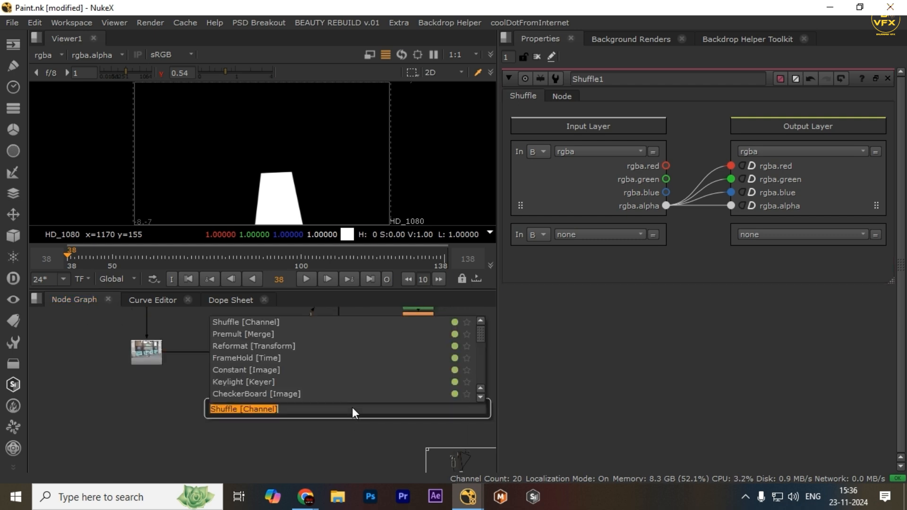
text(DasGrain FH [Draw)
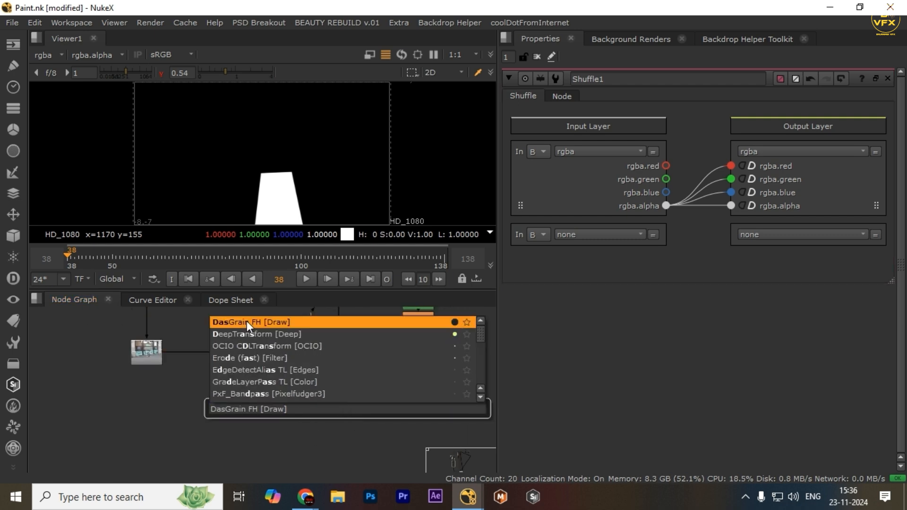
click(247, 322)
scroll(359, 411, up, 2)
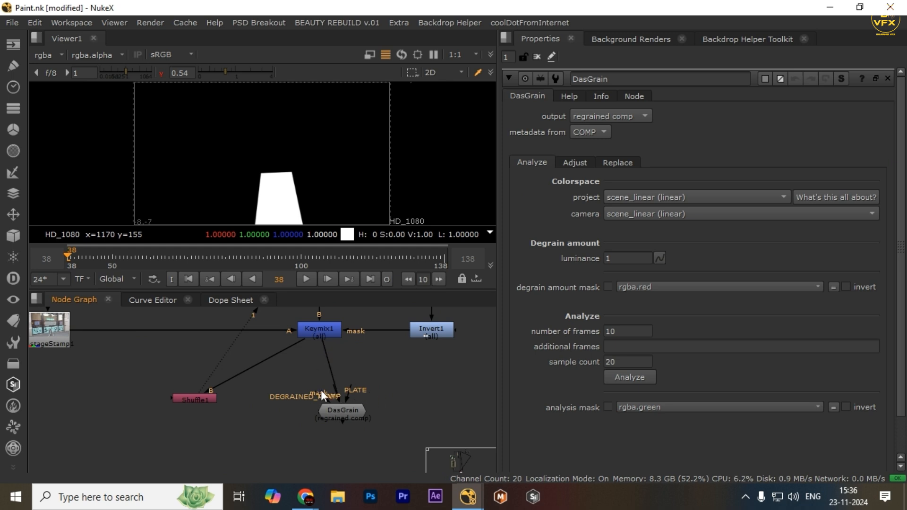
click(331, 418)
scroll(325, 410, down, 2)
drag(302, 410, 129, 358)
Locate the source footage Read node higher in the node tree and paste a copy of it beside the DasGrain node
scroll(278, 344, down, 4)
drag(278, 344, 285, 440)
scroll(280, 338, down, 3)
drag(277, 317, 278, 439)
drag(274, 336, 281, 453)
scroll(278, 368, up, 2)
drag(258, 368, 214, 411)
scroll(312, 416, down, 3)
drag(304, 459, 293, 314)
drag(284, 444, 275, 347)
scroll(304, 346, up, 4)
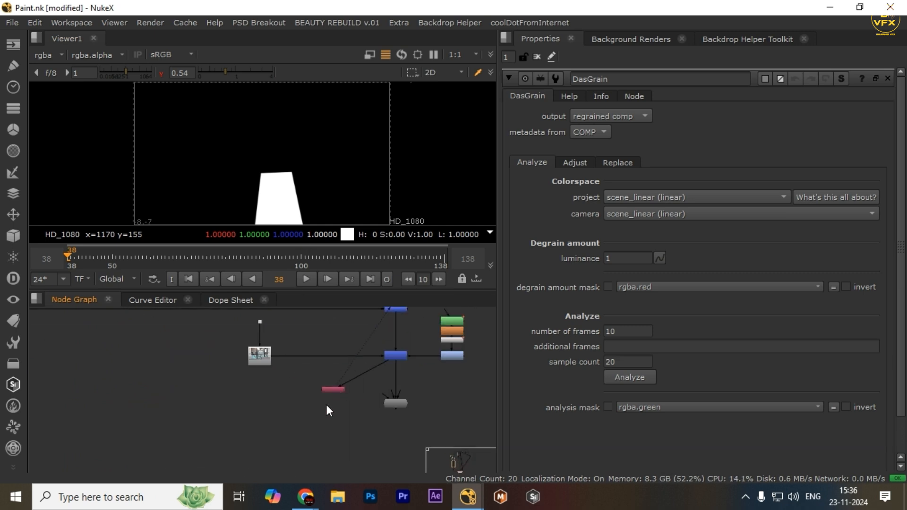
key(ctrl+v)
scroll(400, 416, up, 3)
Feed DasGrain's DEGRAINED_PLATE from the PostageStamp and its PLATE from the pasted Read node, and place the Shuffle on DasGrain's other side
drag(385, 375, 158, 315)
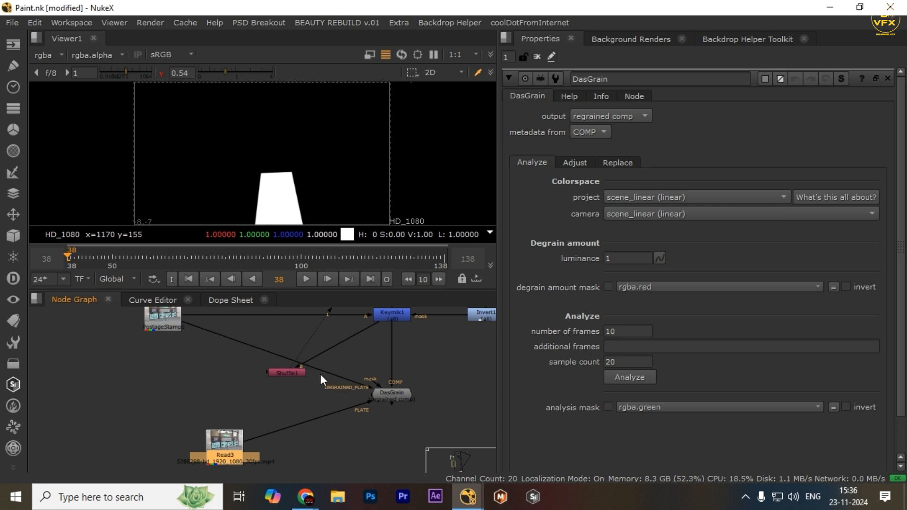
drag(293, 372, 460, 384)
drag(369, 377, 325, 396)
scroll(212, 380, down, 1)
drag(212, 380, 307, 414)
drag(265, 342, 121, 398)
Connect DasGrain's mask input to the Shuffle node and open the Shuffle's properties to check its alpha routing
scroll(193, 374, down, 2)
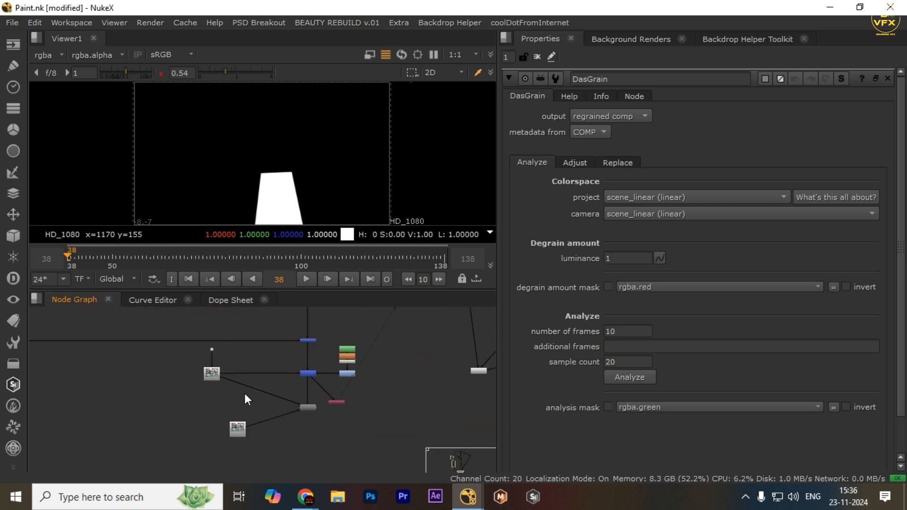
scroll(245, 399, up, 4)
drag(286, 373, 435, 382)
double_click(435, 382)
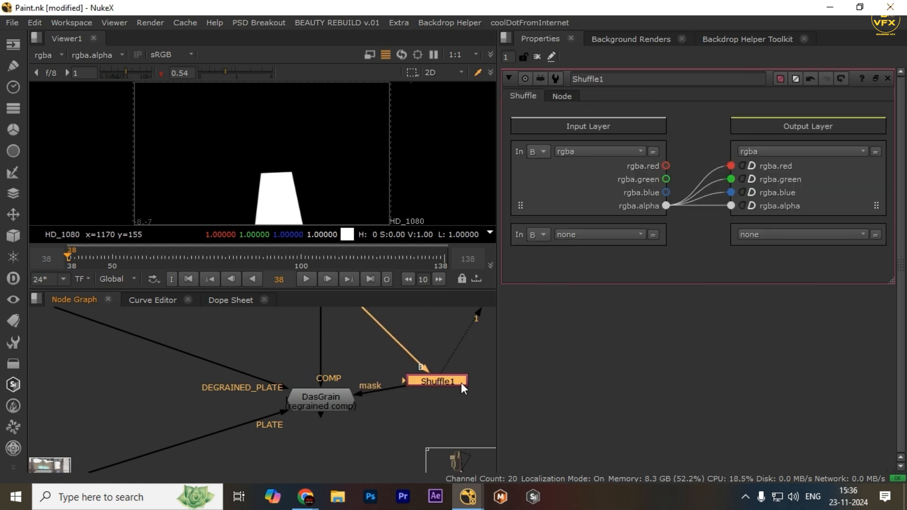
scroll(324, 401, down, 4)
View DasGrain and, in its Replace settings, activate Scatter, enable the rgba.alpha replace mask and leave external grain off
click(326, 400)
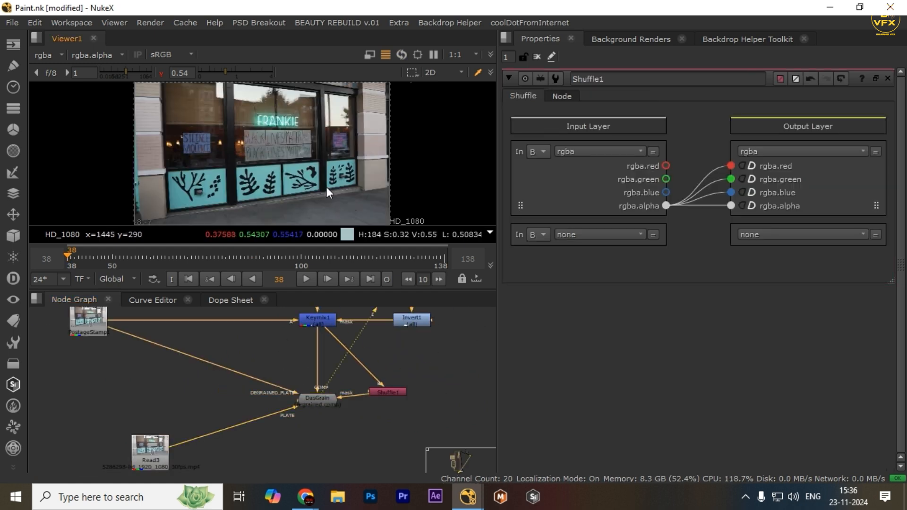
click(327, 401)
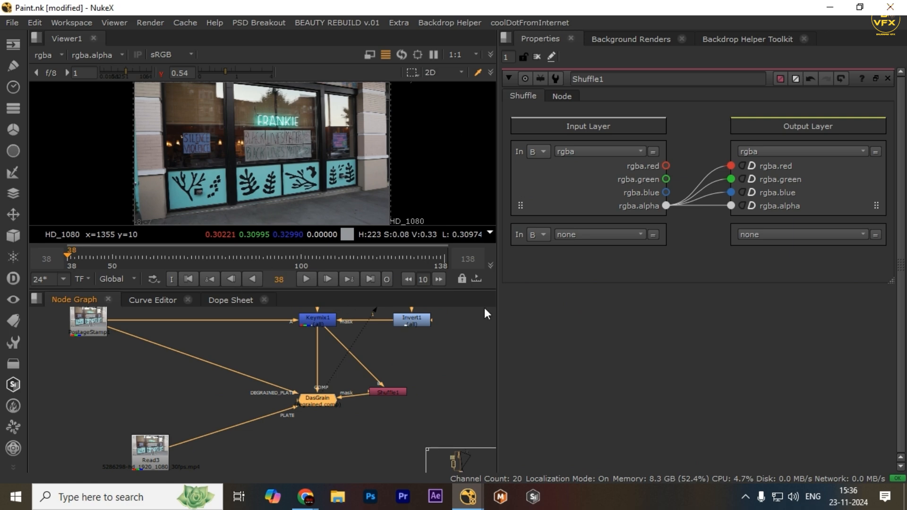
key(Return)
click(607, 162)
click(591, 182)
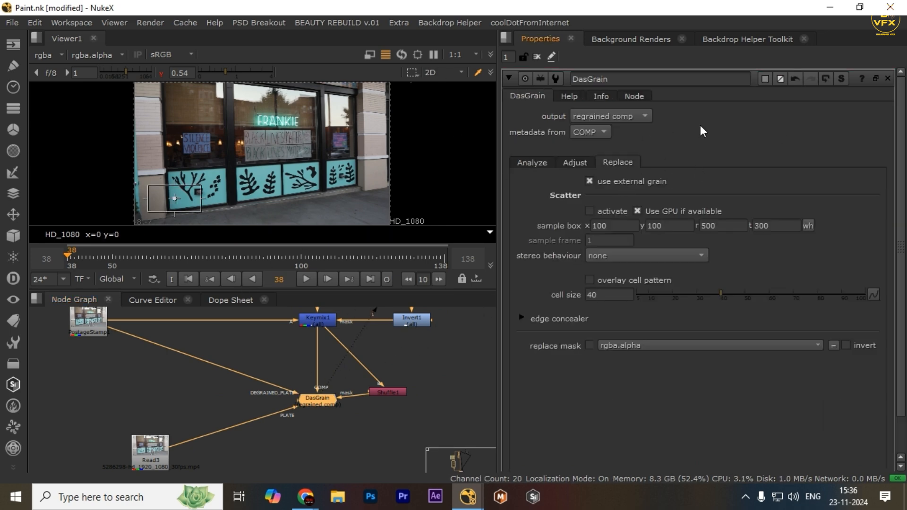
click(592, 213)
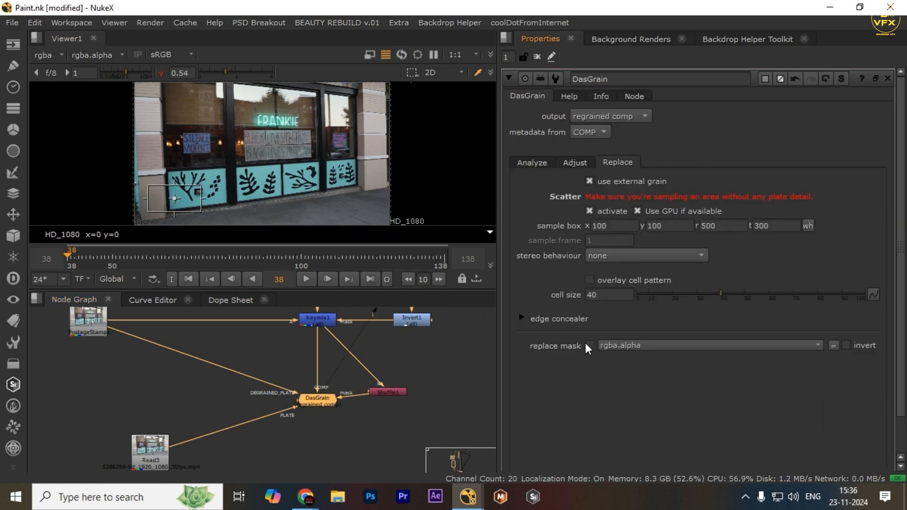
click(589, 182)
click(532, 163)
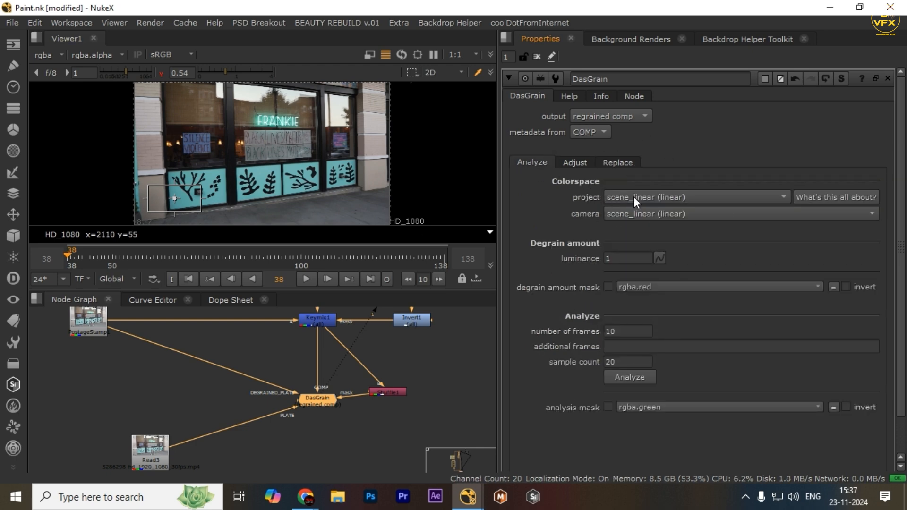
click(614, 166)
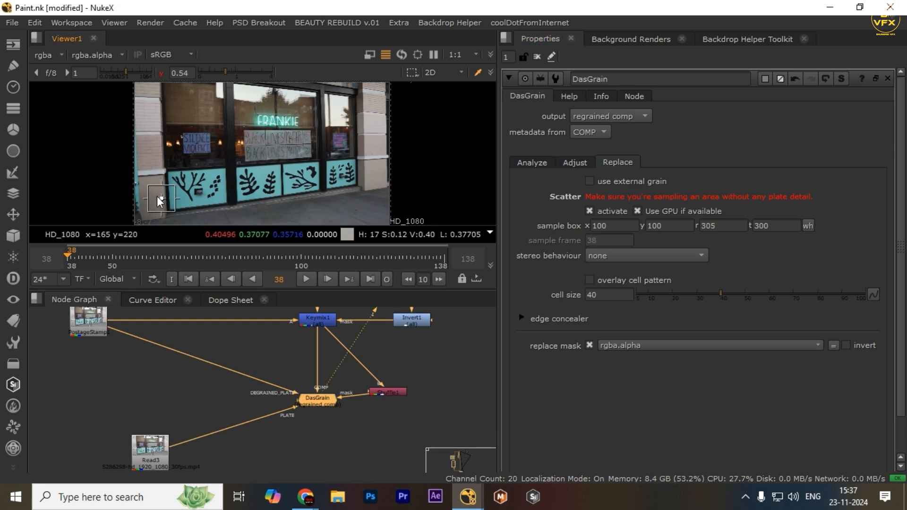
Place the grain sample box, about 120 px square, on the plain beige pillar beside the far-right blue panel
drag(365, 174, 370, 174)
scroll(370, 174, up, 4)
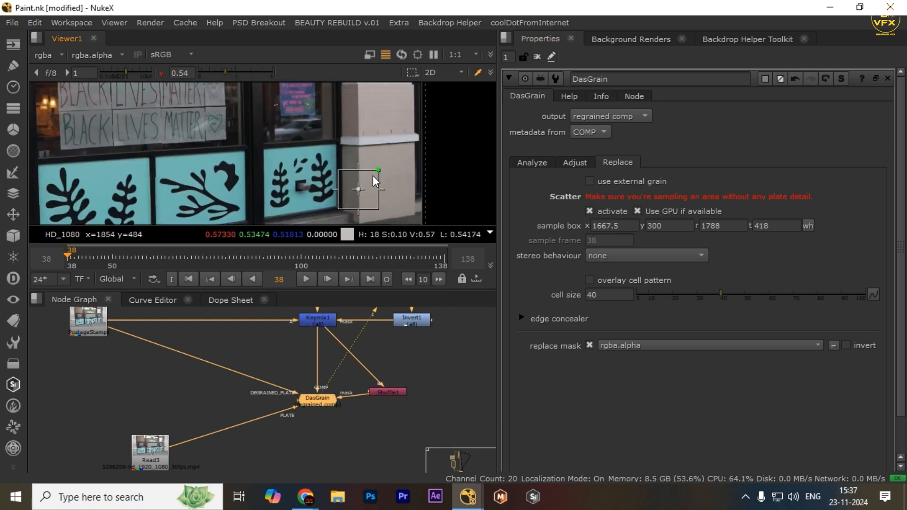
scroll(384, 182, down, 4)
Run DasGrain's grain analysis and line up the pasted Read node level with the DasGrain node
click(532, 162)
click(629, 377)
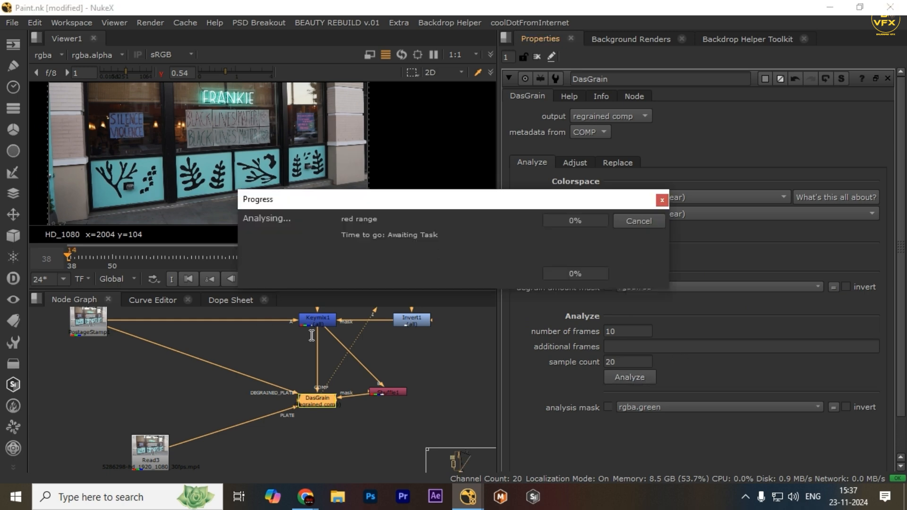
scroll(312, 397, down, 2)
drag(385, 361, 404, 368)
click(190, 337)
scroll(185, 425, down, 3)
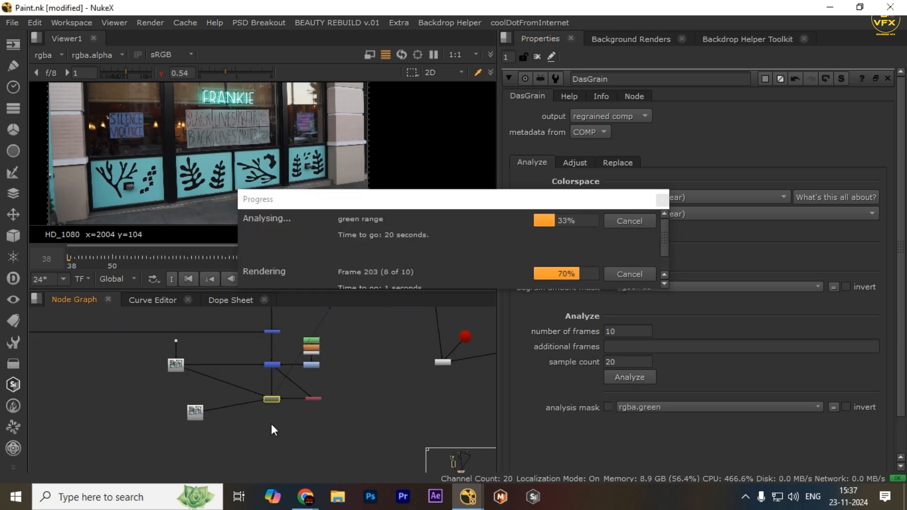
scroll(271, 399, up, 3)
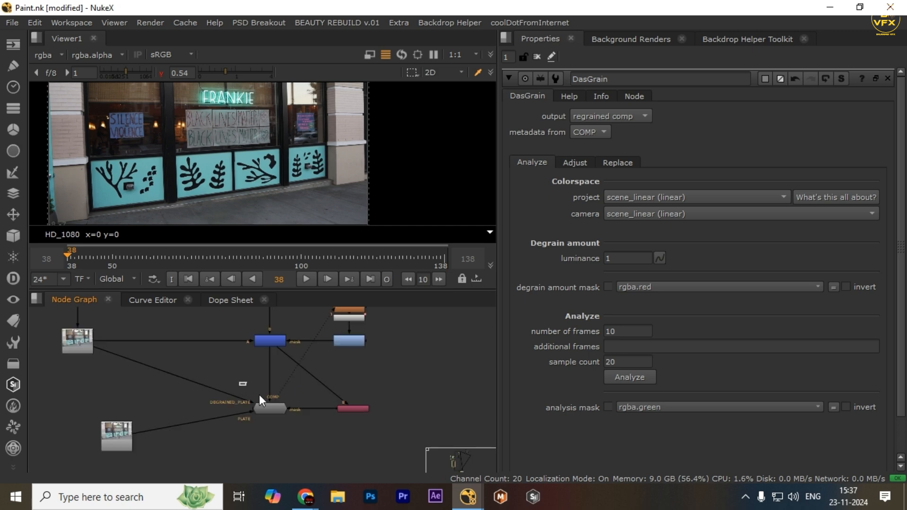
scroll(314, 416, down, 4)
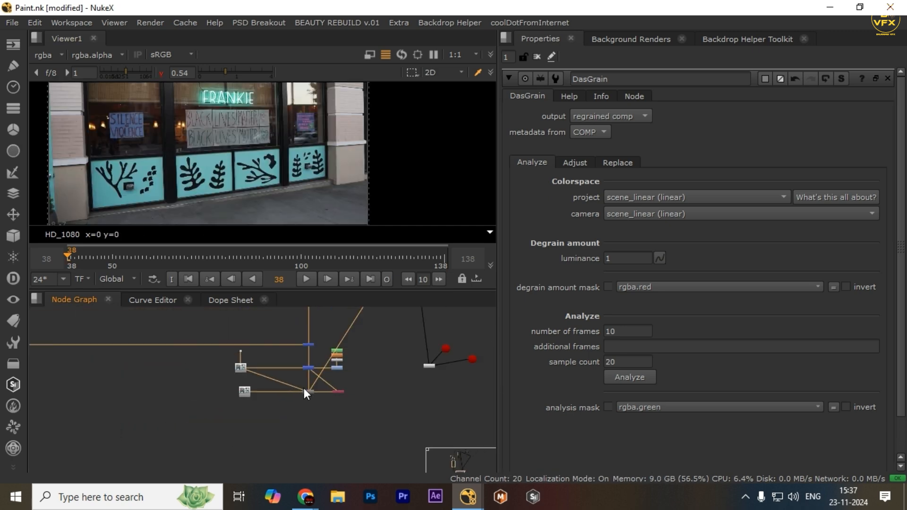
Add a Crop node after DasGrain with the reformat option on
click(309, 393)
key(Tab)
text(crop)
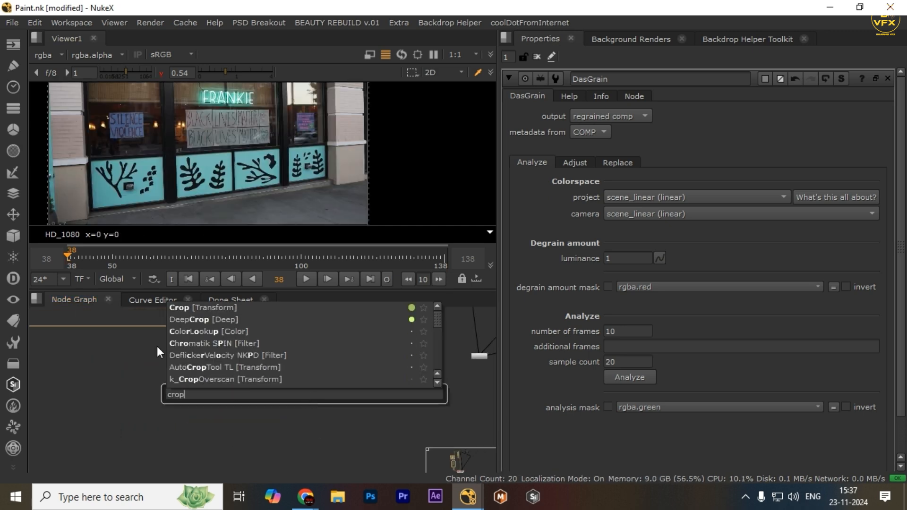
key(Return)
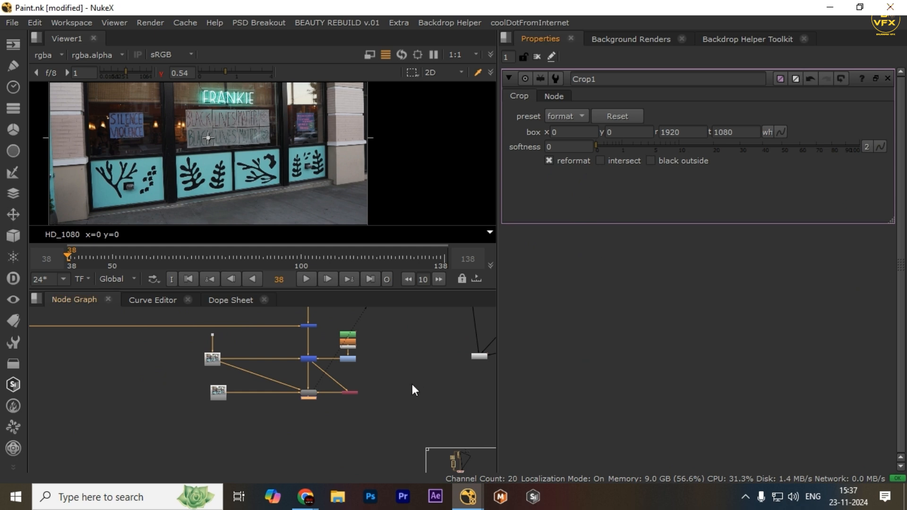
Add a Write node below the Crop and set its channels to rgba
scroll(308, 397, up, 2)
key(w)
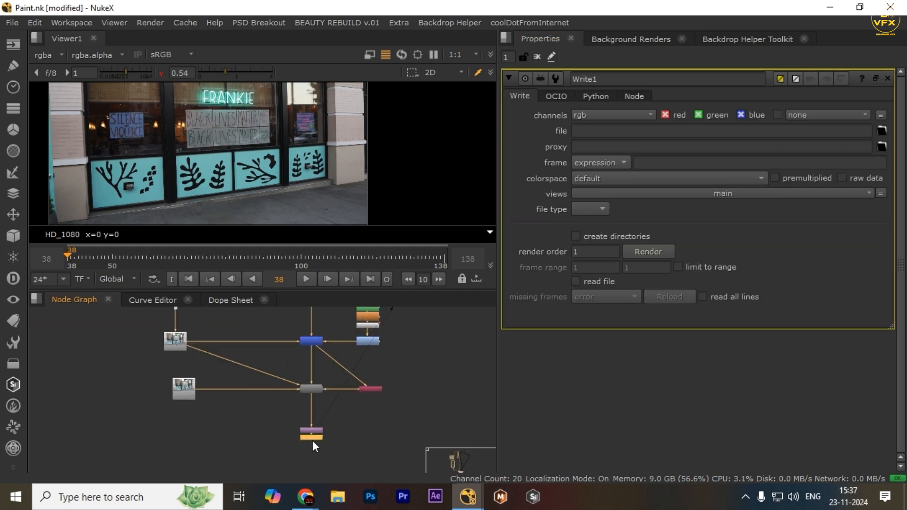
click(590, 119)
click(604, 170)
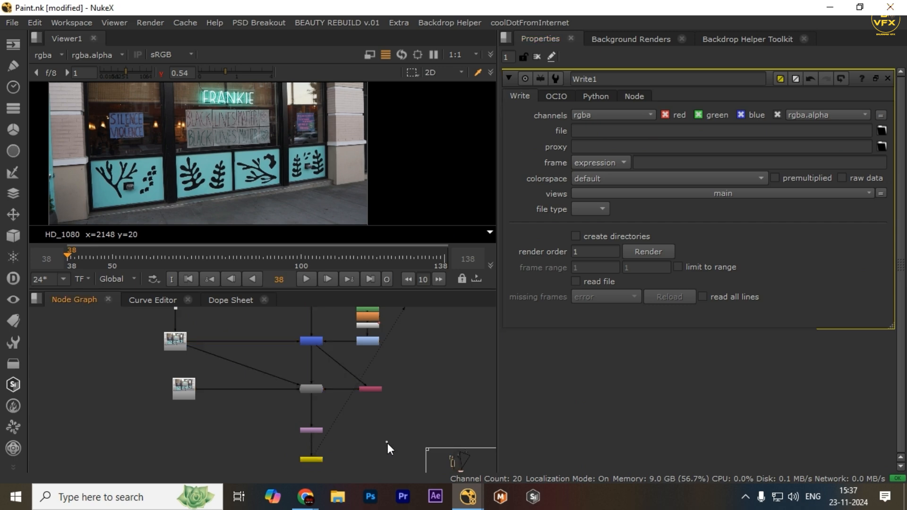
click(284, 457)
Select the KeyMix, mask, DasGrain, Crop and Write nodes and reposition the branch in the node graph
scroll(330, 415, down, 3)
scroll(341, 440, down, 1)
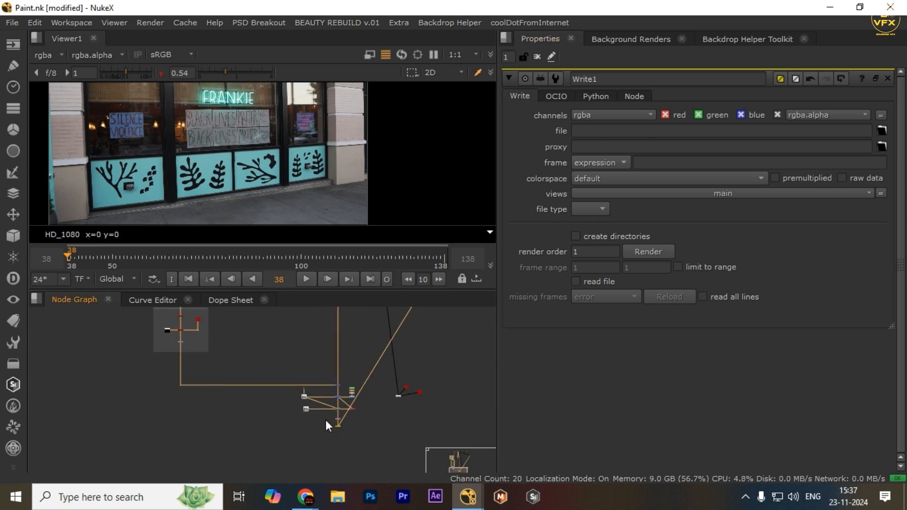
scroll(326, 425, down, 1)
drag(389, 447, 262, 377)
scroll(331, 373, up, 2)
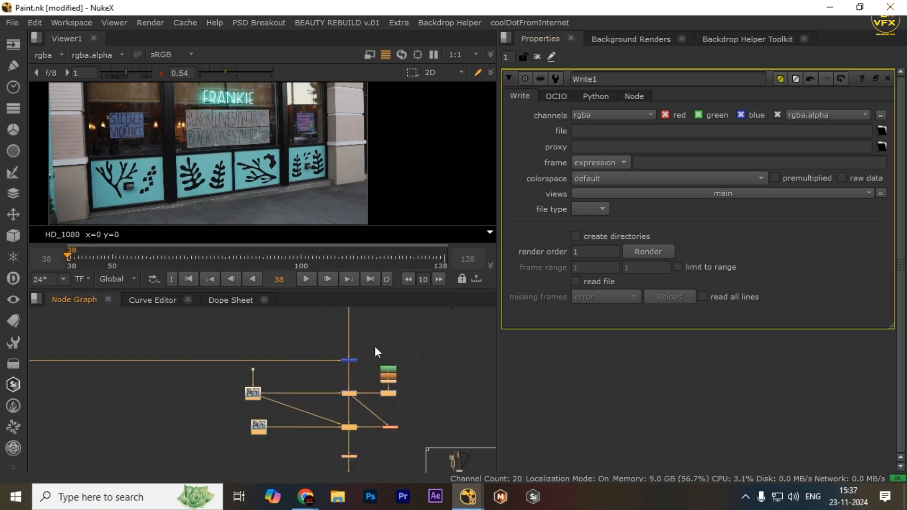
drag(381, 349, 419, 412)
drag(355, 398, 356, 416)
drag(332, 338, 371, 381)
scroll(357, 417, down, 2)
drag(384, 463, 412, 392)
scroll(413, 392, up, 2)
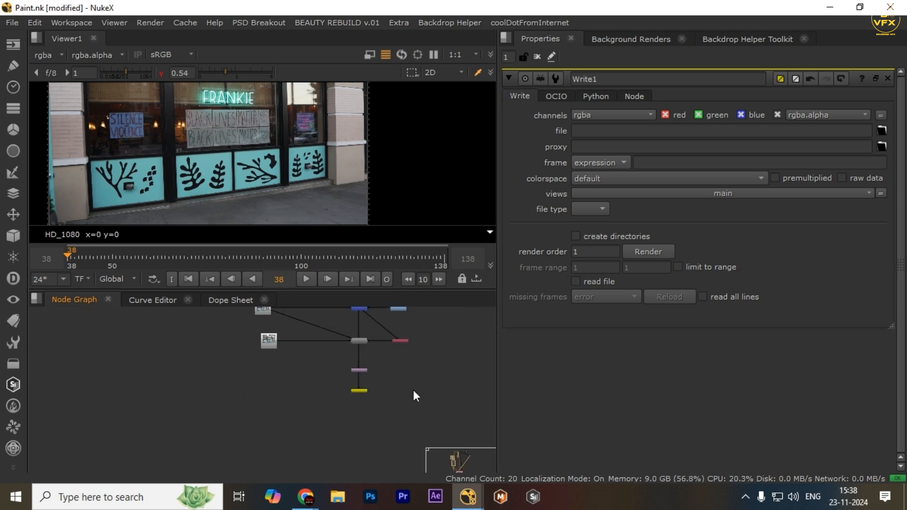
Examine the whole node tree from the final Write branch up through the setups and the source footage
scroll(290, 403, down, 6)
drag(290, 403, 314, 435)
drag(345, 316, 271, 351)
scroll(292, 371, up, 2)
scroll(293, 373, up, 2)
scroll(265, 375, up, 7)
scroll(367, 429, down, 10)
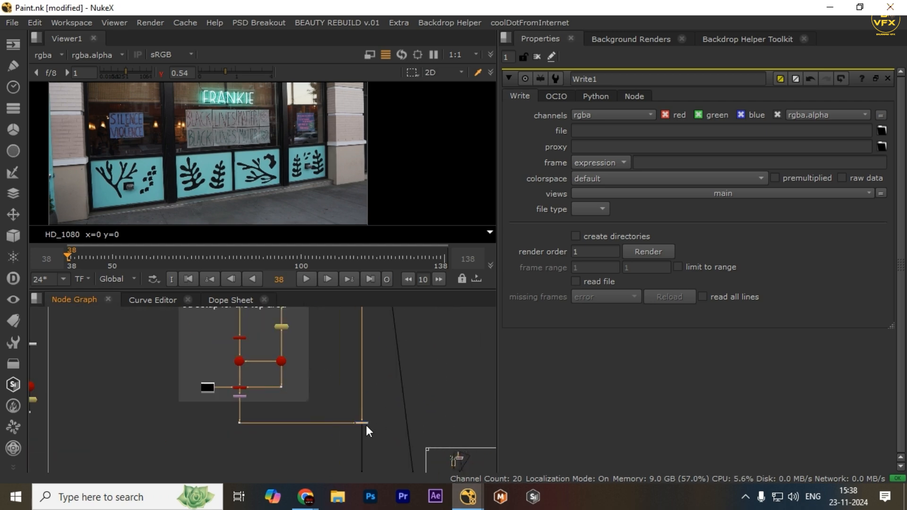
drag(387, 317, 363, 371)
scroll(363, 371, up, 3)
Enlarge the Viewer and compare the original plate with the Write output at frame 38, examining the removed sign's area up close
key(space)
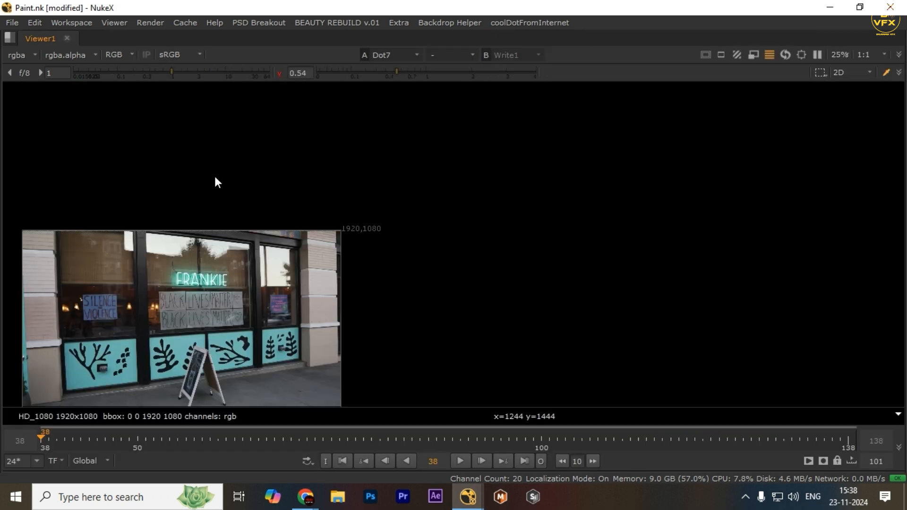
key(f)
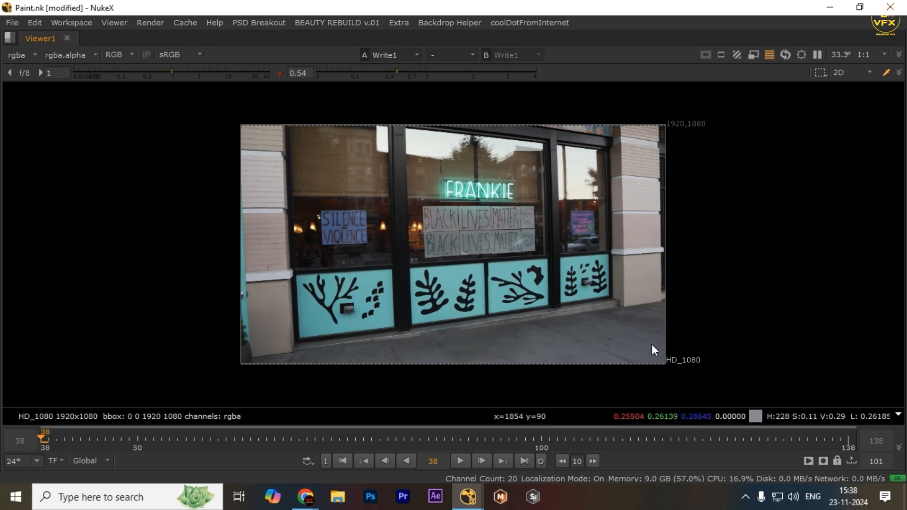
scroll(550, 325, up, 2)
scroll(437, 318, up, 2)
key(1)
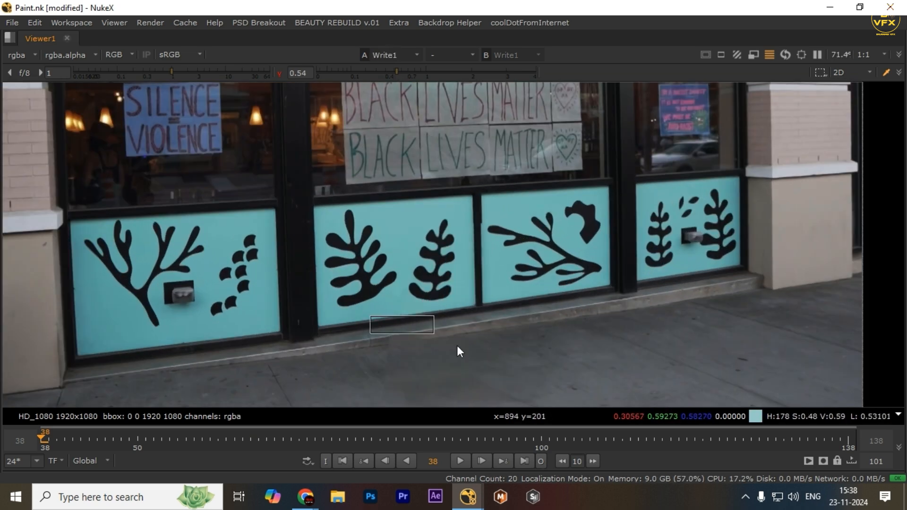
key(2)
key(1)
scroll(406, 359, up, 2)
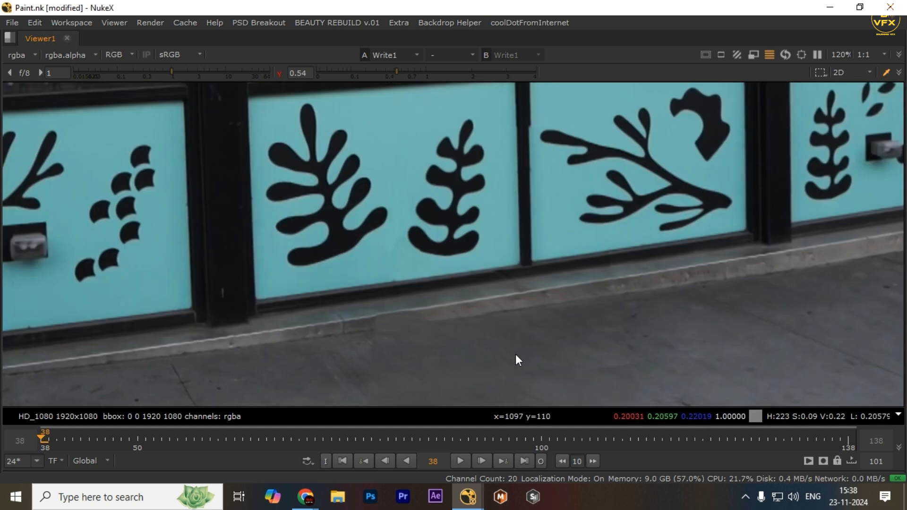
key(2)
key(1)
key(2)
key(1)
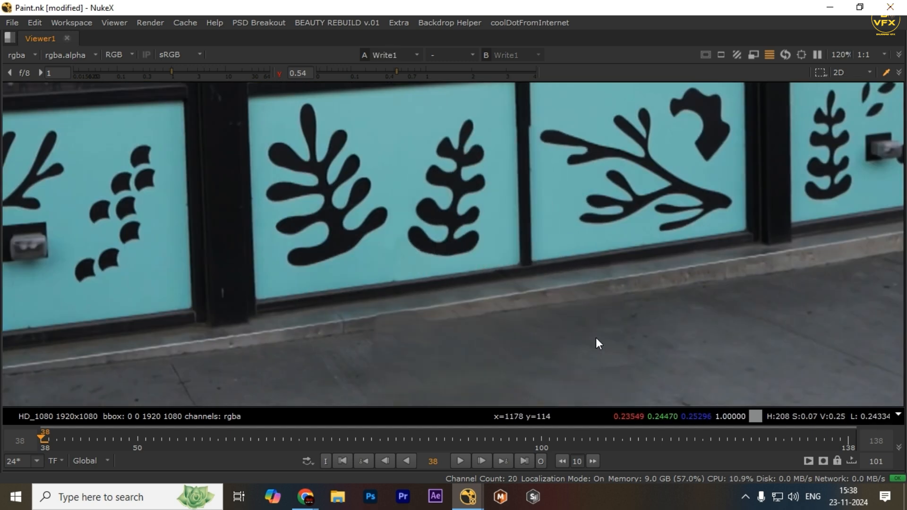
Toggle between the original plate and the final Write output at frame 38, checking the patched wall panels and kerb
key(2)
key(1)
key(2)
key(1)
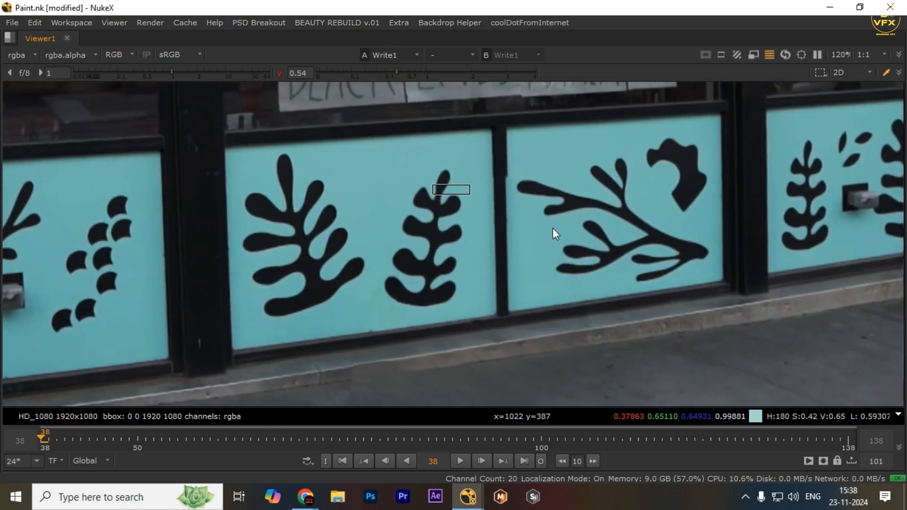
key(2)
key(1)
key(space)
View the source plate's Dot and compare it with the other Viewer input at frame 38 around the sidewalk sign
scroll(317, 430, up, 5)
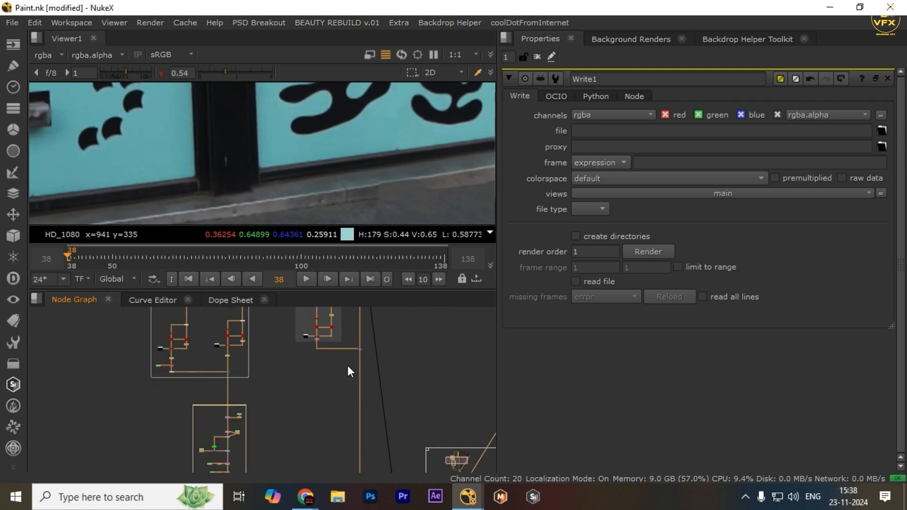
scroll(331, 406, down, 3)
drag(352, 388, 364, 446)
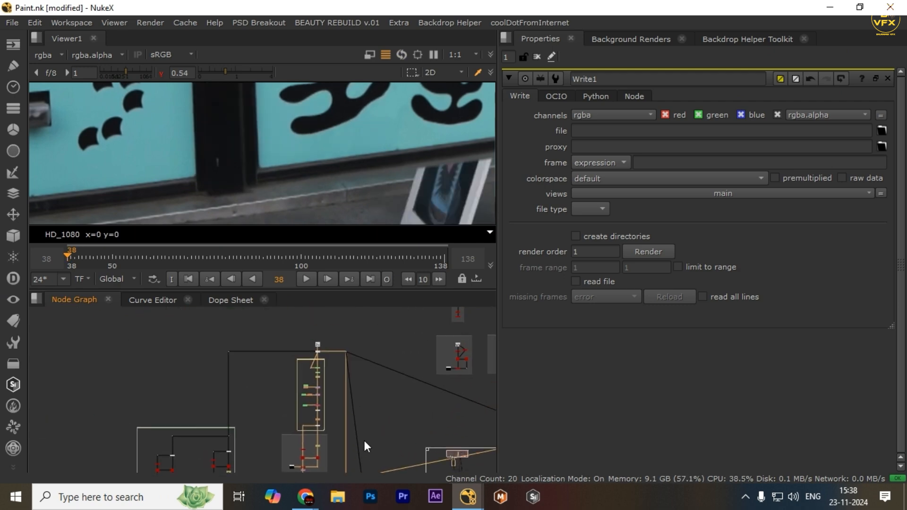
scroll(358, 359, up, 3)
key(2)
key(space)
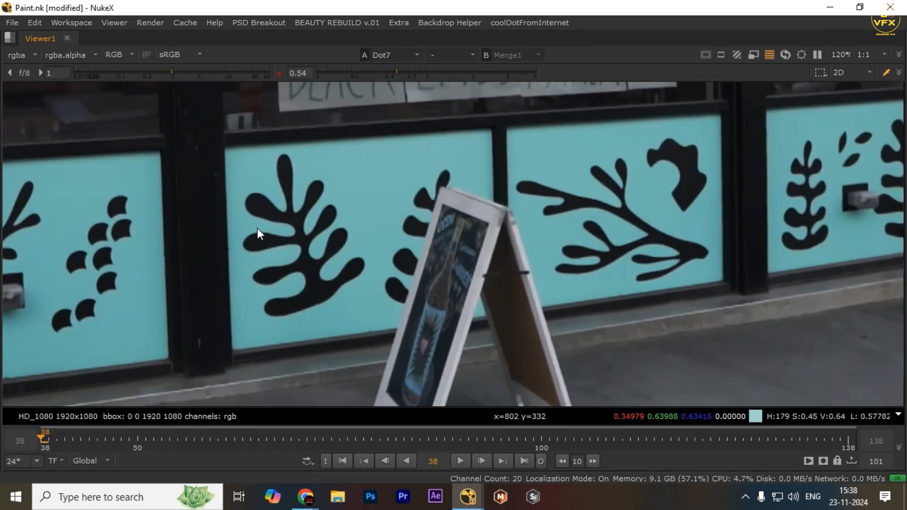
drag(379, 248, 340, 198)
key(1)
drag(301, 175, 609, 267)
key(2)
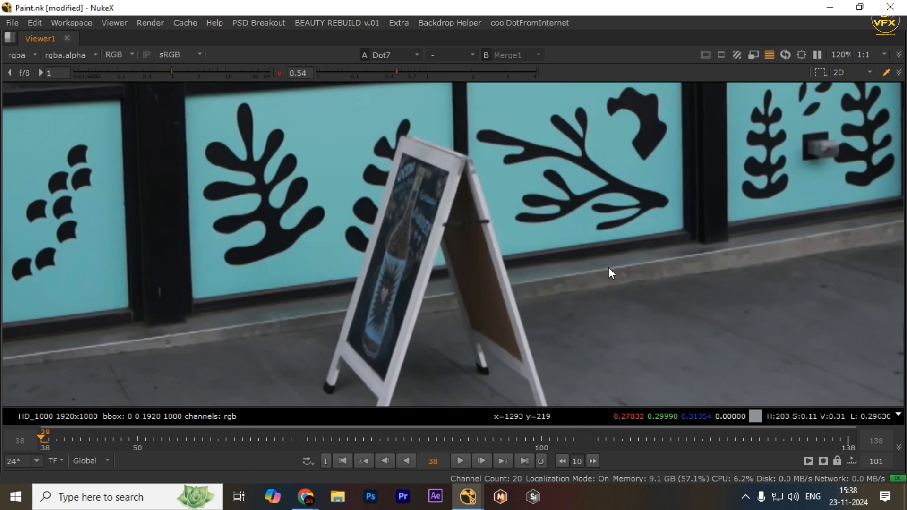
key(1)
drag(294, 159, 582, 251)
key(2)
key(1)
key(space)
View the top-area setup's isolated render and the merged result, comparing the top patch with the plate at frame 38
scroll(288, 378, down, 4)
drag(288, 380, 316, 307)
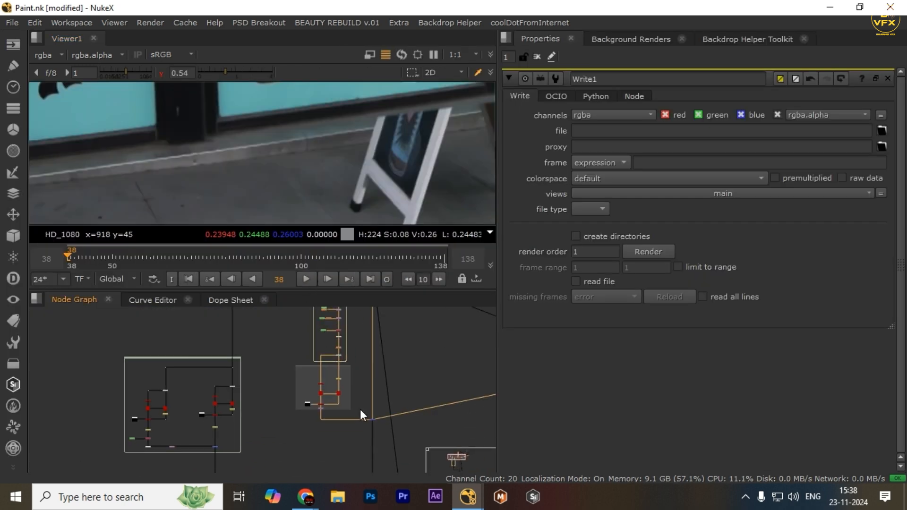
scroll(358, 412, up, 5)
drag(340, 425, 473, 473)
key(1)
drag(250, 422, 160, 472)
key(1)
drag(296, 417, 222, 381)
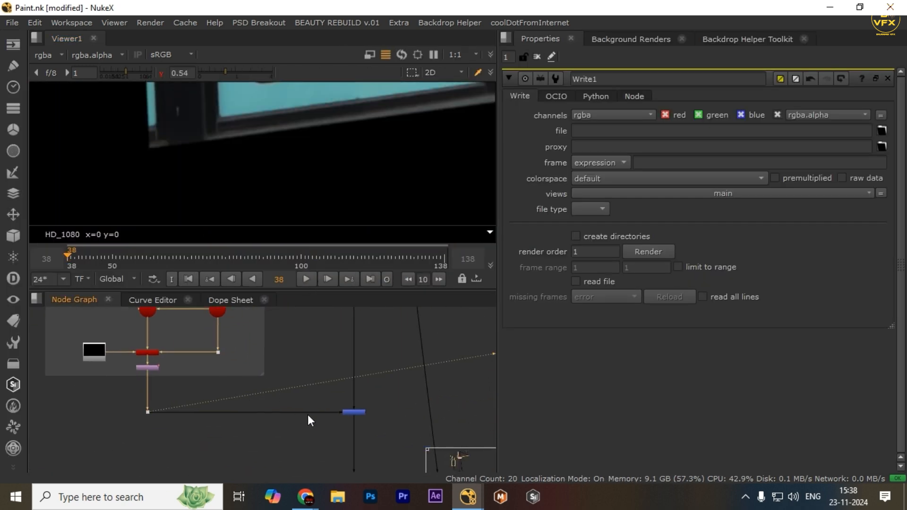
drag(387, 402, 316, 445)
key(1)
key(space)
key(2)
key(1)
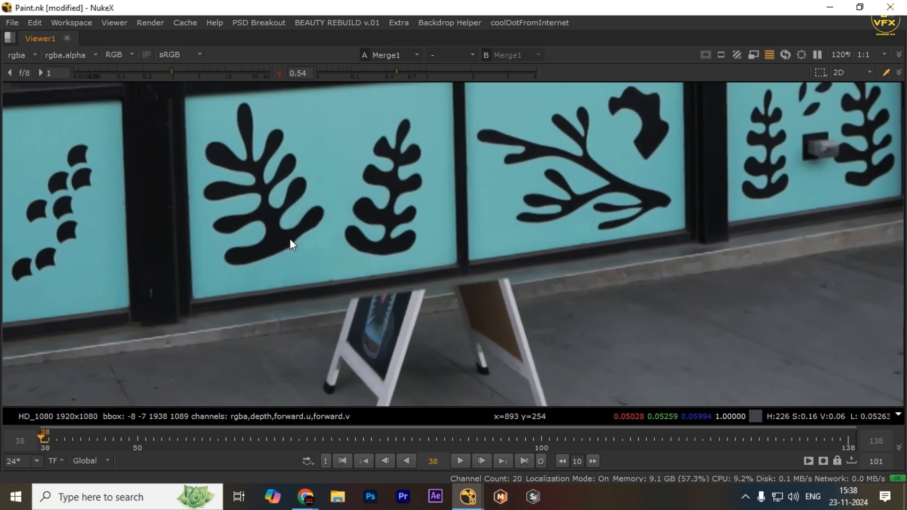
key(space)
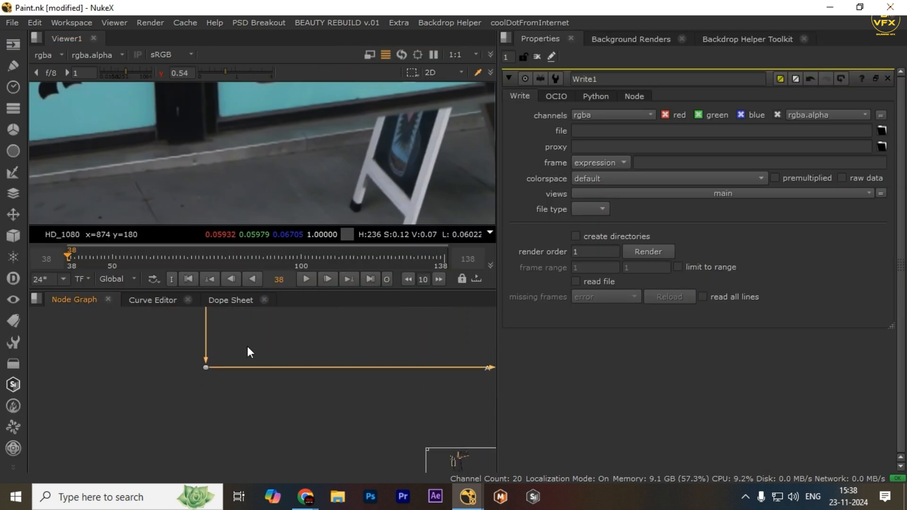
Add a GridWarp node and insert it below the CornerPin2D of the top-area 3D setup
click(270, 404)
key(Tab)
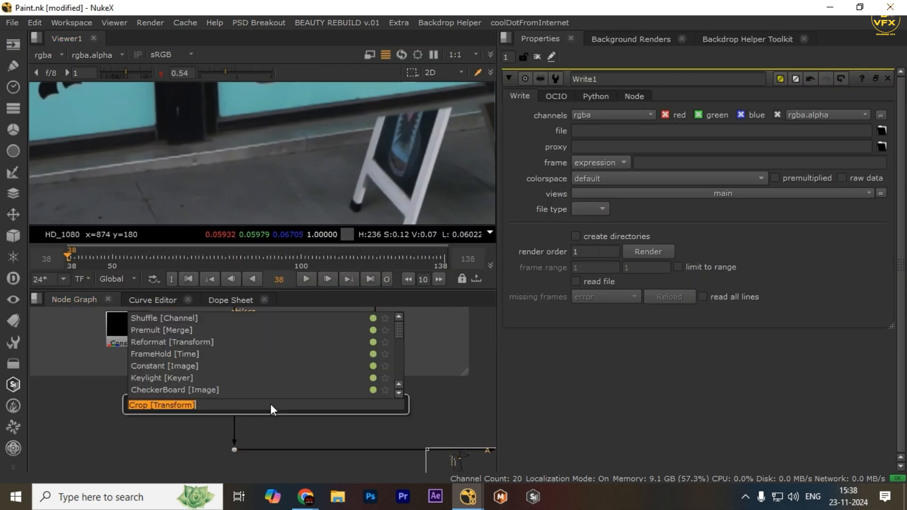
text(grid)
key(Down)
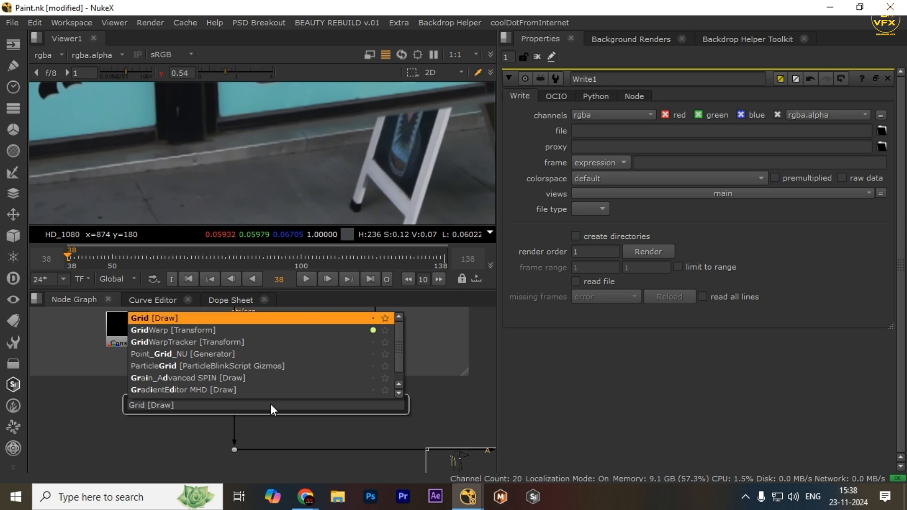
key(Down)
key(Return)
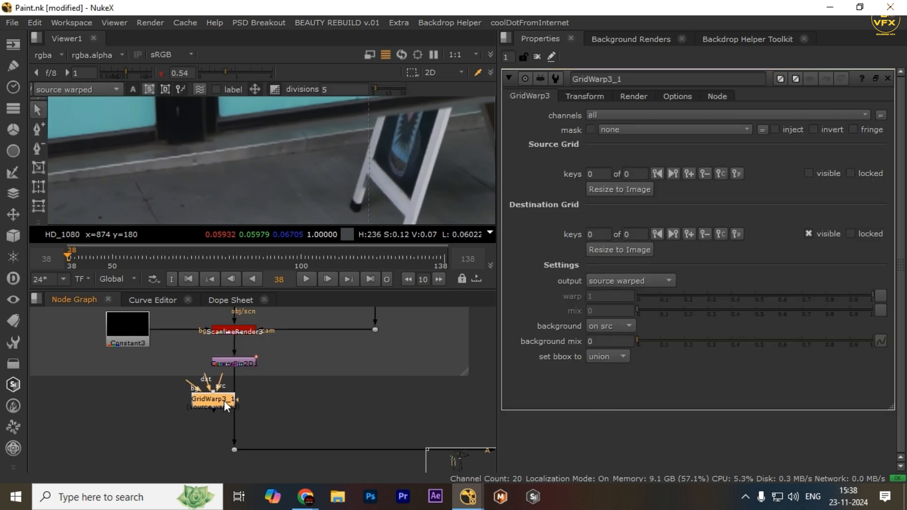
View the GridWarp's output at frame 38 in the Viewer
scroll(283, 426, down, 10)
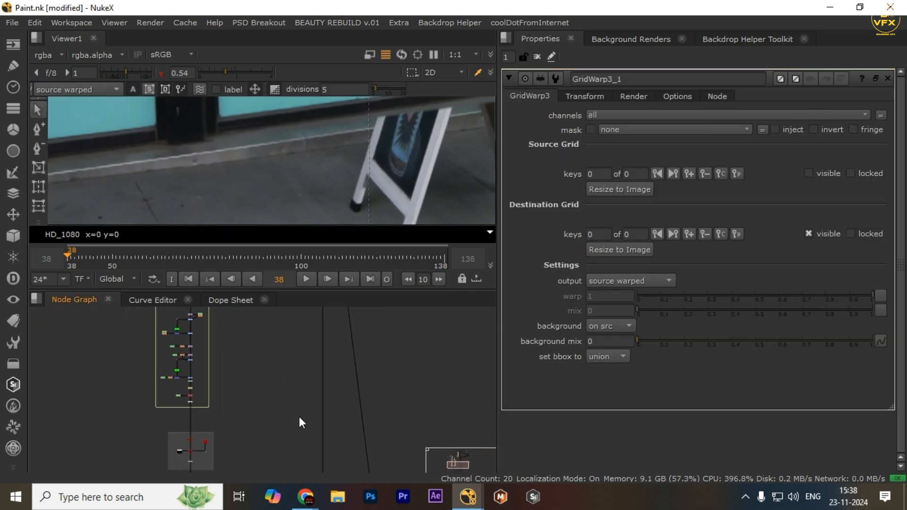
scroll(276, 397, up, 10)
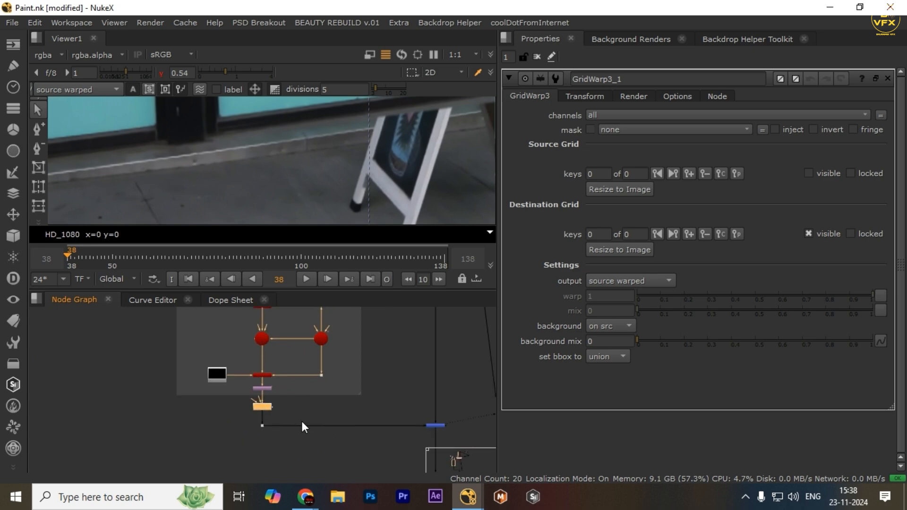
scroll(218, 402, down, 8)
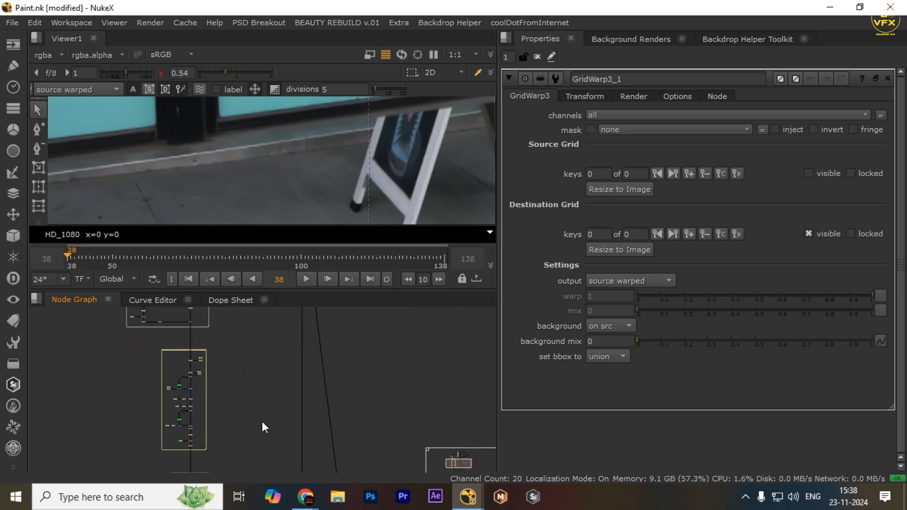
scroll(263, 425, up, 6)
scroll(296, 401, up, 3)
key(1)
key(space)
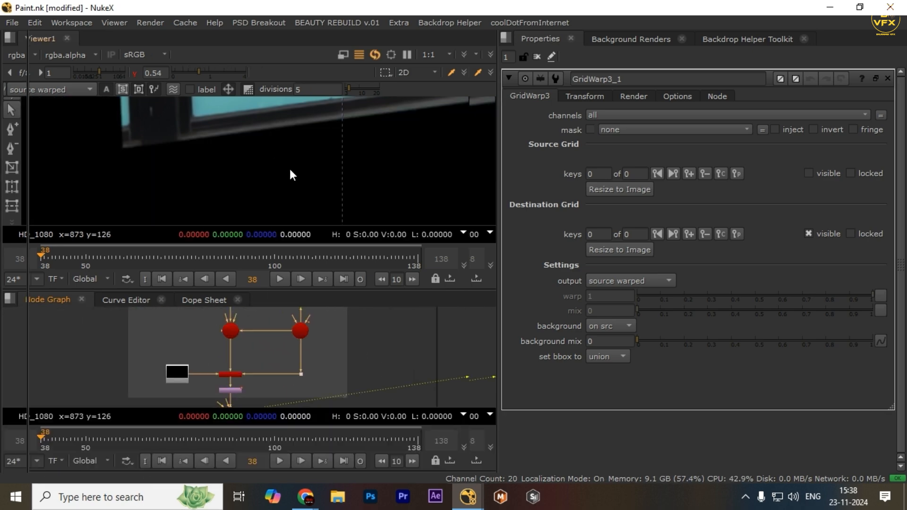
key(space)
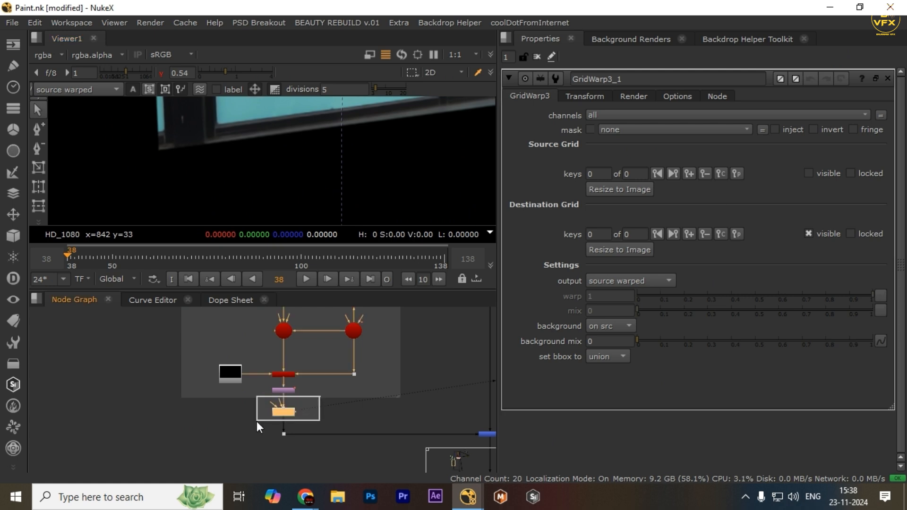
Examine the top-area 3D setup and the roto, premult and edge-blur nodes in the branch feeding it
scroll(285, 380, down, 3)
scroll(284, 380, up, 5)
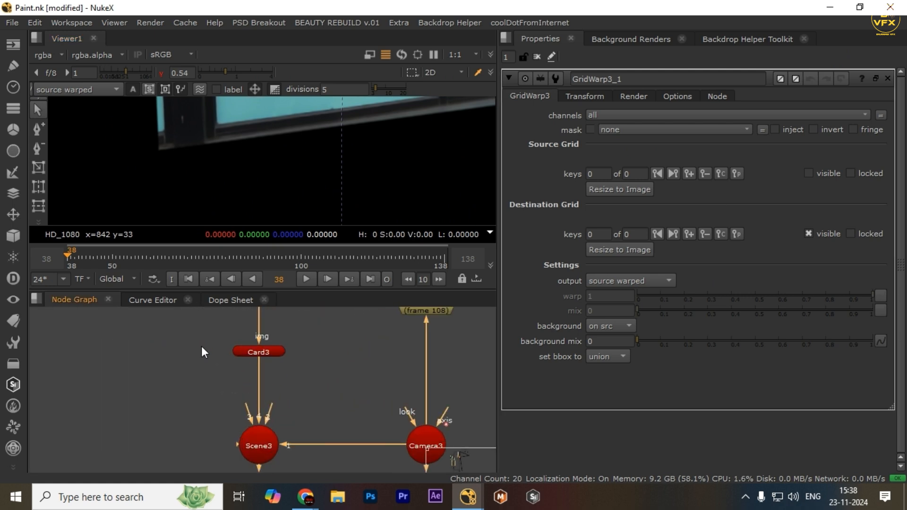
scroll(240, 338, down, 4)
scroll(265, 367, up, 3)
scroll(203, 334, down, 2)
drag(218, 342, 231, 432)
drag(263, 366, 254, 414)
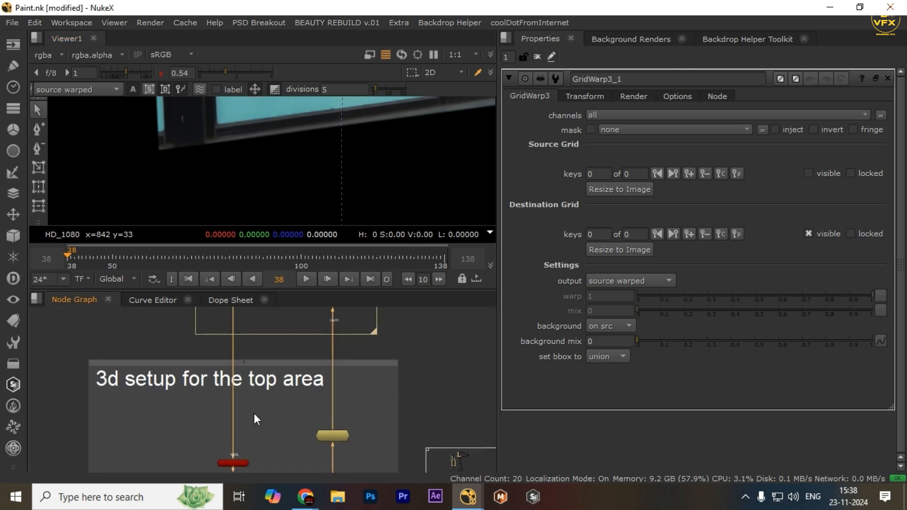
scroll(308, 418, down, 4)
scroll(361, 416, up, 2)
scroll(353, 414, down, 2)
scroll(345, 378, up, 2)
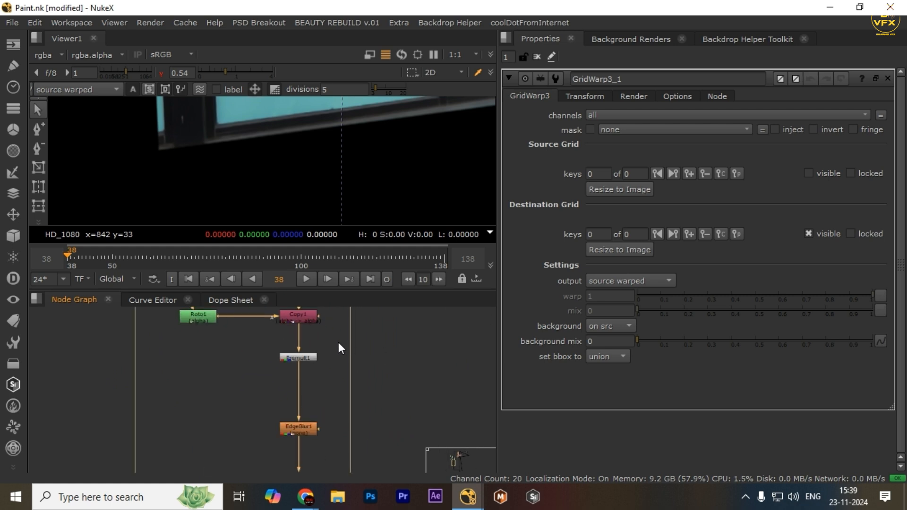
Connect the viewer to the dot below the GridWarp3_1 node and show the viewer full size
scroll(310, 368, down, 4)
scroll(263, 390, up, 4)
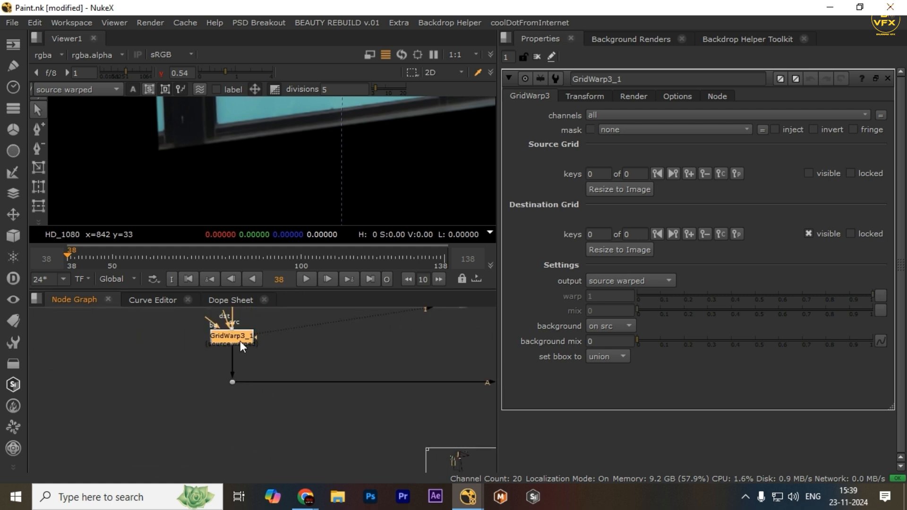
click(247, 337)
scroll(188, 367, down, 2)
click(222, 377)
key(1)
drag(261, 393, 262, 413)
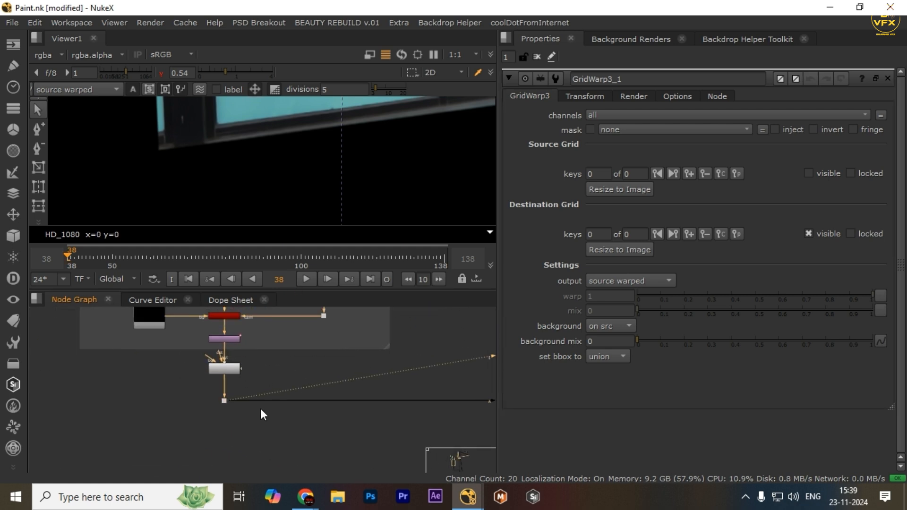
scroll(227, 379, up, 3)
click(181, 408)
click(243, 363)
key(space)
Redraw the warp grid so it tightly frames the patch with the two turquoise panels
scroll(264, 284, down, 3)
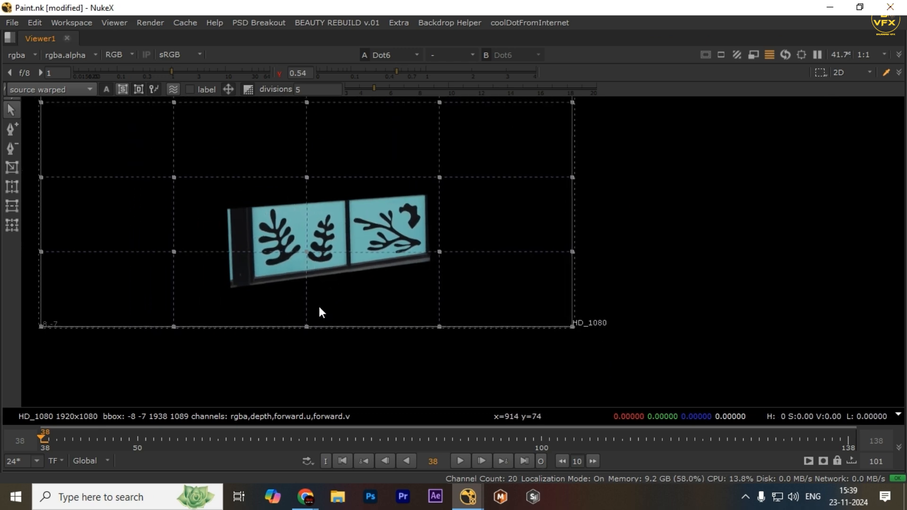
scroll(304, 253, up, 3)
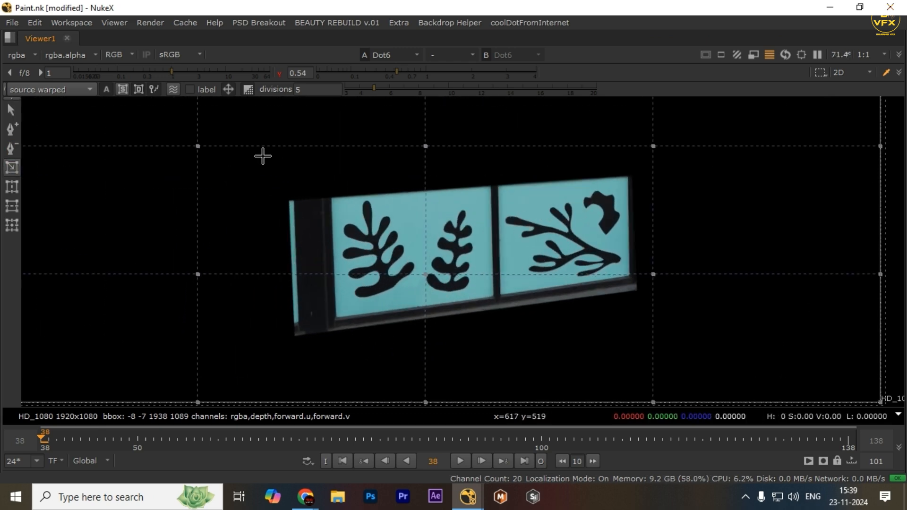
drag(258, 162, 660, 346)
scroll(283, 246, down, 1)
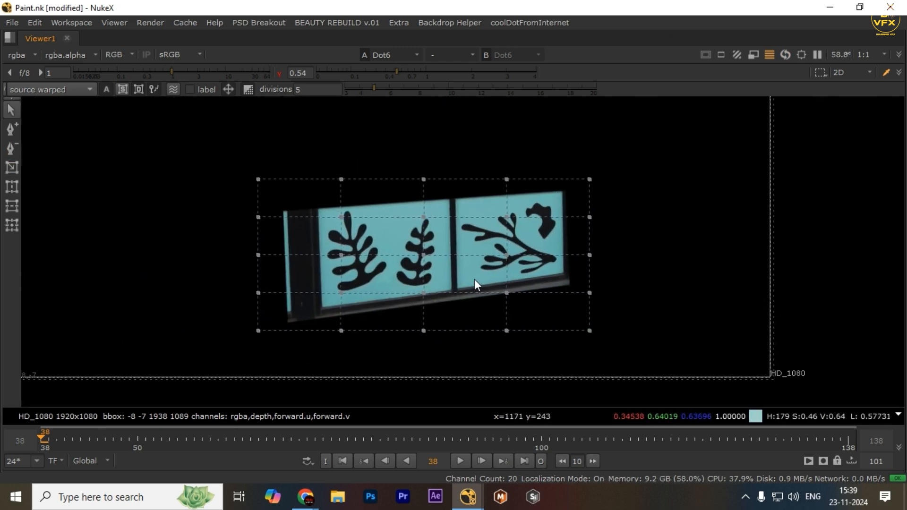
Switch to the source grid and adjust all its points together to follow the panels' slope at frame 38
key(ctrl+a)
click(68, 90)
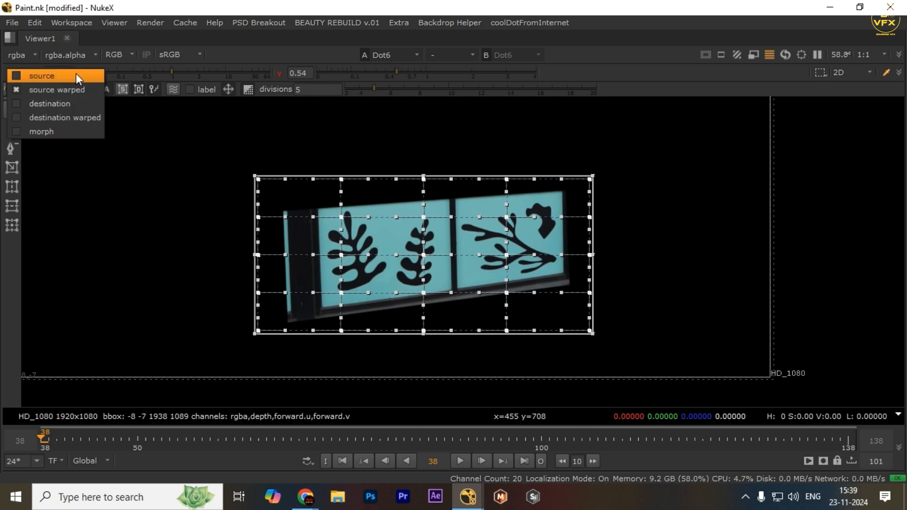
click(75, 74)
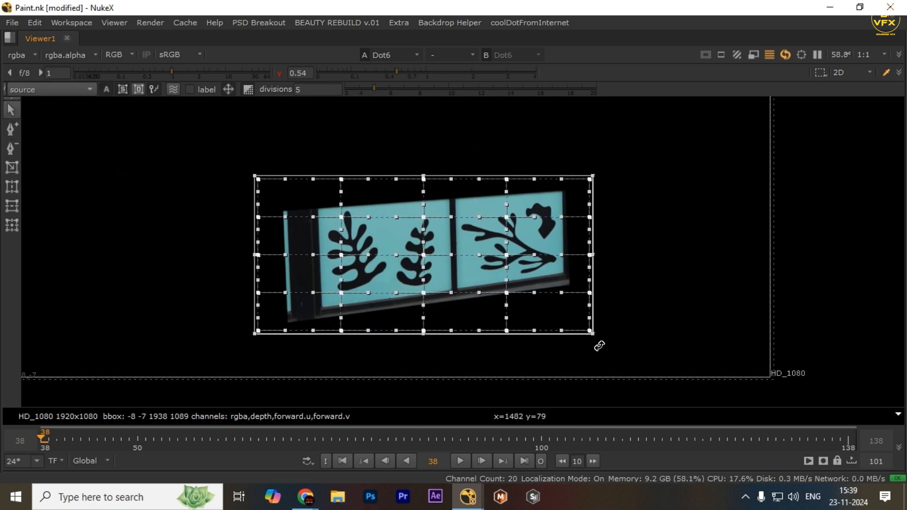
drag(599, 344, 603, 338)
key(space)
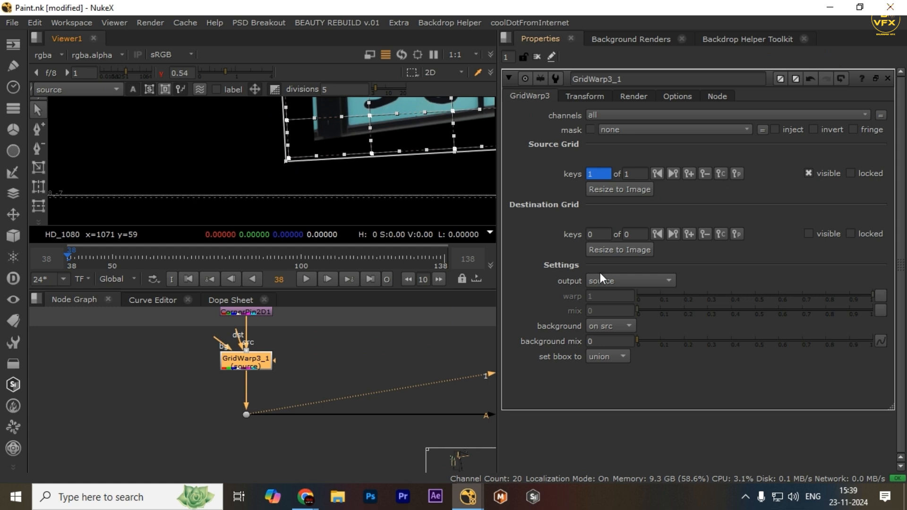
Set the GridWarp output to source warped and paste the source grid into the destination grid
click(619, 282)
click(616, 293)
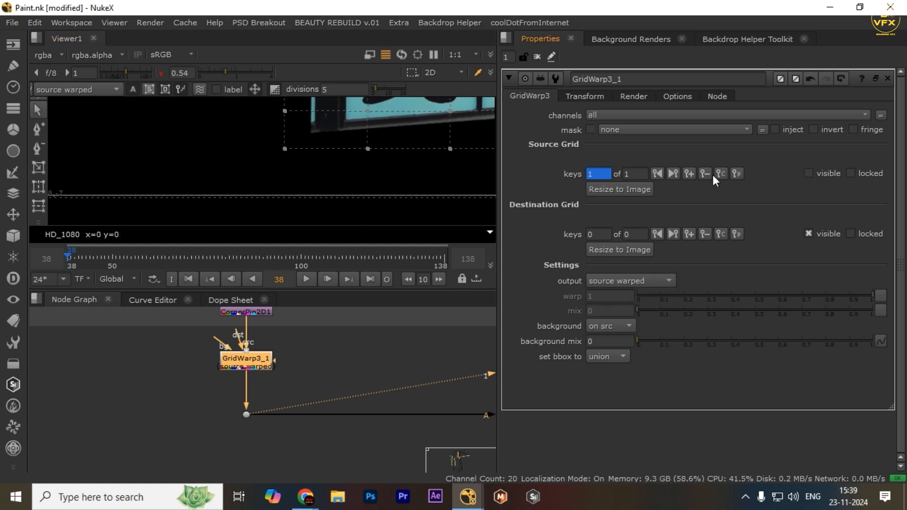
click(735, 233)
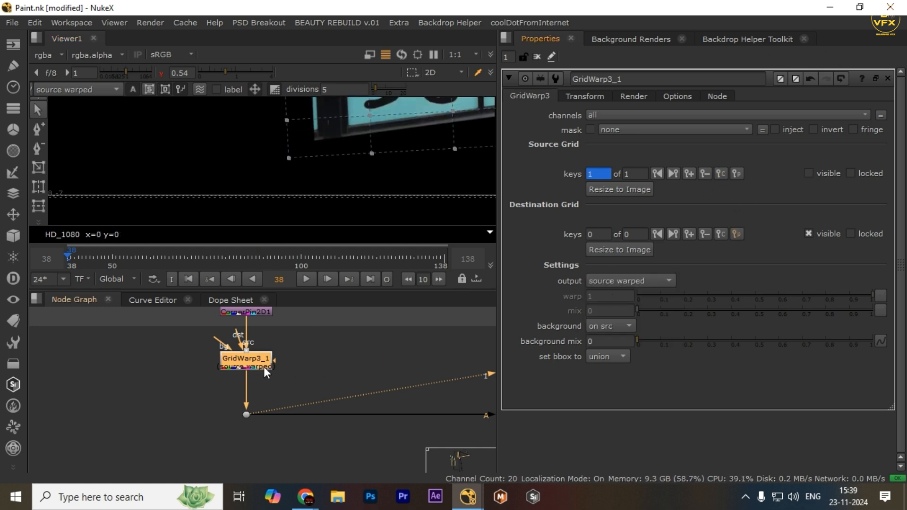
View Merge1 at frame 108 with the overlay off and compare the patched panels with the original plate
scroll(260, 385, down, 4)
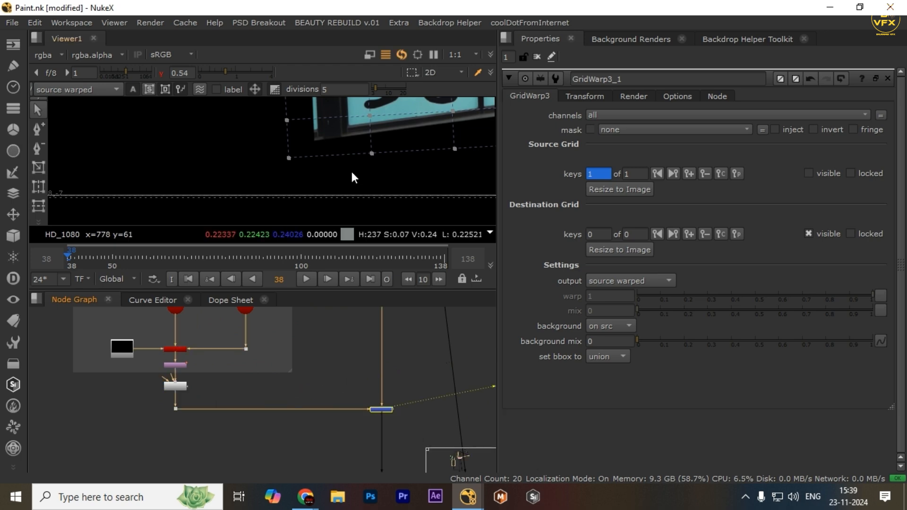
key(space)
drag(615, 443, 607, 443)
key(o)
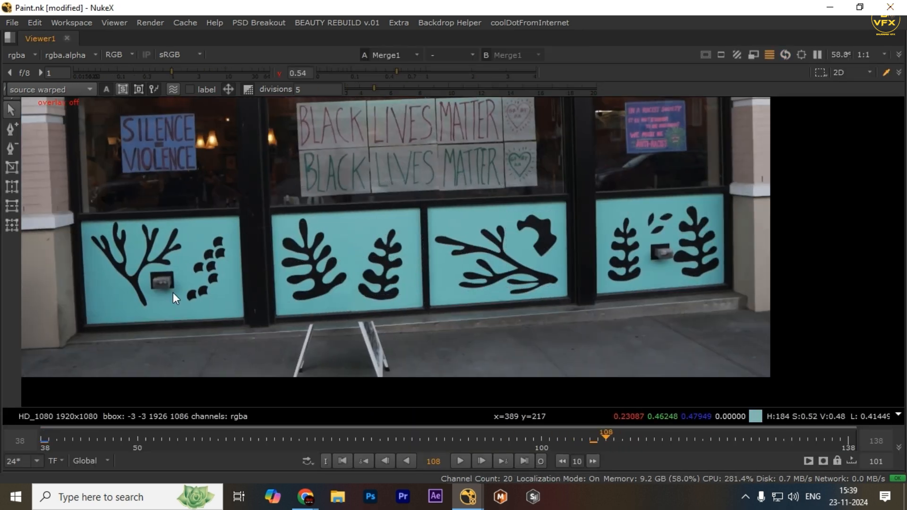
key(2)
key(1)
key(2)
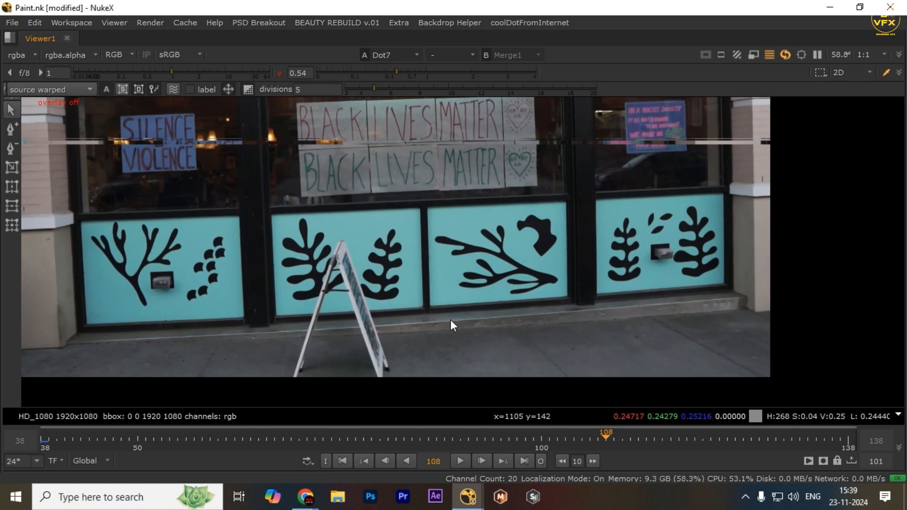
key(1)
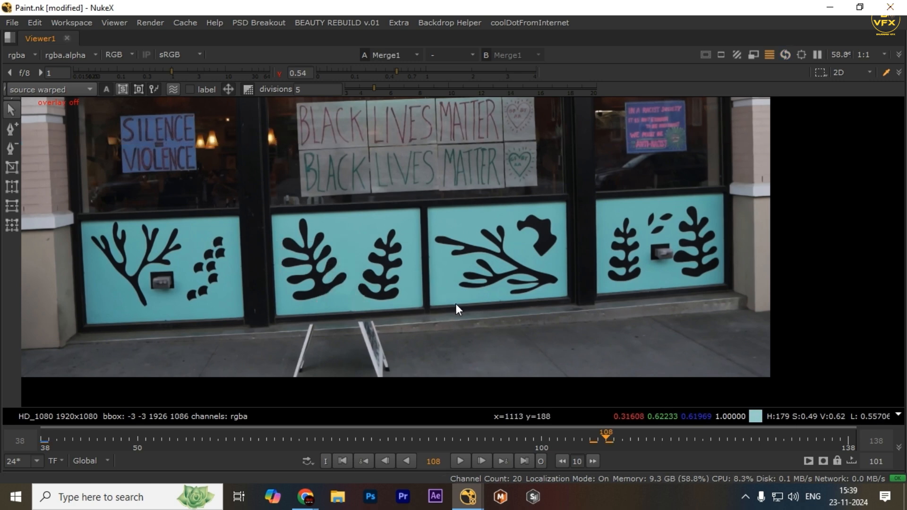
key(2)
key(1)
key(space)
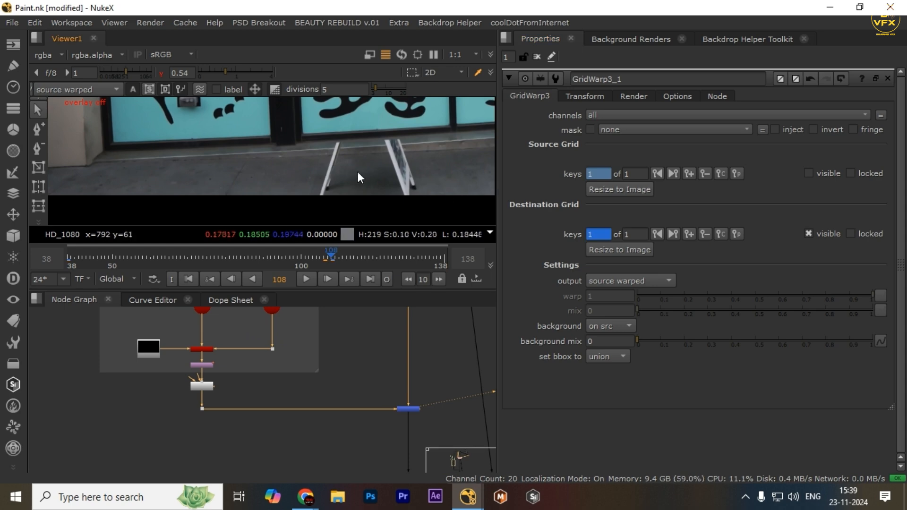
Show the grid overlay again and compare the merged patch with the plate at frame 50
key(o)
key(space)
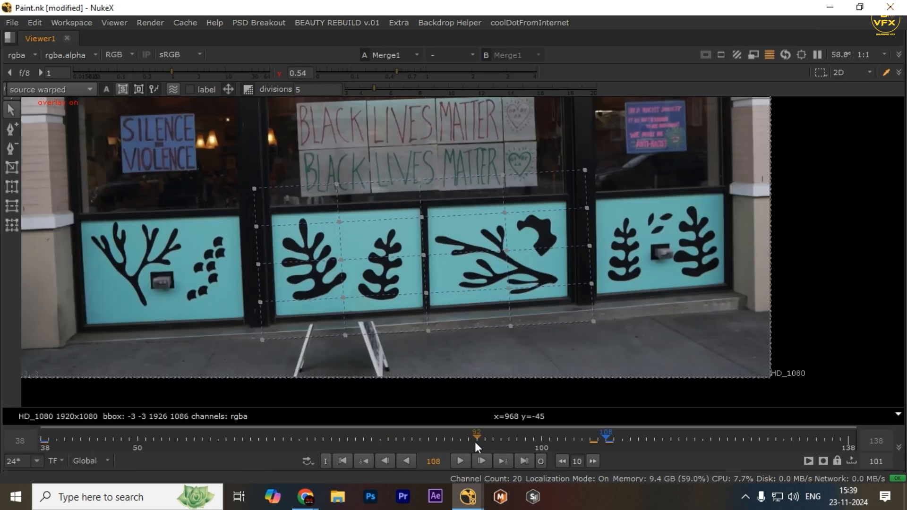
click(136, 448)
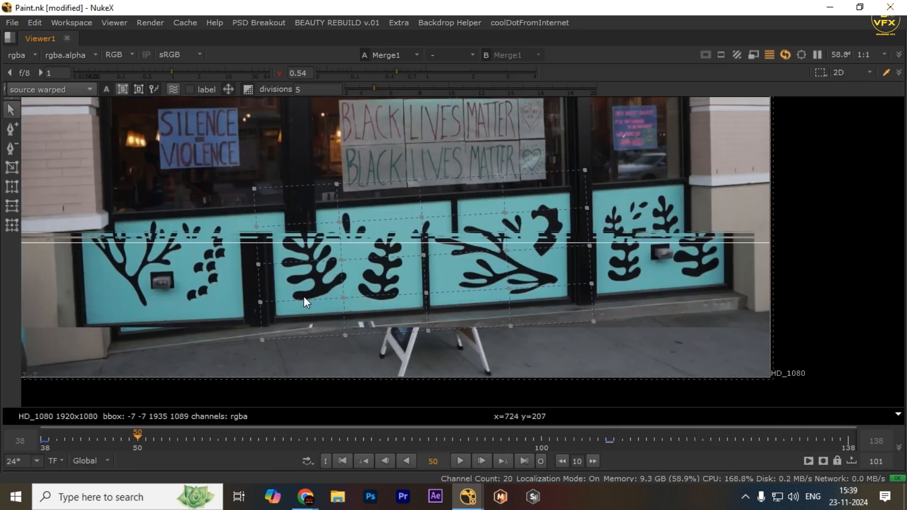
key(2)
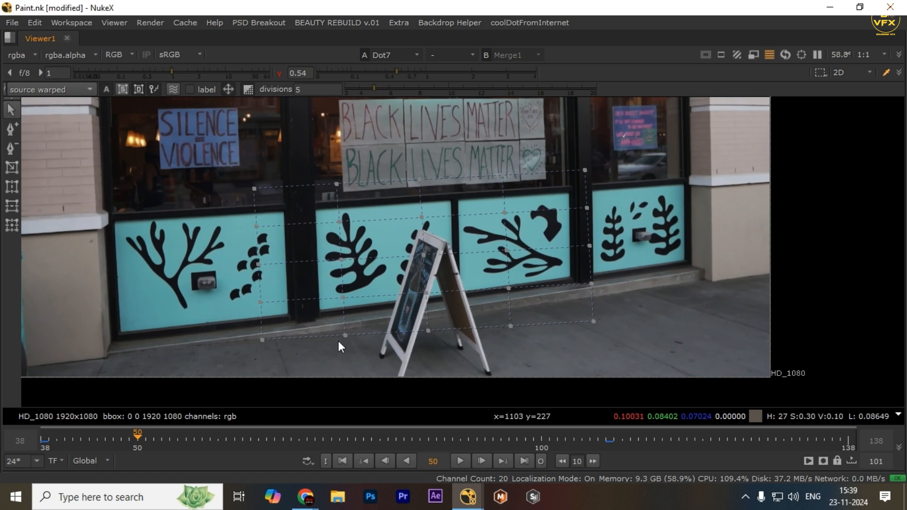
key(1)
Nudge the destination grid's rightmost column of points left at frame 50 to align it with the plate
drag(729, 145, 544, 350)
scroll(575, 271, up, 2)
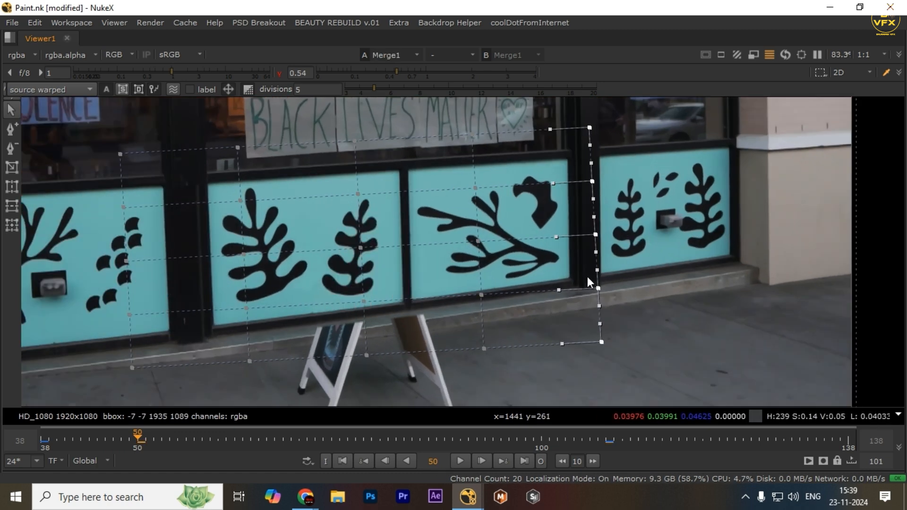
key(KP_4)
key(2)
key(1)
key(2)
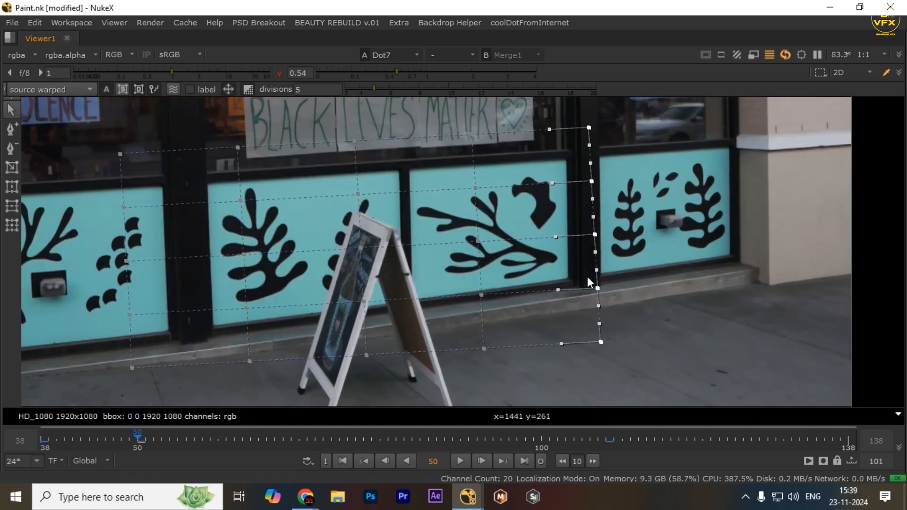
key(1)
key(KP_4)
key(2)
key(1)
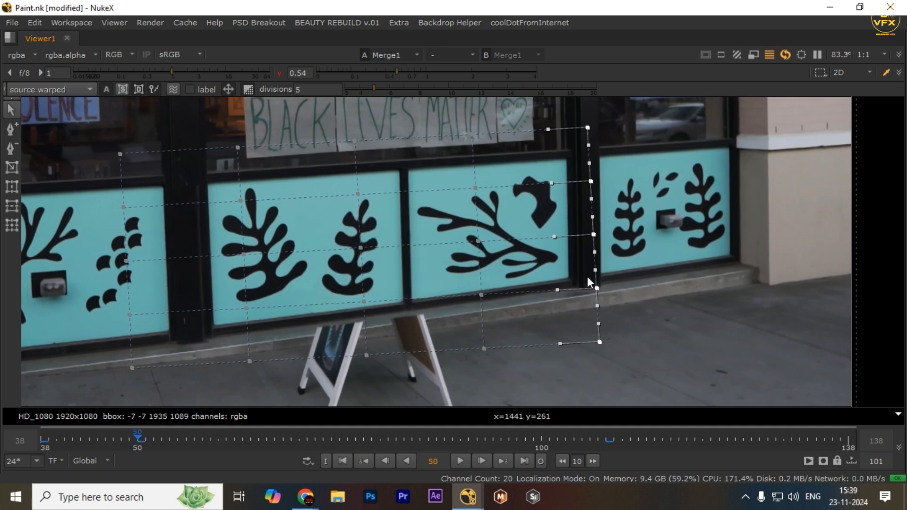
Fine-tune the rightmost grid column slightly further left and down, checking it against the plate
key(2)
key(KP_4)
key(1)
key(KP_4)
key(KP_2)
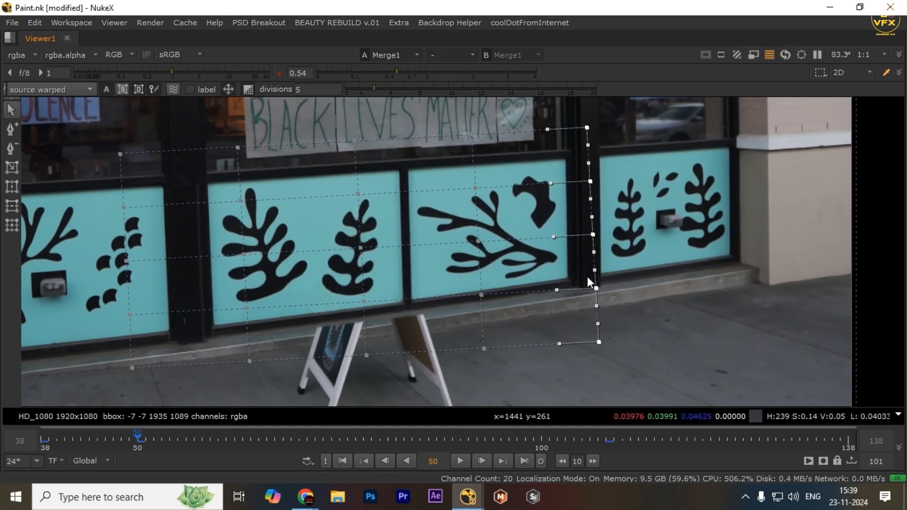
key(2)
key(1)
key(2)
key(1)
key(2)
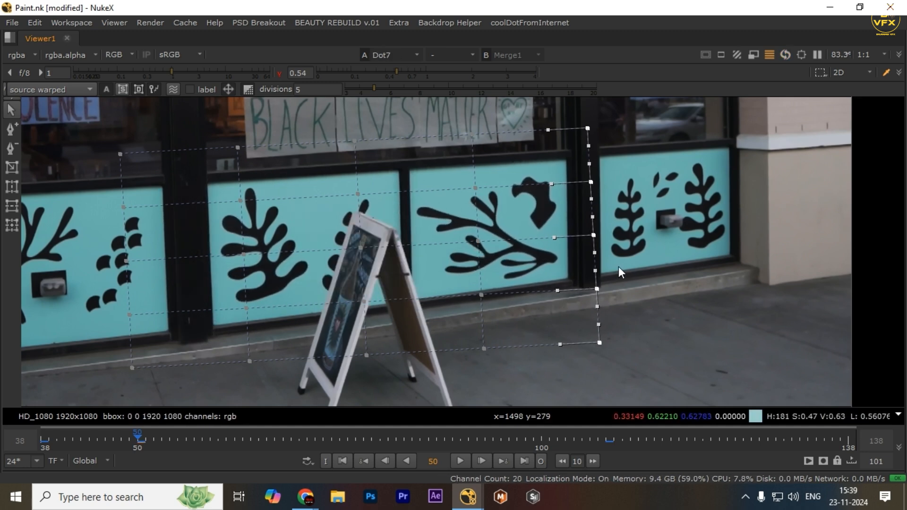
key(1)
Select the fourth column of grid points and compare the patch's alignment with the plate there
drag(382, 213, 471, 220)
key(2)
key(1)
drag(608, 116, 522, 369)
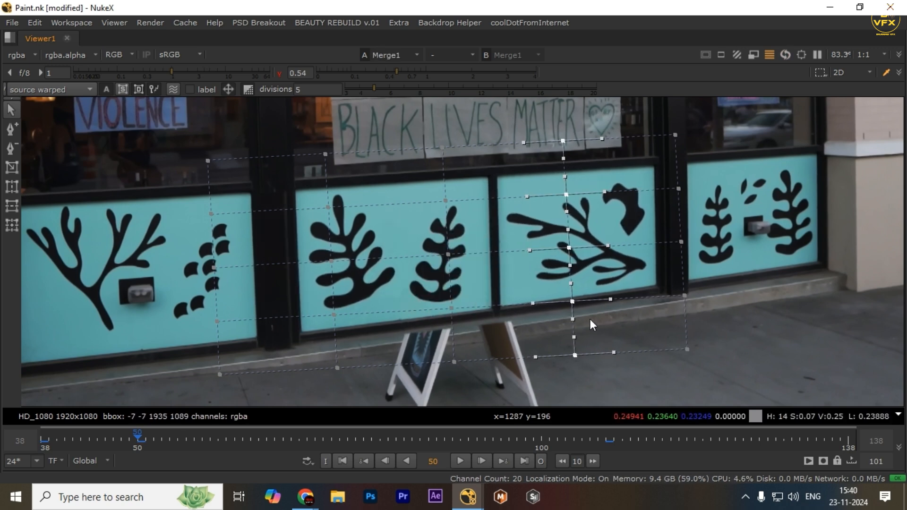
key(2)
key(1)
Nudge the middle column of grid points left until the divider between the panels matches the plate
drag(407, 133, 472, 405)
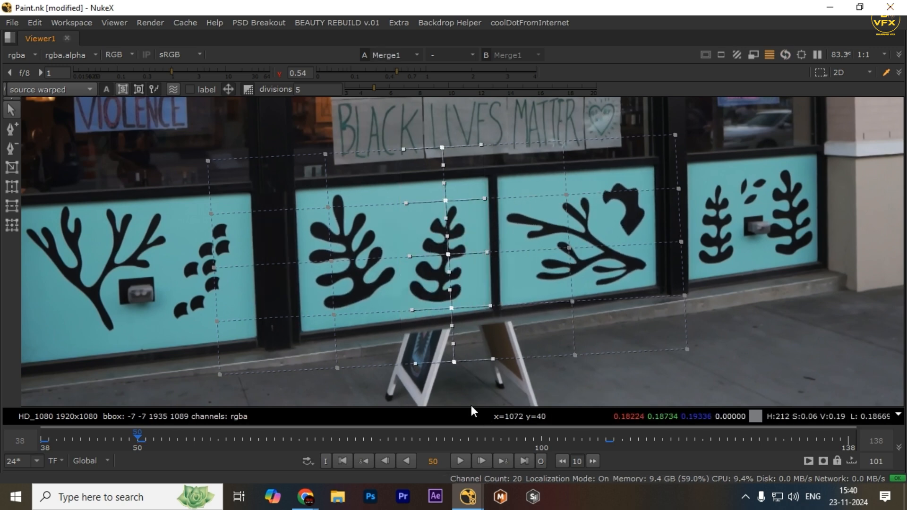
key(KP_4)
key(KP_4)
key(KP_4)
key(2)
key(1)
key(KP_4)
key(KP_4)
key(KP_4)
key(KP_4)
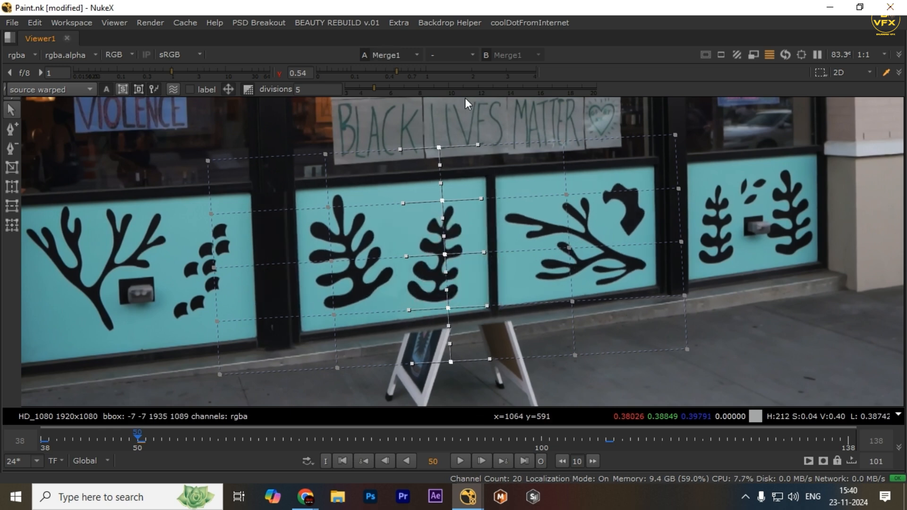
Nudge the fourth column of grid points right and check the branch artwork against the plate
drag(467, 101, 588, 387)
key(KP_6)
key(KP_6)
key(2)
key(1)
drag(528, 122, 614, 410)
key(KP_6)
key(KP_6)
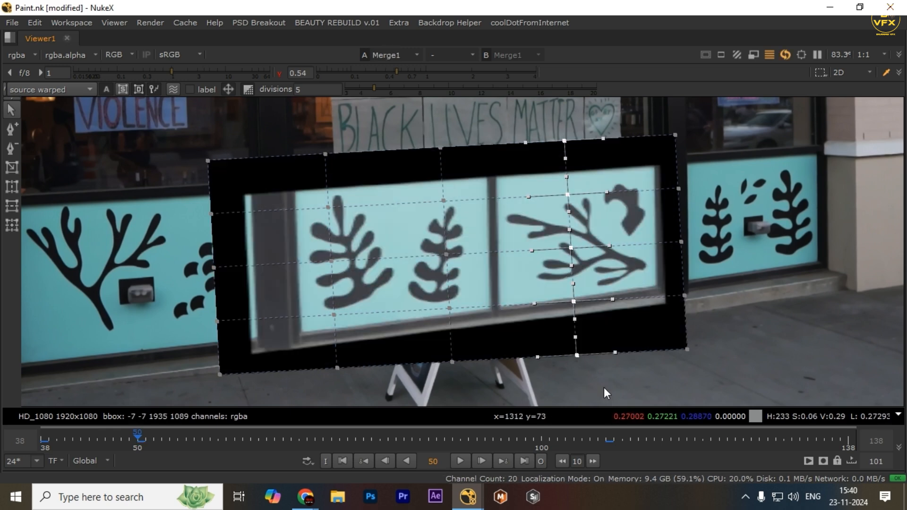
key(2)
key(1)
key(2)
Nudge the two leftmost columns of grid points slightly left
drag(185, 121, 353, 401)
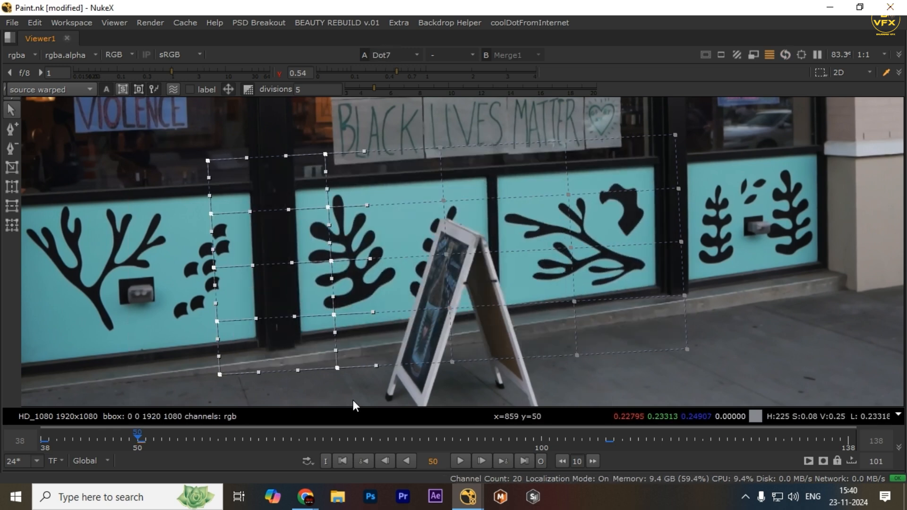
key(KP_4)
key(KP_4)
key(1)
Fine-tune the middle grid column left and back right while comparing the panel divider with the plate
drag(404, 110, 472, 375)
key(2)
key(KP_4)
key(1)
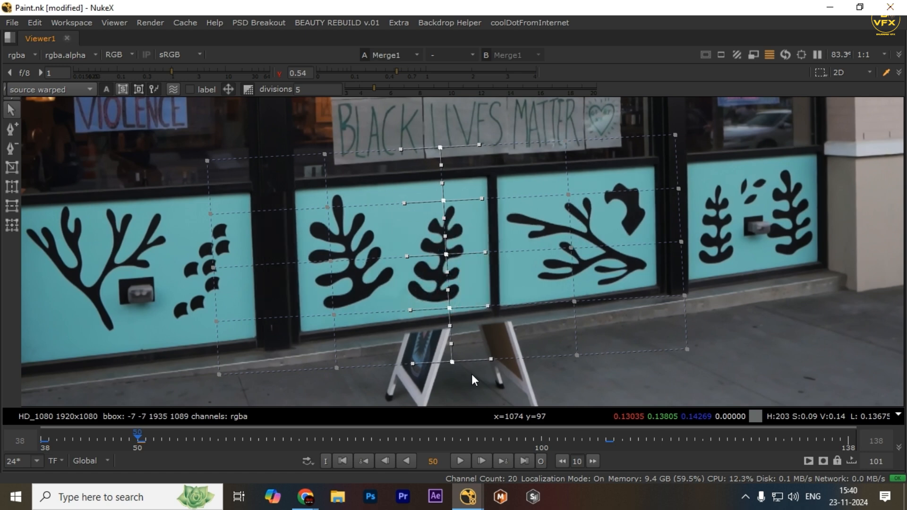
key(2)
key(1)
key(2)
key(1)
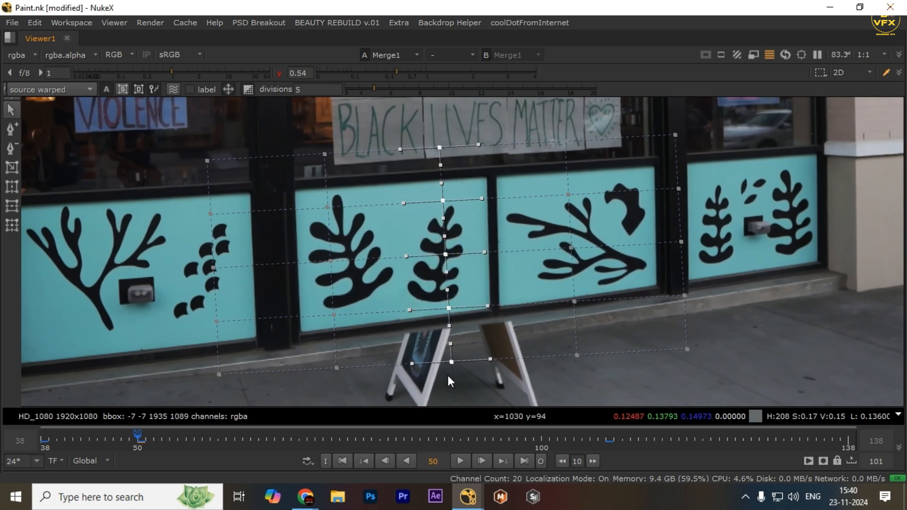
key(KP_6)
key(2)
key(1)
key(2)
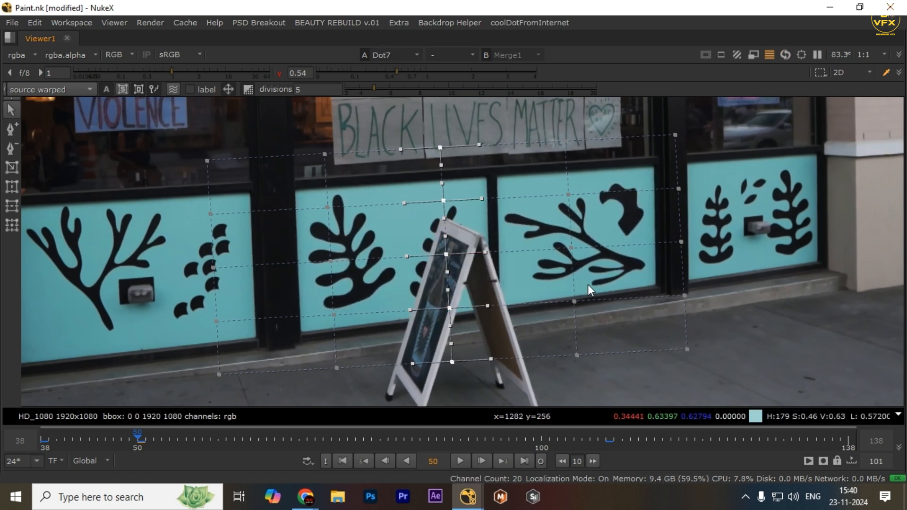
key(1)
Select the two rightmost columns of grid points and nudge them left
drag(541, 197, 495, 222)
key(2)
key(1)
drag(686, 140, 504, 412)
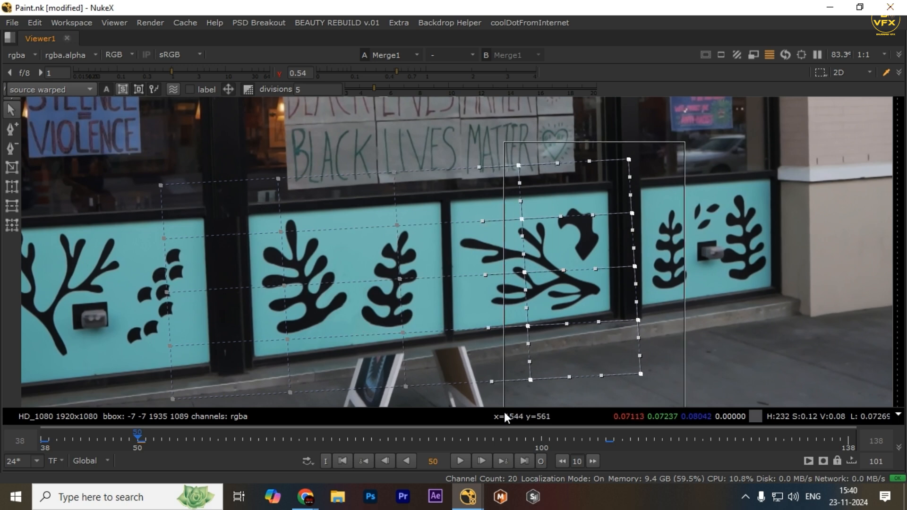
key(KP_4)
key(KP_4)
key(KP_4)
Fine-tune the third and fourth grid columns horizontally, comparing the patch with the plate
drag(369, 152, 562, 392)
key(KP_4)
key(2)
key(1)
key(KP_6)
key(KP_6)
key(KP_6)
key(KP_6)
Nudge the fourth grid column left, compare it with the plate and deselect the points
drag(573, 133, 429, 444)
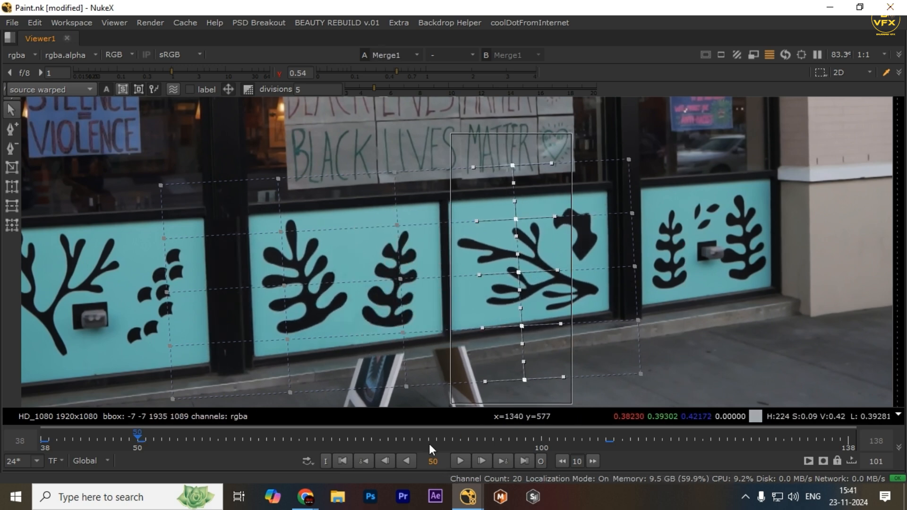
key(KP_4)
key(2)
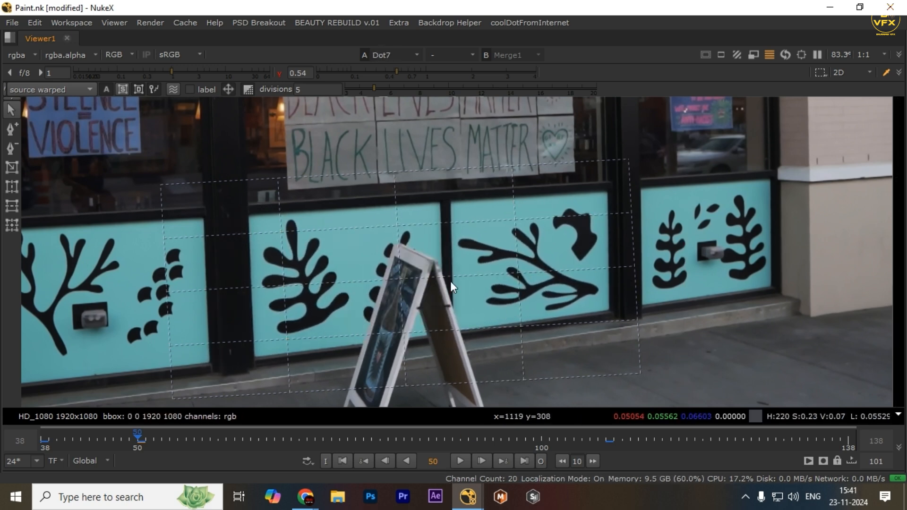
click(456, 276)
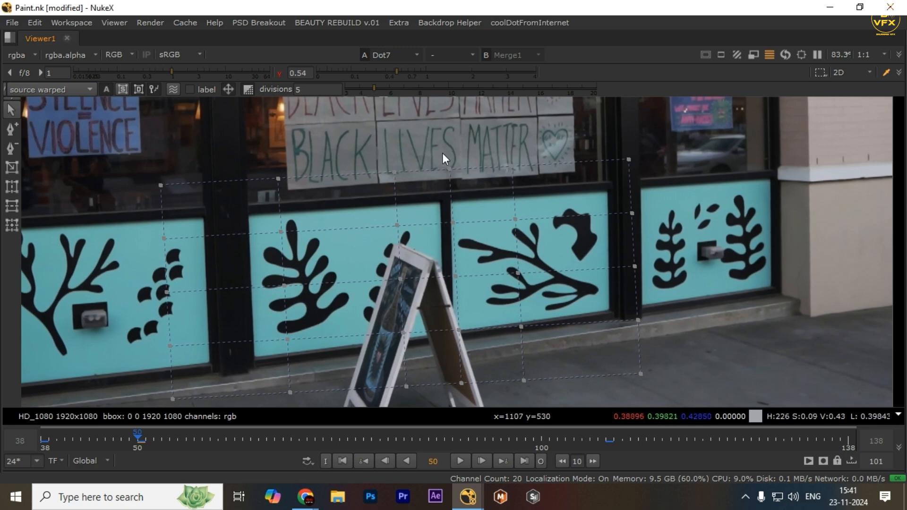
Select the grid column at the divider between the two middle panels and compare the patch with the plate
drag(445, 159, 476, 430)
scroll(470, 311, up, 3)
key(1)
key(2)
key(1)
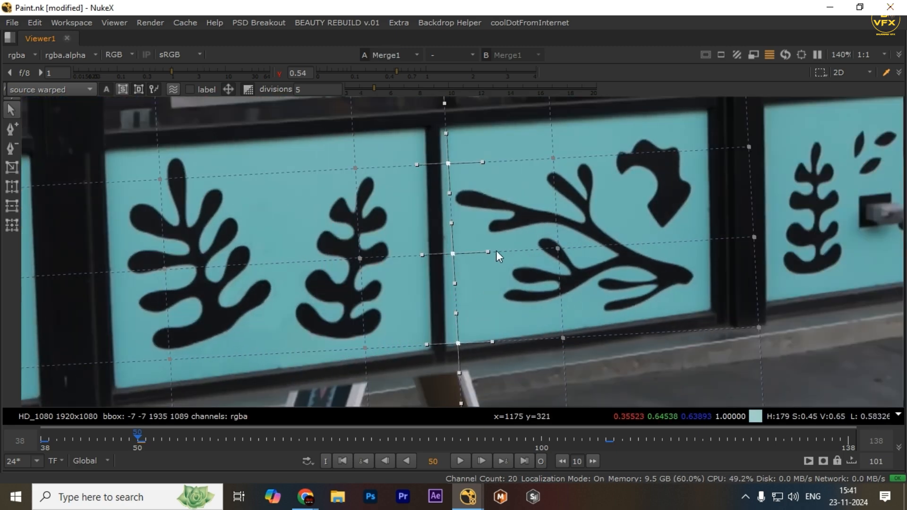
Add a grid column just right of the panel divider, reselect the divider column and compare the patch with the plate
click(496, 250)
scroll(498, 252, down, 4)
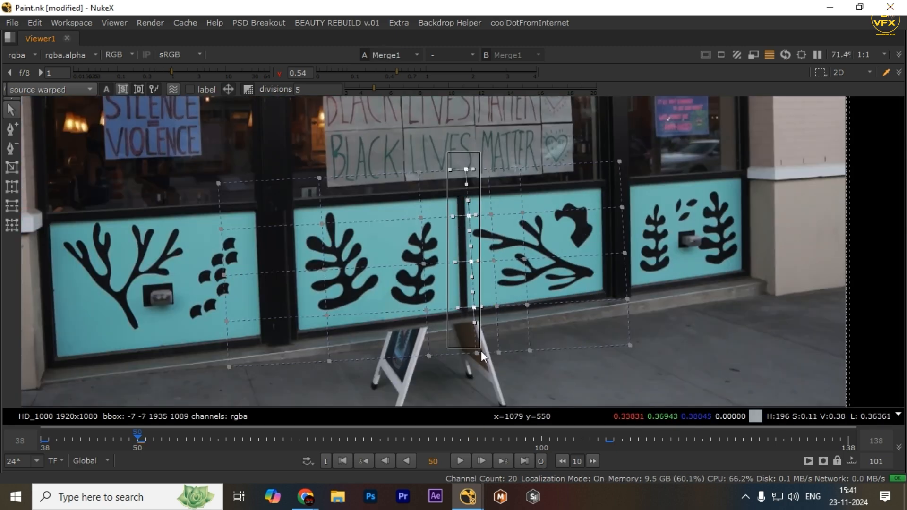
drag(481, 351, 481, 352)
scroll(478, 275, up, 2)
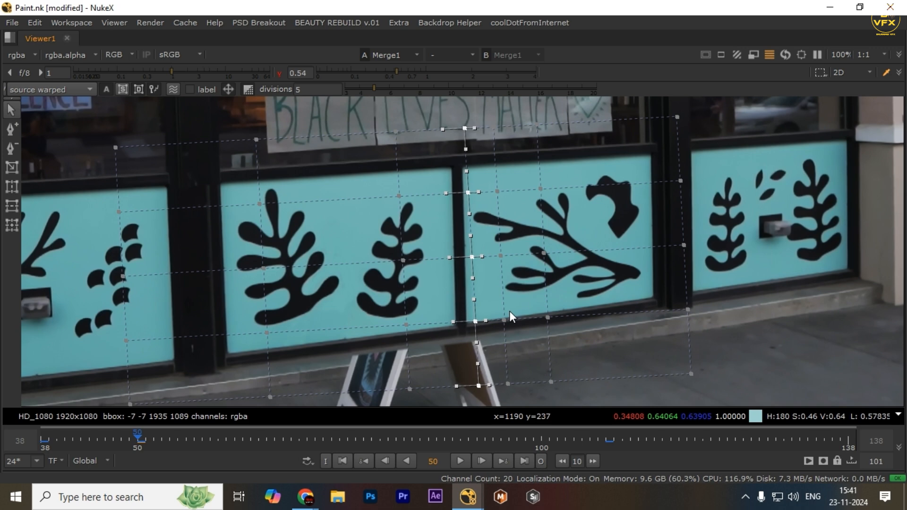
key(2)
key(1)
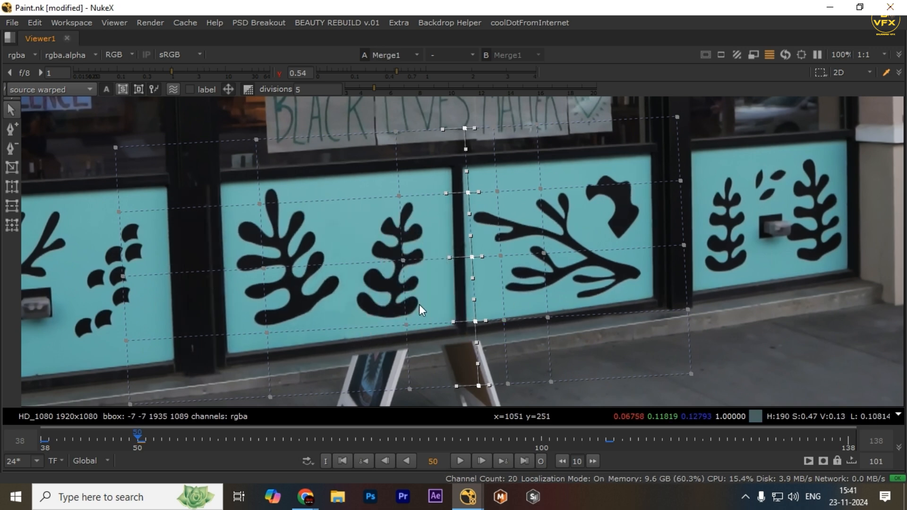
Select the grid column running through the small leaf left of the divider and compare the patch with the plate
scroll(417, 307, down, 1)
mouse_move(355, 120)
mouse_down()
mouse_move(431, 274)
mouse_move(424, 406)
mouse_up()
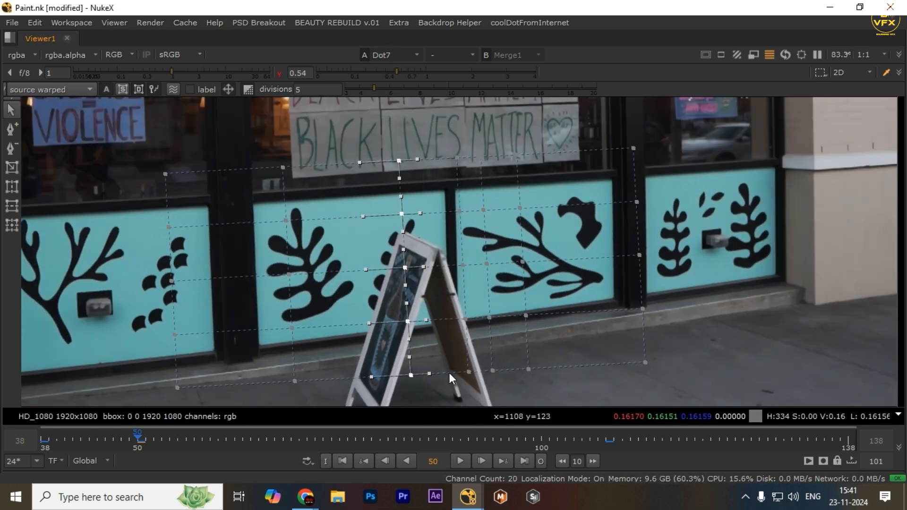
key(2)
scroll(505, 300, down, 1)
key(1)
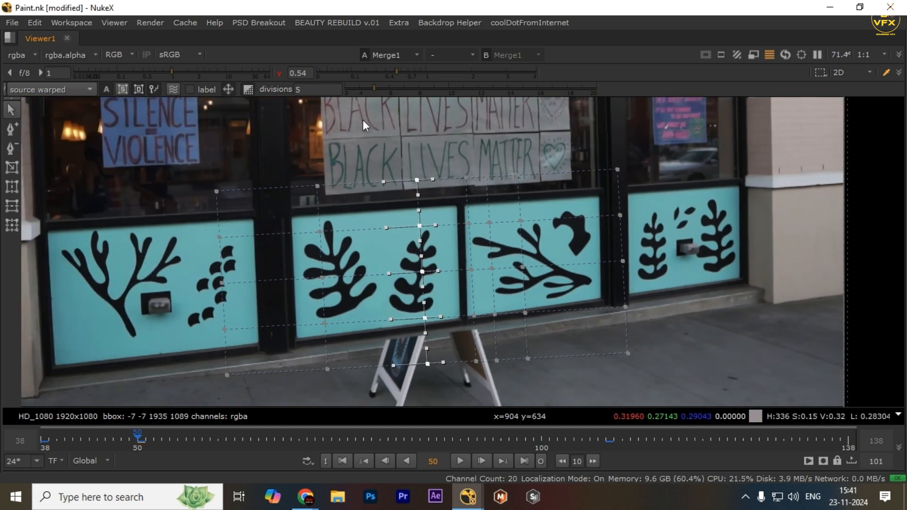
Add two grid columns close together just left of the panel divider
scroll(448, 257, up, 2)
ctrl+alt+click(455, 276)
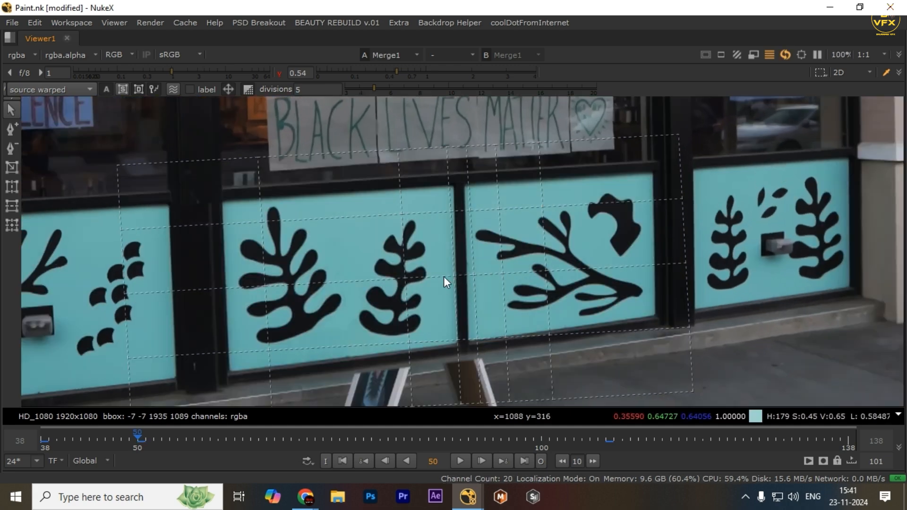
ctrl+alt+click(444, 276)
Select all points of the new grid column nearest the divider's left edge, from top to bottom
drag(470, 386, 469, 386)
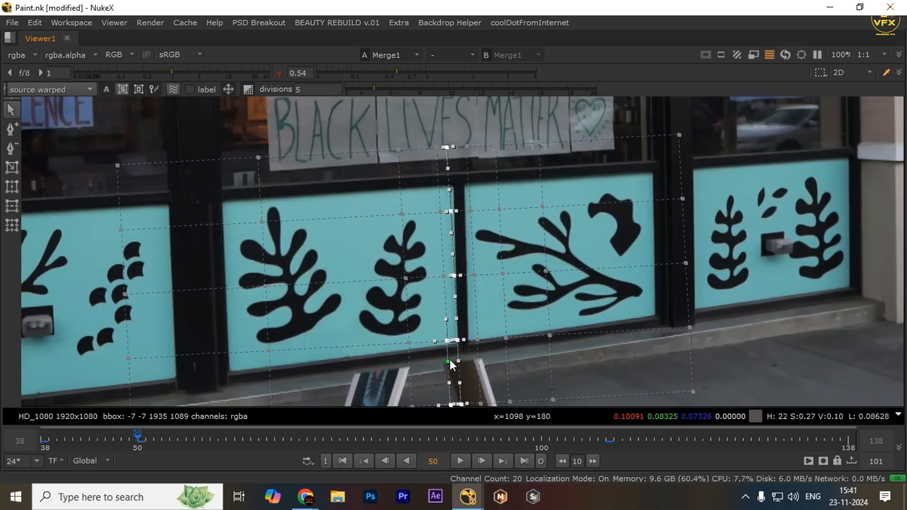
scroll(450, 359, up, 3)
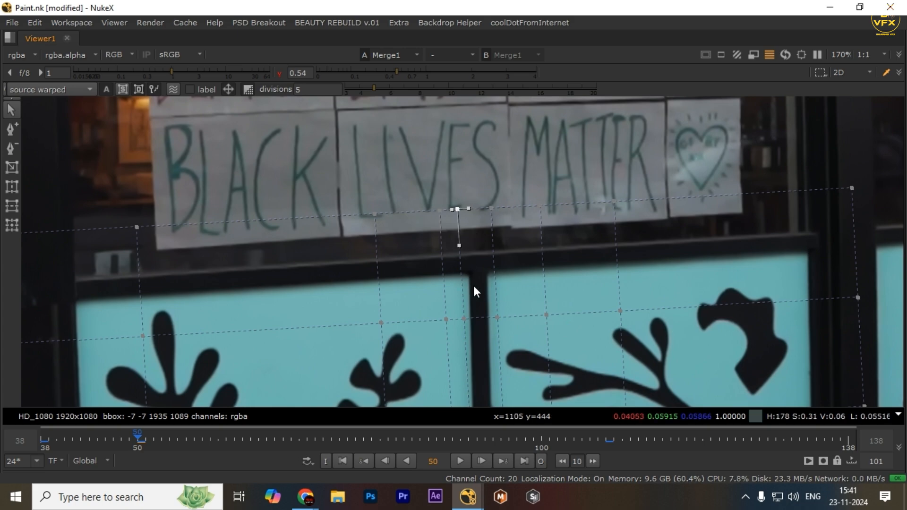
drag(465, 342, 464, 343)
drag(455, 315, 450, 265)
scroll(450, 264, down, 1)
scroll(449, 265, up, 3)
drag(487, 392, 418, 344)
scroll(417, 344, down, 1)
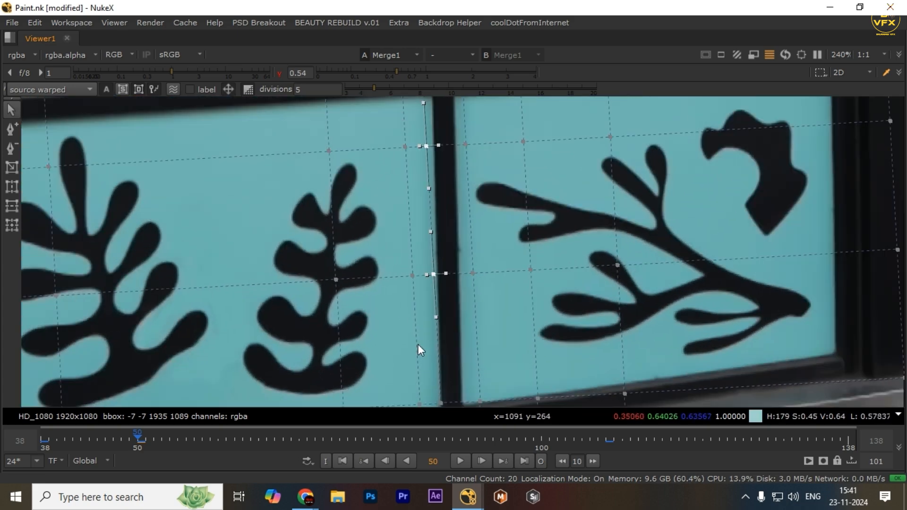
drag(449, 378, 460, 212)
drag(435, 355, 435, 355)
scroll(452, 259, down, 3)
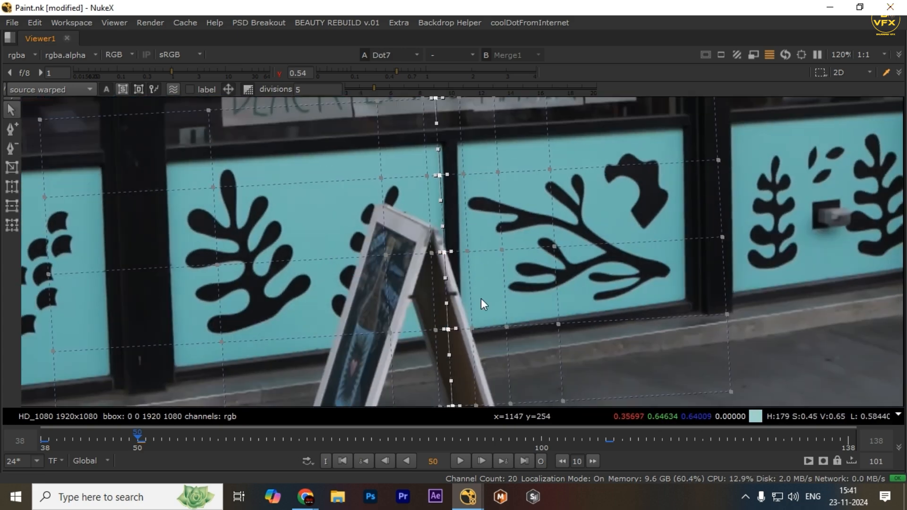
Nudge the selected grid column left in small increments while comparing the divider with the plate
key(KP_4)
key(1)
key(2)
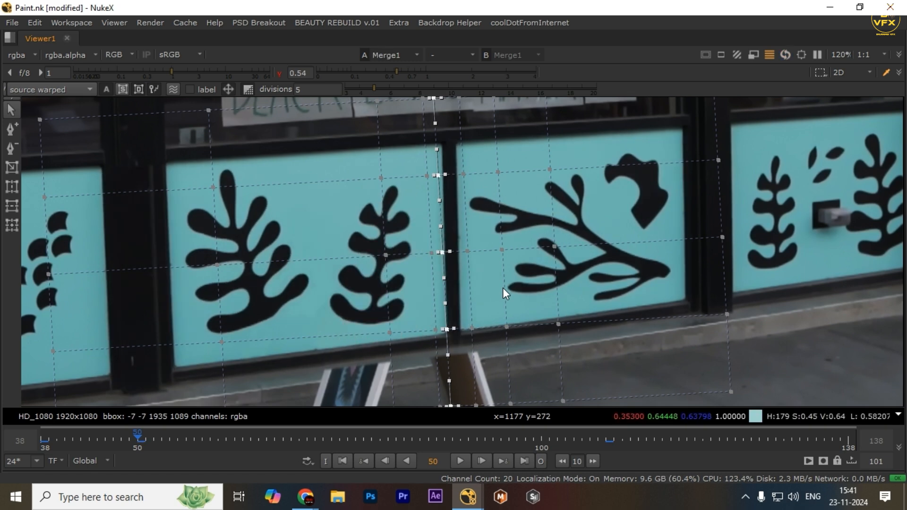
key(1)
key(2)
key(KP_4)
Hide the grid overlay, compare the patched panels with the plate around the divider, and show the overlay again
key(q)
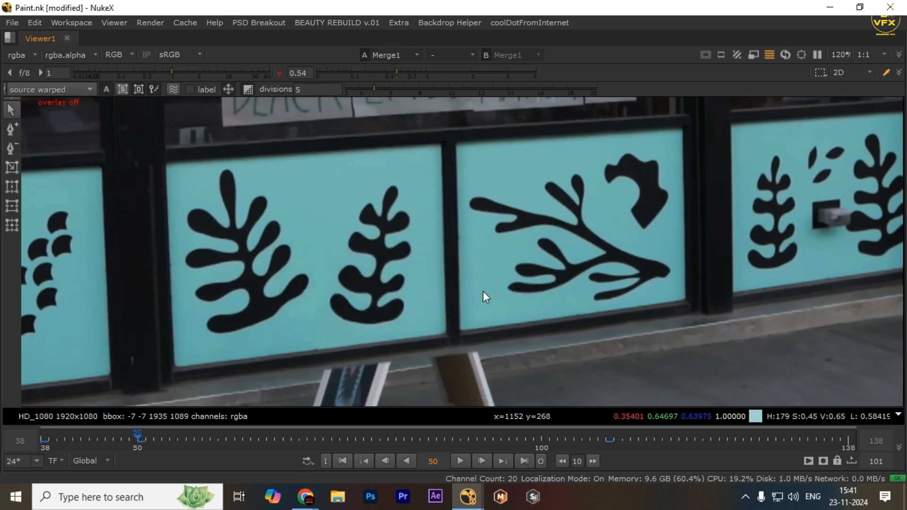
key(1)
scroll(407, 274, down, 1)
drag(407, 274, 446, 279)
key(2)
key(1)
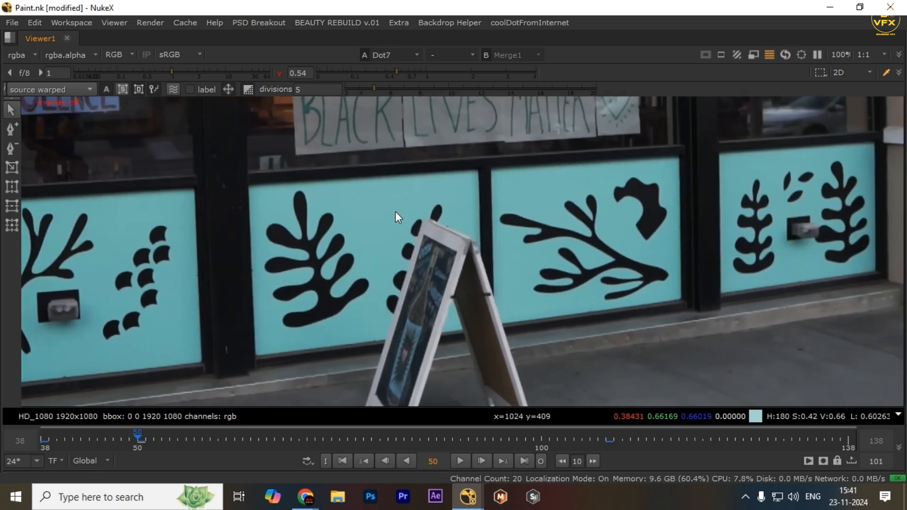
key(2)
key(q)
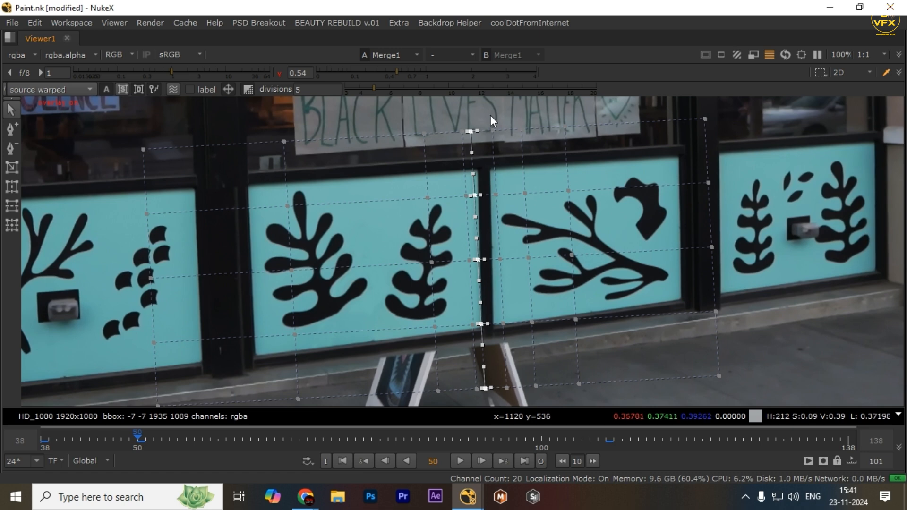
Add a grid column along the divider's right edge and select all points of the column just beyond it
drag(491, 115, 504, 282)
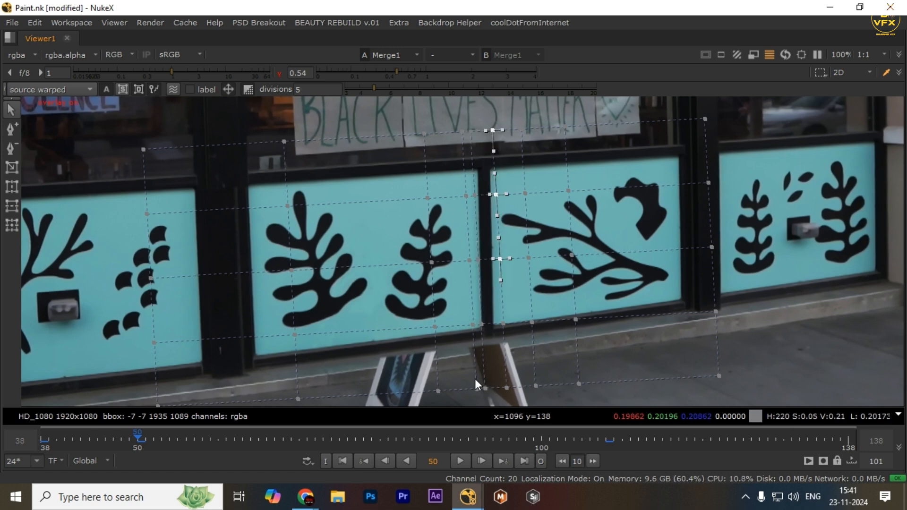
ctrl+alt+click(499, 387)
drag(501, 112, 501, 177)
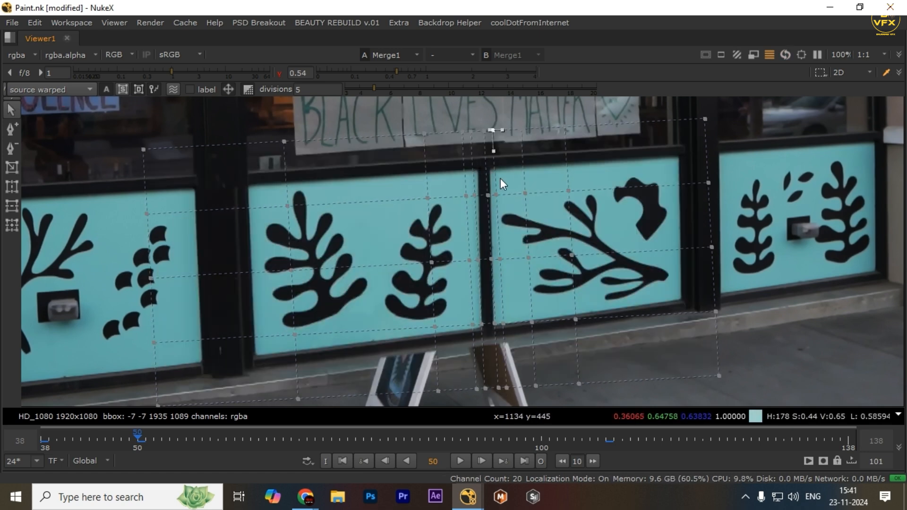
shift+click(500, 260)
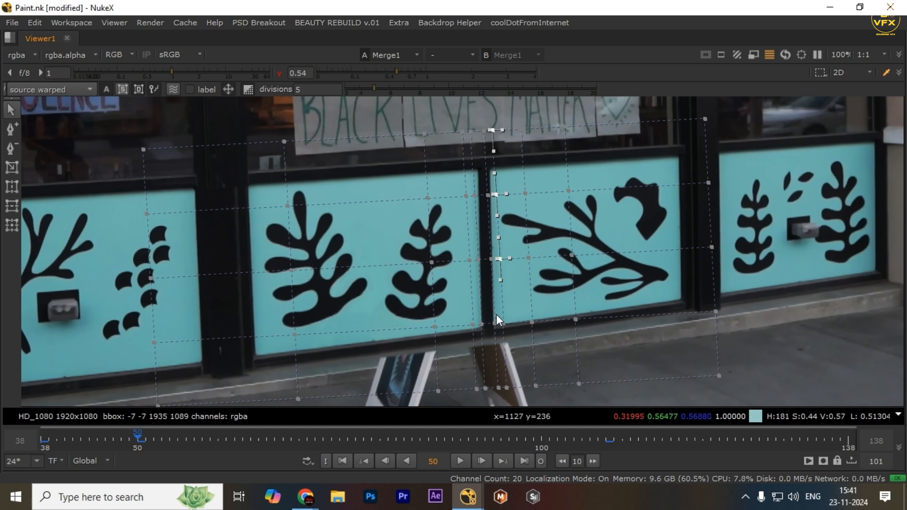
shift+click(503, 325)
shift+click(506, 389)
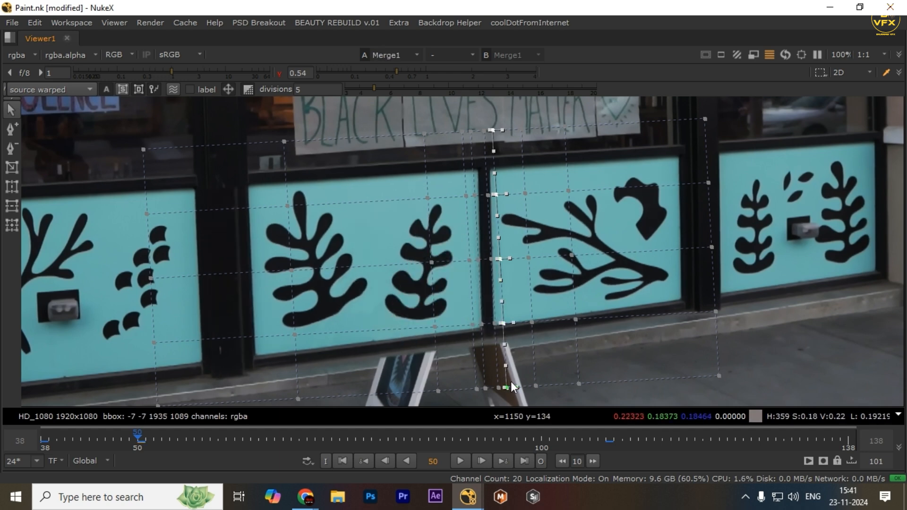
Add a grid column between the two leaves left of the divider, select it and compare the patch with the plate
click(361, 265)
ctrl+alt+click(362, 266)
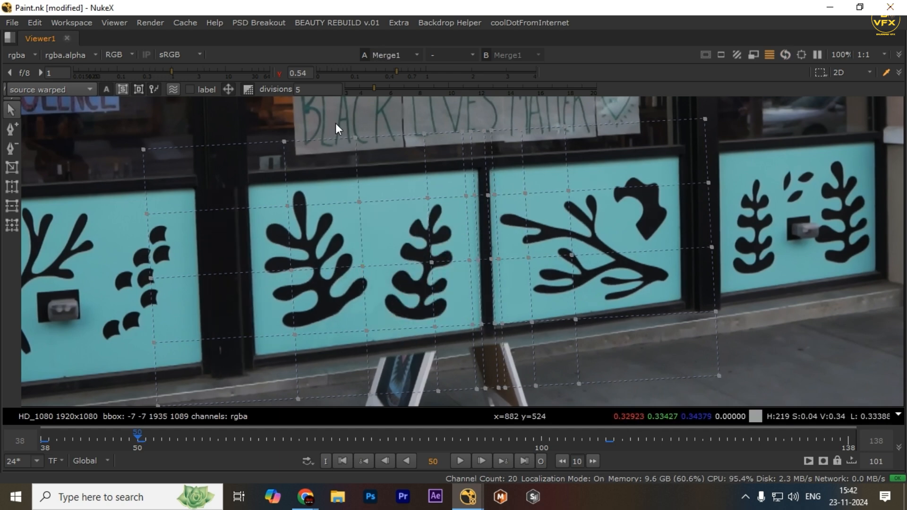
drag(335, 123, 384, 428)
key(1)
key(2)
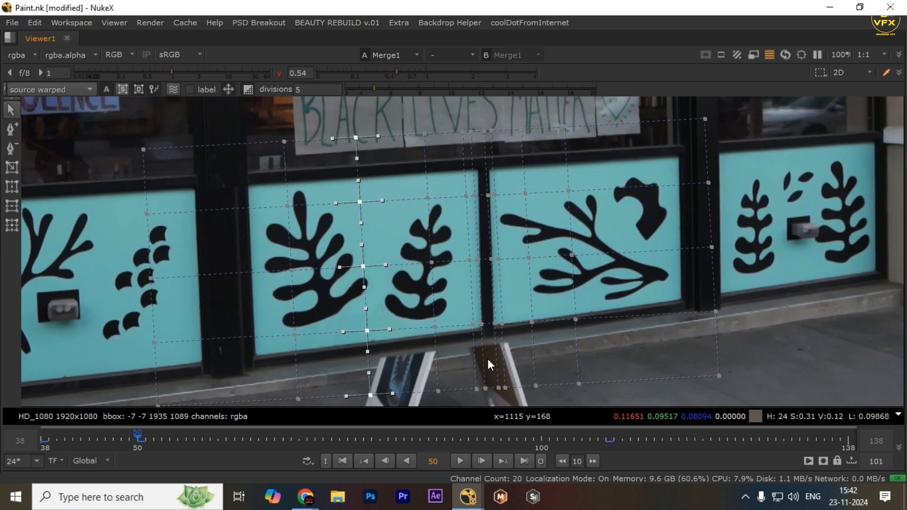
Hide the grid overlay and compare the warped patch with the plate, both close up and across the whole frame
key(o)
key(1)
key(2)
scroll(345, 301, up, 3)
mouse_move(316, 266)
mouse_down()
mouse_move(452, 334)
mouse_move(434, 273)
mouse_up()
scroll(411, 305, down, 3)
key(1)
scroll(449, 335, down, 5)
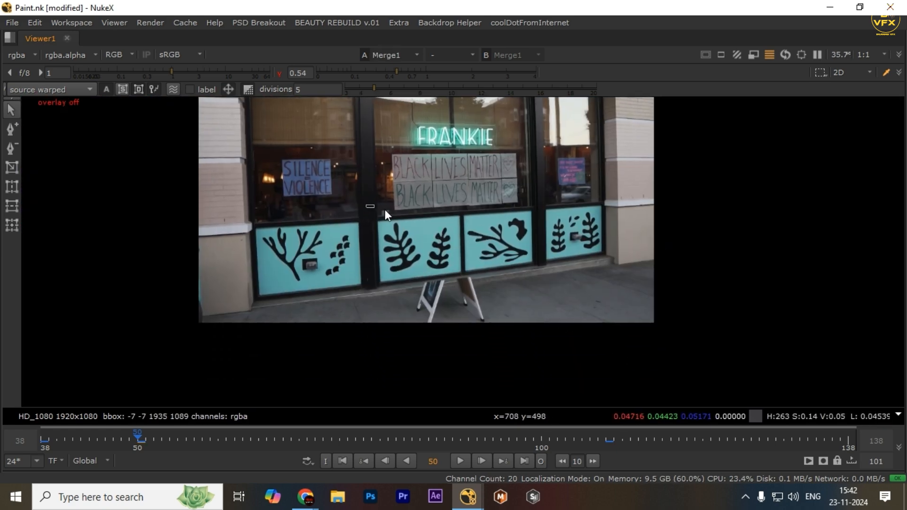
Show the final Write1 output in the viewer with the overlay hidden
key(space)
scroll(381, 349, up, 8)
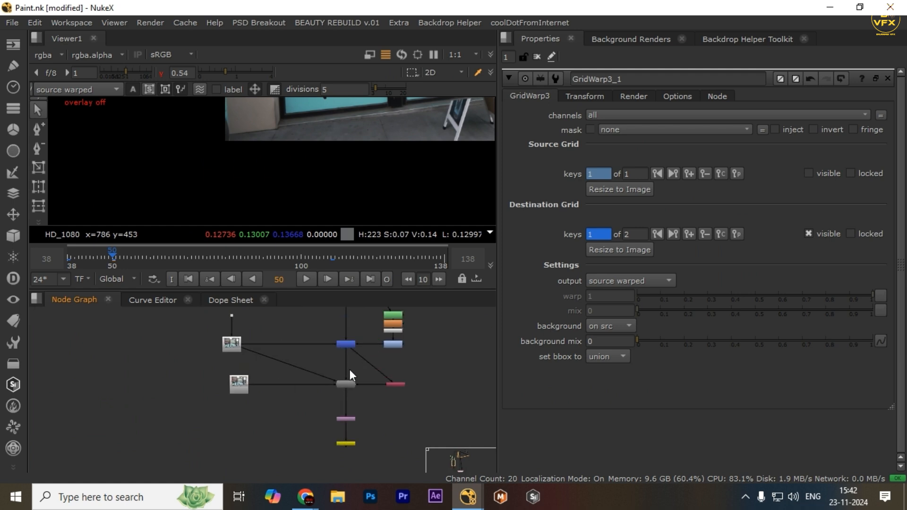
scroll(378, 397, up, 3)
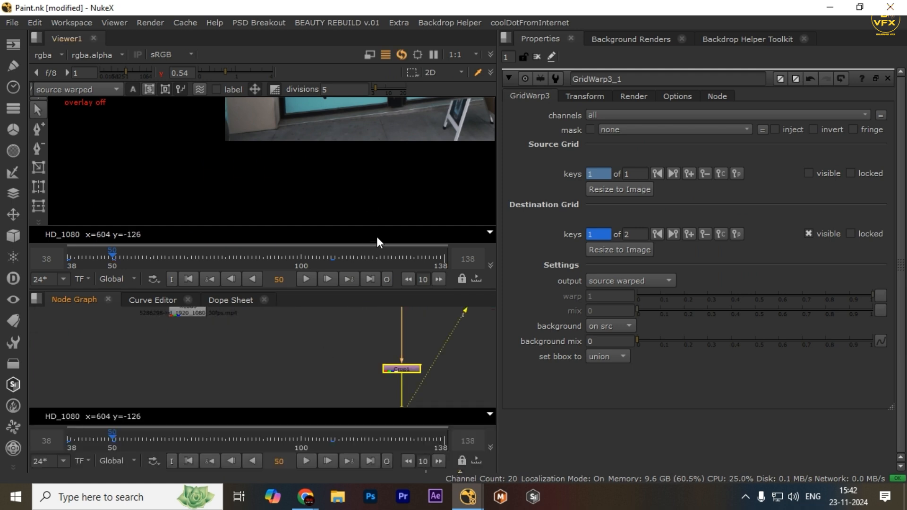
key(space)
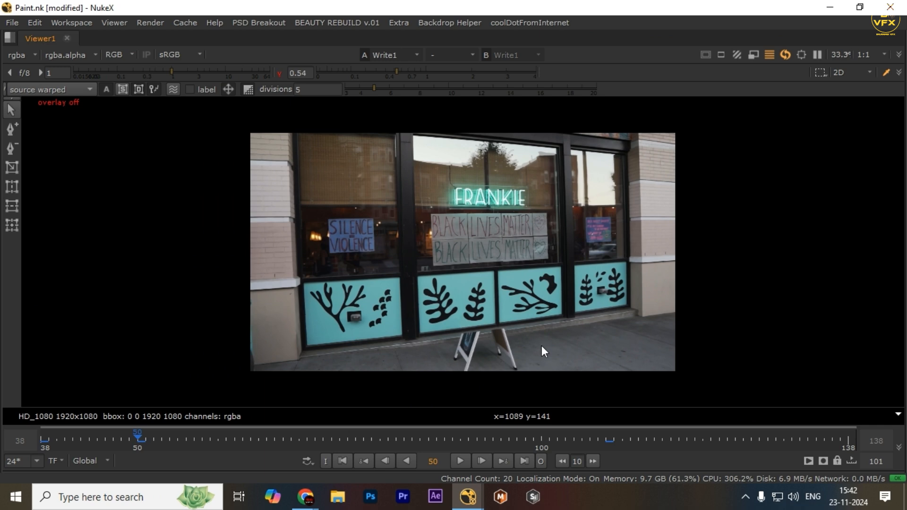
key(o)
key(o)
scroll(500, 333, up, 1)
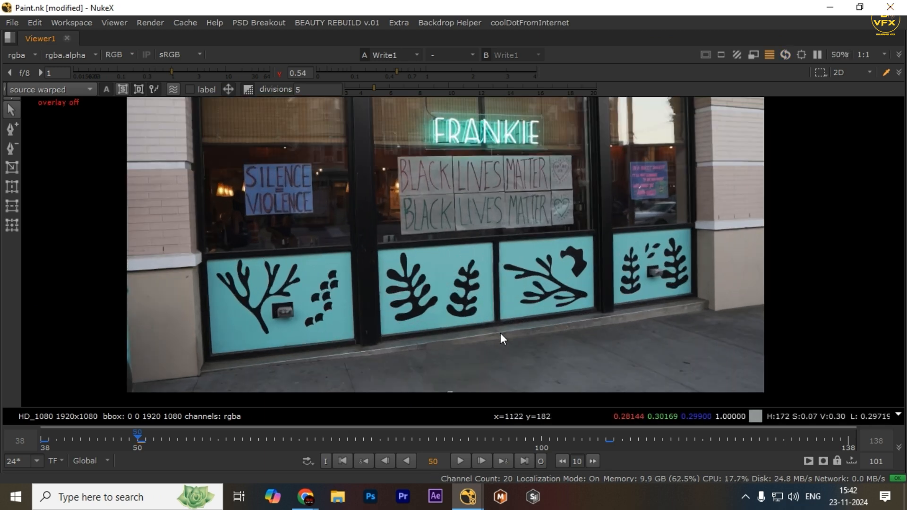
Compare the Write1 output with the original plate around the removed sign and the storefront panels
key(2)
key(1)
key(2)
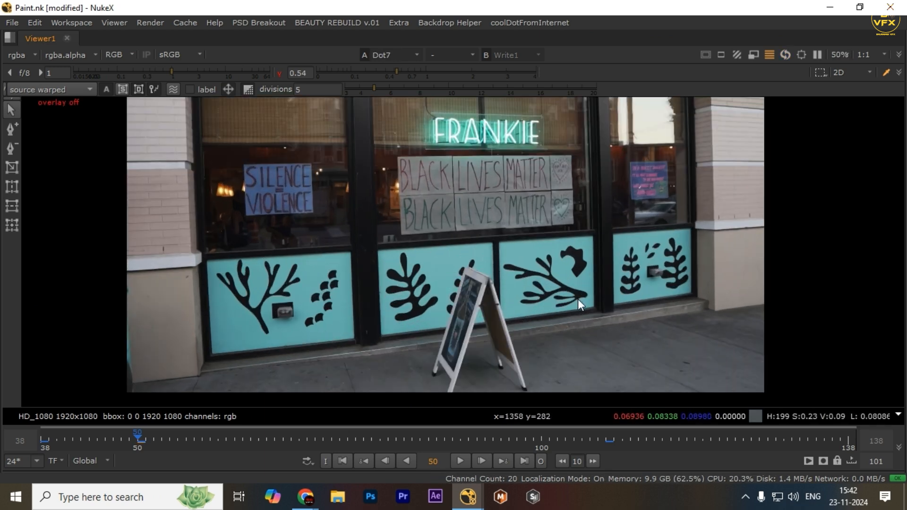
key(1)
key(2)
scroll(506, 277, up, 2)
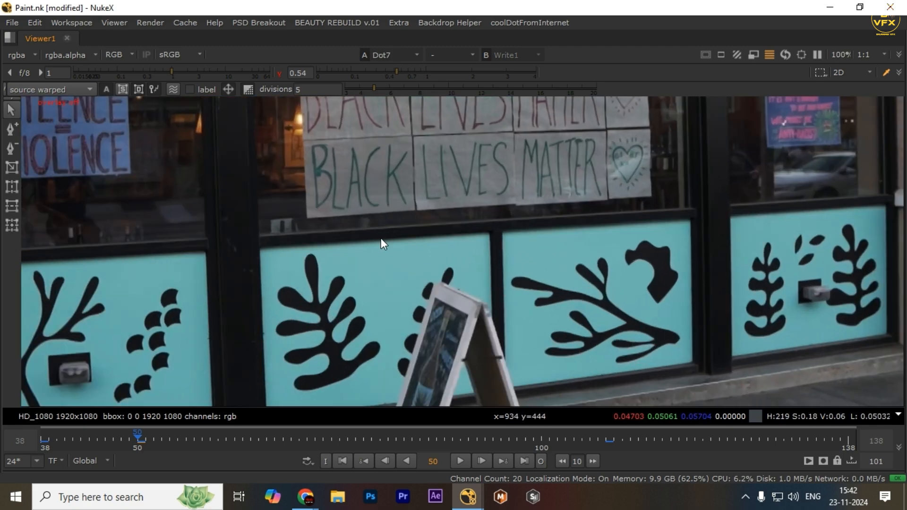
key(1)
key(2)
key(1)
key(2)
scroll(506, 305, down, 1)
drag(505, 305, 477, 248)
key(1)
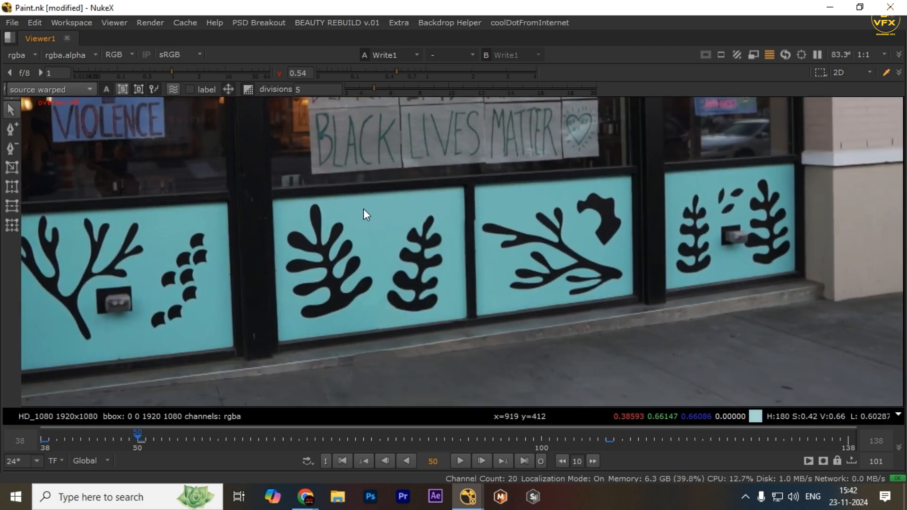
key(2)
key(1)
Open the Roto12 mask node and check its shape over the Write1 output
key(space)
scroll(340, 406, up, 5)
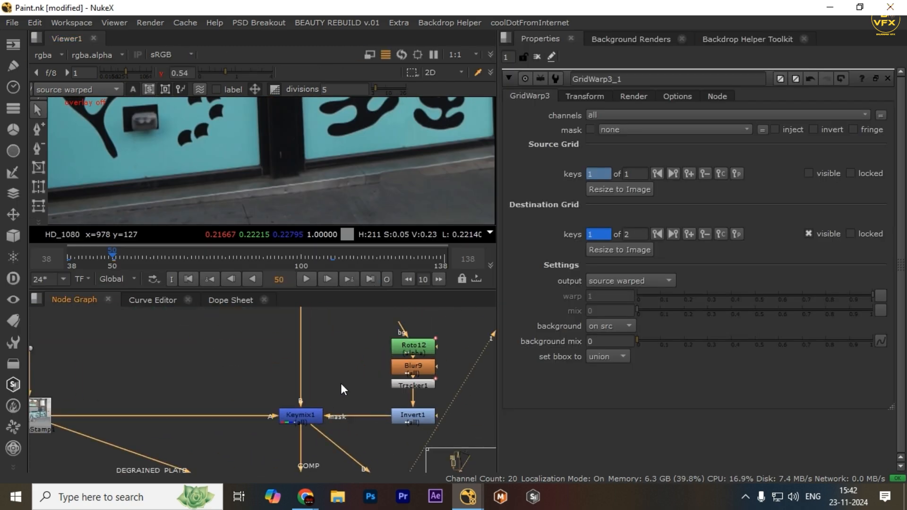
double_click(414, 345)
key(space)
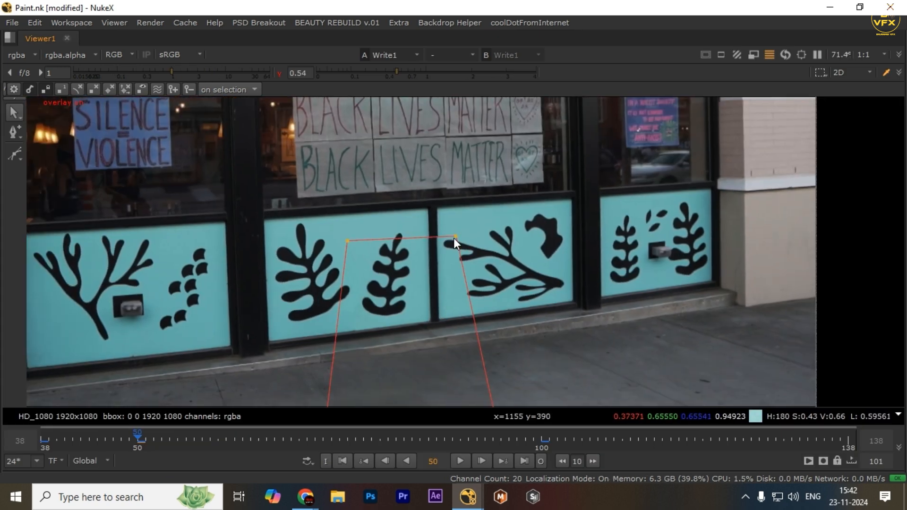
Display the plate from Dot20 in the viewer with the Roto12 shape framed around the sidewalk sign
key(space)
drag(296, 313, 180, 377)
key(1)
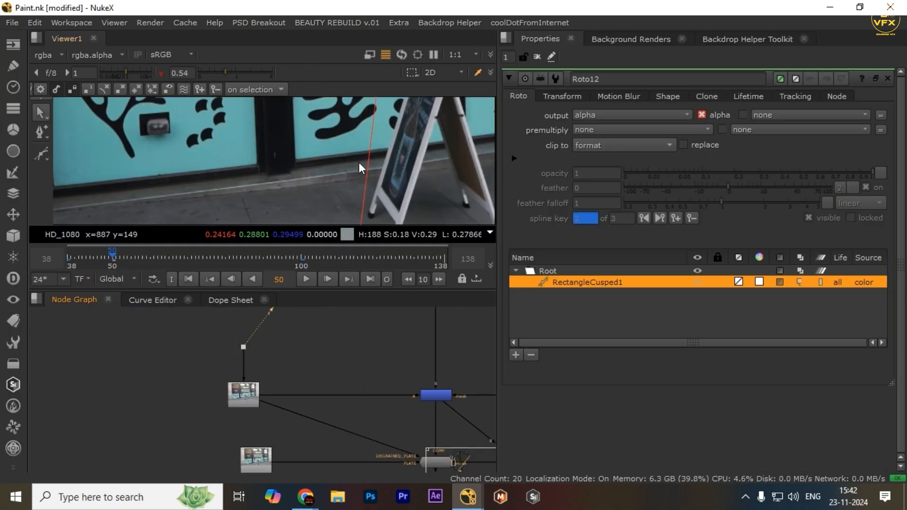
scroll(359, 163, down, 2)
drag(358, 163, 297, 196)
drag(463, 397, 337, 402)
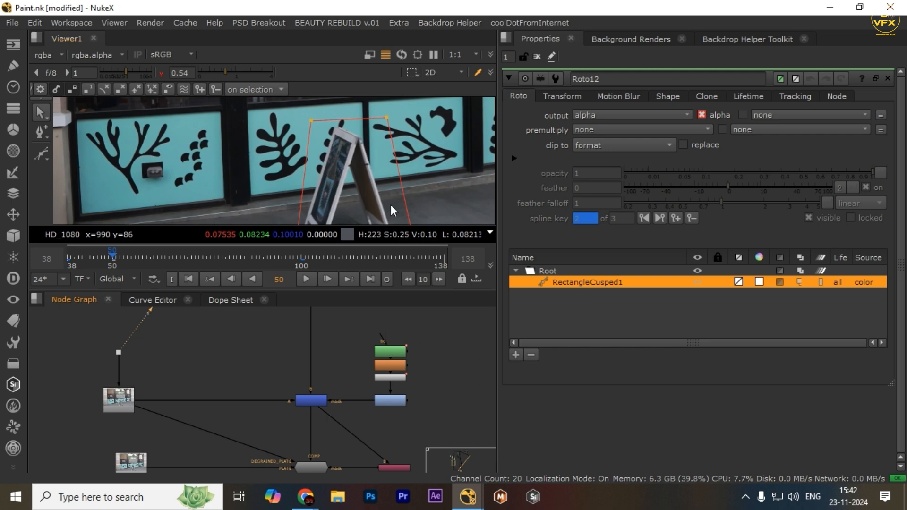
key(space)
key(space)
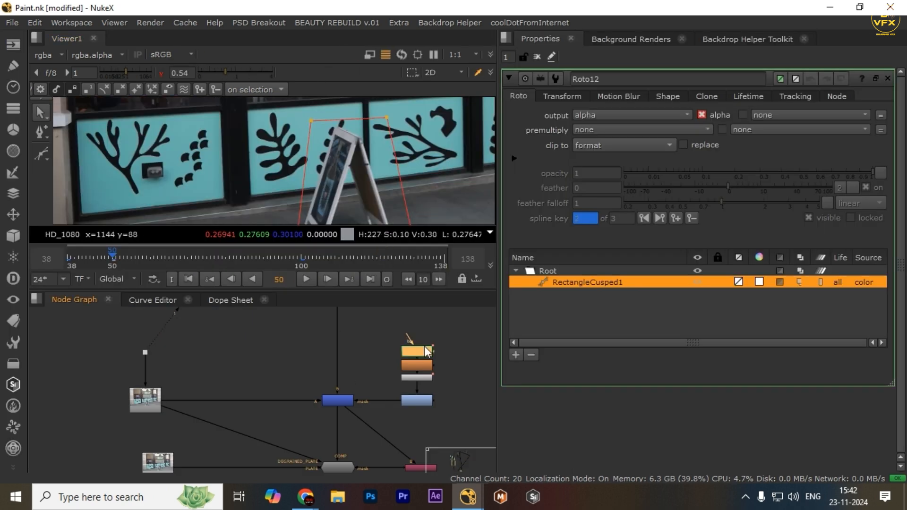
Pull the two upper corner points of the Roto12 shape in toward the top of the sign at frame 50
key(space)
scroll(390, 281, up, 3)
drag(382, 281, 357, 296)
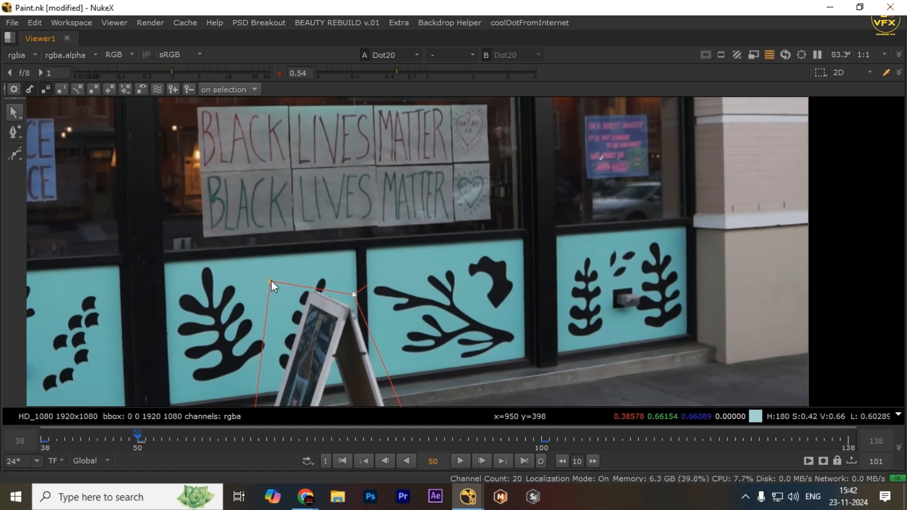
drag(272, 281, 288, 284)
drag(354, 297, 494, 251)
scroll(353, 294, down, 1)
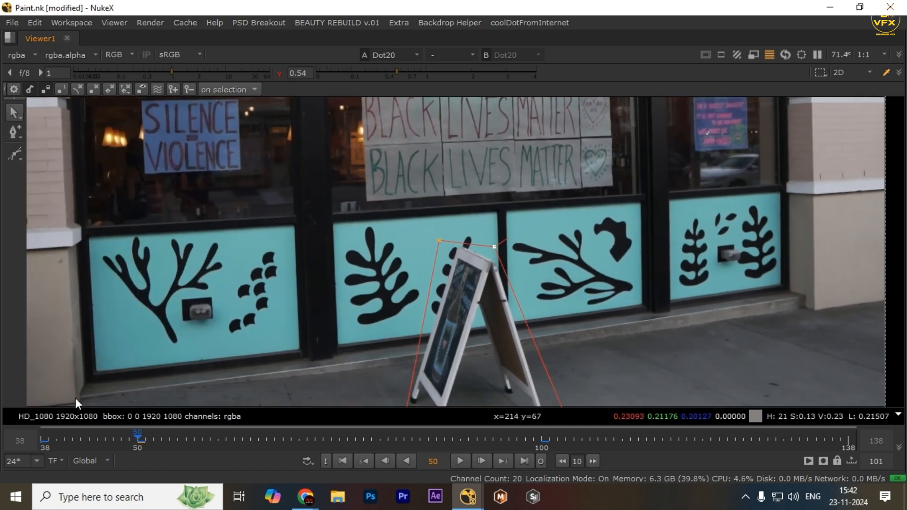
Go to frame 38 and delete all shape keyframes of the Roto12 mask in the Dope Sheet
click(43, 446)
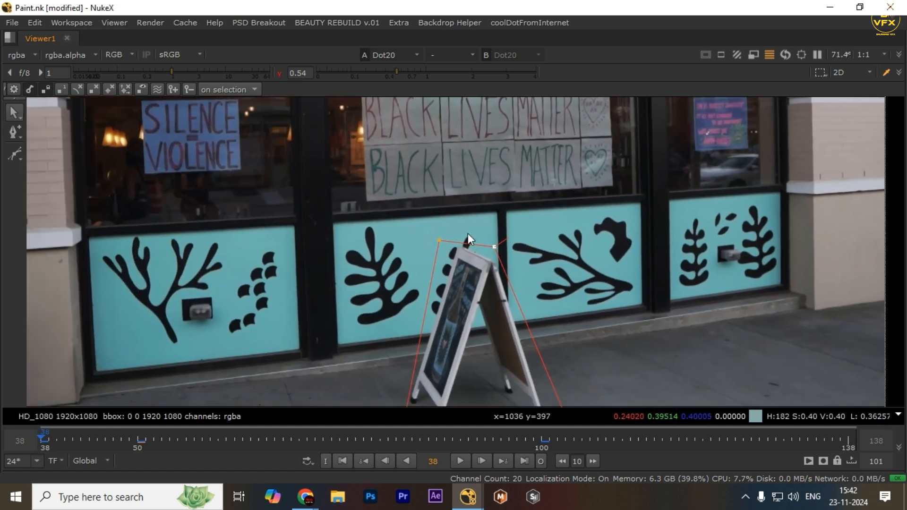
key(ctrl+a)
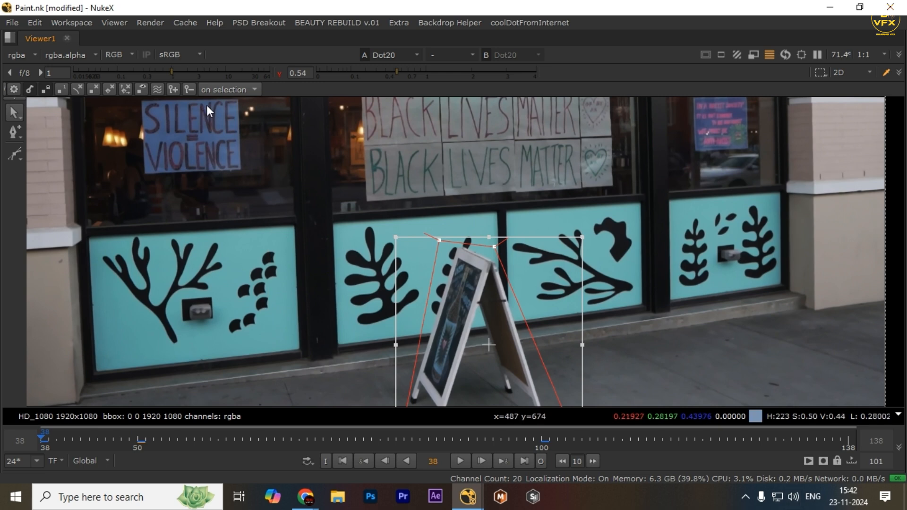
key(space)
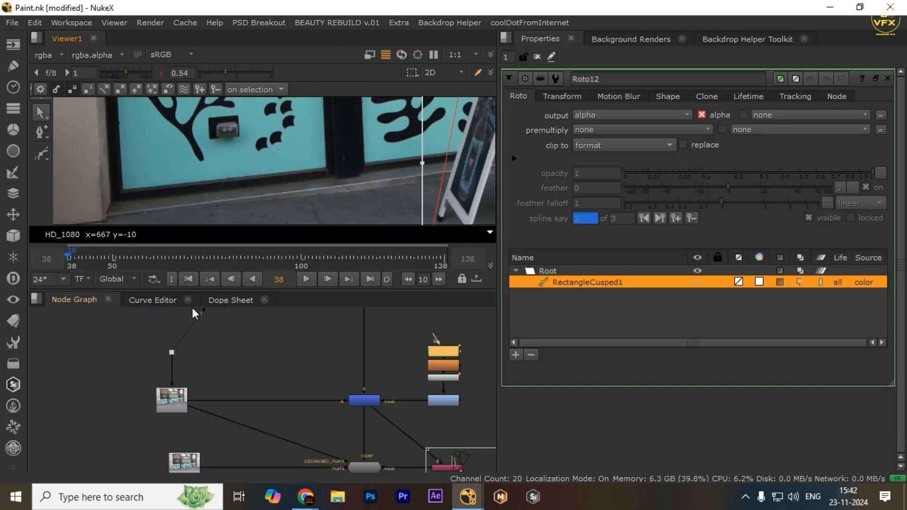
click(222, 300)
drag(242, 365, 215, 320)
key(Delete)
mouse_move(361, 367)
mouse_down()
mouse_move(369, 351)
mouse_move(437, 310)
mouse_up()
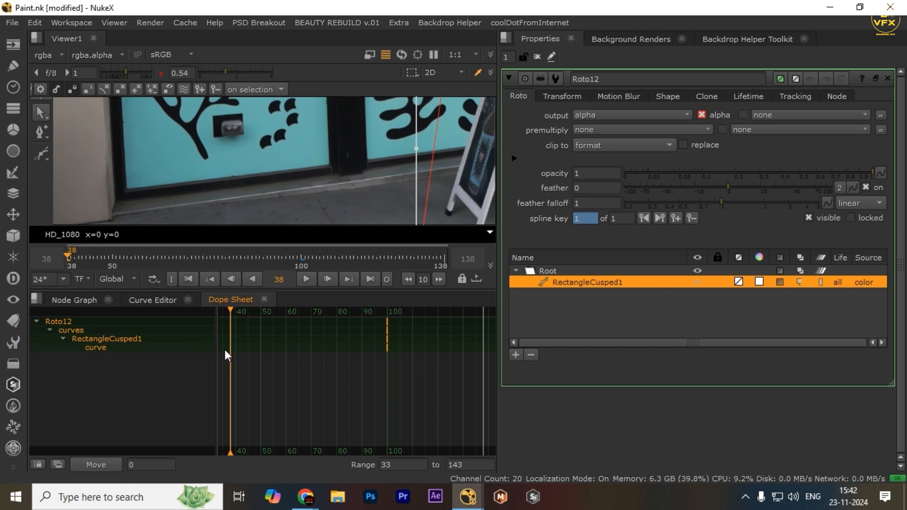
key(Delete)
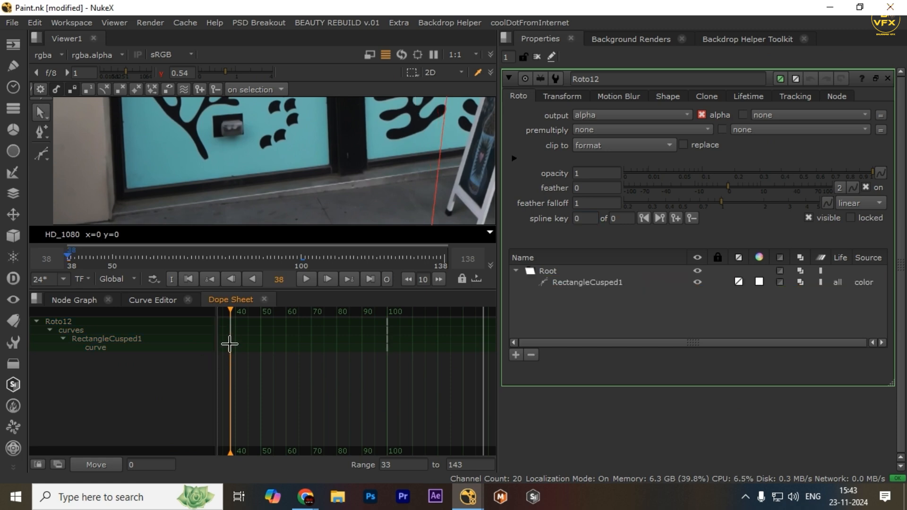
drag(262, 377, 218, 312)
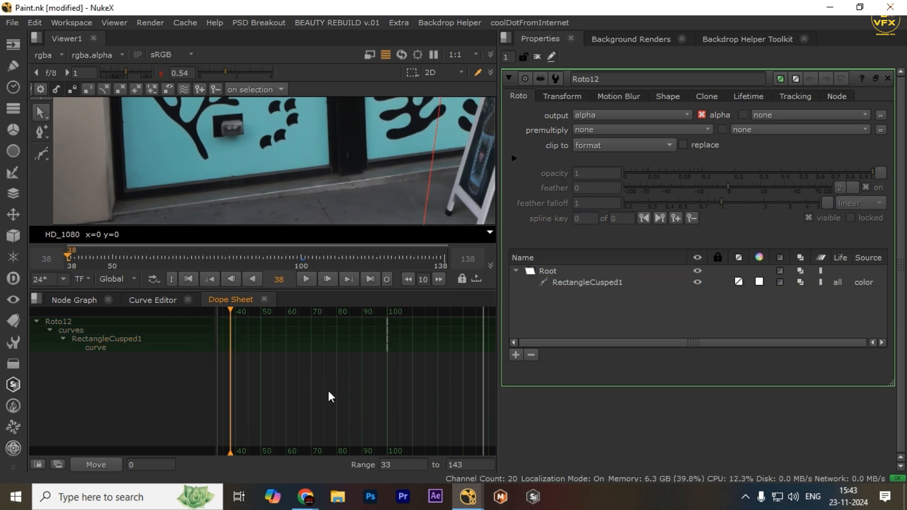
key(space)
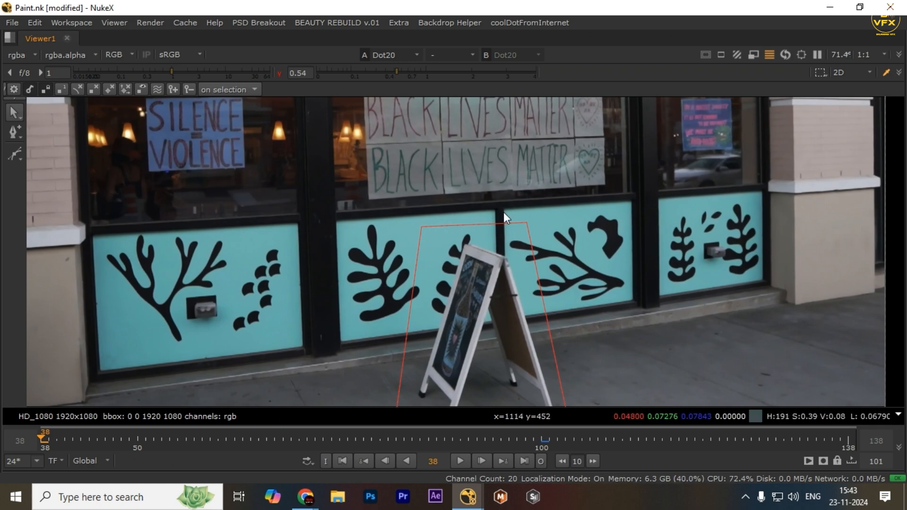
Tighten the four corner points of the Roto12 shape around the sidewalk sign at frame 38
scroll(492, 221, up, 3)
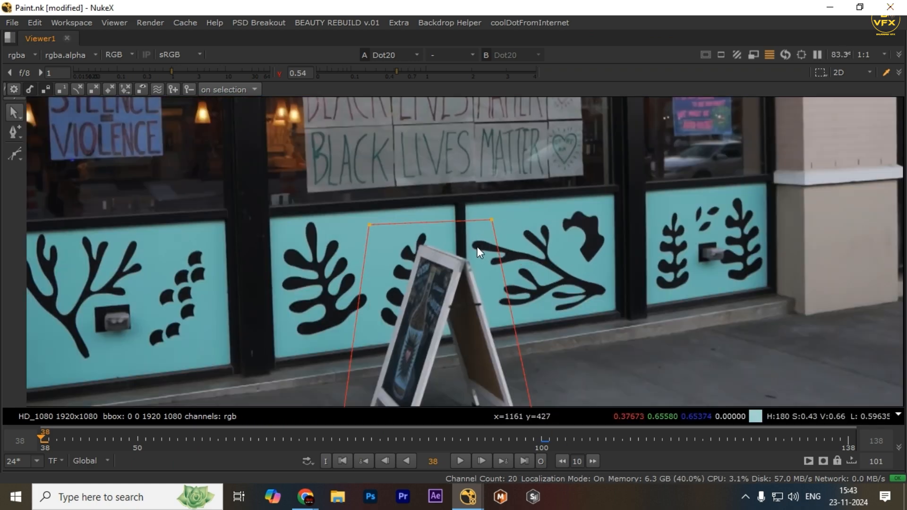
drag(489, 222, 475, 253)
drag(389, 240, 410, 240)
scroll(410, 240, up, 1)
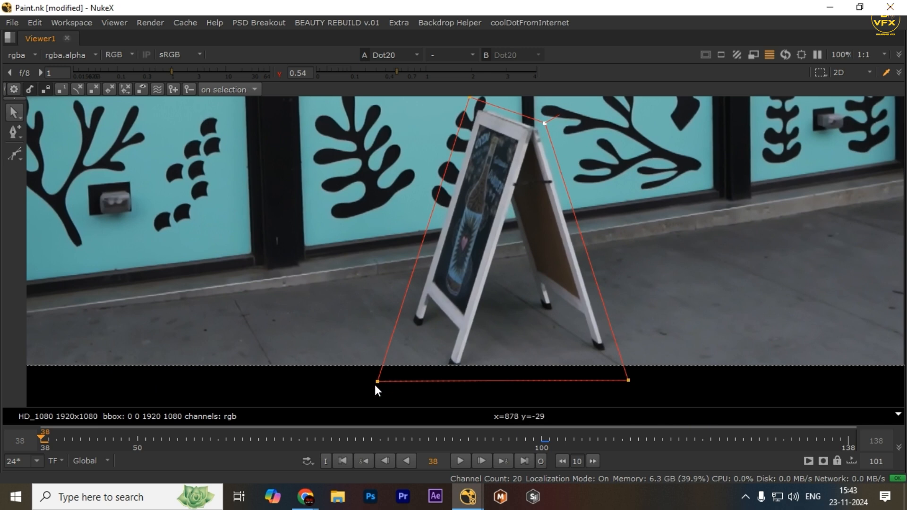
drag(378, 381, 386, 382)
drag(631, 380, 627, 381)
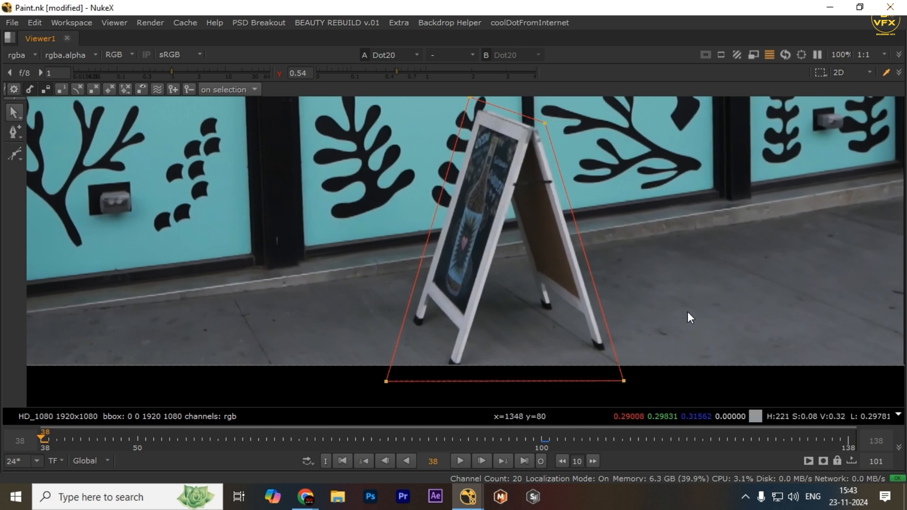
Select all points of the Roto12 shape and feather its edges outward
scroll(688, 311, down, 2)
drag(688, 311, 577, 333)
drag(586, 217, 333, 398)
scroll(449, 229, up, 2)
key(ctrl+a)
drag(494, 197, 440, 217)
click(158, 89)
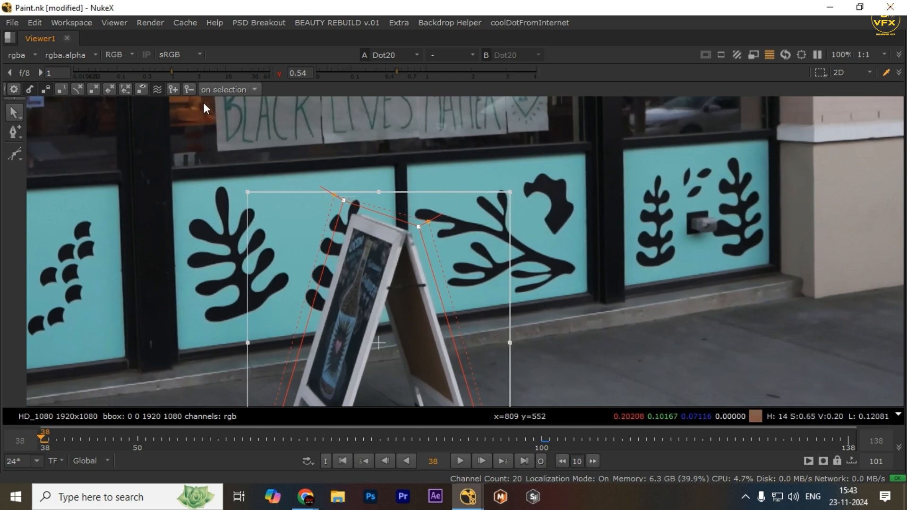
Increase the size of the Blur9 node below the mask to about 10
key(space)
double_click(470, 365)
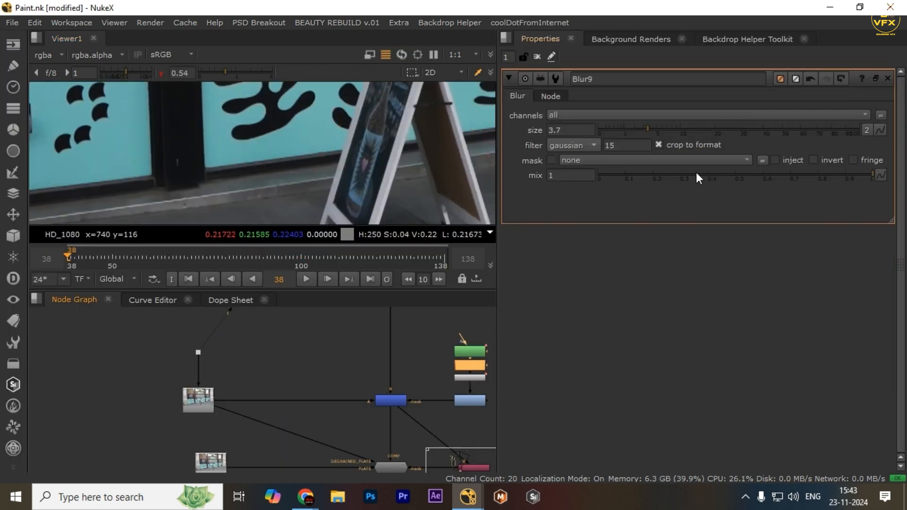
click(685, 129)
Compare the Write1 output with the original plate, inspecting the removed sign area up close with the overlay hidden
scroll(362, 341, down, 5)
key(space)
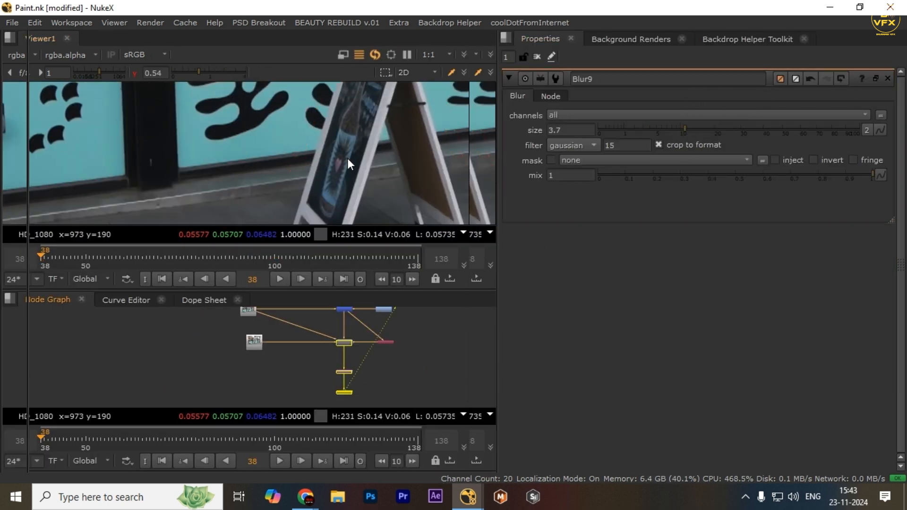
key(1)
key(f)
key(q)
key(2)
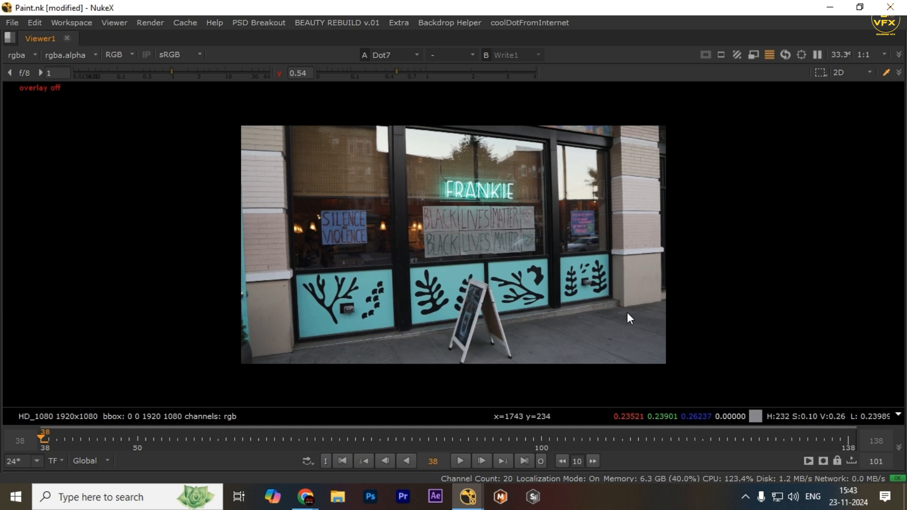
key(1)
key(q)
scroll(481, 312, up, 6)
drag(481, 313, 562, 311)
Reopen Roto12 and check its shape against the Write1 output along the lower frame edge
key(space)
scroll(314, 393, down, 3)
scroll(379, 359, up, 5)
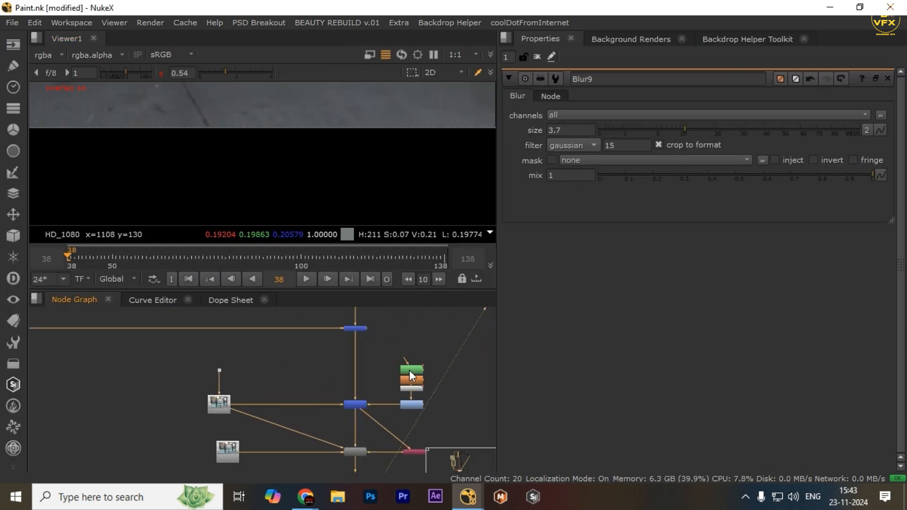
double_click(409, 373)
key(space)
scroll(333, 308, up, 3)
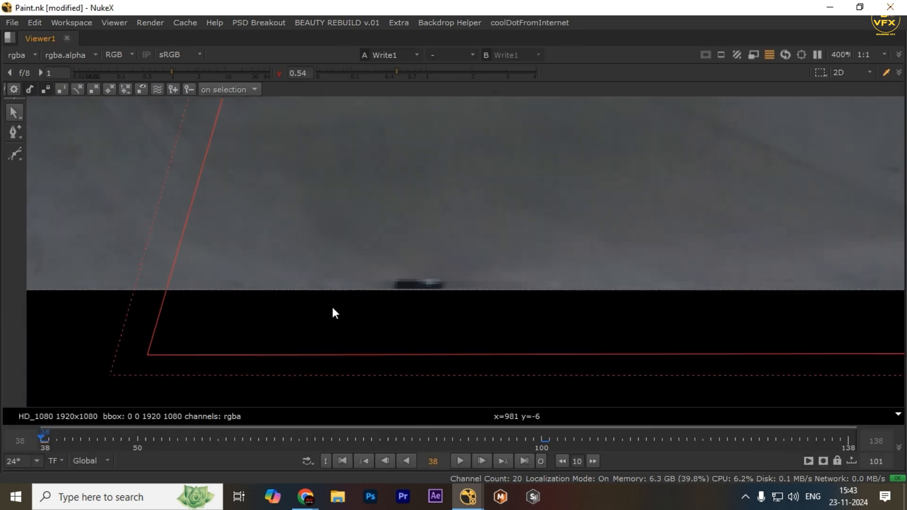
key(f)
key(q)
scroll(452, 388, up, 5)
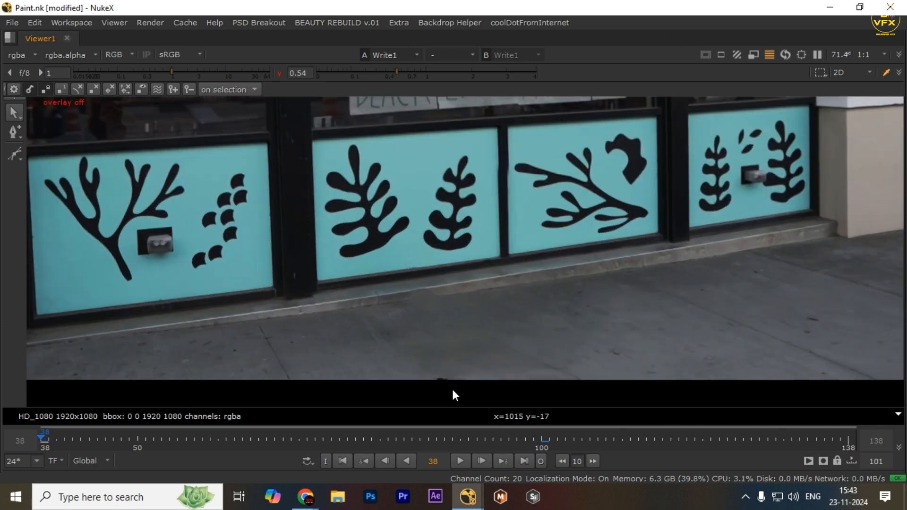
Display the ground patch and the Merge5 output to inspect the lower edge of the frame
key(space)
drag(345, 383, 359, 437)
drag(211, 385, 2, 479)
key(1)
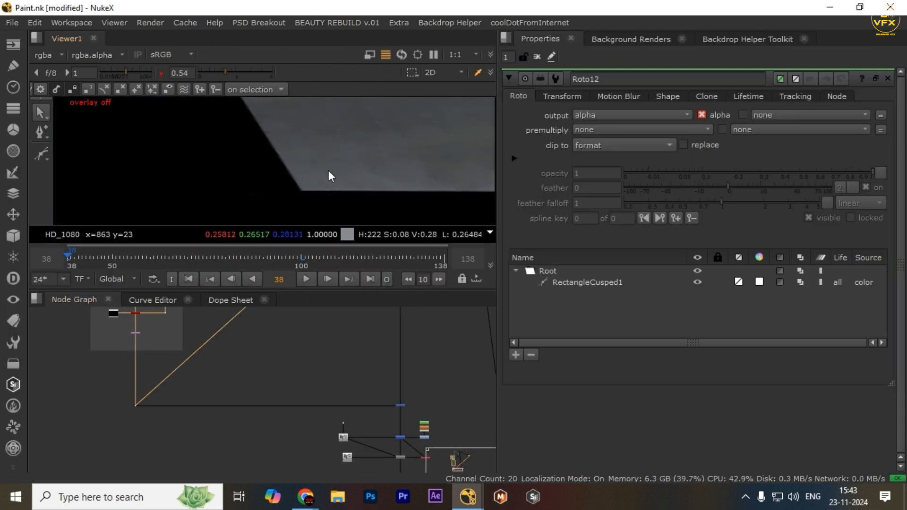
drag(328, 170, 284, 158)
scroll(416, 397, up, 9)
click(352, 370)
key(1)
click(277, 393)
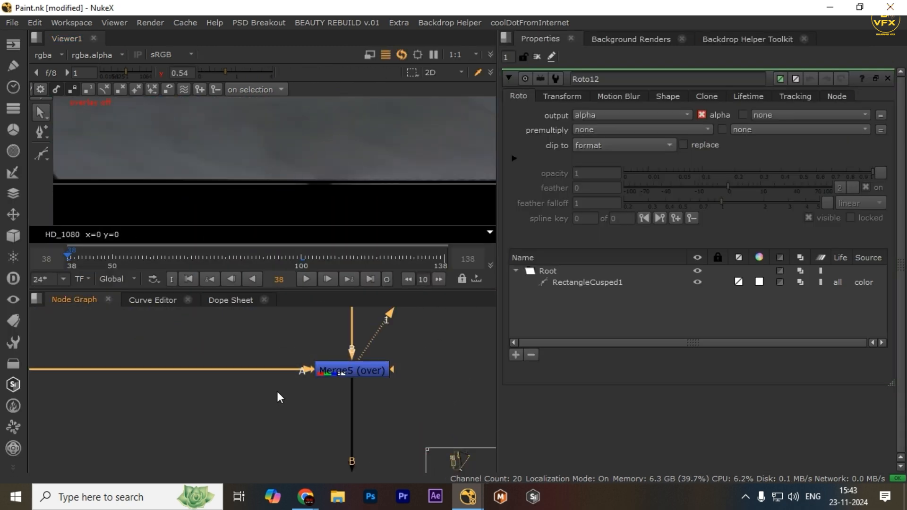
Display the output of the corner pin node in the ground area's 3D setup
scroll(278, 394, down, 4)
scroll(285, 371, down, 7)
drag(137, 378, 343, 400)
scroll(343, 401, up, 3)
drag(283, 316, 298, 406)
scroll(299, 379, up, 4)
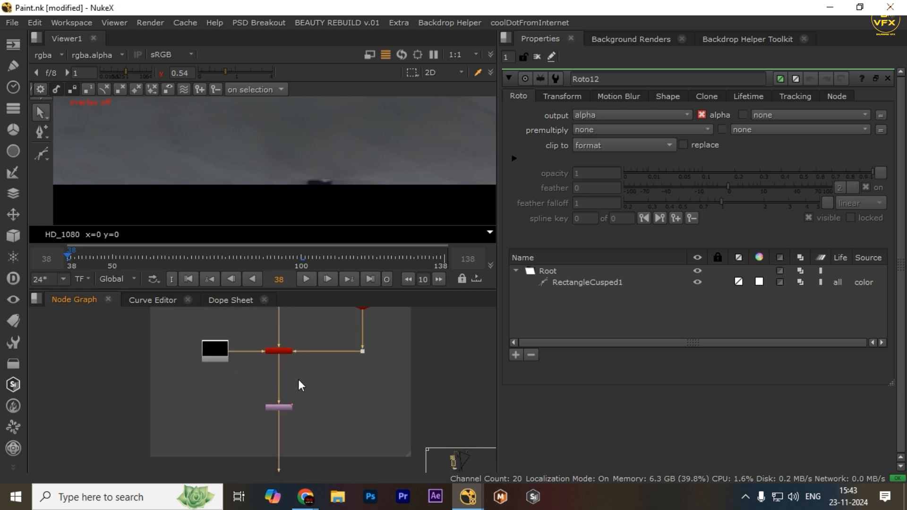
click(278, 407)
key(1)
scroll(278, 407, up, 3)
drag(369, 381, 336, 392)
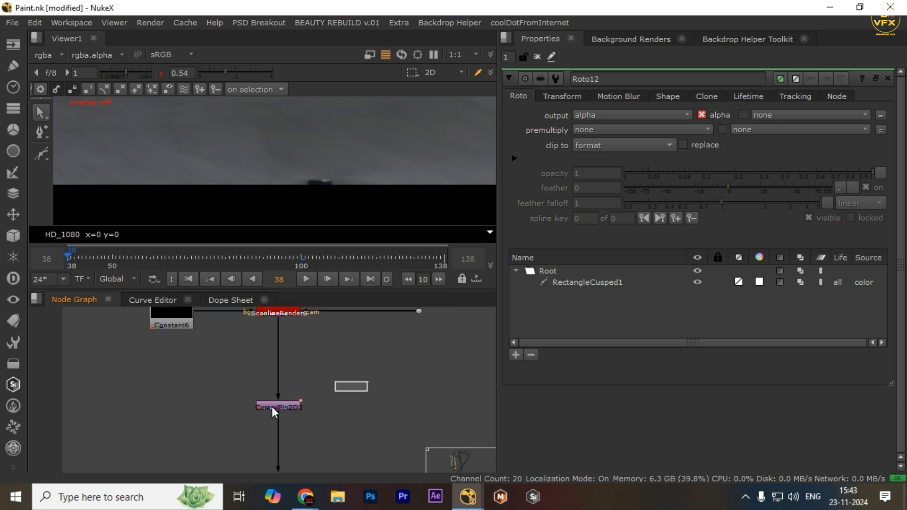
click(271, 407)
key(1)
Check the ground patch's lower edge and display the ScanlineRender6 output in the viewer
click(266, 420)
scroll(265, 418, down, 5)
drag(254, 407, 257, 318)
key(q)
scroll(236, 205, down, 2)
drag(173, 193, 157, 182)
scroll(261, 189, up, 4)
scroll(268, 395, down, 1)
drag(271, 314, 229, 416)
scroll(228, 413, up, 6)
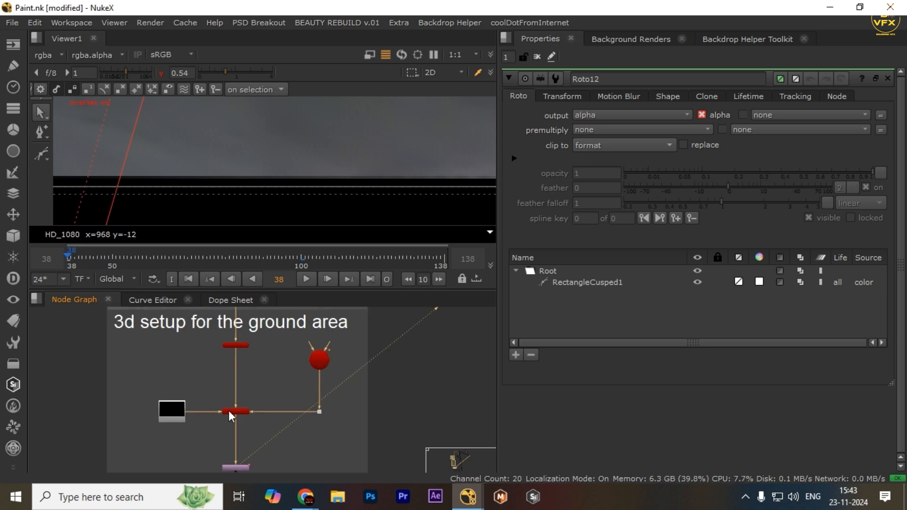
click(247, 409)
key(1)
Try to extend the ground render by raising ScanlineRender6's overscan and clearing all caches
click(247, 377)
double_click(246, 406)
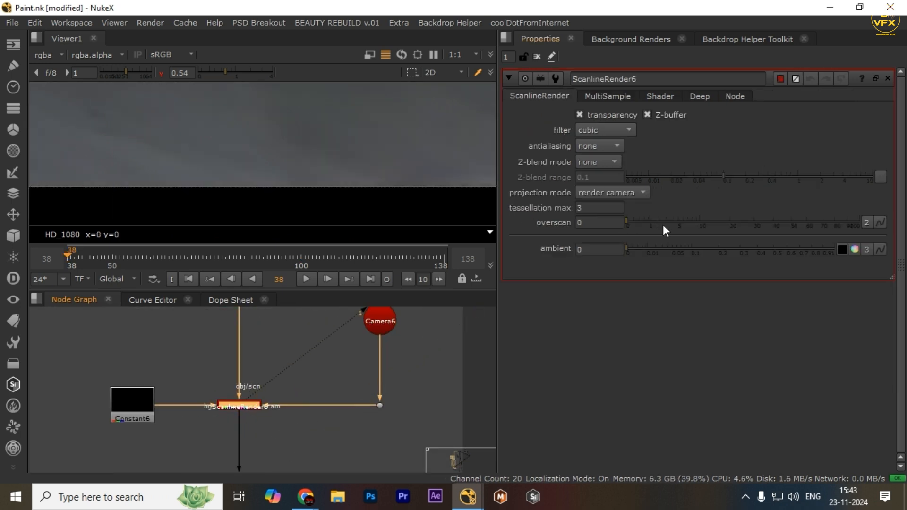
scroll(252, 414, down, 1)
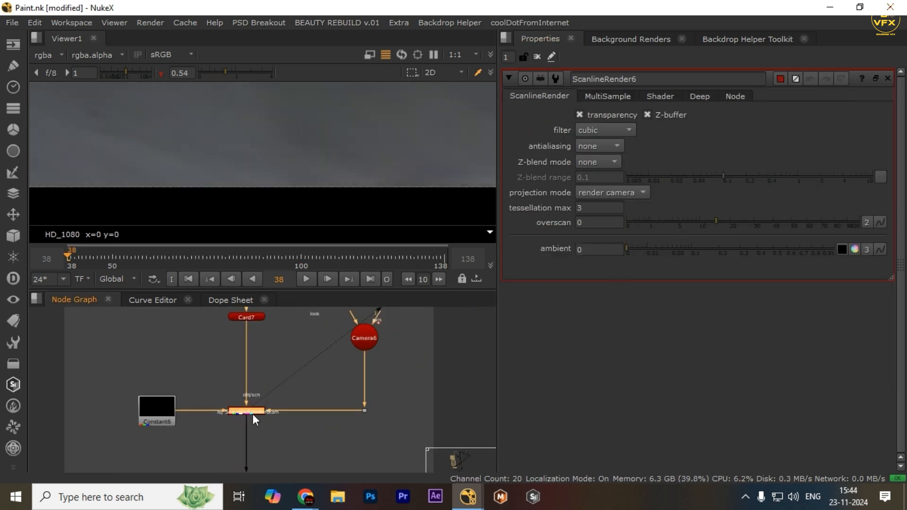
click(185, 22)
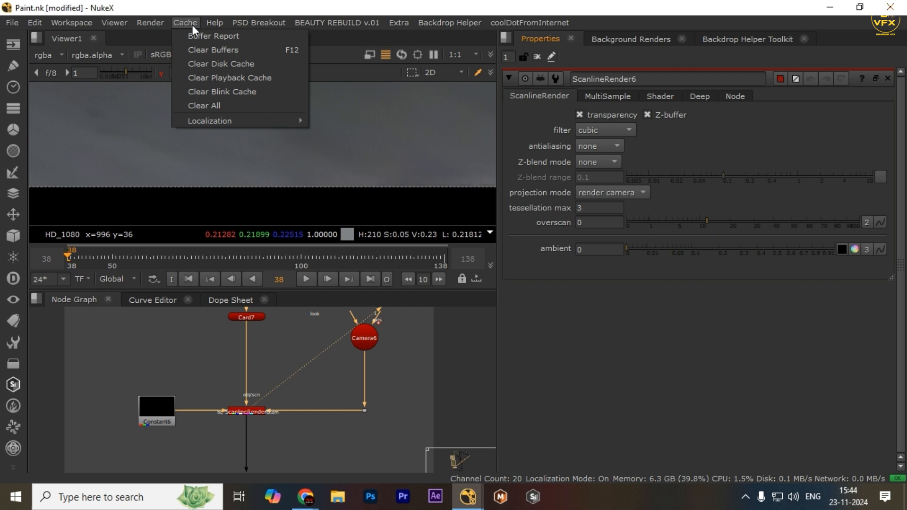
click(204, 104)
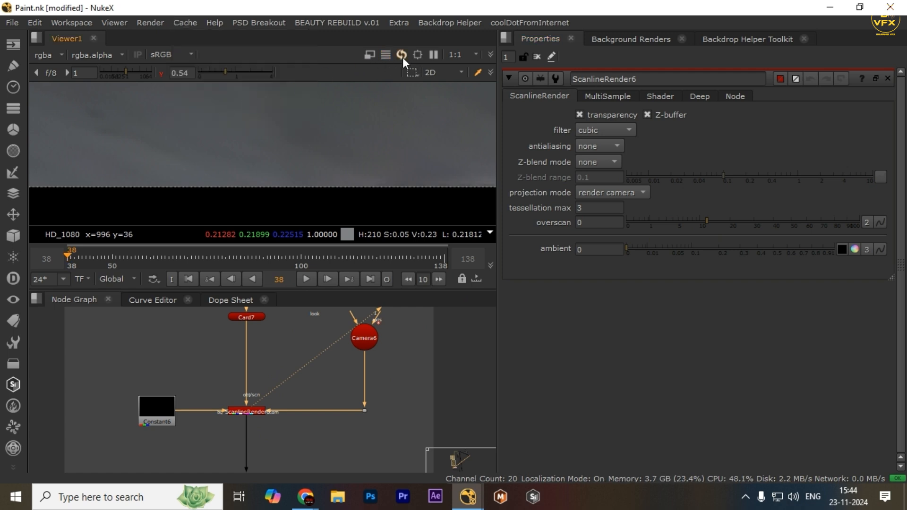
scroll(266, 378, down, 5)
scroll(257, 399, up, 5)
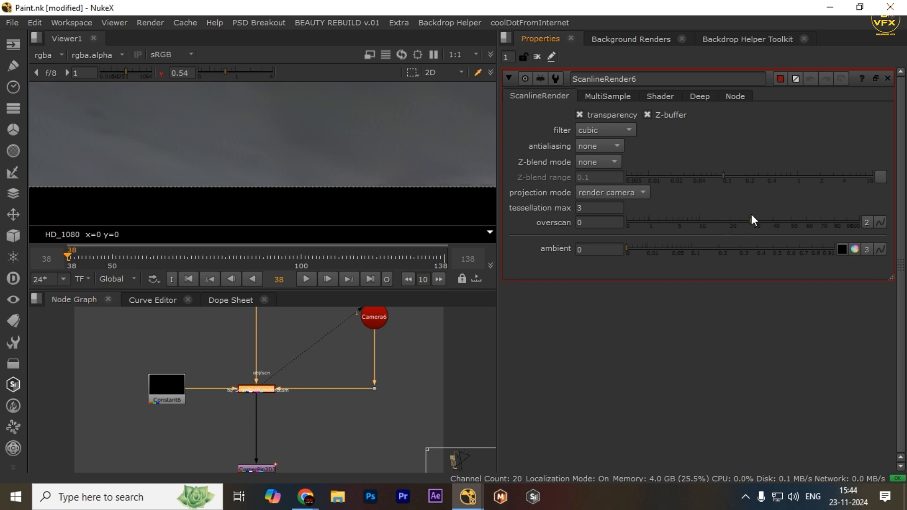
click(599, 223)
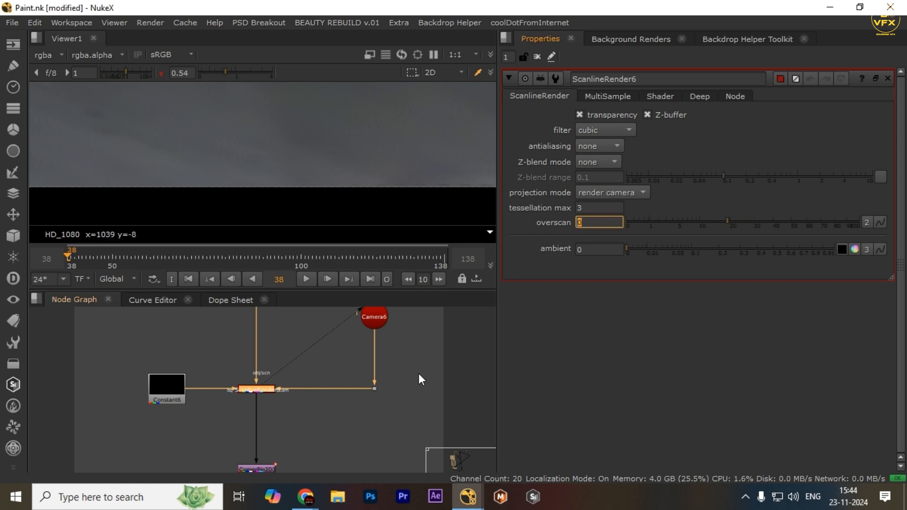
Replace ScanlineRender6 in the ground area's 3D setup with a new ScanlineRender node and raise its overscan
click(315, 426)
drag(316, 426, 333, 392)
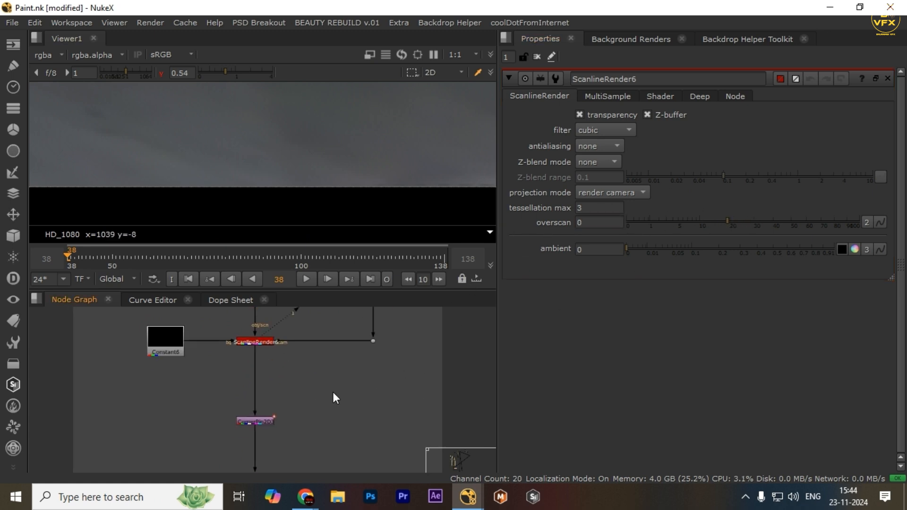
key(Tab)
text(scan)
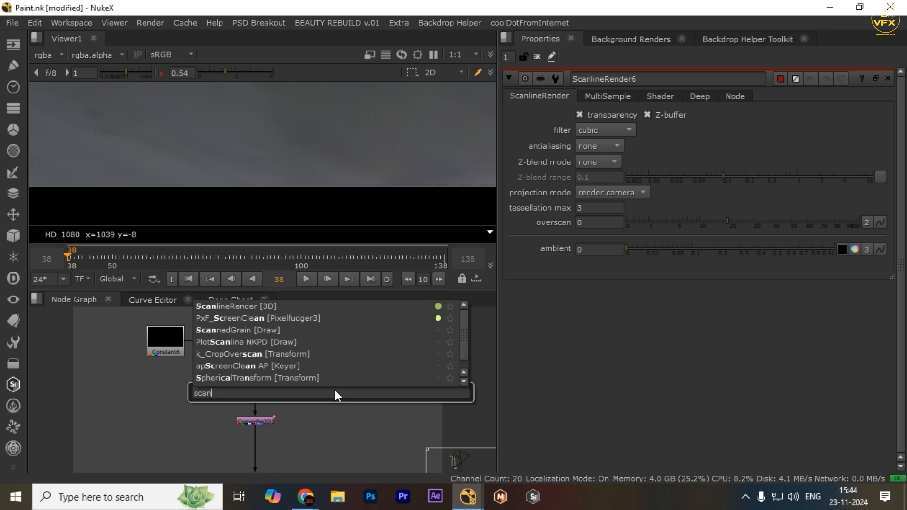
click(231, 308)
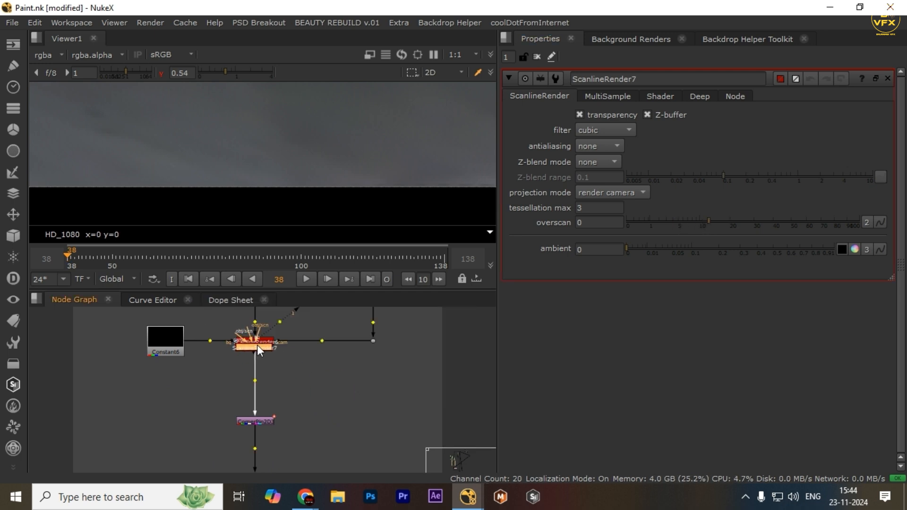
drag(258, 346, 258, 344)
click(350, 392)
key(Delete)
key(f)
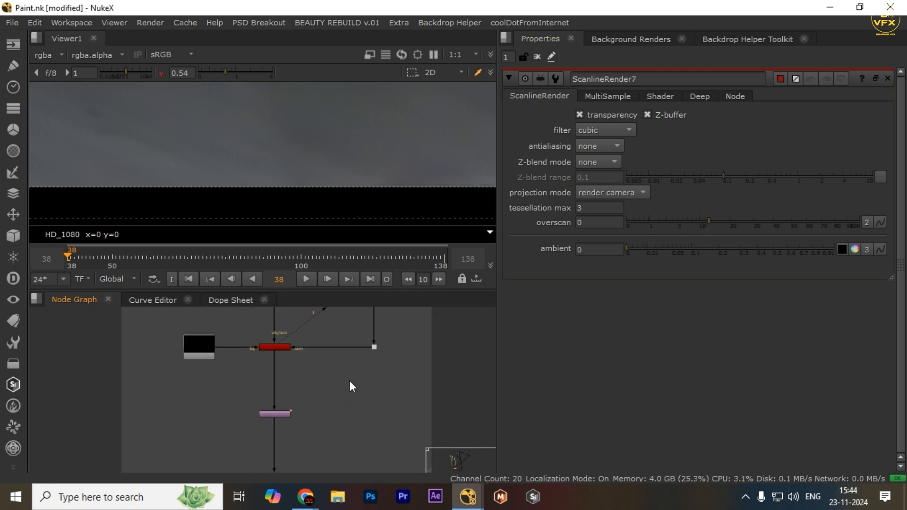
scroll(326, 401, down, 4)
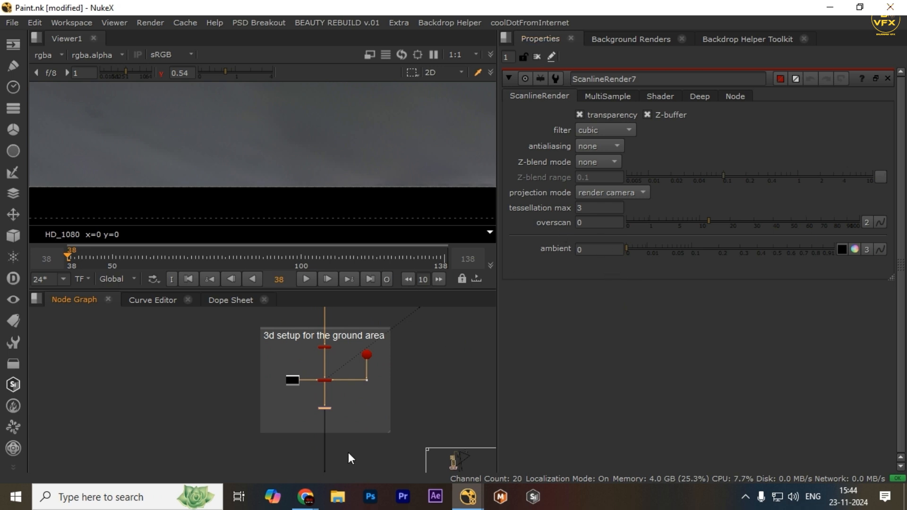
Check the lower edge of the ground render from the new ScanlineRender node, both in the ground setup and further downstream
scroll(326, 397, up, 3)
key(f)
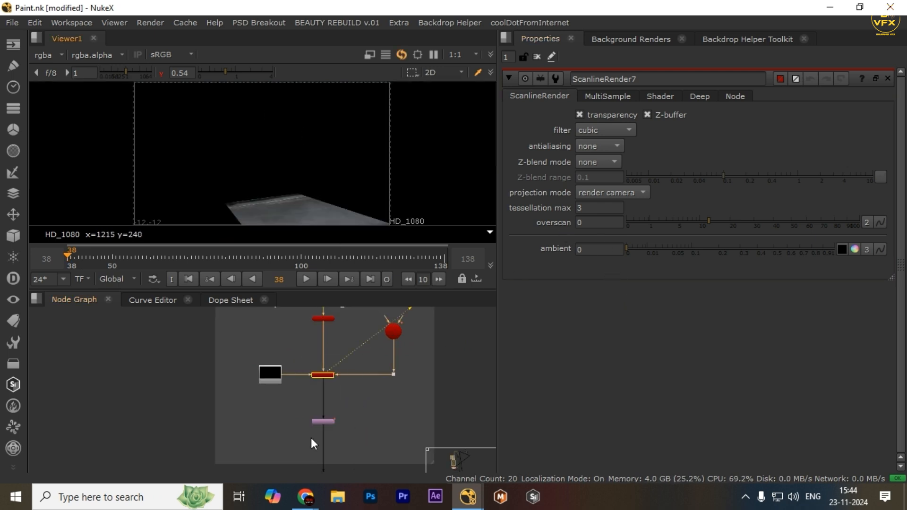
drag(323, 407, 321, 385)
scroll(314, 172, up, 3)
drag(314, 172, 310, 109)
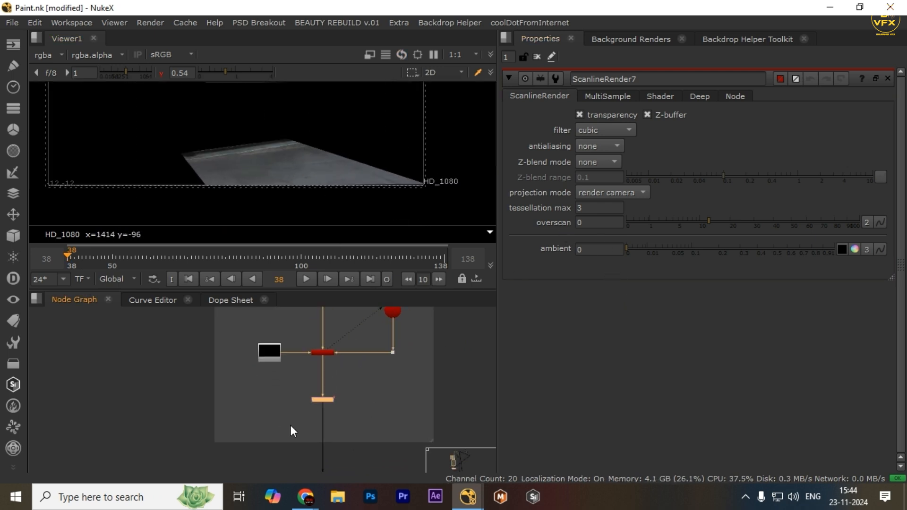
scroll(291, 425, down, 2)
scroll(308, 353, up, 5)
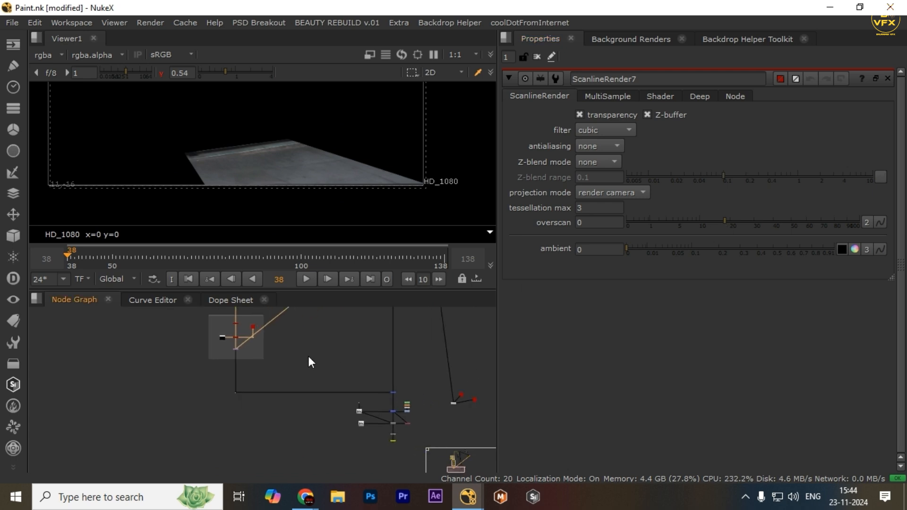
scroll(296, 177, up, 2)
scroll(316, 169, up, 5)
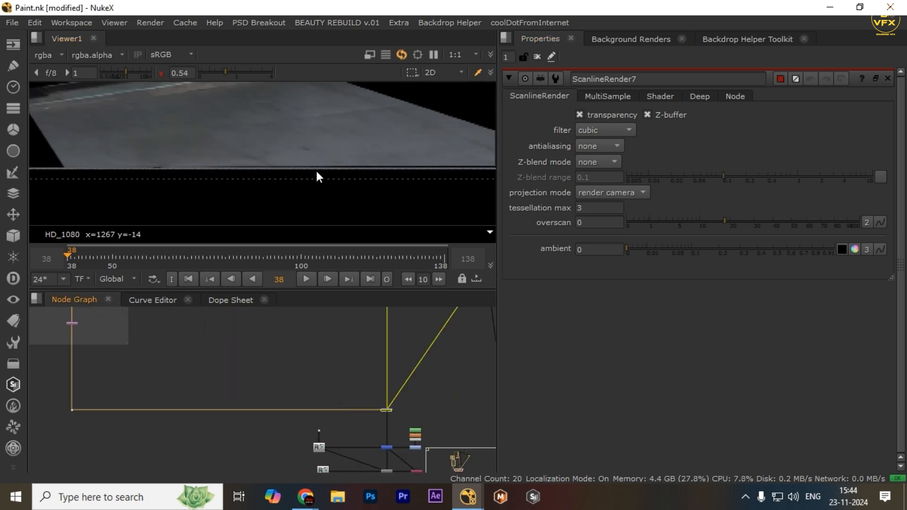
Move CornerPin2D3's lower corners down, with to1 at 858, -130 and to2 at 1922, -4
double_click(226, 352)
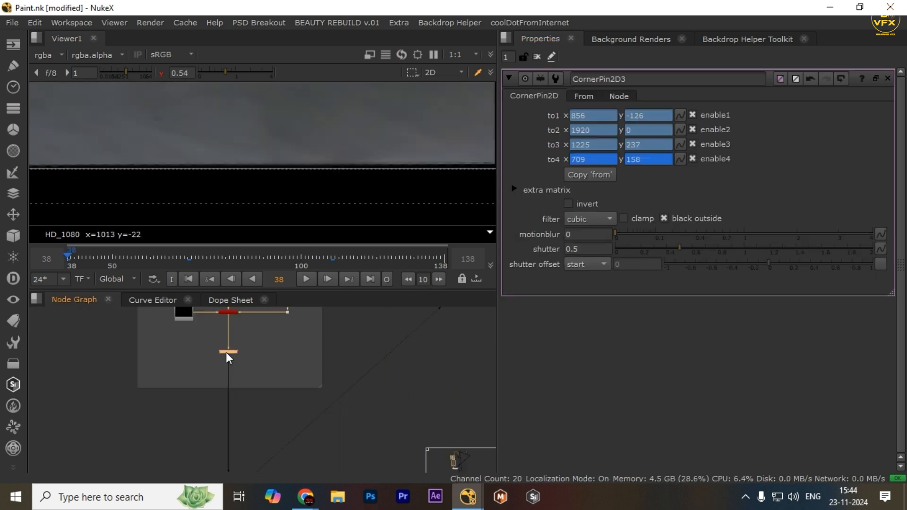
key(space)
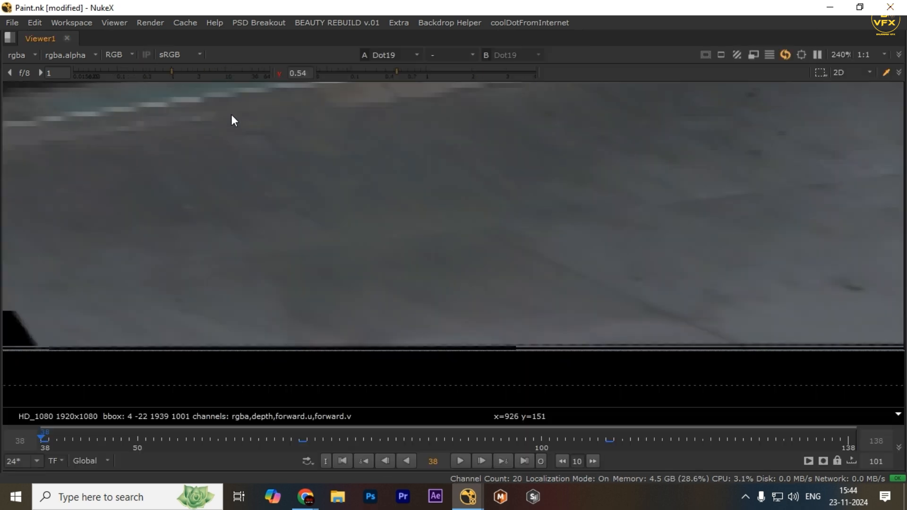
scroll(454, 191, down, 5)
drag(172, 304, 504, 411)
scroll(258, 382, down, 4)
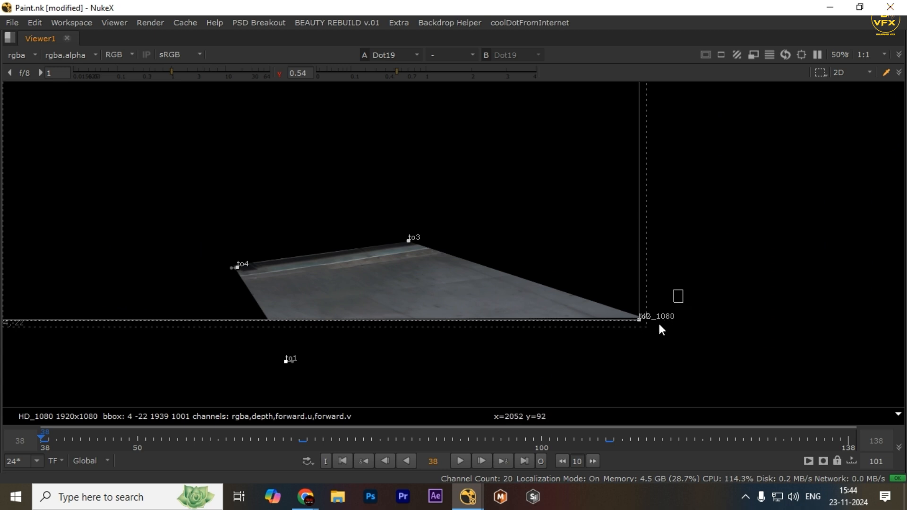
scroll(659, 324, up, 5)
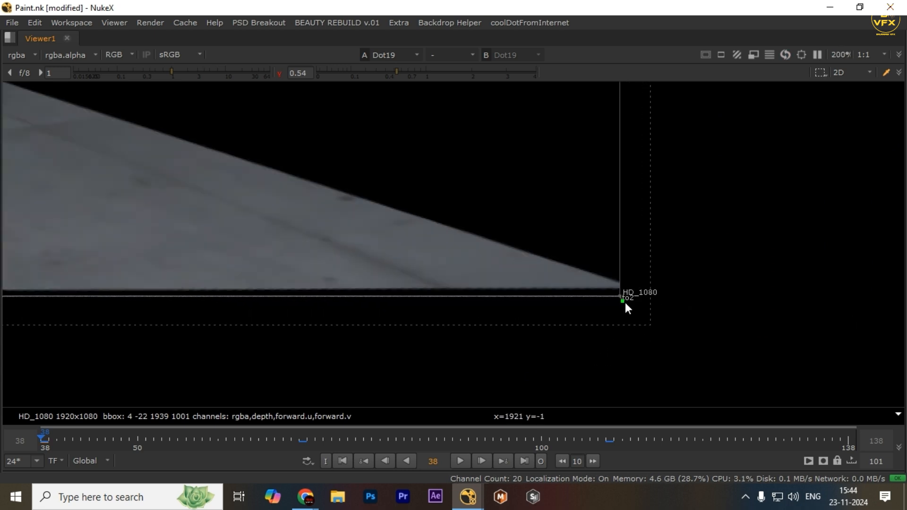
Nudge CornerPin2D3's lower corners further down, with to1 at 858.5, -133.5 and to2 at 1922.5, -7.5
key(space)
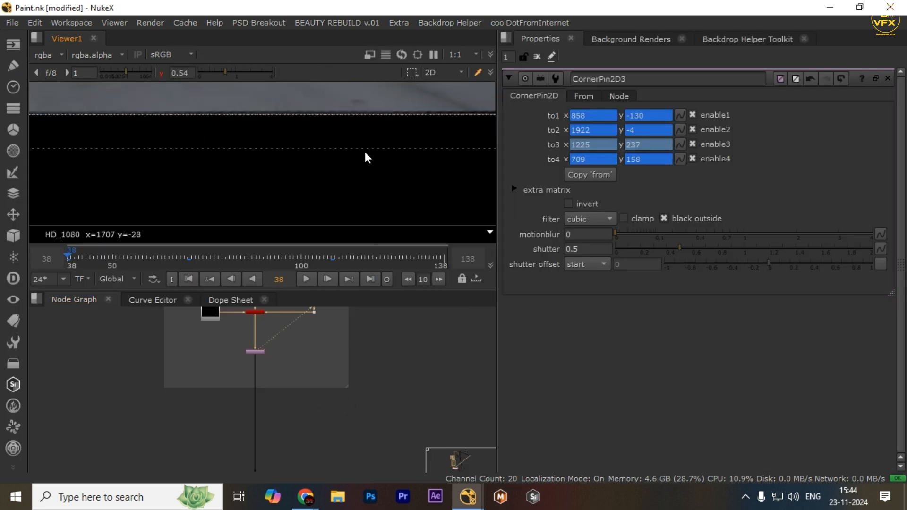
key(space)
scroll(534, 282, down, 1)
drag(545, 286, 546, 290)
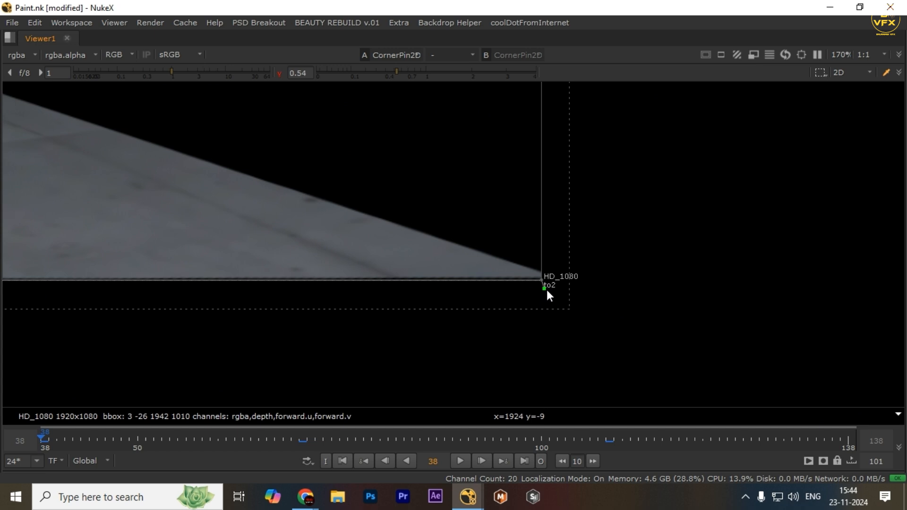
scroll(419, 285, up, 3)
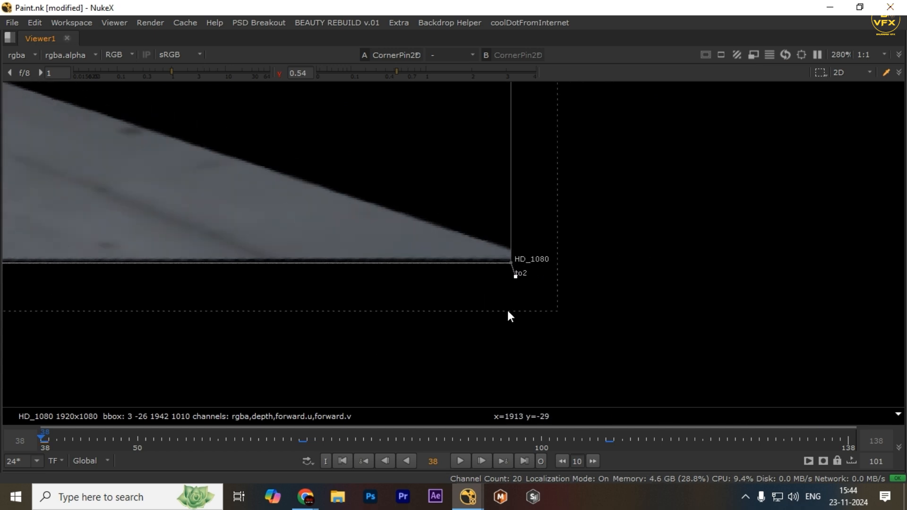
key(space)
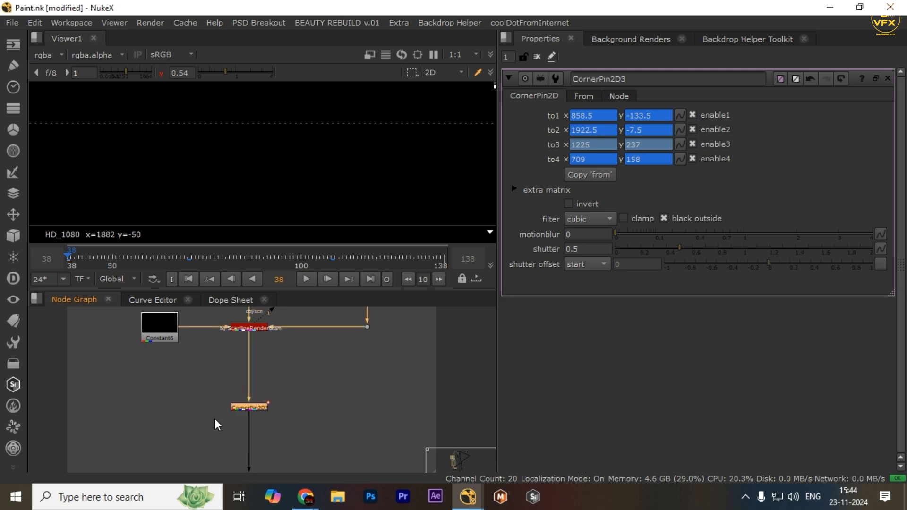
scroll(270, 397, down, 6)
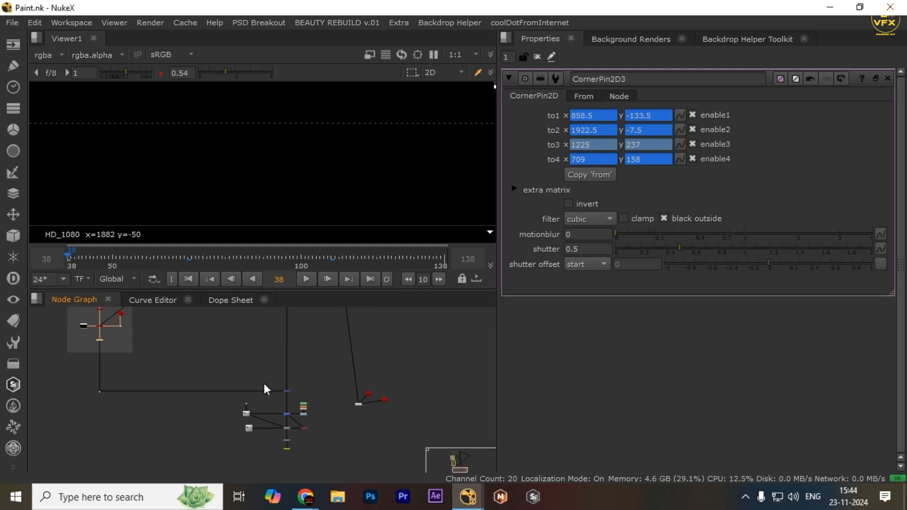
scroll(271, 389, up, 4)
scroll(203, 378, down, 4)
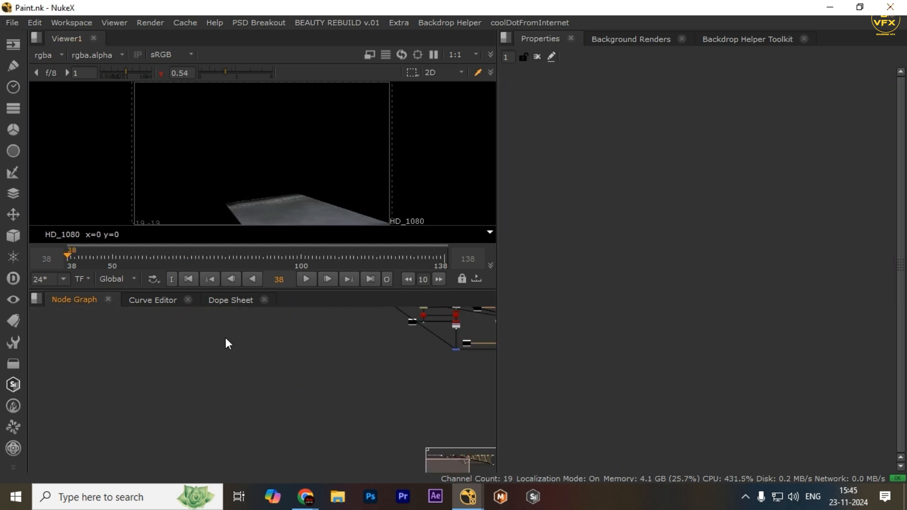
scroll(246, 374, down, 5)
scroll(211, 368, up, 4)
scroll(235, 359, down, 3)
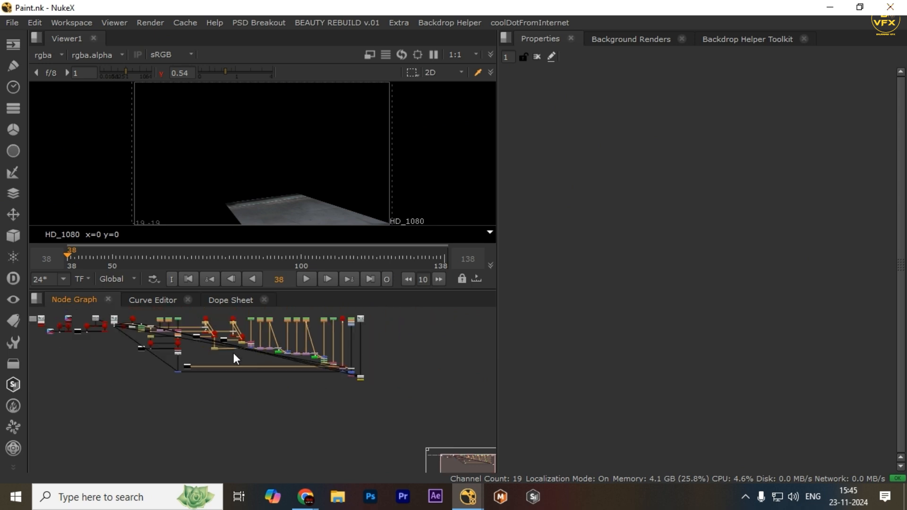
scroll(290, 386, up, 1)
scroll(227, 354, down, 3)
drag(392, 333, 126, 415)
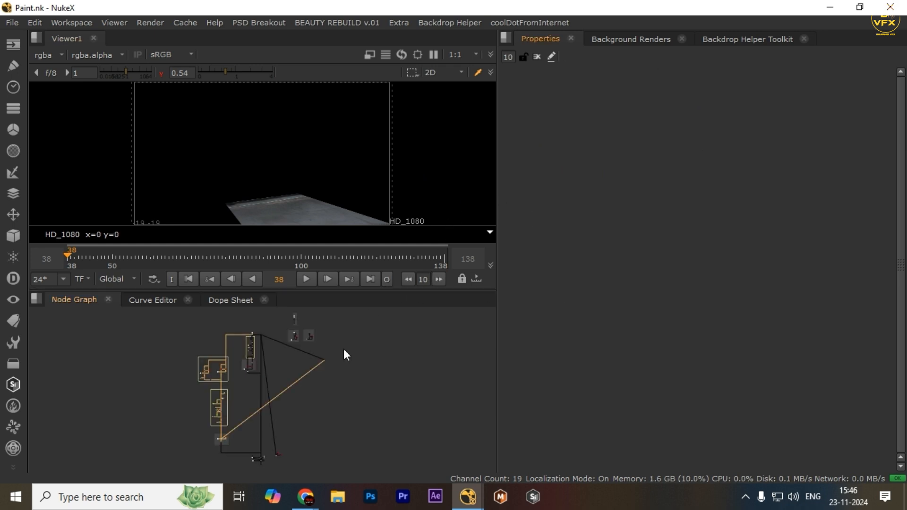
Open the ScanlineRender6 settings in the ground area's 3D setup
click(395, 354)
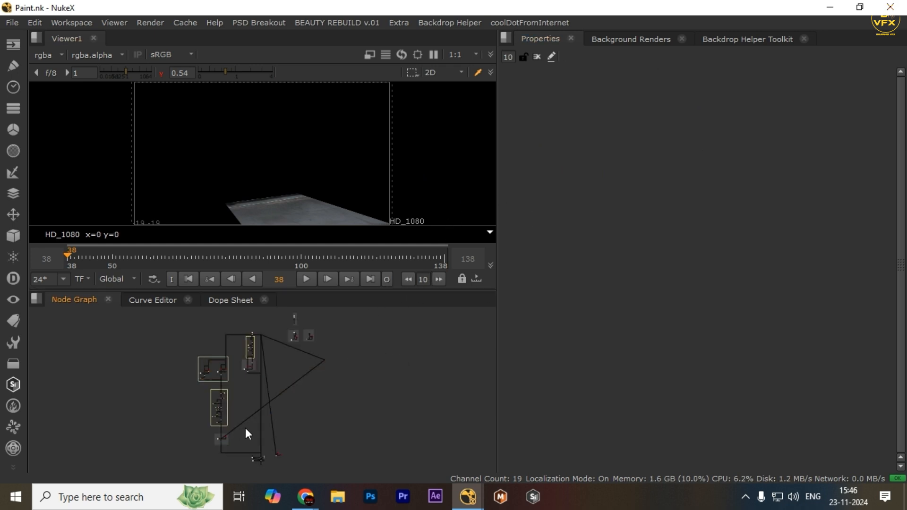
scroll(247, 431, up, 2)
drag(247, 431, 343, 351)
scroll(328, 348, up, 6)
scroll(220, 345, up, 5)
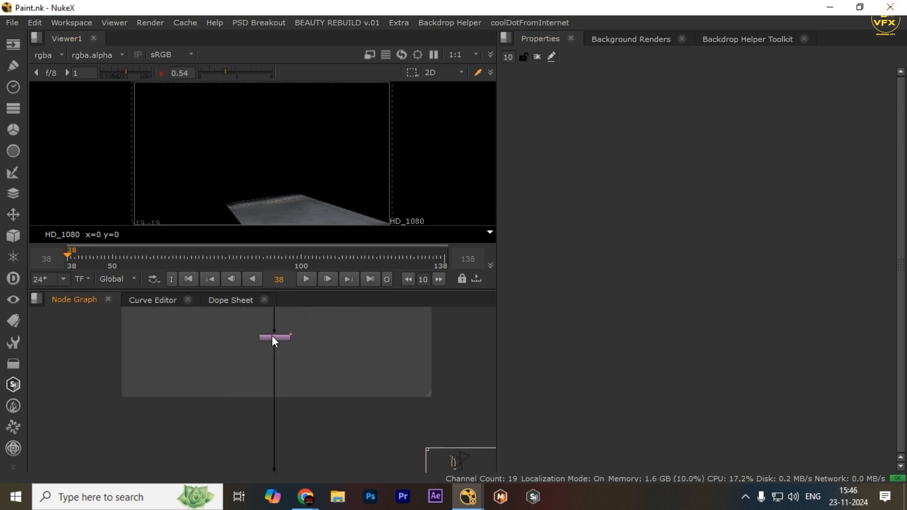
drag(275, 336, 263, 379)
scroll(263, 326, up, 4)
scroll(268, 351, down, 1)
drag(269, 321, 270, 367)
double_click(273, 370)
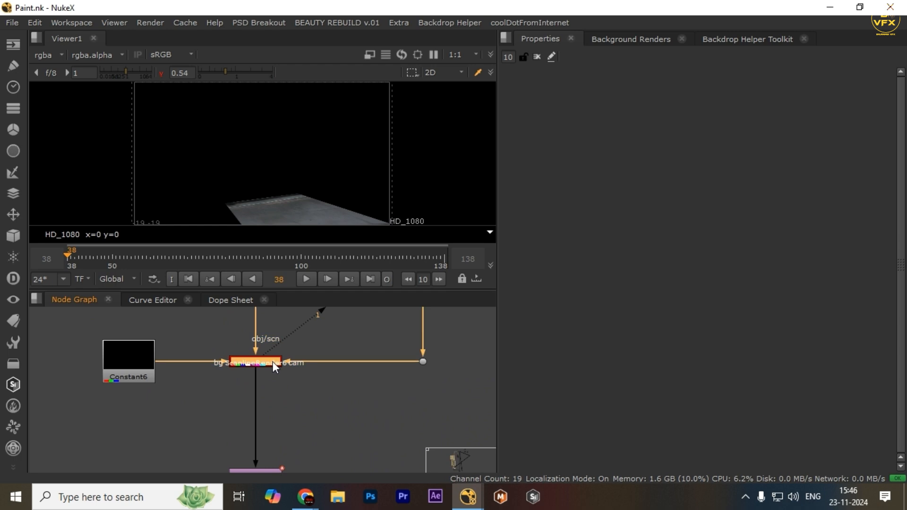
Reset ScanlineRender6's overscan and set it to 10.6 while watching the ground patch's lower edge
scroll(285, 98, up, 3)
scroll(315, 173, up, 2)
scroll(319, 179, up, 3)
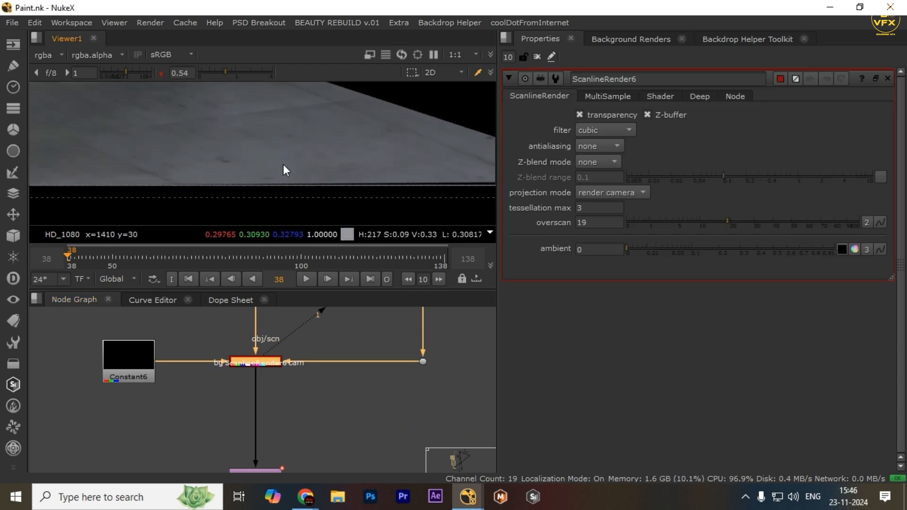
ctrl+click(659, 223)
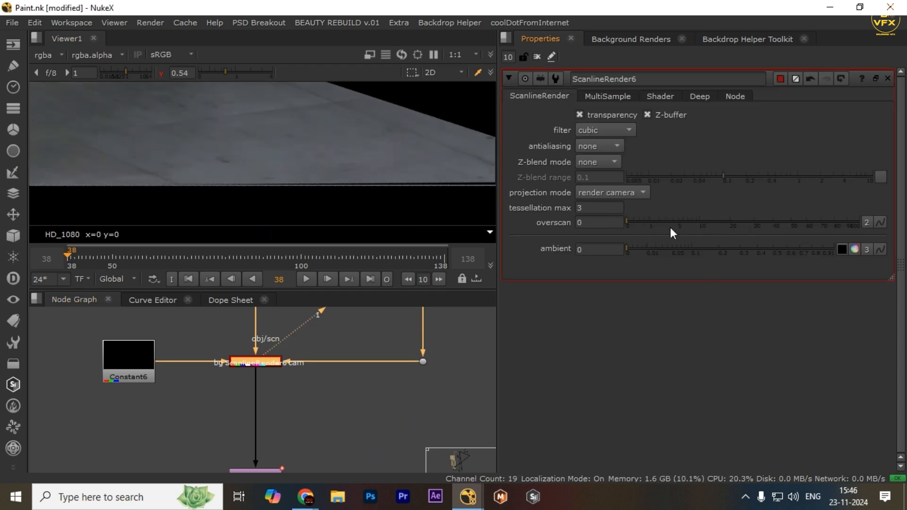
drag(695, 226, 702, 226)
Open the Card7 settings in the ground area's 3D setup and frame the patch's lower edge
scroll(265, 401, down, 2)
drag(265, 401, 310, 400)
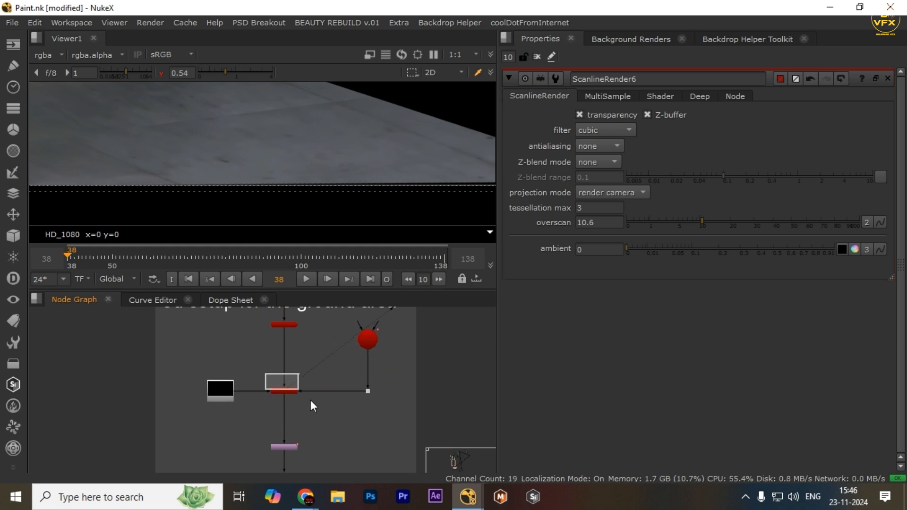
scroll(289, 354, up, 2)
click(259, 354)
scroll(402, 141, down, 1)
drag(441, 148, 349, 150)
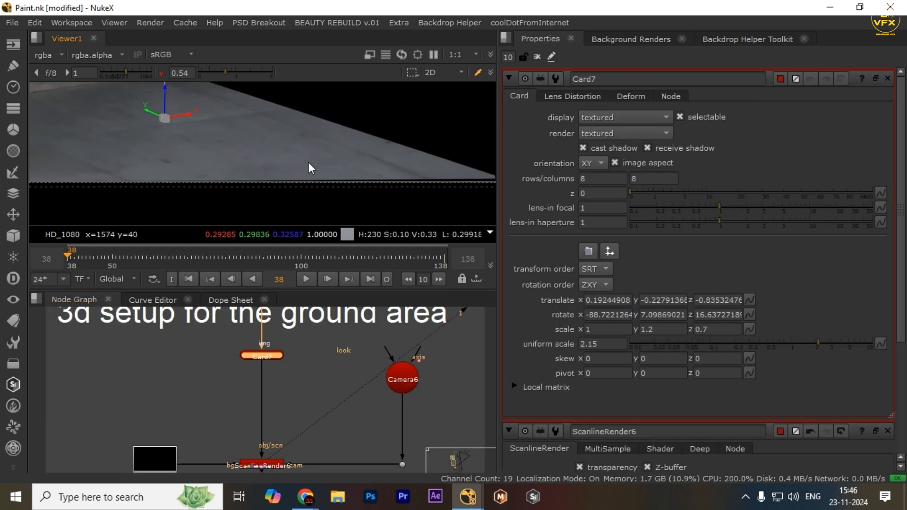
Set Card7's uniform scale to 2.21 so the ground card extends further
click(818, 344)
key(ctrl+z)
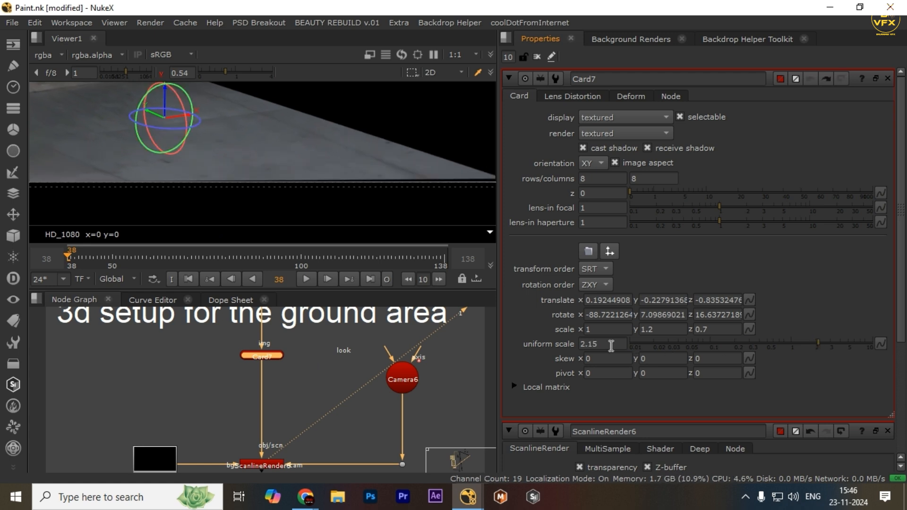
key(Up)
key(Up)
key(Up)
key(Up)
key(Up)
key(Up)
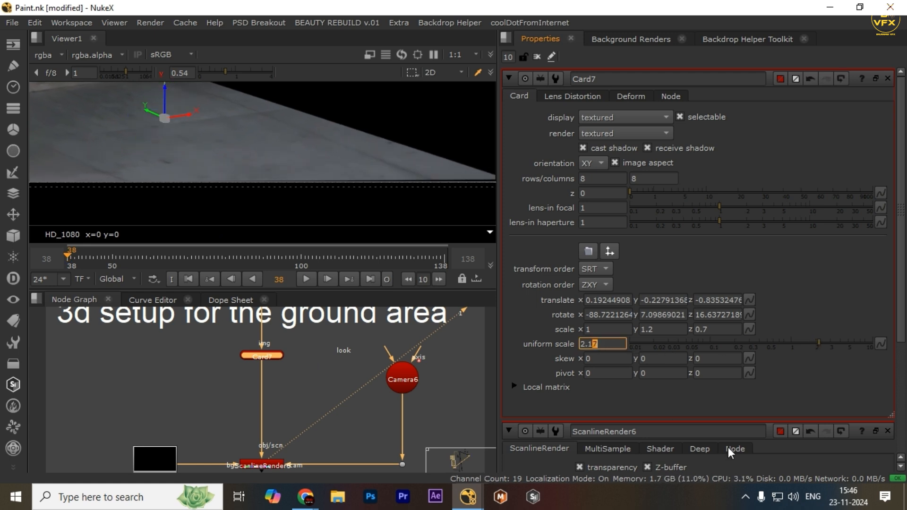
Display the enlarged ground patch from the node downstream of the 3D setup and check its lower edge
scroll(267, 438, down, 5)
drag(295, 432, 265, 372)
scroll(266, 373, down, 2)
drag(439, 459, 324, 400)
scroll(381, 410, up, 3)
key(1)
scroll(255, 157, down, 3)
drag(232, 155, 274, 173)
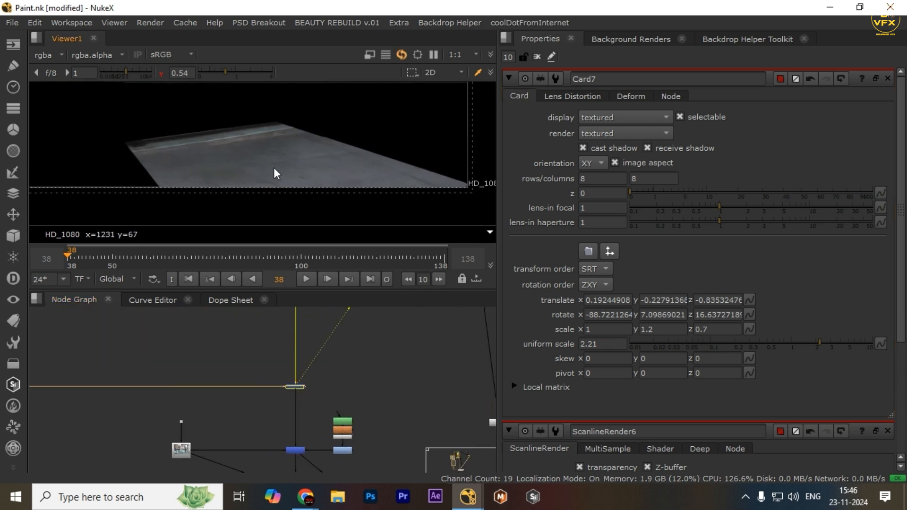
Limit the number of open property panels to one and return to the corner pin in the ground area's 3D setup
click(517, 56)
key(BackSpace)
scroll(406, 350, down, 3)
drag(407, 349, 365, 378)
scroll(347, 356, up, 4)
drag(297, 359, 355, 332)
Compare the Merge5 composite with the second viewer input across the patched sidewalk
key(space)
scroll(501, 200, down, 2)
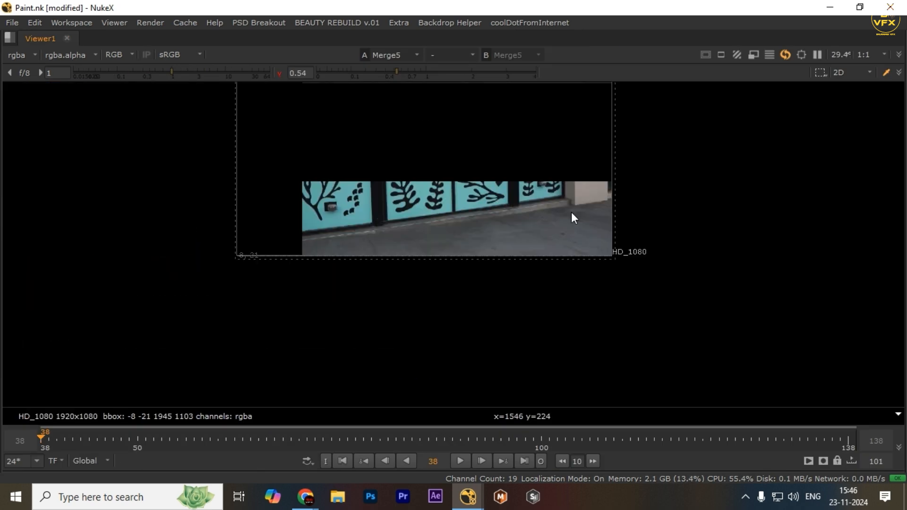
drag(571, 212, 637, 197)
scroll(557, 211, up, 5)
key(2)
key(1)
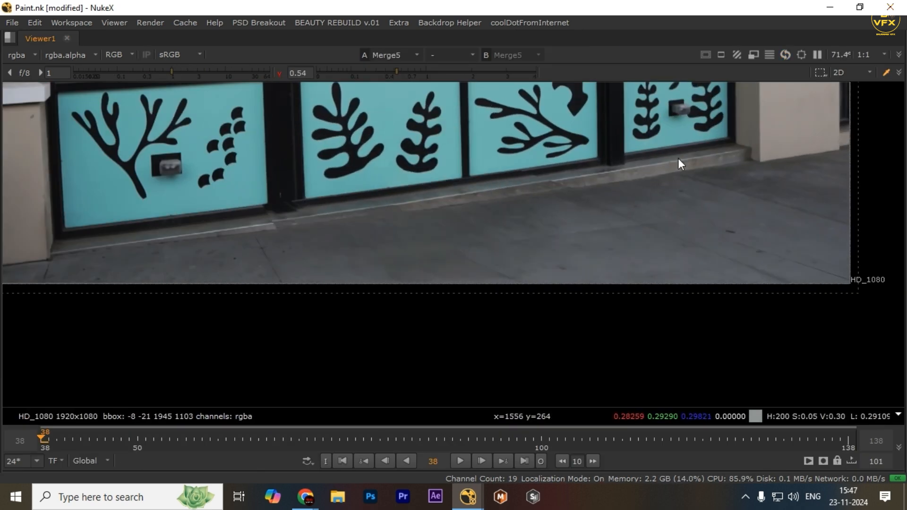
Inspect the patched curb and ground below the teal panels up close, comparing the two viewer inputs
scroll(507, 188, up, 3)
key(2)
key(1)
key(1)
scroll(554, 156, up, 3)
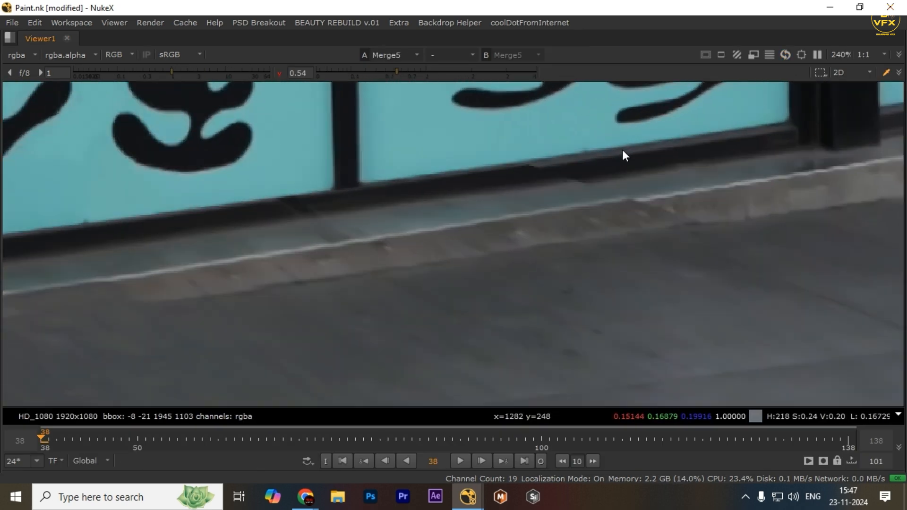
scroll(401, 287, down, 4)
drag(378, 313, 526, 229)
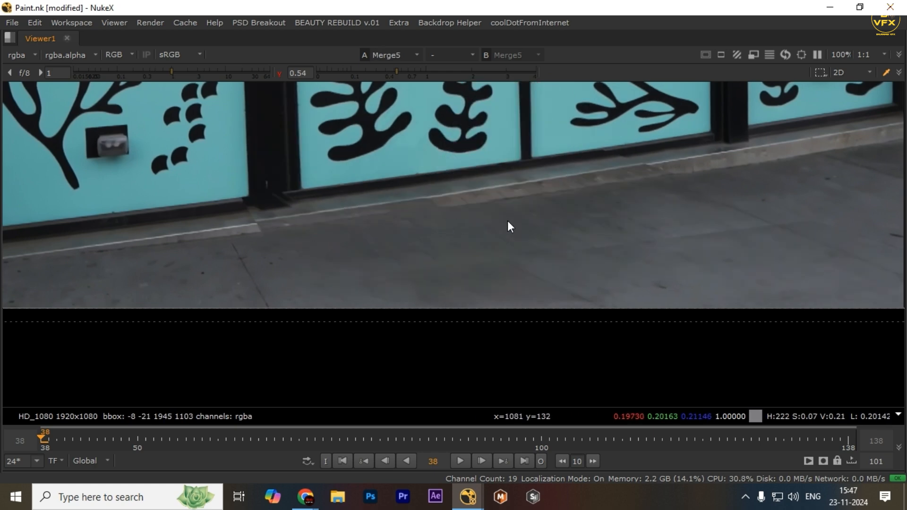
key(2)
key(1)
Toggle the ground area's corner pin off and on and compare the sidewalk in the Merge5 composite
key(space)
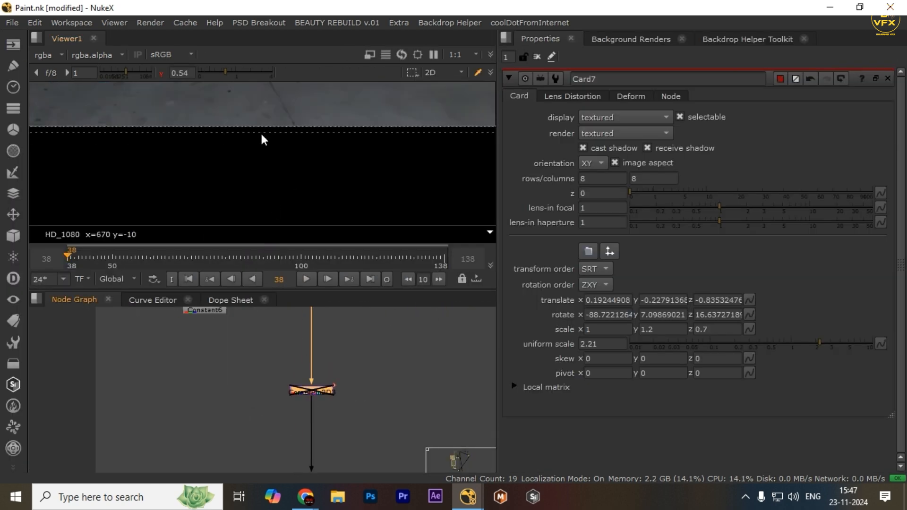
key(space)
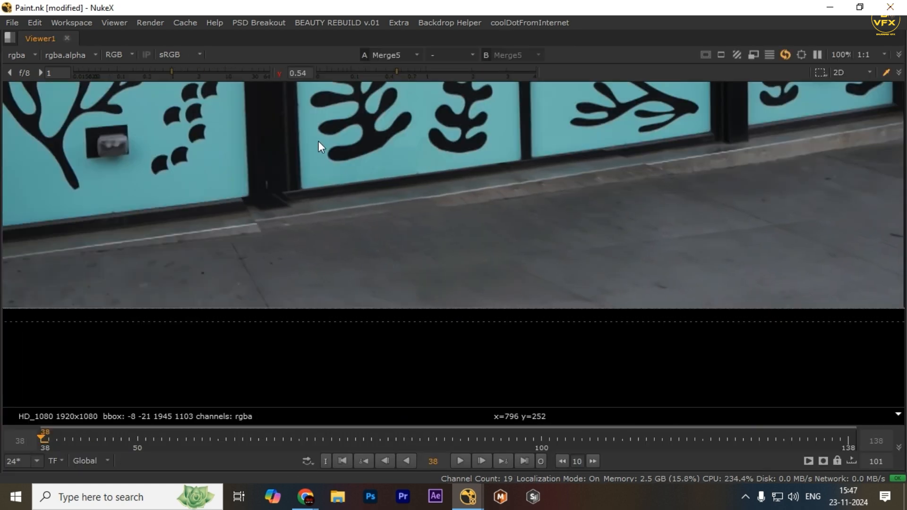
key(space)
key(space)
scroll(294, 321, down, 2)
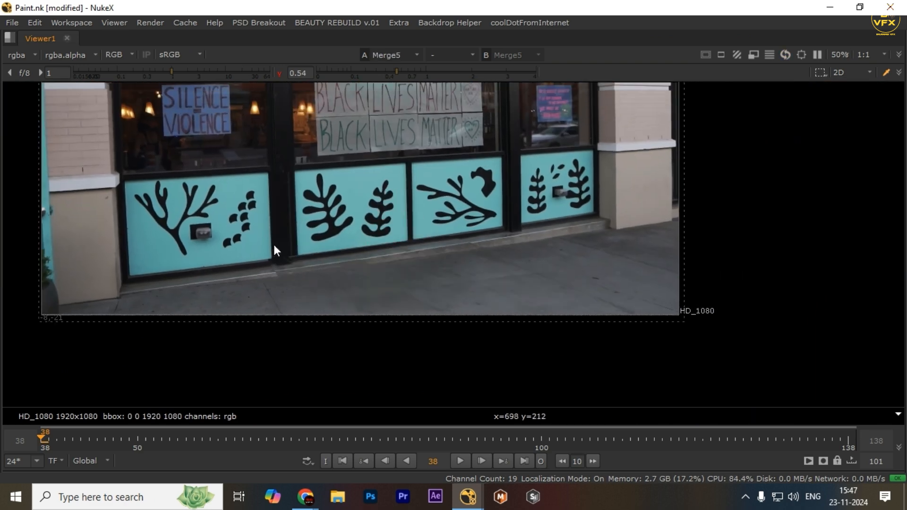
key(space)
View the Write1 output and compare it with the original plate around the sidewalk sign
drag(442, 382, 393, 358)
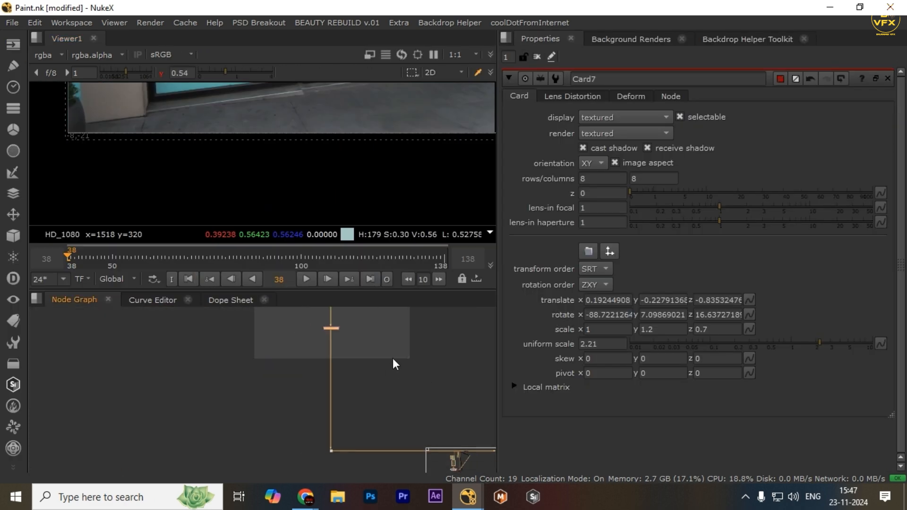
click(397, 369)
scroll(414, 411, down, 1)
drag(425, 417, 211, 439)
scroll(211, 362, down, 3)
scroll(280, 401, up, 4)
drag(305, 421, 307, 316)
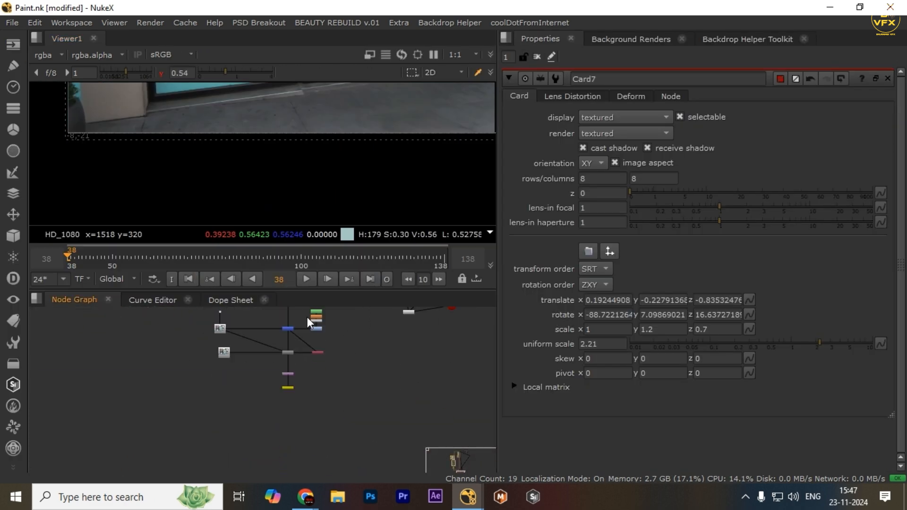
key(space)
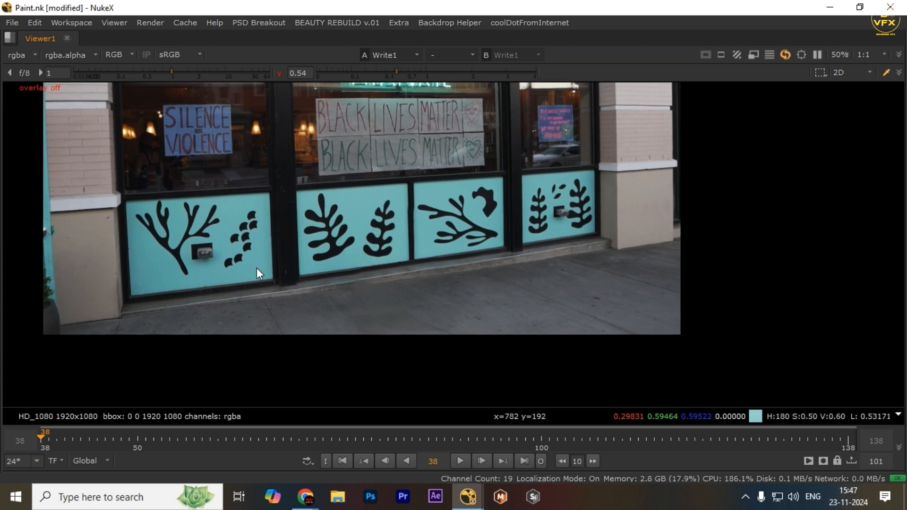
key(1)
key(2)
key(1)
key(2)
scroll(386, 280, up, 1)
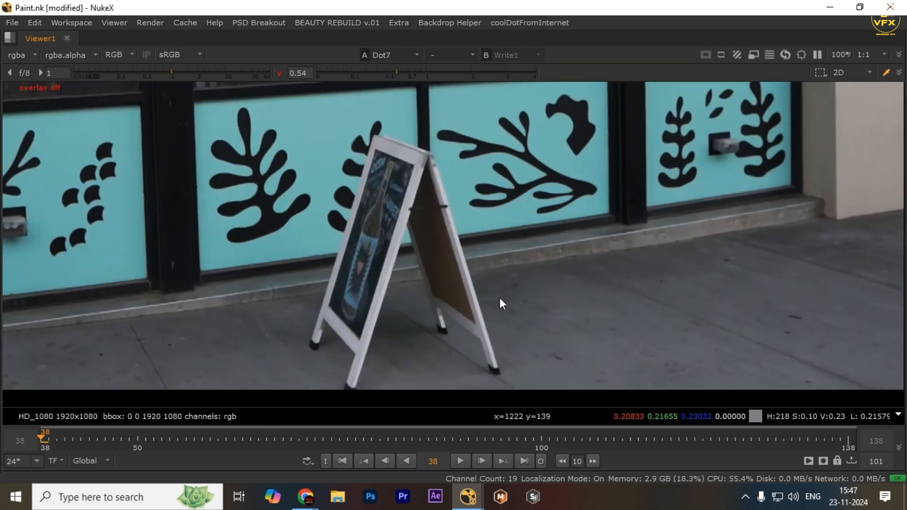
key(1)
key(space)
drag(226, 349, 319, 438)
drag(319, 331, 335, 402)
scroll(338, 367, up, 1)
key(Tab)
text(grid)
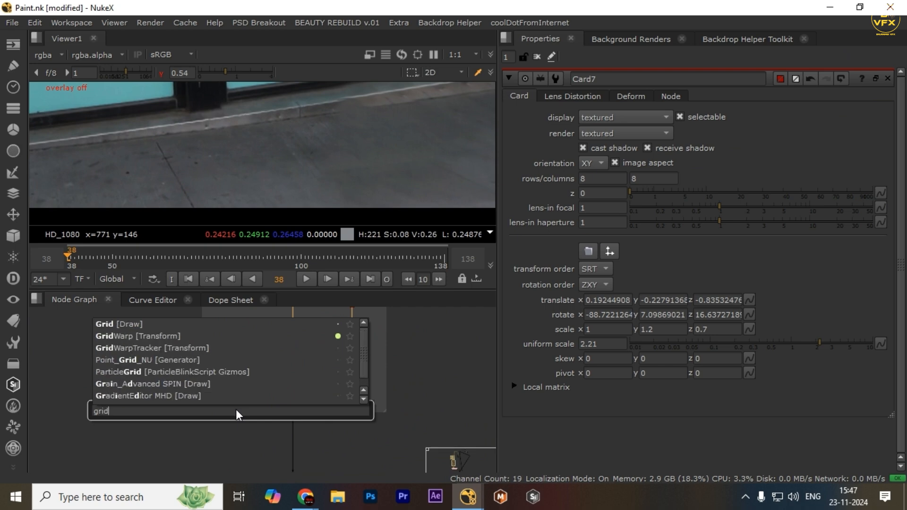
key(Return)
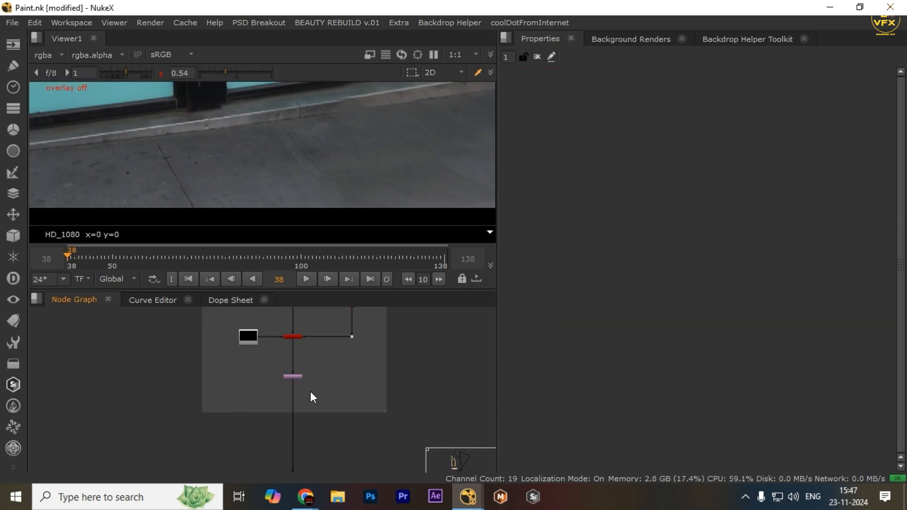
Open the ground area's corner pin properties and compare the Write1 result with the original plate along the curb
click(293, 378)
key(space)
scroll(154, 245, down, 3)
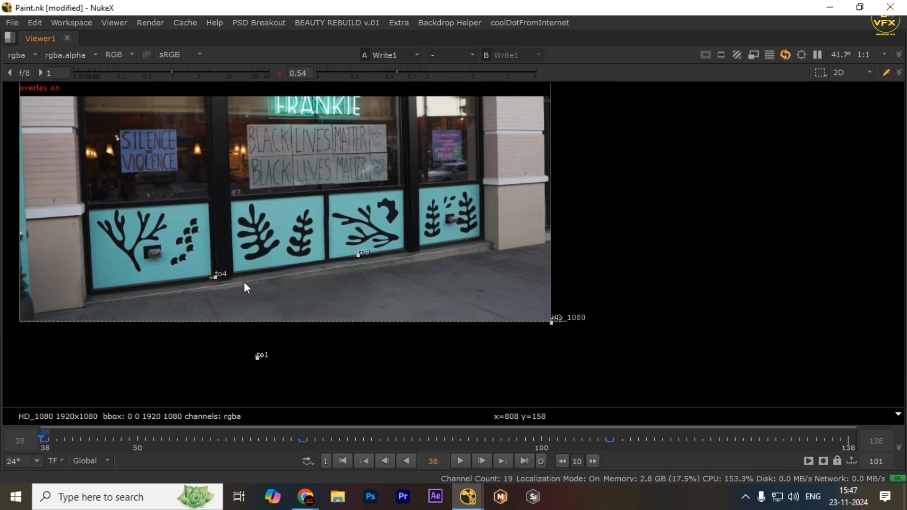
scroll(350, 283, up, 2)
scroll(306, 295, up, 2)
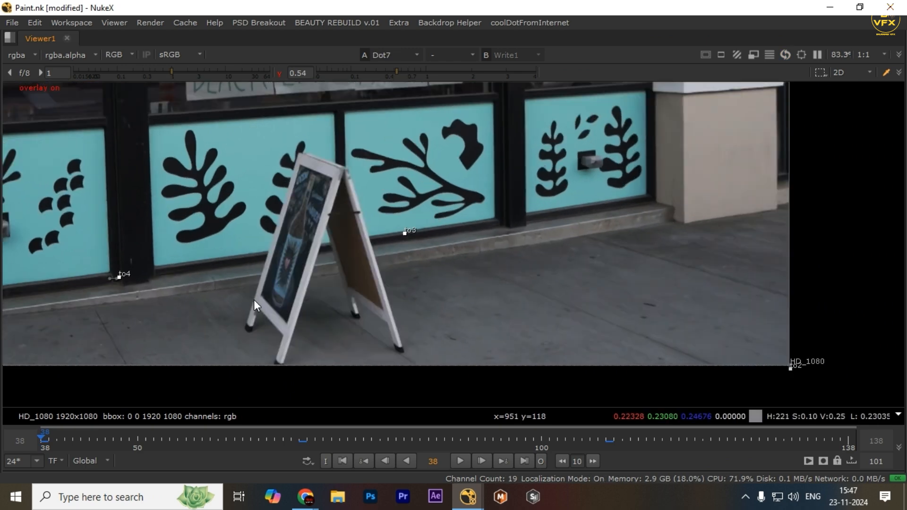
scroll(297, 249, up, 2)
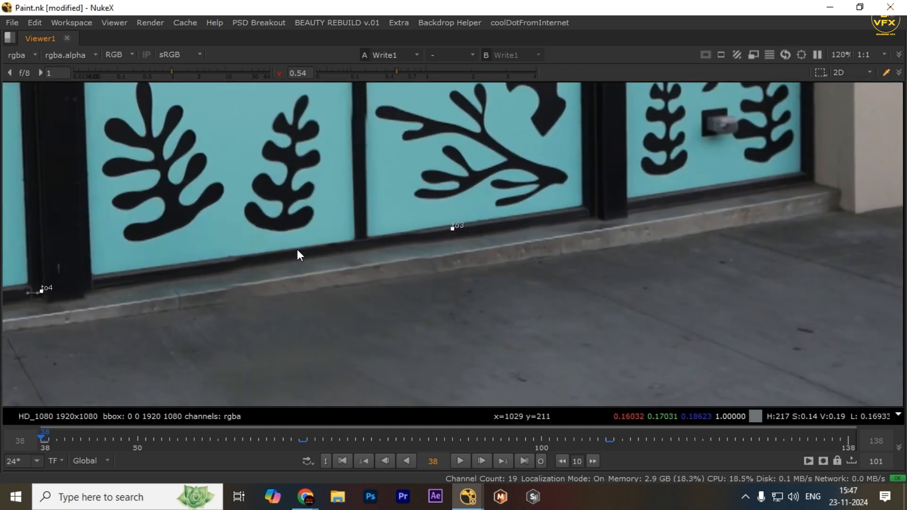
key(1)
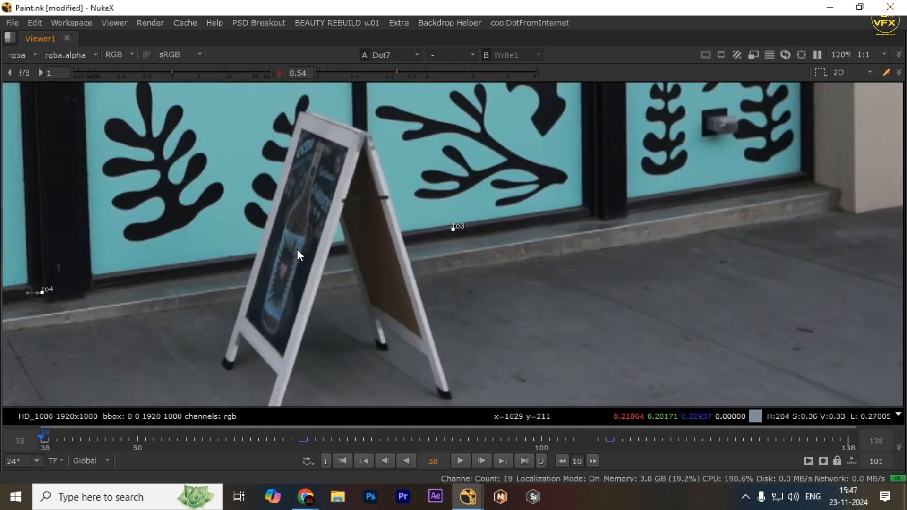
Inspect the patched curb and pavement below the teal panels up close, switching between the Write1 result and the original plate
scroll(331, 271, down, 2)
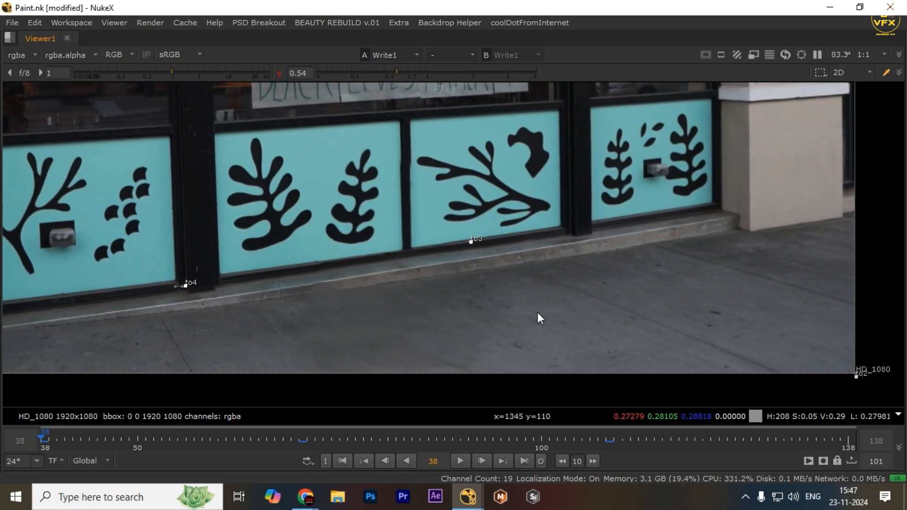
key(2)
scroll(422, 305, up, 2)
key(1)
key(2)
scroll(373, 287, down, 3)
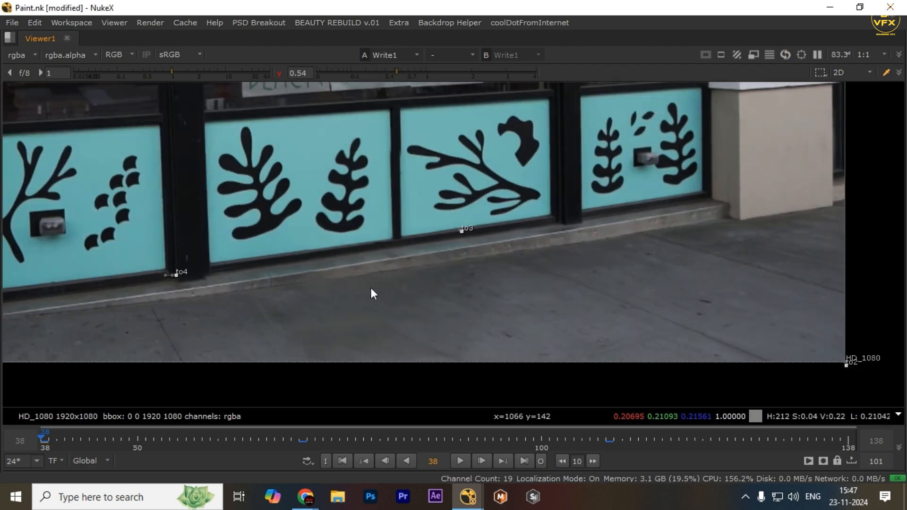
scroll(326, 303, up, 6)
key(1)
key(2)
key(1)
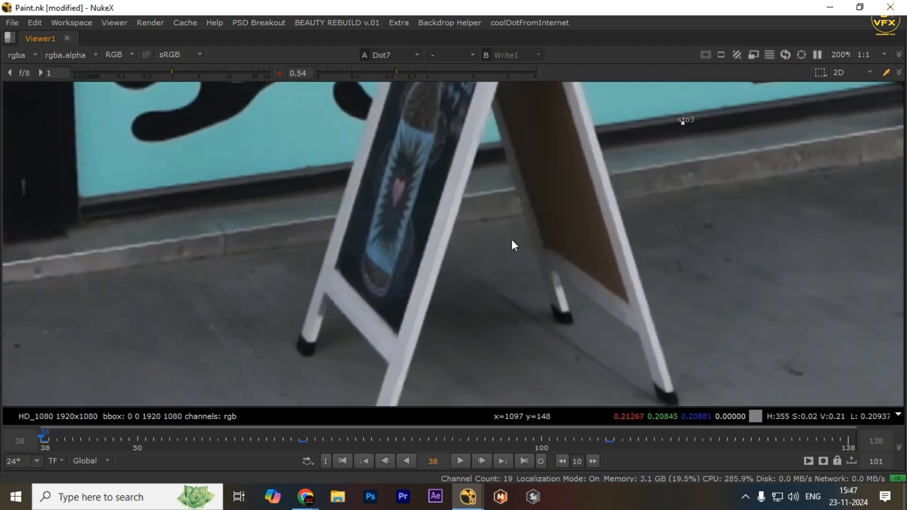
key(2)
scroll(512, 246, down, 7)
scroll(489, 241, up, 1)
drag(490, 243, 432, 262)
key(q)
key(q)
scroll(467, 302, down, 1)
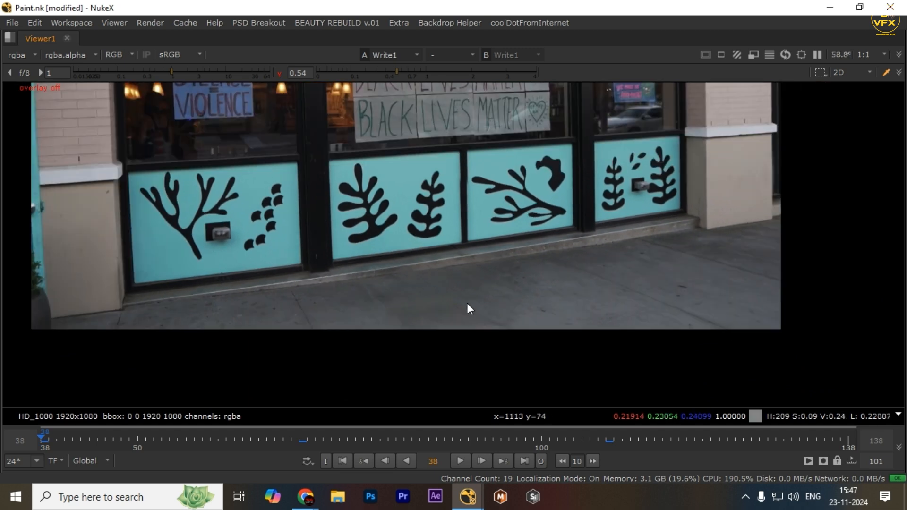
Compare the pavement crack and ground around the sign's feet between the Write1 result and the original plate
drag(467, 302, 402, 301)
scroll(381, 315, up, 2)
scroll(499, 332, up, 2)
key(1)
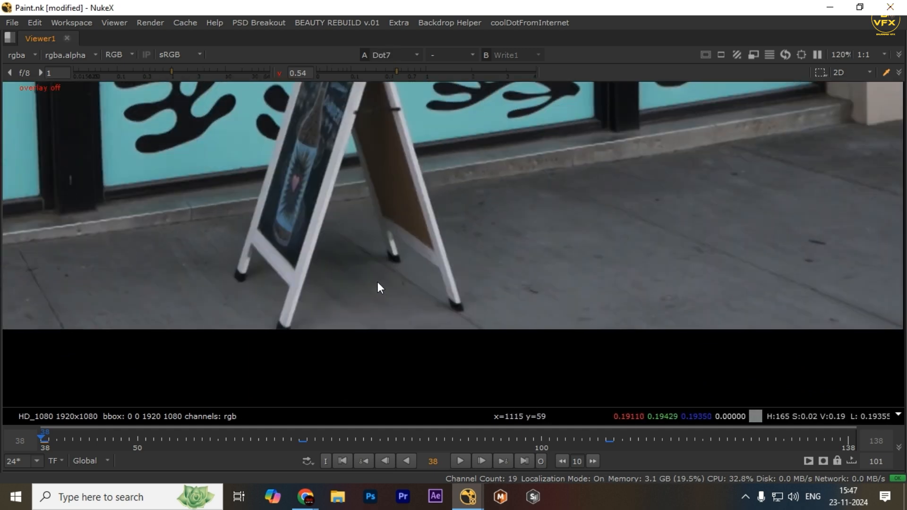
key(2)
drag(306, 263, 529, 381)
key(1)
key(2)
drag(373, 284, 404, 252)
drag(313, 201, 541, 336)
key(1)
key(2)
drag(359, 227, 560, 319)
key(1)
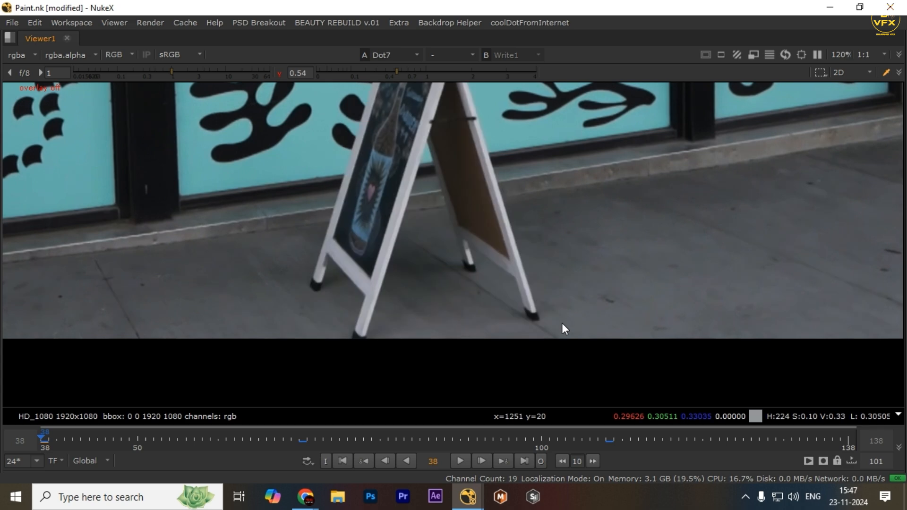
key(2)
key(1)
key(2)
key(1)
drag(346, 210, 554, 313)
key(2)
Inspect the corner-pinned ground patch on its own in the viewer
key(space)
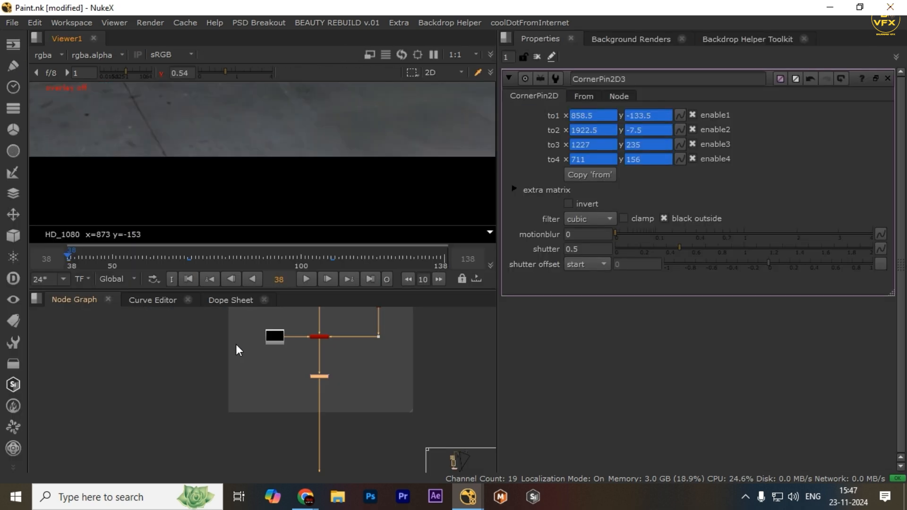
scroll(237, 348, down, 2)
drag(218, 376, 269, 378)
drag(391, 444, 337, 472)
key(1)
scroll(326, 420, down, 4)
drag(333, 419, 320, 442)
drag(286, 162, 290, 216)
key(2)
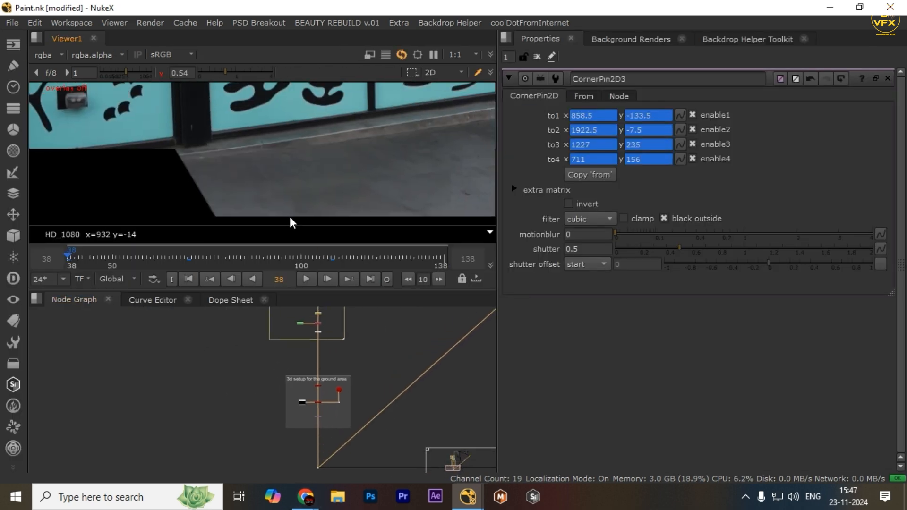
key(1)
View the Merge5 composite and examine the patched sidewalk along the curb
key(space)
key(space)
scroll(354, 399, down, 2)
drag(450, 442, 311, 422)
scroll(273, 409, up, 2)
key(1)
scroll(252, 413, down, 3)
drag(252, 413, 284, 412)
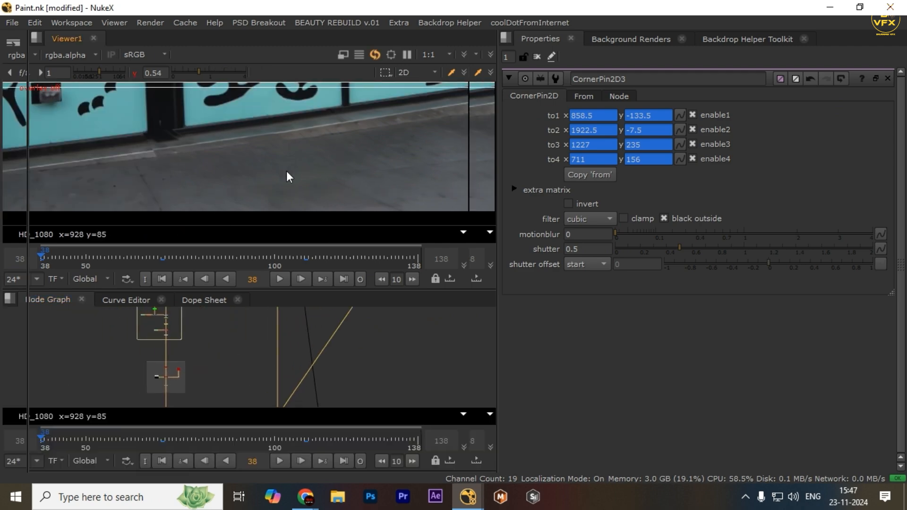
key(space)
key(2)
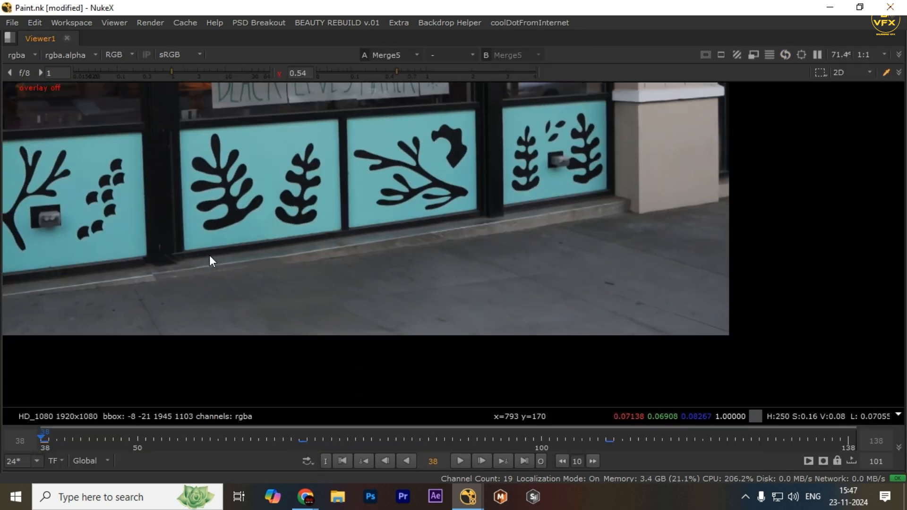
Check the Premult3 ground patch against the original plate around the sign's feet at the lower frame edge
key(space)
drag(231, 357, 307, 433)
scroll(306, 432, up, 10)
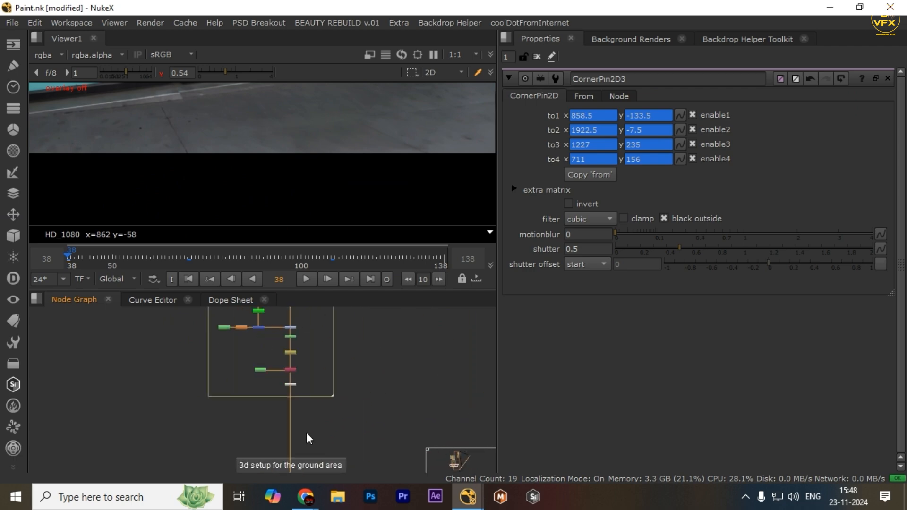
key(1)
key(space)
scroll(248, 189, down, 4)
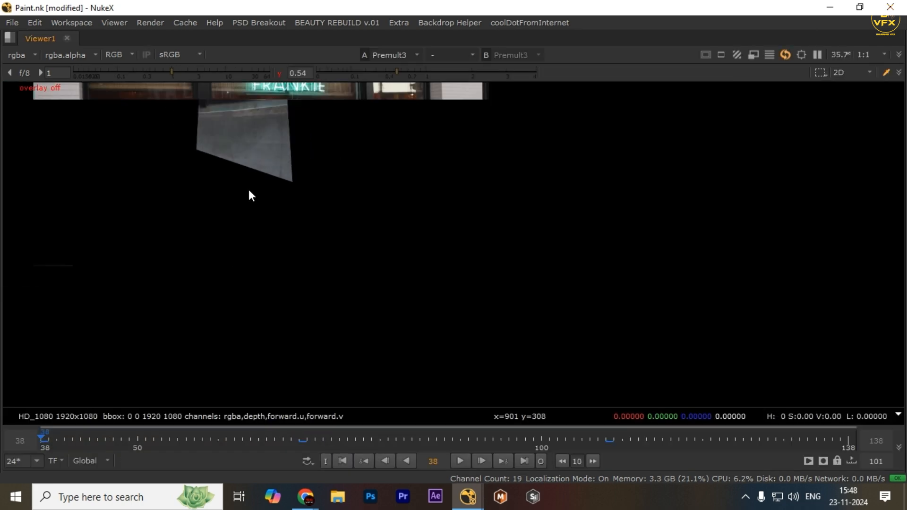
scroll(241, 165, up, 5)
drag(299, 185, 314, 255)
key(2)
scroll(348, 288, down, 5)
drag(385, 298, 360, 147)
scroll(351, 221, up, 8)
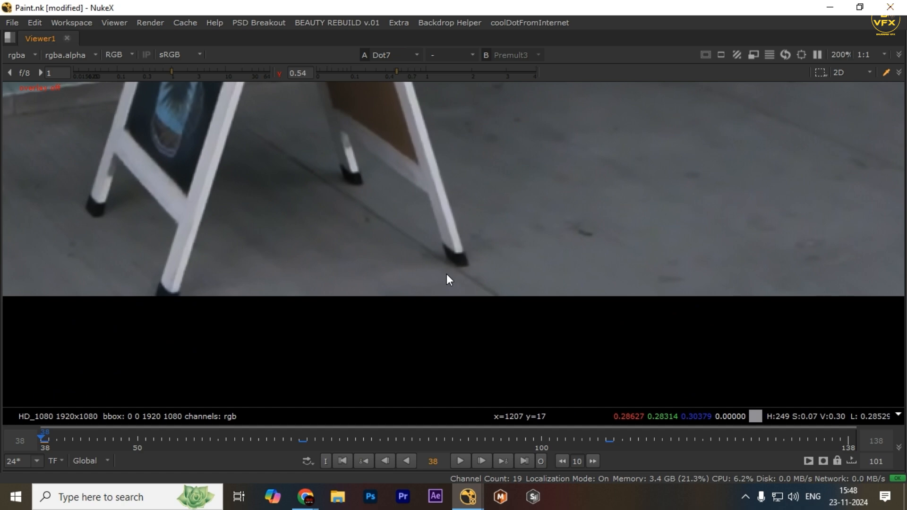
Add an unconnected Roto node beneath the ground patch's node group
key(space)
scroll(291, 353, down, 5)
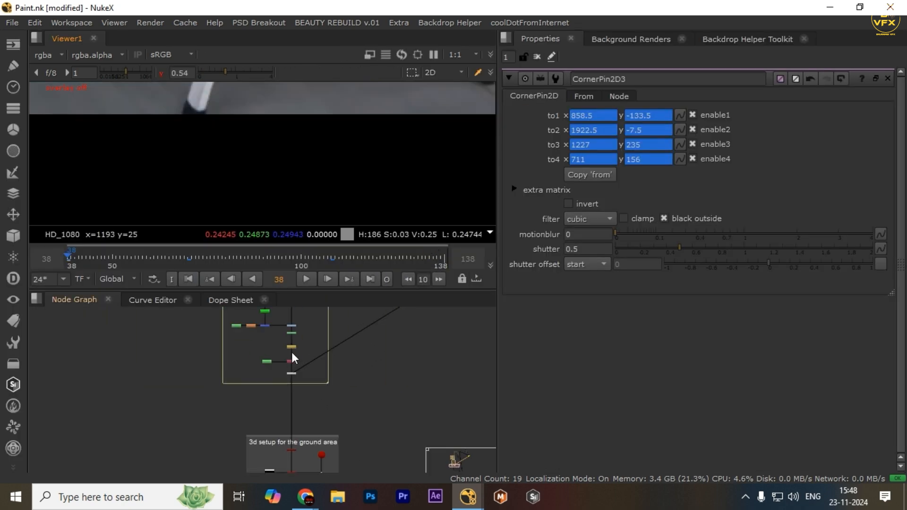
scroll(279, 398, up, 4)
drag(291, 352, 313, 356)
scroll(283, 411, down, 2)
scroll(307, 375, up, 4)
click(322, 396)
scroll(375, 417, down, 2)
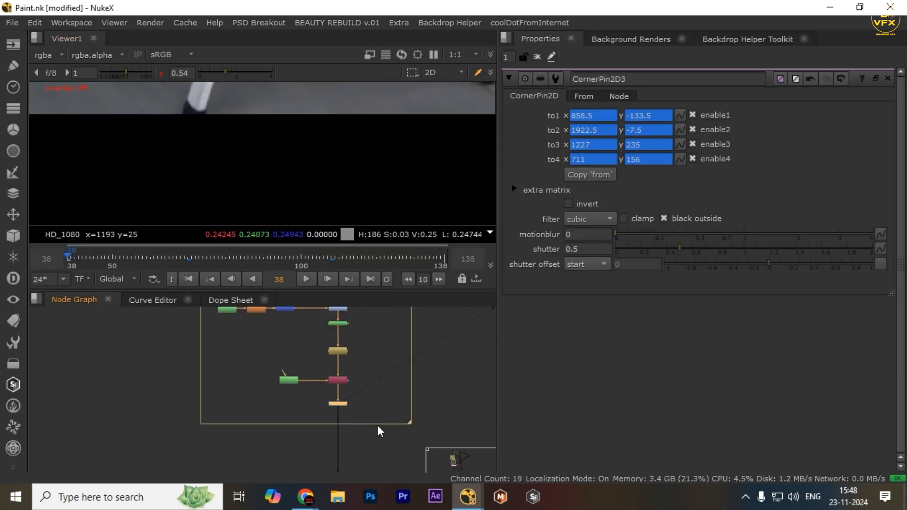
drag(319, 438, 301, 365)
scroll(326, 329, up, 3)
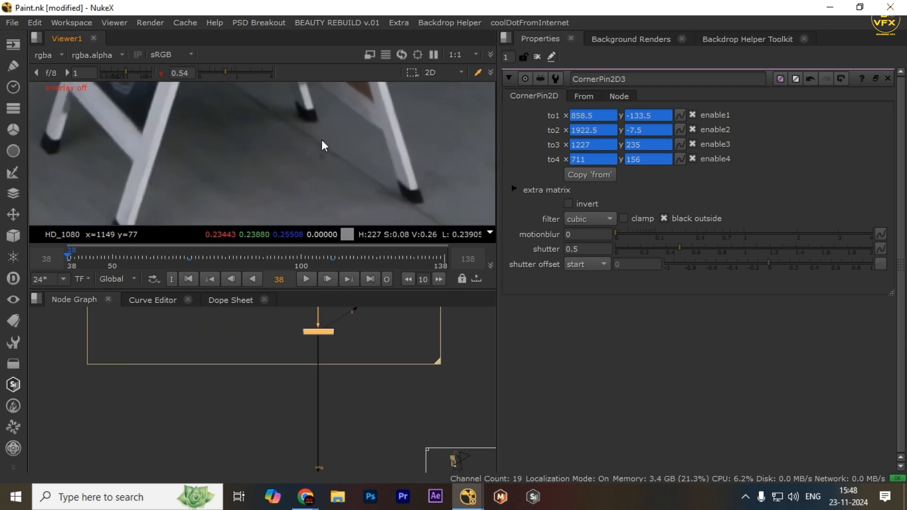
scroll(296, 371, down, 3)
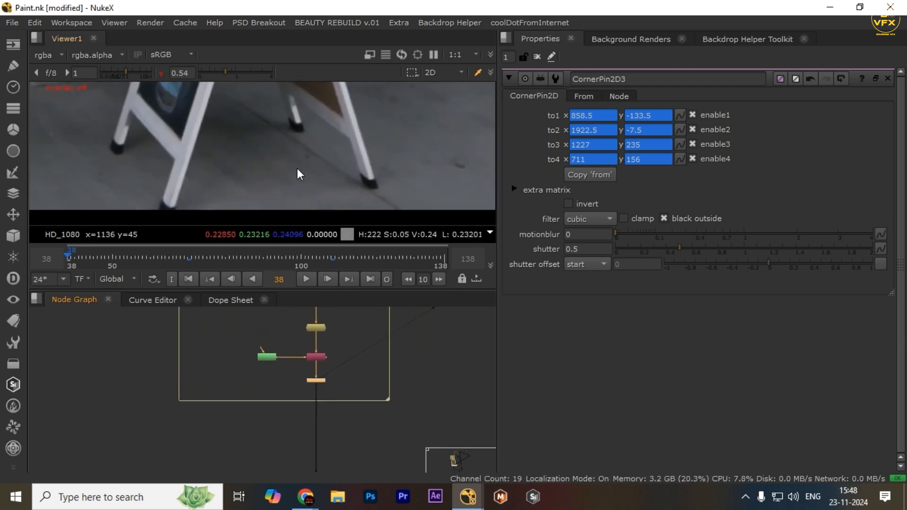
scroll(338, 396, up, 3)
click(255, 414)
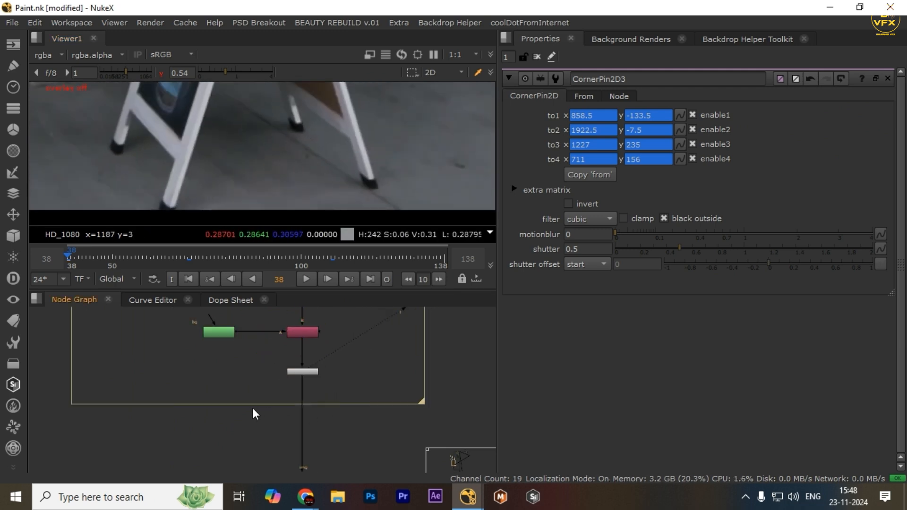
scroll(301, 404, down, 1)
key(o)
Move the new Roto node down beside the ground area's 3D setup
key(space)
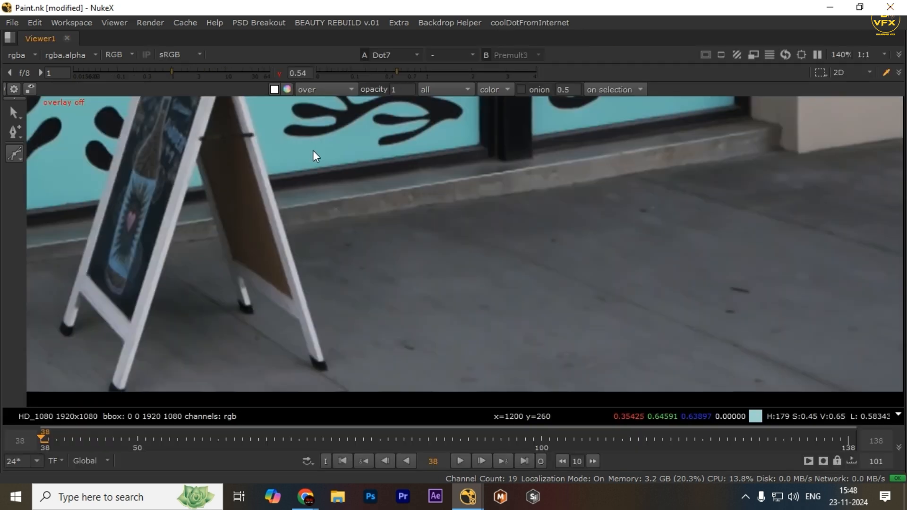
key(space)
click(357, 364)
click(263, 414)
scroll(274, 406, down, 5)
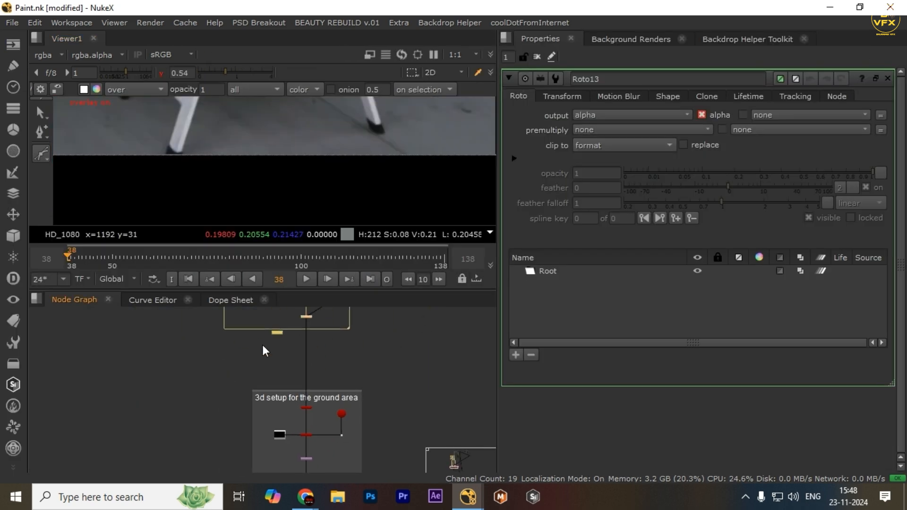
click(264, 351)
scroll(292, 330, down, 3)
drag(292, 329, 286, 445)
drag(337, 454, 196, 344)
scroll(361, 385, down, 3)
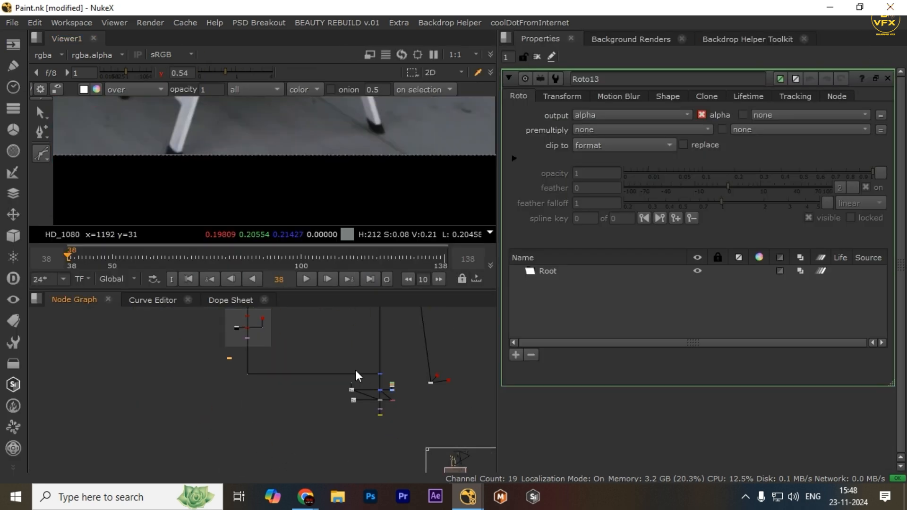
drag(355, 369, 388, 379)
Compare the sidewalk in the Merge5 composite with the original plate around the sign's feet and lower frame edge
key(1)
drag(327, 168, 326, 198)
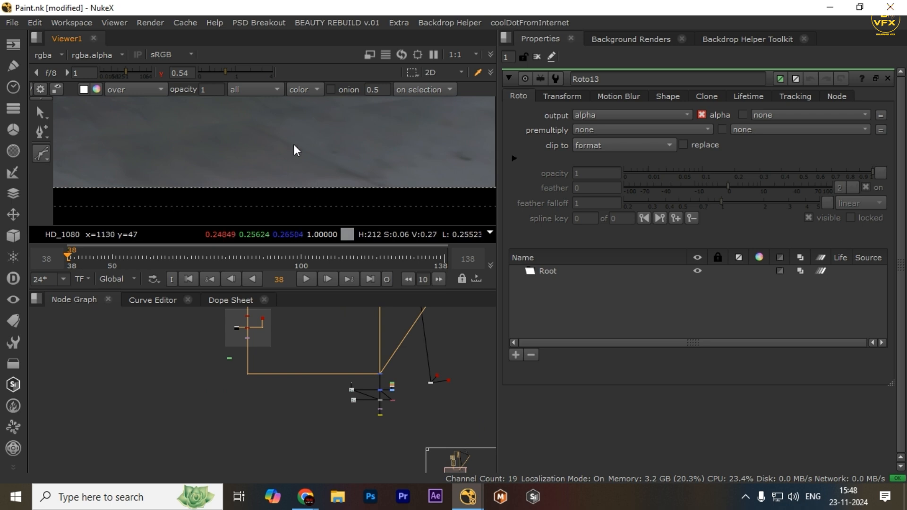
scroll(164, 378, down, 2)
drag(225, 359, 306, 397)
scroll(306, 397, up, 4)
key(2)
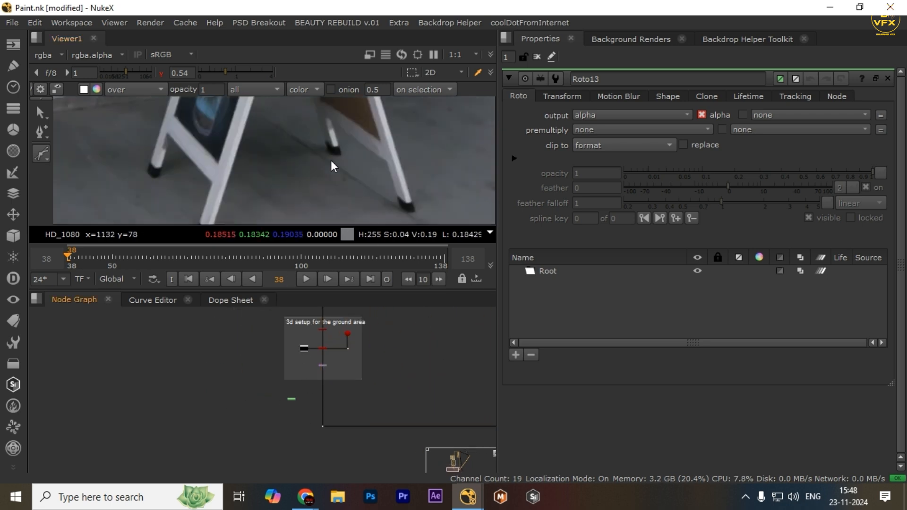
scroll(328, 164, down, 1)
key(1)
key(2)
key(1)
scroll(315, 179, down, 3)
key(2)
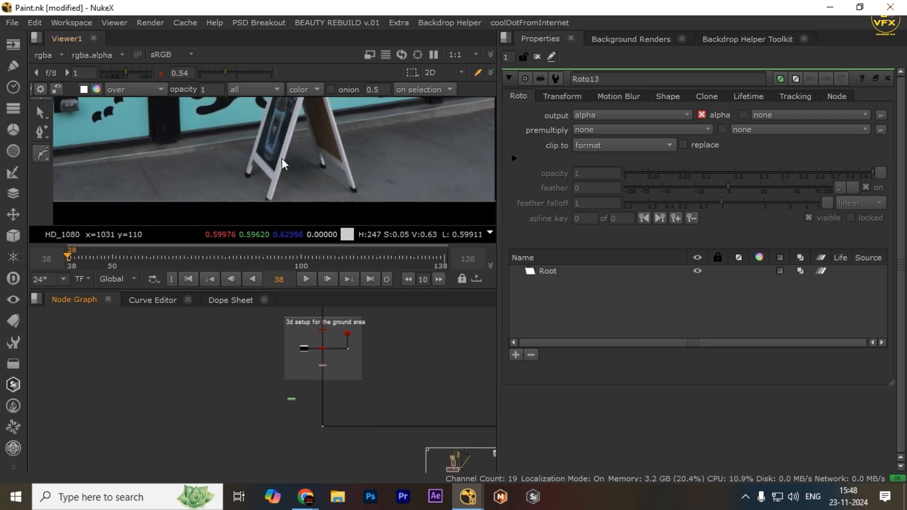
key(1)
key(2)
Move the Roto node back up beside the ground patch's Premult3 node and view that patch's output
scroll(303, 388, up, 3)
scroll(303, 391, down, 2)
drag(302, 390, 285, 381)
scroll(294, 360, up, 3)
drag(359, 333, 277, 353)
key(1)
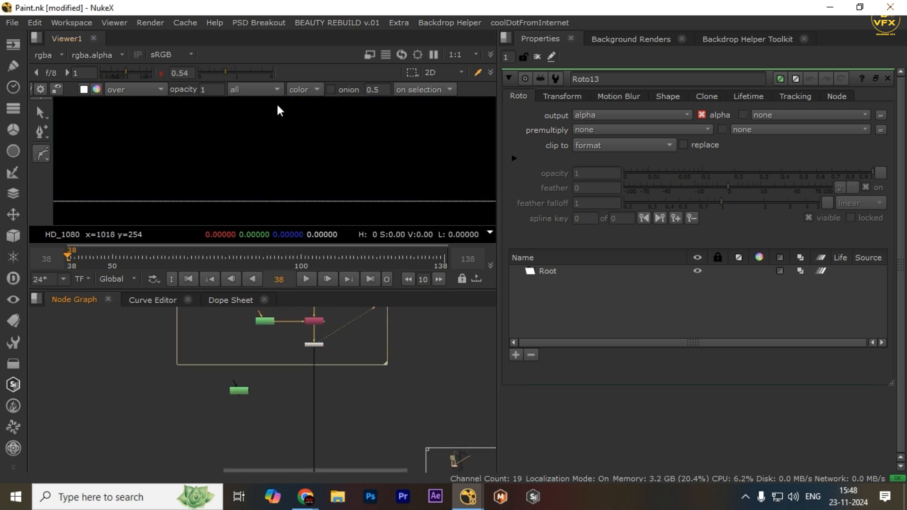
Draw an open spline down across the ground patch where the pavement seam belongs, using the original plate as reference
key(space)
scroll(290, 227, down, 3)
scroll(274, 222, up, 4)
drag(250, 253, 325, 260)
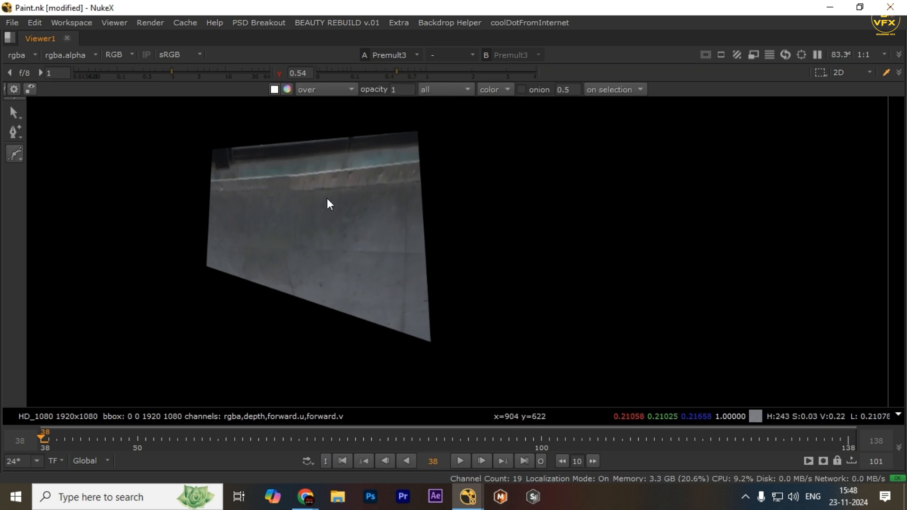
key(v)
key(v)
key(v)
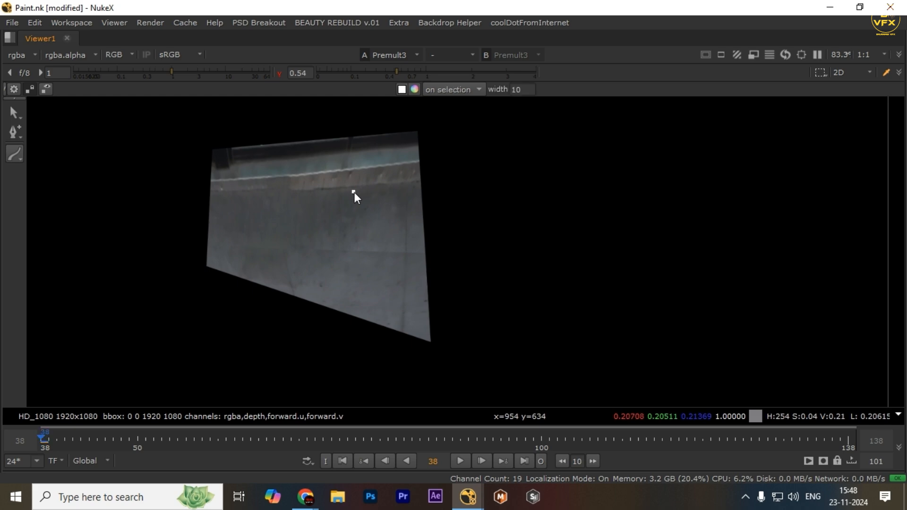
mouse_move(349, 313)
mouse_down()
mouse_move(364, 214)
mouse_move(333, 268)
mouse_move(333, 319)
mouse_up()
key(2)
scroll(364, 214, up, 3)
key(1)
scroll(377, 234, down, 9)
key(q)
drag(378, 194, 188, 394)
scroll(307, 288, up, 9)
drag(310, 252, 324, 254)
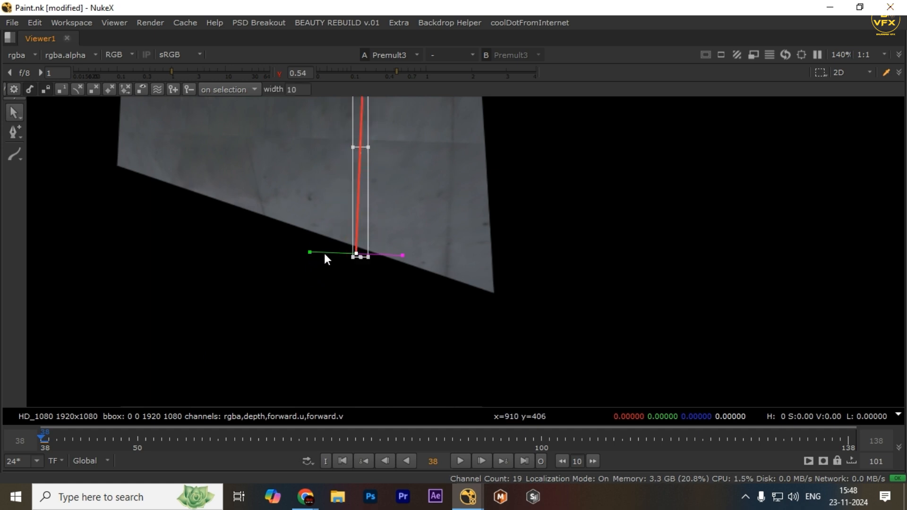
scroll(306, 204, up, 7)
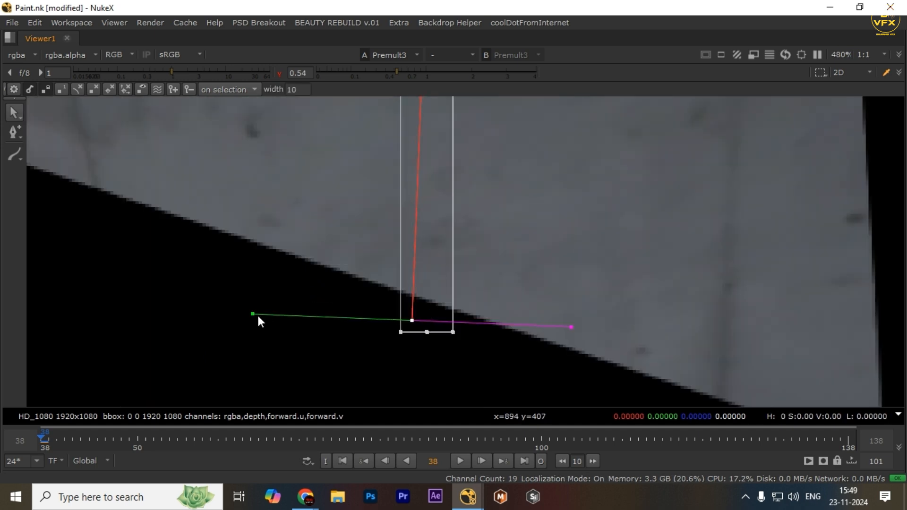
View the alpha of the new Roto node on its own with the overlay hidden
key(o)
key(a)
key(space)
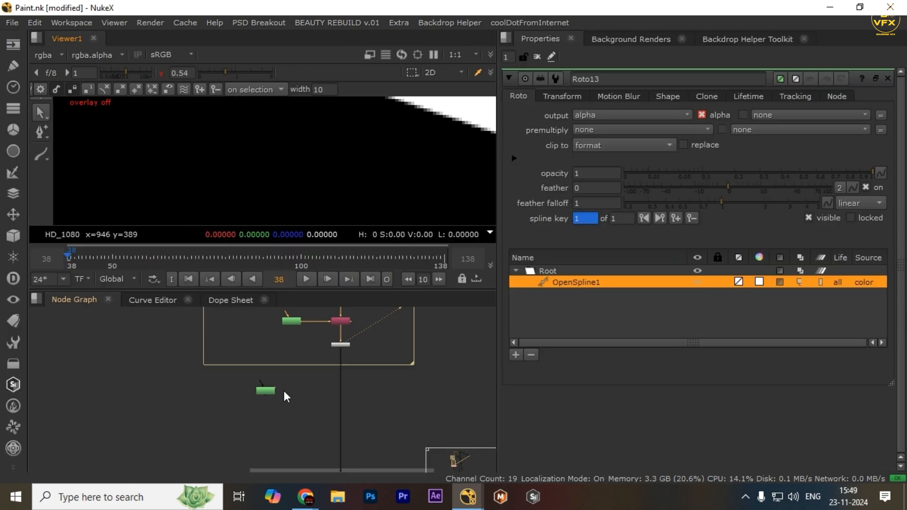
key(1)
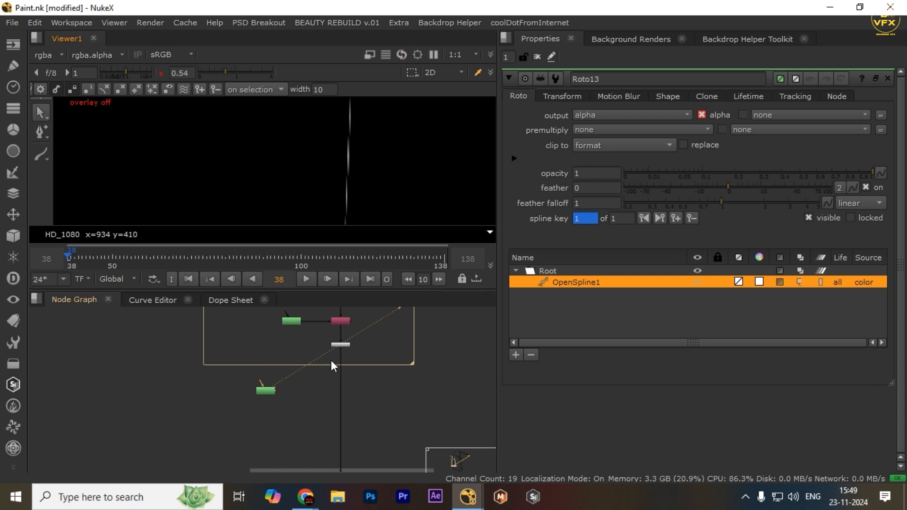
Add a Grade node below Premult3, mask it with the new Roto, and set its gain to 0.21
scroll(331, 364, up, 4)
double_click(344, 339)
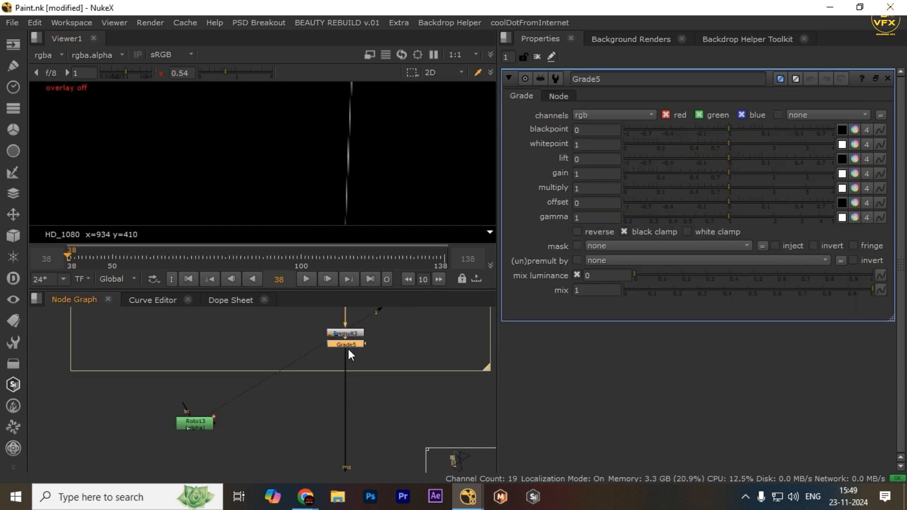
drag(349, 350, 339, 396)
key(1)
click(702, 178)
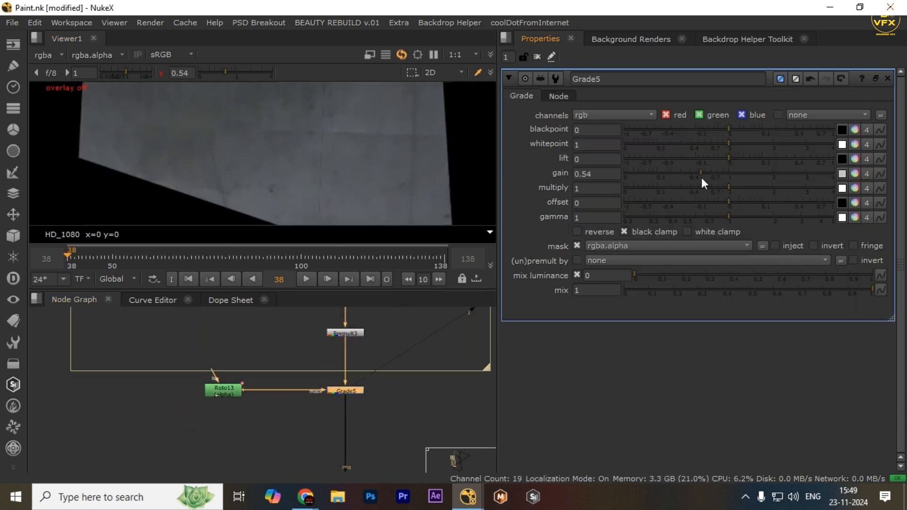
click(671, 177)
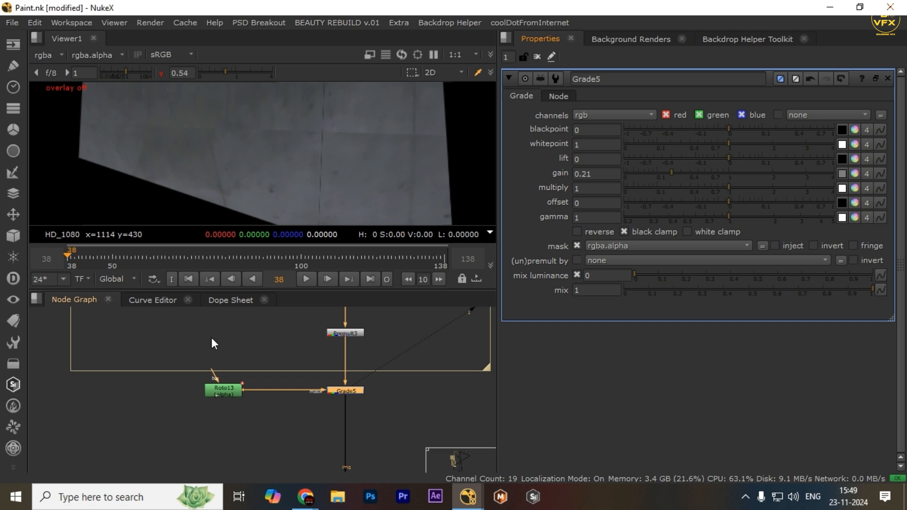
Inspect the darkened seam line on the ground patch and set the Grade's mix to 0.69
double_click(224, 390)
key(space)
drag(310, 283, 306, 163)
scroll(336, 337, up, 5)
key(o)
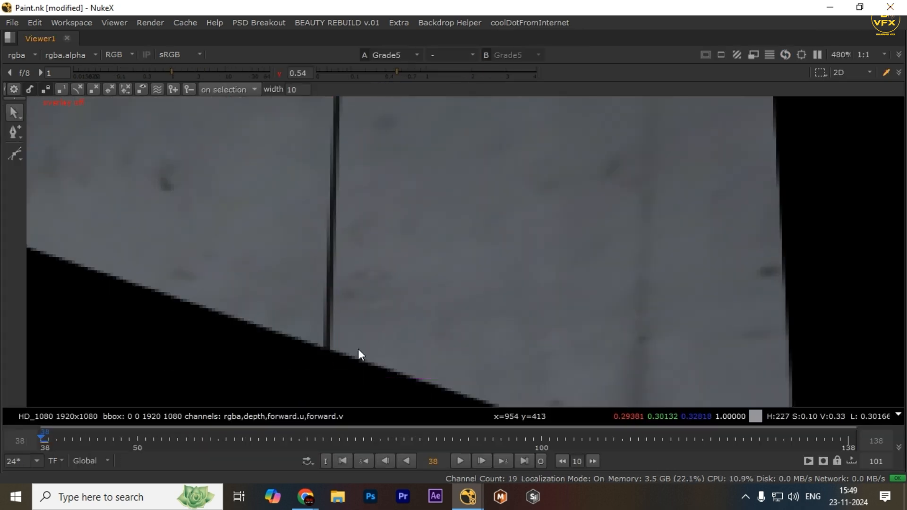
scroll(364, 340, down, 8)
key(space)
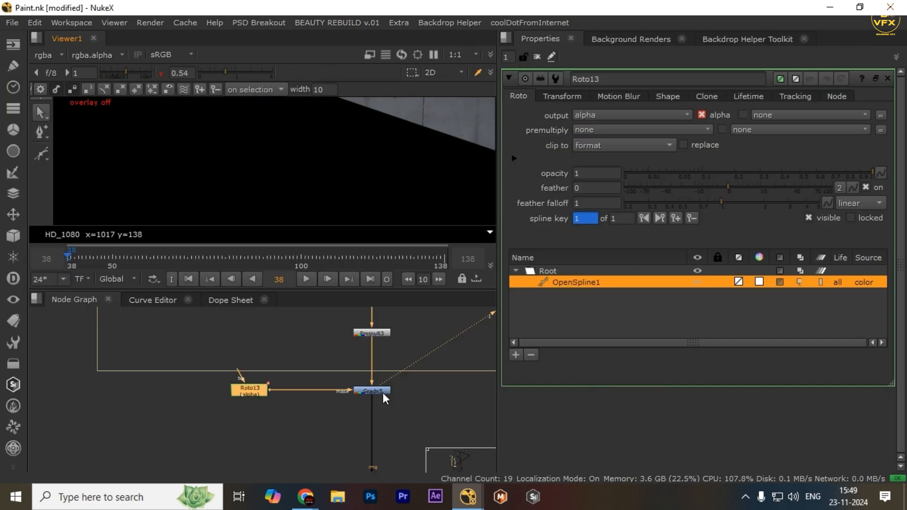
scroll(375, 392, up, 3)
double_click(374, 391)
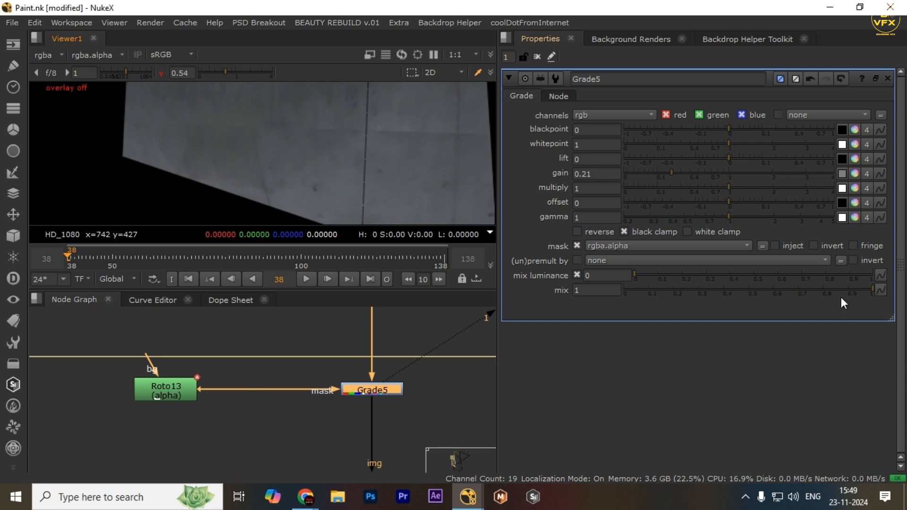
drag(841, 298, 796, 296)
Compare the new sidewalk seam in the Merge5 composite with the original plate
scroll(317, 378, down, 8)
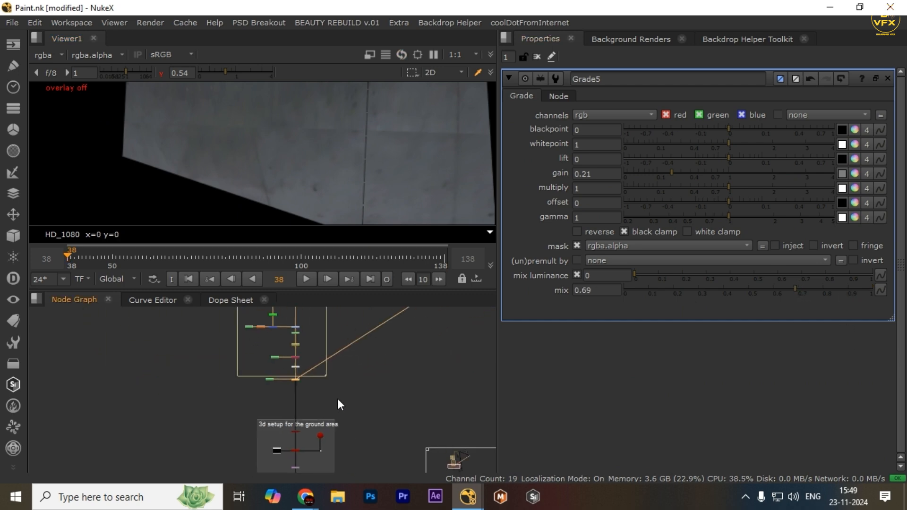
drag(358, 409, 358, 411)
key(1)
scroll(300, 173, down, 3)
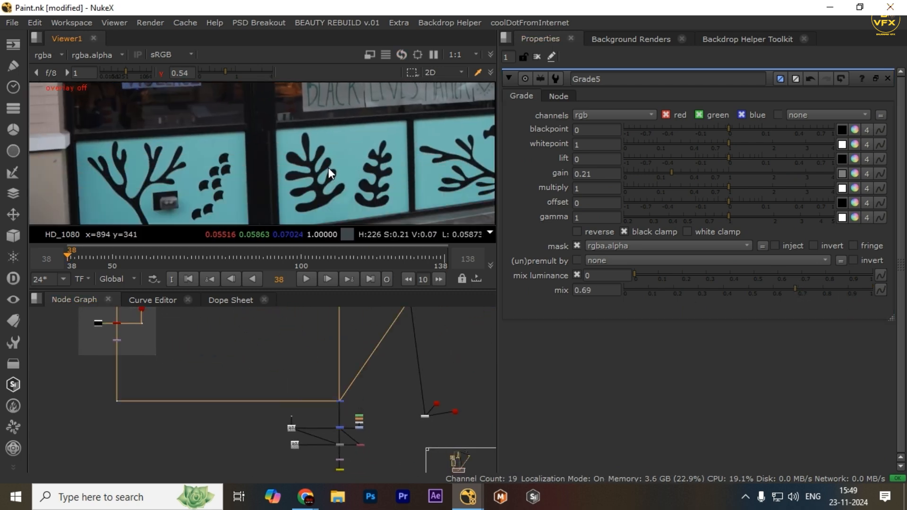
drag(377, 216, 386, 132)
key(space)
scroll(341, 284, up, 5)
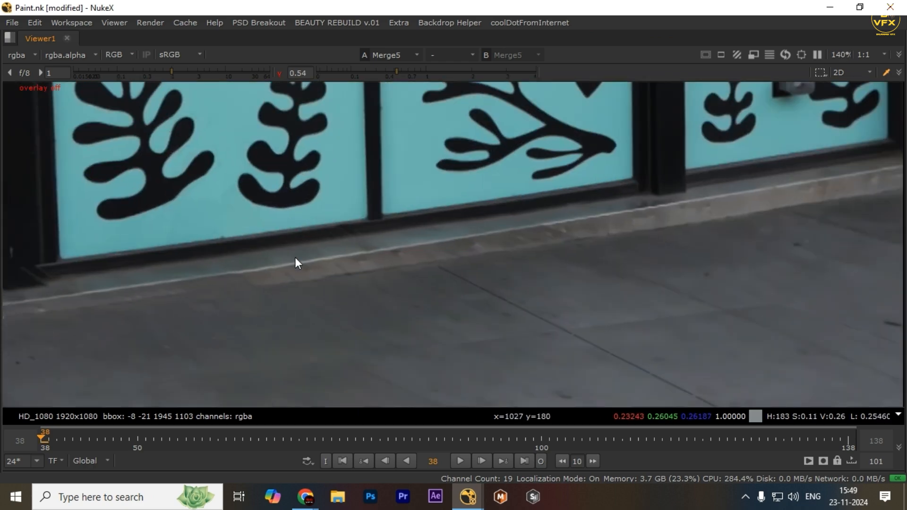
scroll(439, 303, down, 1)
key(2)
key(1)
scroll(407, 283, down, 2)
drag(330, 267, 568, 365)
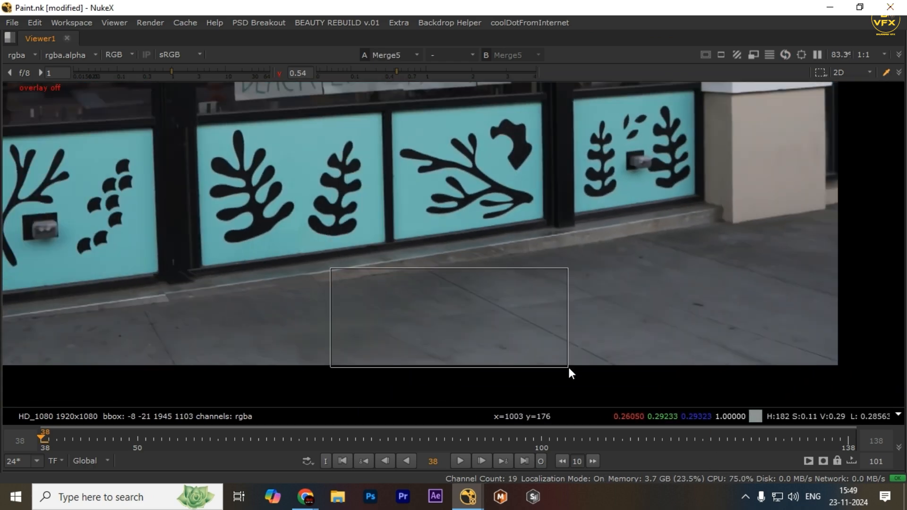
scroll(387, 310, down, 3)
key(2)
key(1)
key(space)
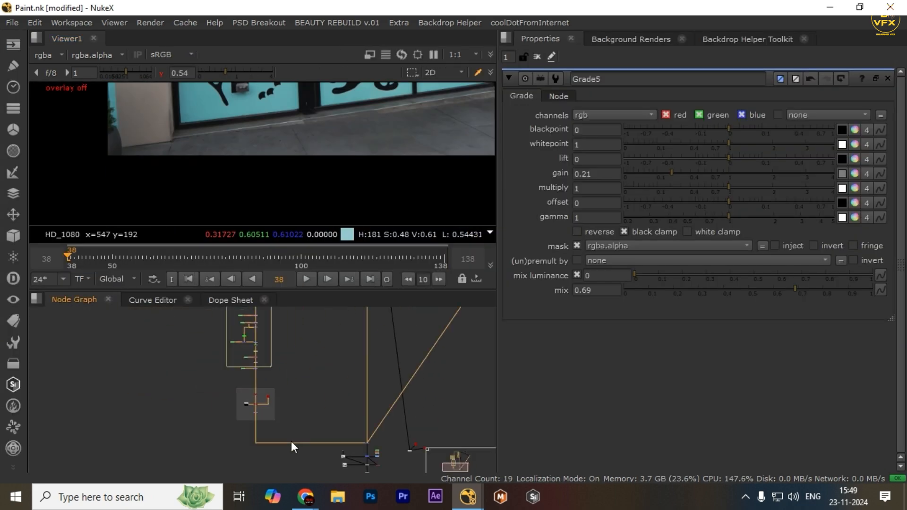
Reopen Roto13 over the Merge5 composite, select its whole open spline, and reposition it on the sidewalk
scroll(279, 433, down, 4)
double_click(275, 428)
key(space)
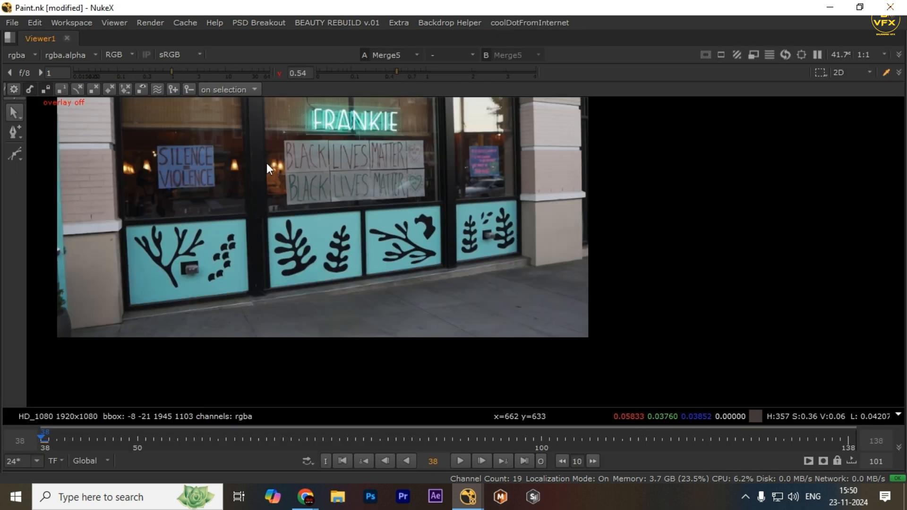
key(q)
scroll(461, 360, up, 3)
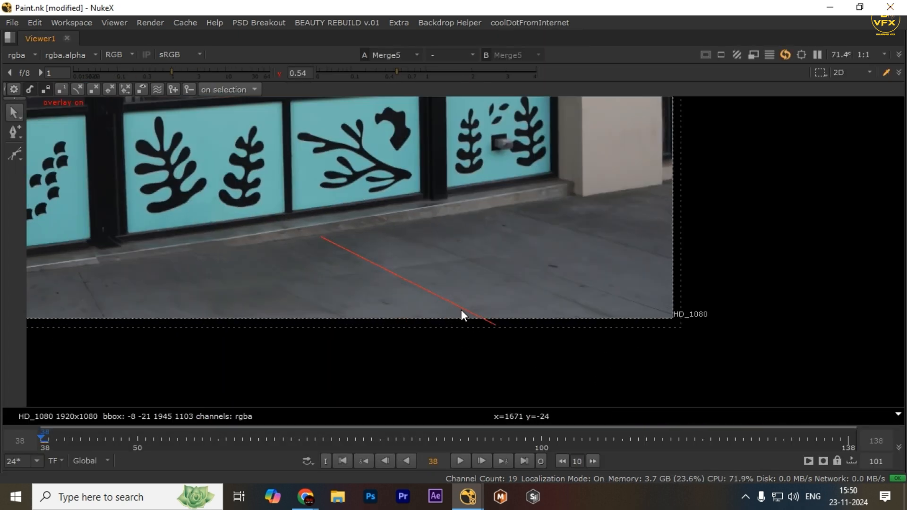
scroll(432, 307, up, 3)
click(481, 268)
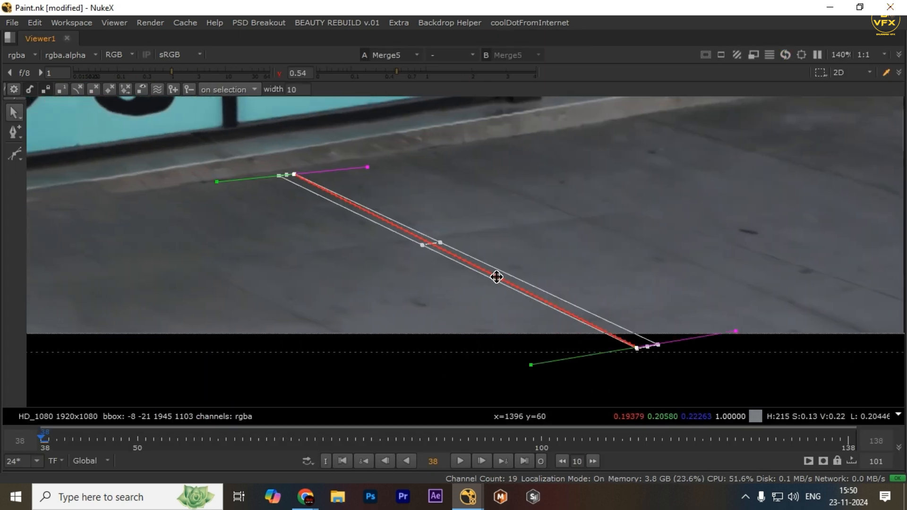
scroll(496, 277, down, 2)
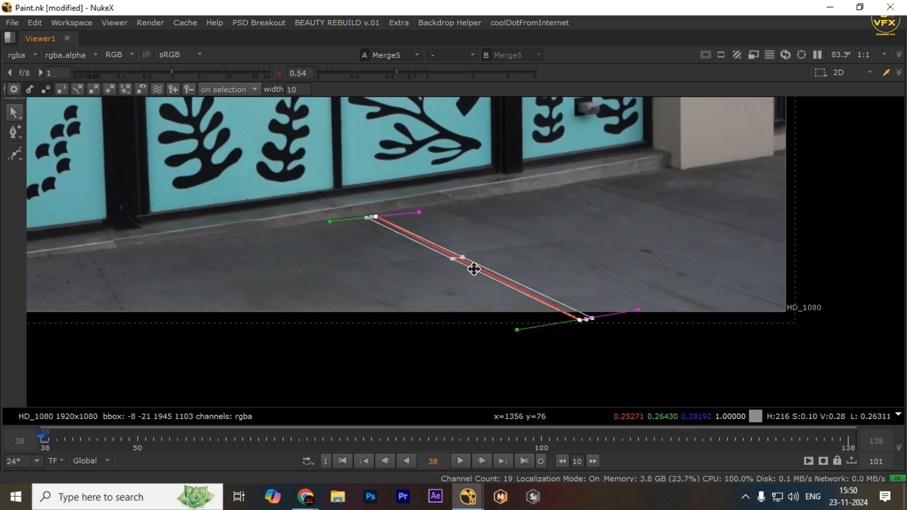
mouse_move(474, 269)
mouse_down()
mouse_move(425, 286)
mouse_move(520, 285)
mouse_move(474, 292)
mouse_move(554, 277)
mouse_move(533, 293)
mouse_move(554, 290)
mouse_up()
drag(506, 310, 515, 315)
Nudge the seam spline along the sidewalk and check the line with the overlay hidden and the node toggled
key(KP_8)
key(KP_8)
key(KP_8)
key(KP_8)
key(KP_8)
key(KP_8)
key(KP_8)
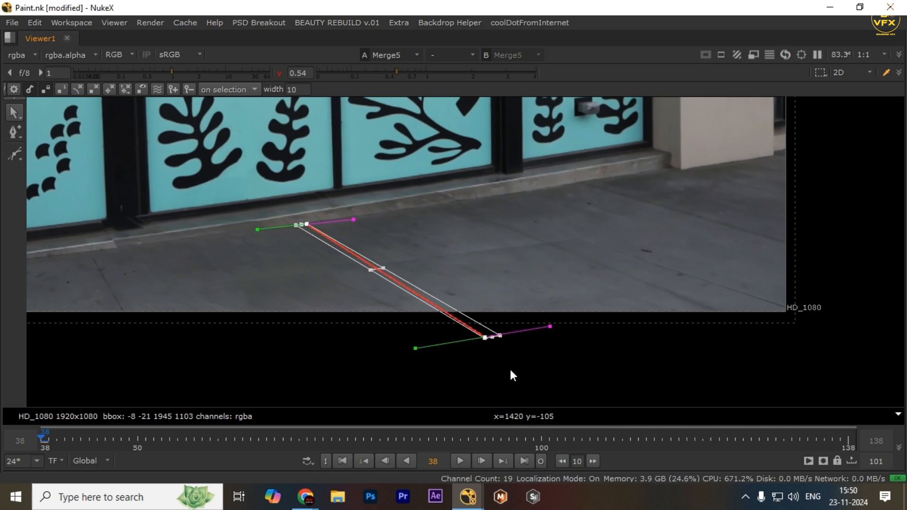
click(479, 381)
key(q)
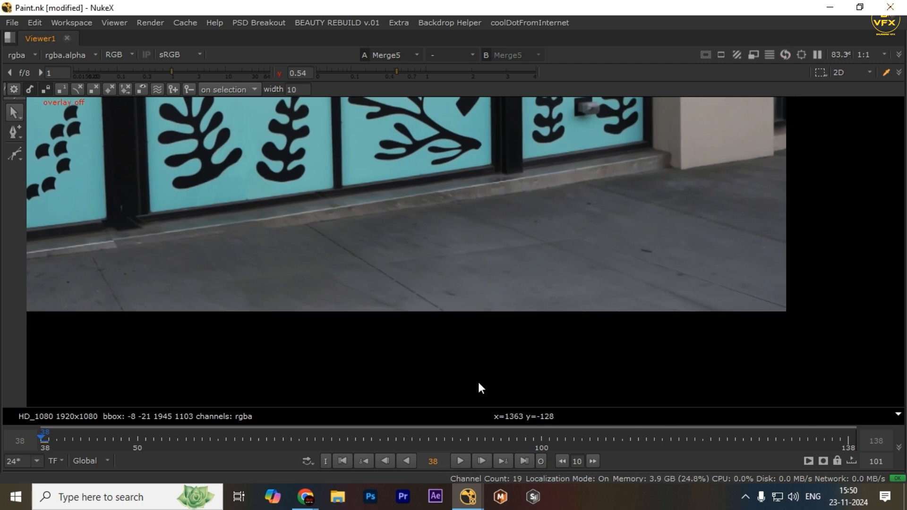
key(d)
key(d)
key(q)
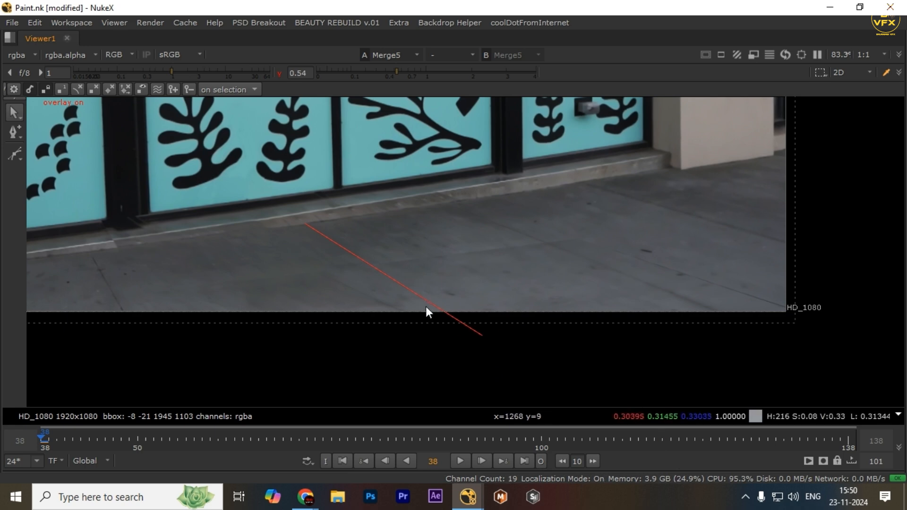
Select the whole seam spline and nudge it further left across the sidewalk in small increments
click(435, 305)
key(KP_4)
key(KP_4)
key(KP_4)
key(KP_4)
key(KP_4)
key(KP_4)
key(KP_4)
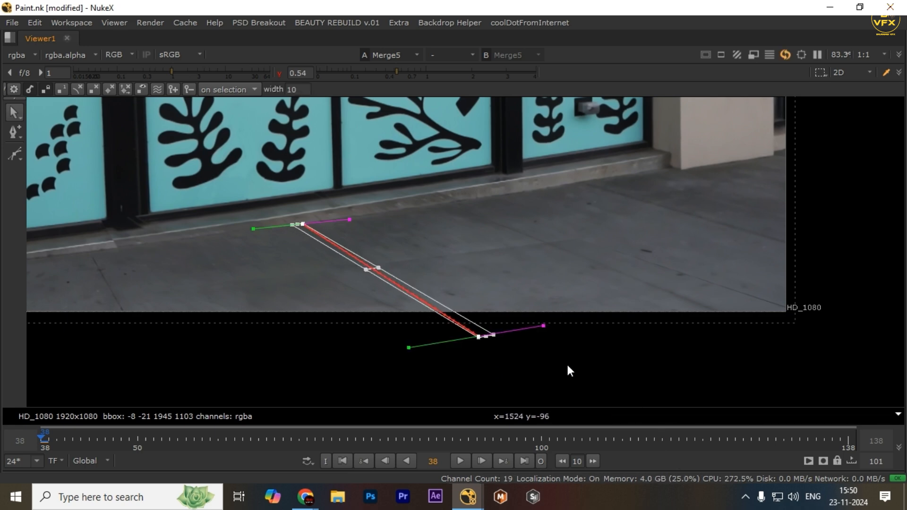
key(KP_4)
key(KP_4)
key(KP_4)
key(KP_4)
key(KP_4)
key(KP_4)
key(KP_4)
key(KP_4)
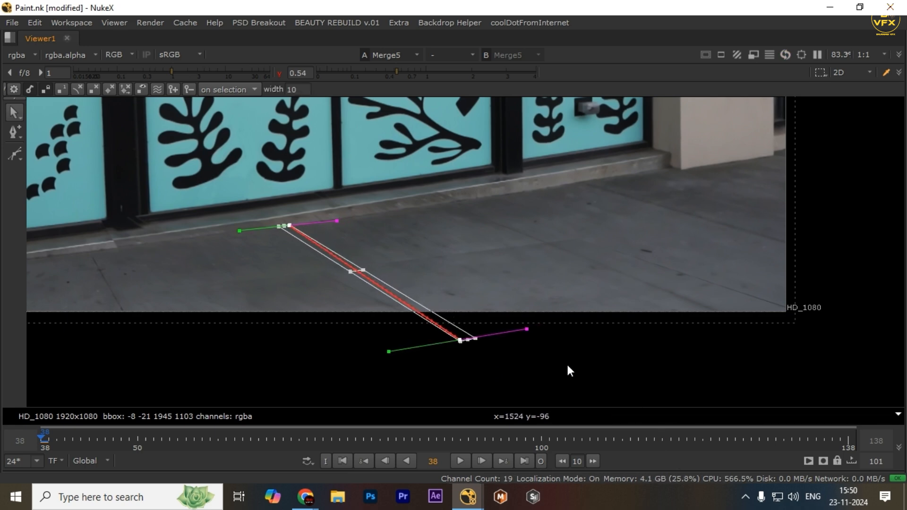
key(KP_4)
key(KP_4)
click(604, 377)
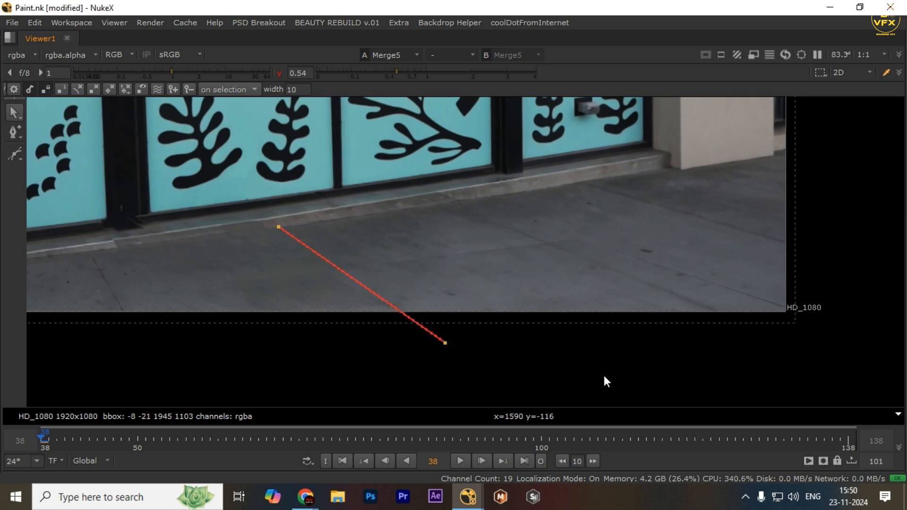
Check the seam against the original plate and nudge its spline slightly up and to the right
key(q)
key(2)
key(1)
key(q)
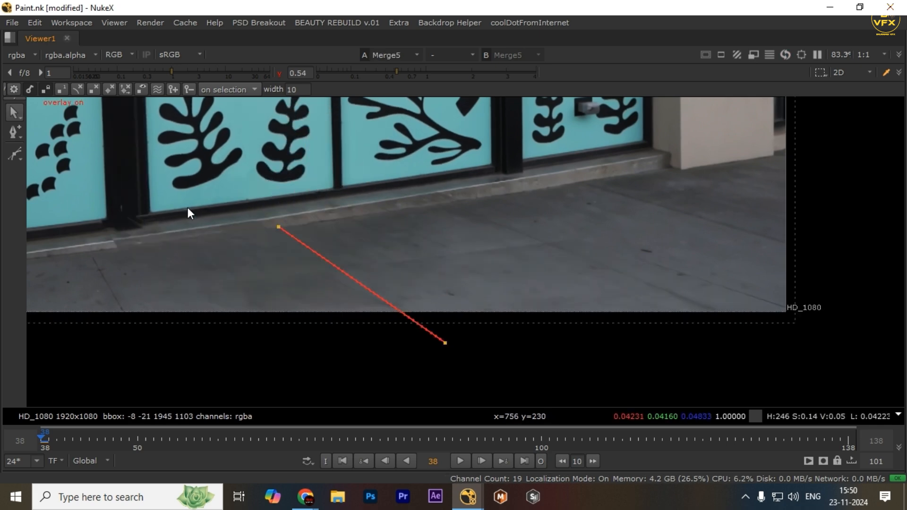
click(333, 264)
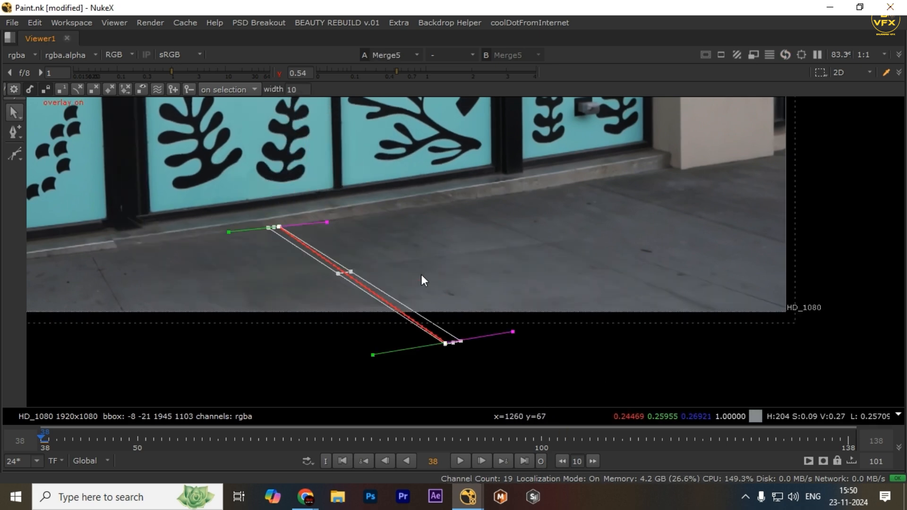
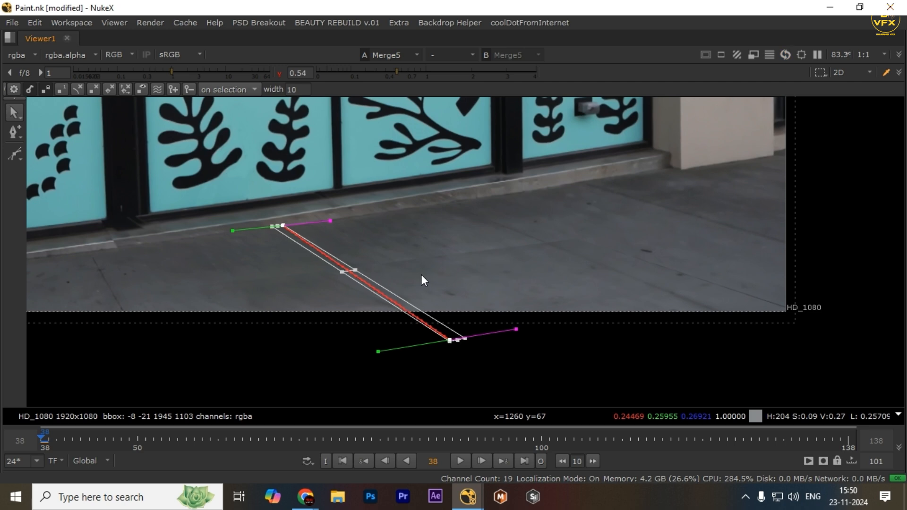
key(q)
Compare the sidewalk around the repositioned seam with the original plate at several magnifications
scroll(369, 270, down, 5)
drag(246, 226, 485, 304)
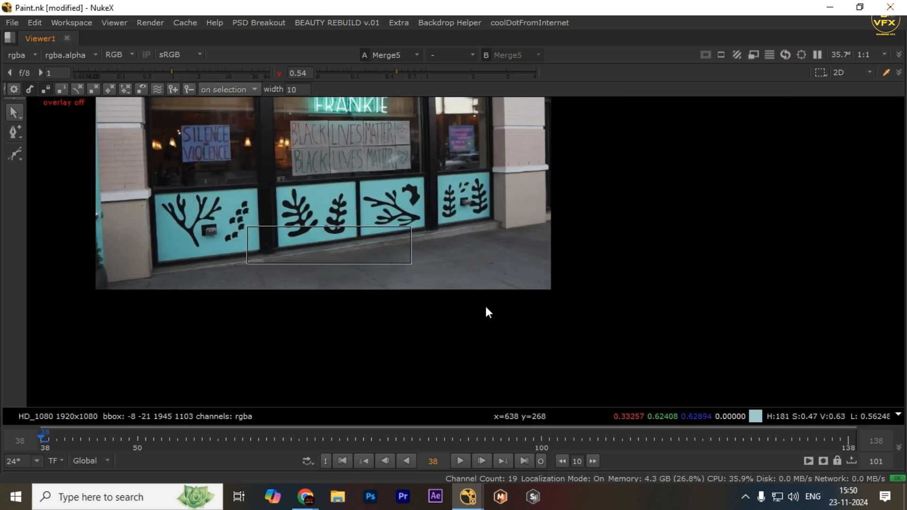
scroll(271, 236, up, 3)
drag(202, 216, 594, 416)
key(1)
key(2)
scroll(393, 282, up, 4)
drag(273, 203, 670, 367)
key(1)
key(2)
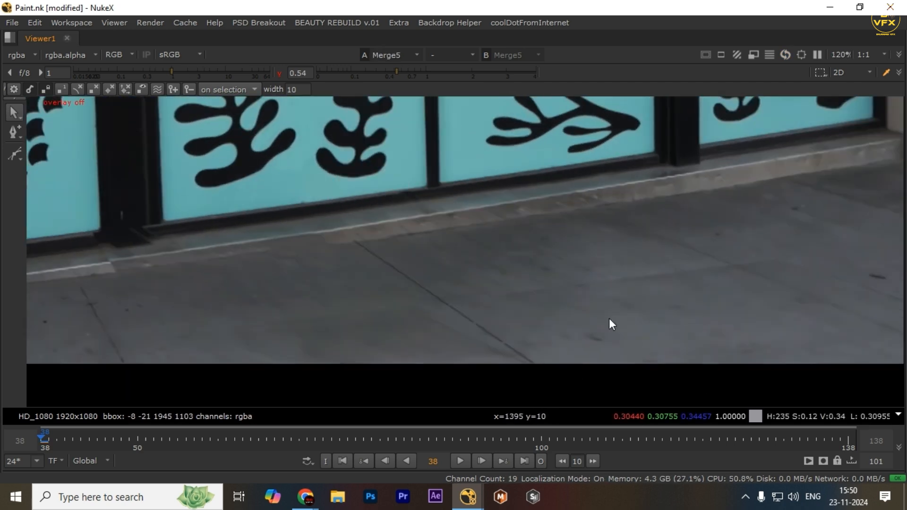
drag(309, 216, 670, 414)
key(1)
key(2)
Add a Blur node below the mask connection between Roto13 and Grade5
key(space)
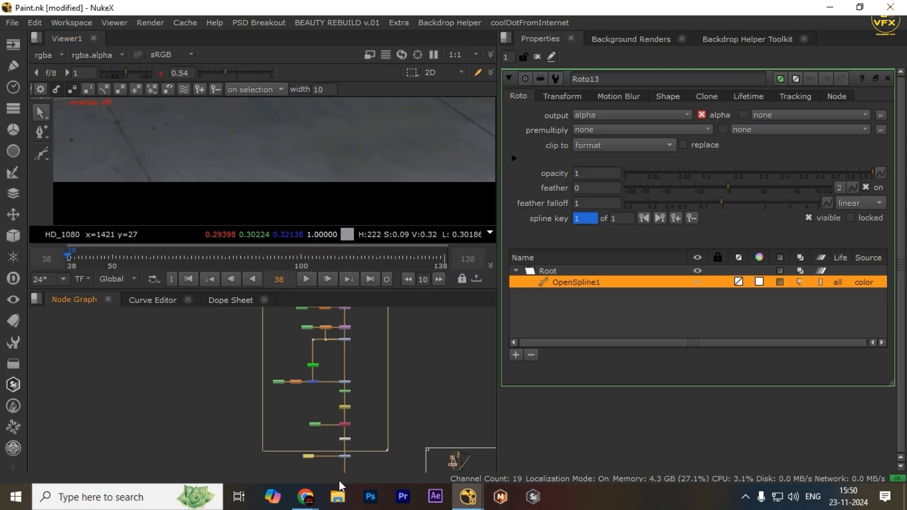
scroll(285, 413, up, 5)
scroll(306, 425, down, 3)
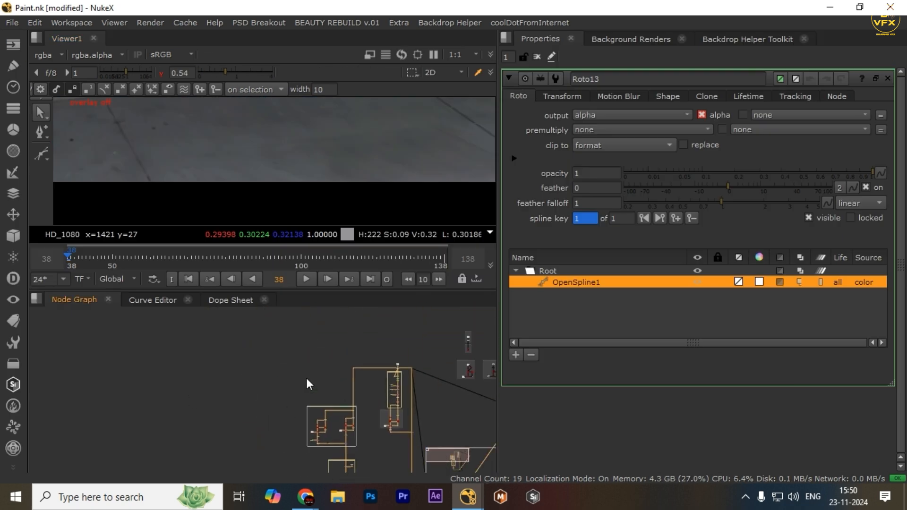
drag(307, 380, 280, 354)
scroll(259, 406, up, 4)
scroll(279, 354, up, 7)
drag(195, 362, 188, 362)
click(259, 404)
key(b)
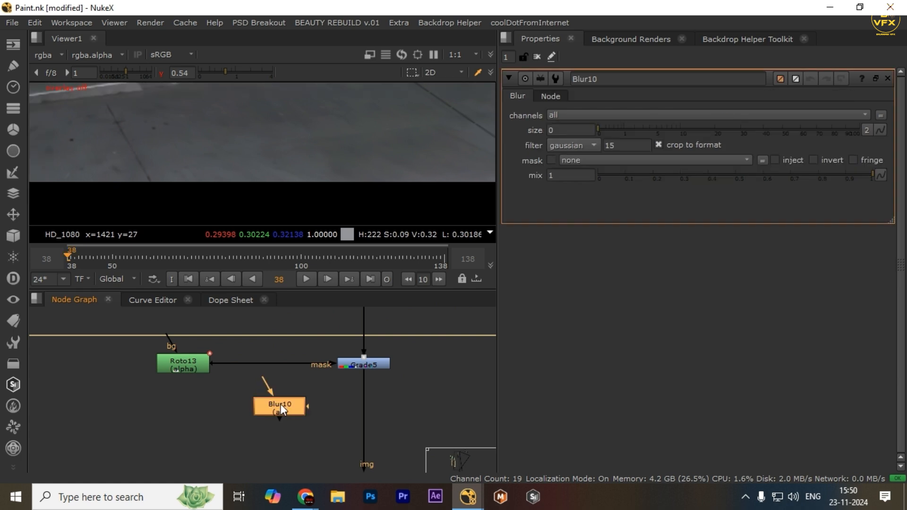
Insert the Blur node between Roto13 and Grade5's mask input, set its size to 1.9, and check the softened seam against the plate
drag(280, 404, 265, 364)
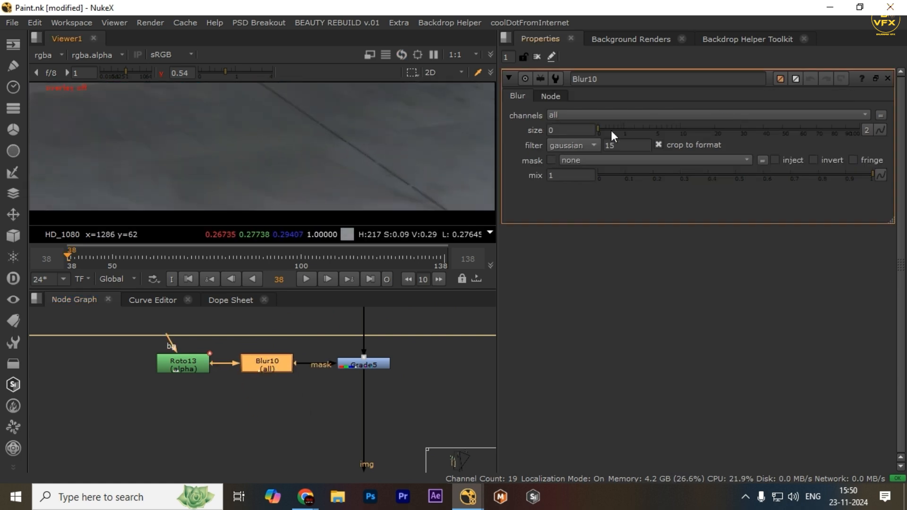
drag(611, 131, 633, 127)
key(space)
scroll(318, 317, down, 4)
key(2)
key(1)
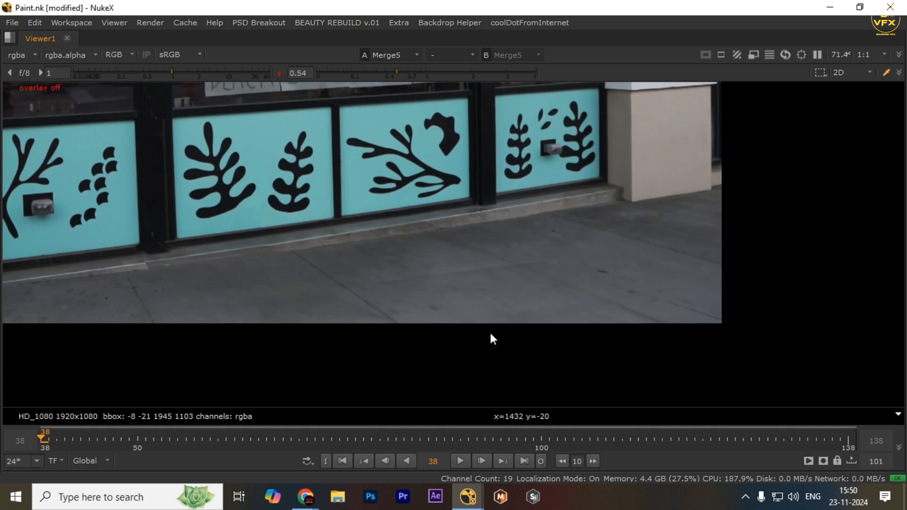
Compare the whole frame of the Merge5 result with the original plate
scroll(490, 334, down, 4)
drag(387, 312, 514, 342)
key(f)
key(2)
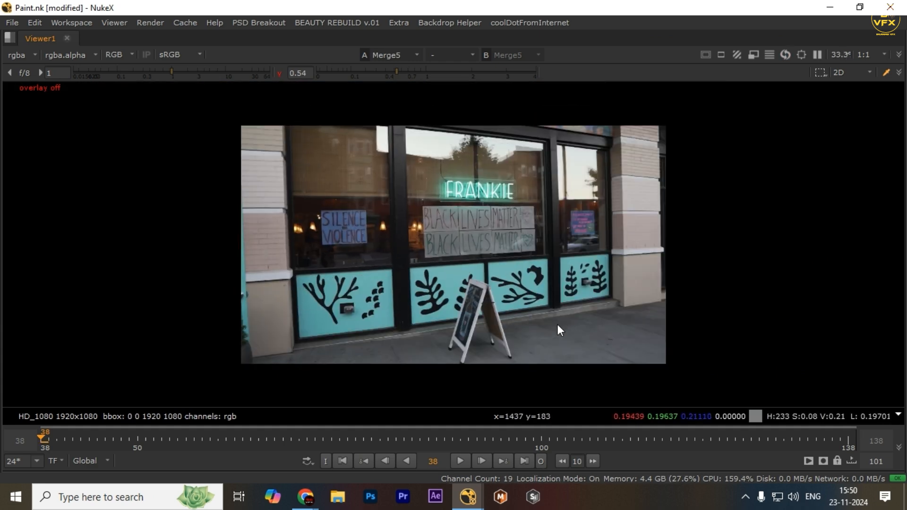
key(1)
key(2)
key(1)
View the final Write1 output full frame and compare it with the original plate
key(space)
scroll(339, 378, down, 9)
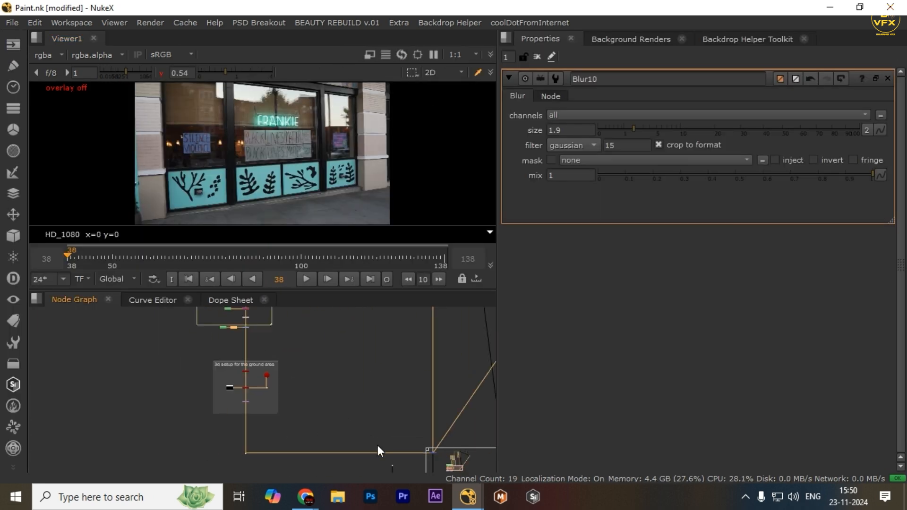
scroll(356, 441, down, 1)
drag(378, 445, 371, 356)
scroll(355, 442, up, 6)
click(348, 368)
key(1)
key(space)
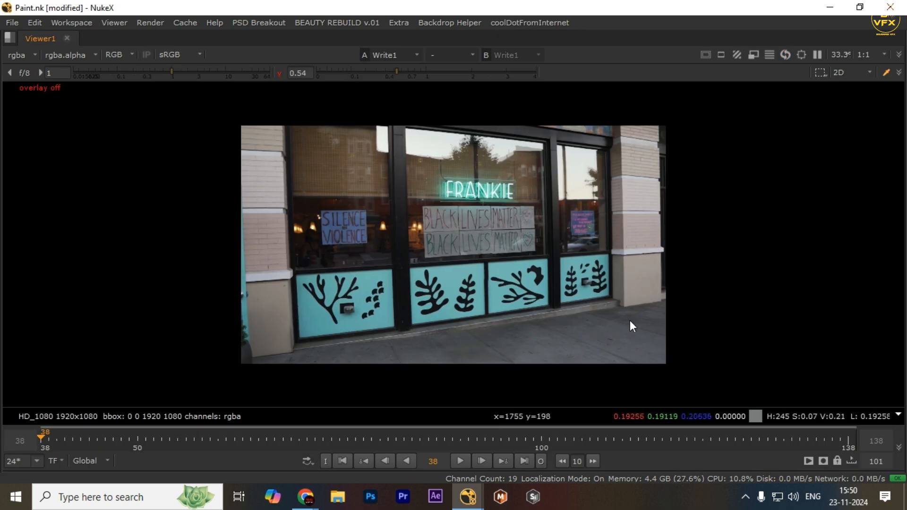
key(2)
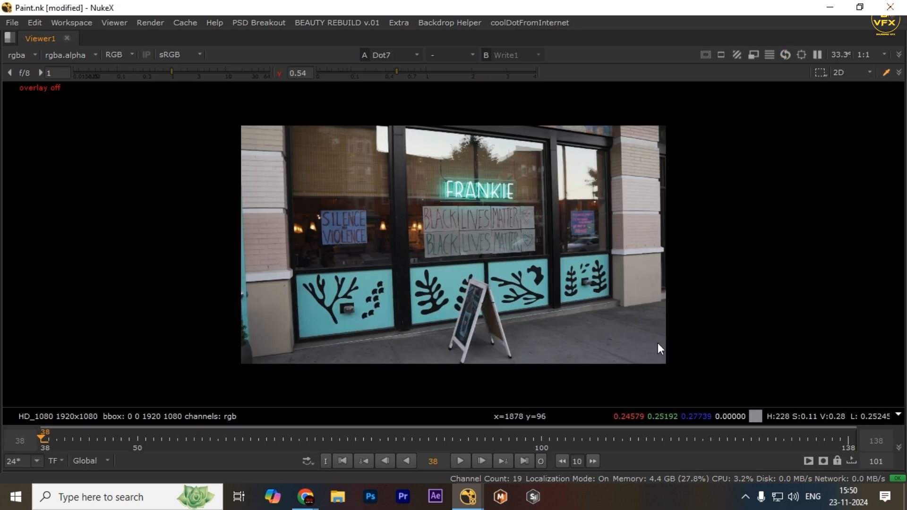
Examine the teal panels, their divider and the sidewalk up close in the Write1 output, comparing them with the original plate
scroll(458, 326, up, 4)
key(1)
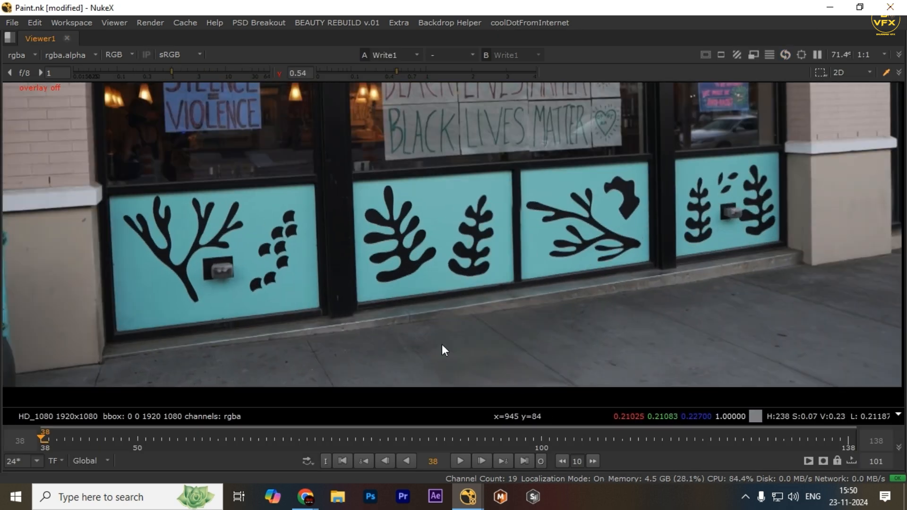
key(2)
key(1)
scroll(468, 228, up, 3)
key(2)
key(1)
scroll(509, 220, up, 4)
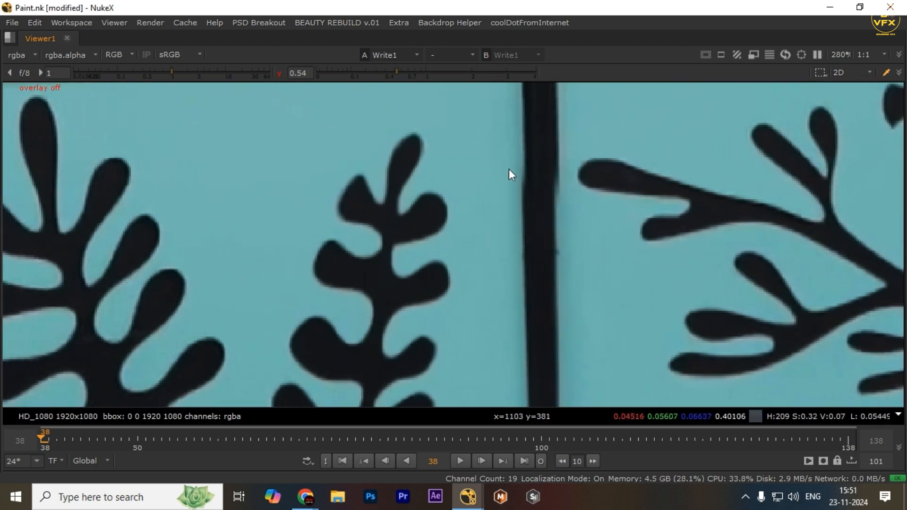
scroll(533, 206, down, 3)
drag(534, 208, 489, 218)
Locate the roto branch that masks the final composite and open the Roto12 properties
key(space)
scroll(315, 313, down, 3)
drag(336, 311, 359, 394)
scroll(371, 389, up, 4)
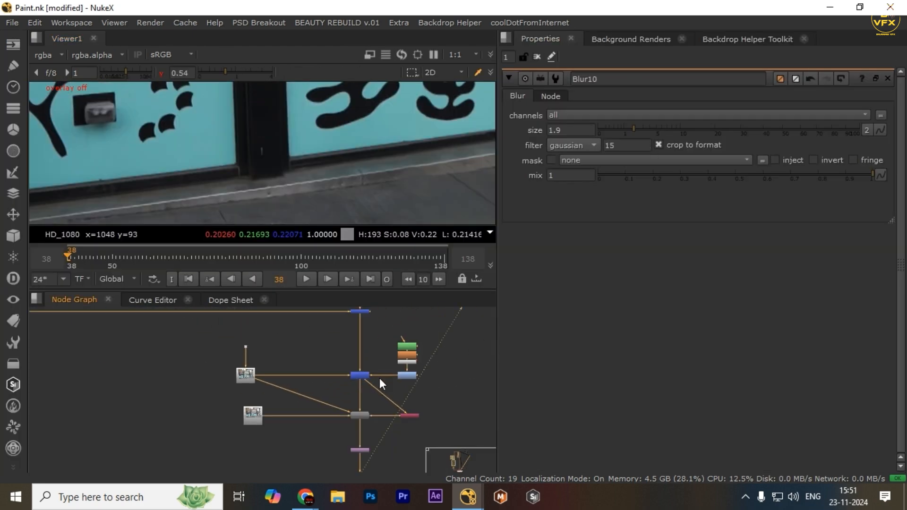
drag(407, 347, 384, 419)
scroll(384, 418, up, 3)
double_click(384, 418)
Try to reposition the feather point at the upper-right corner of Roto12's rectangle, and undo the move
key(space)
scroll(489, 257, up, 1)
drag(475, 178, 470, 234)
key(o)
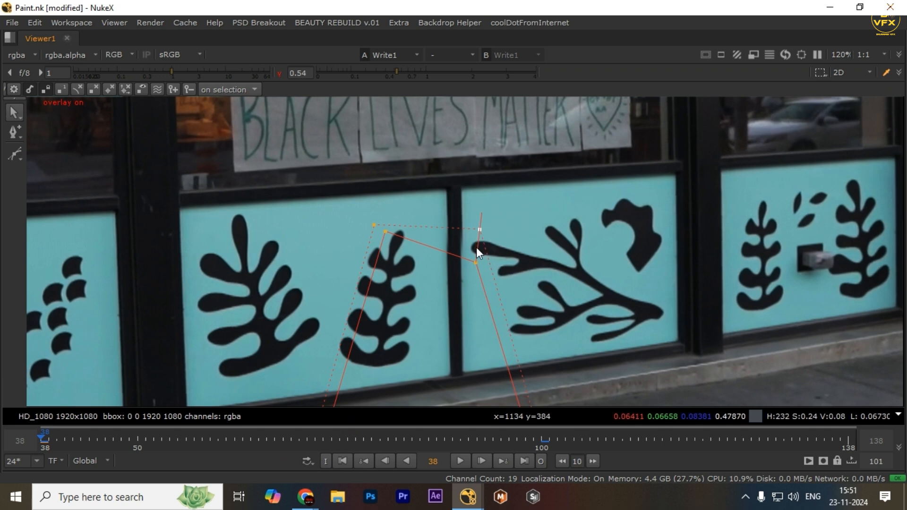
key(ctrl+z)
scroll(481, 262, down, 3)
scroll(489, 251, up, 5)
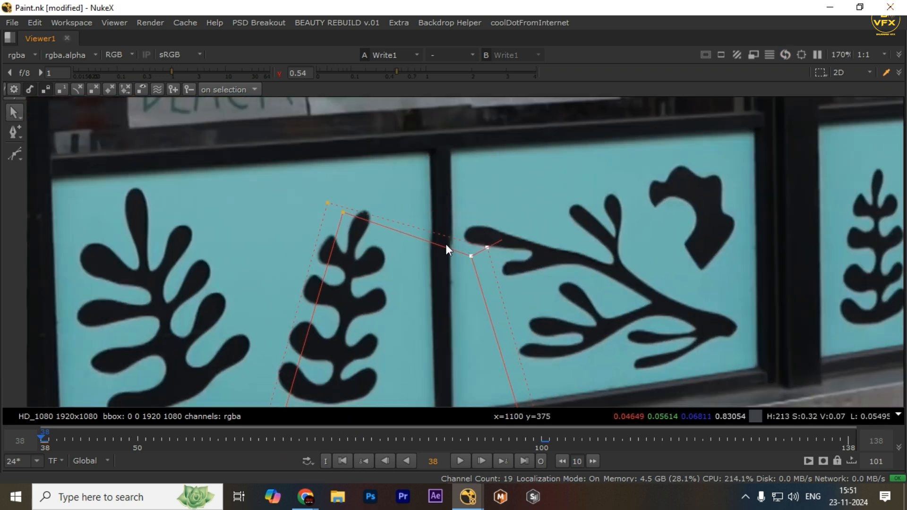
Find the panel patch's grid warp in the node graph and open the GridWarp3_1 properties
key(space)
scroll(283, 382, down, 5)
drag(305, 385, 298, 446)
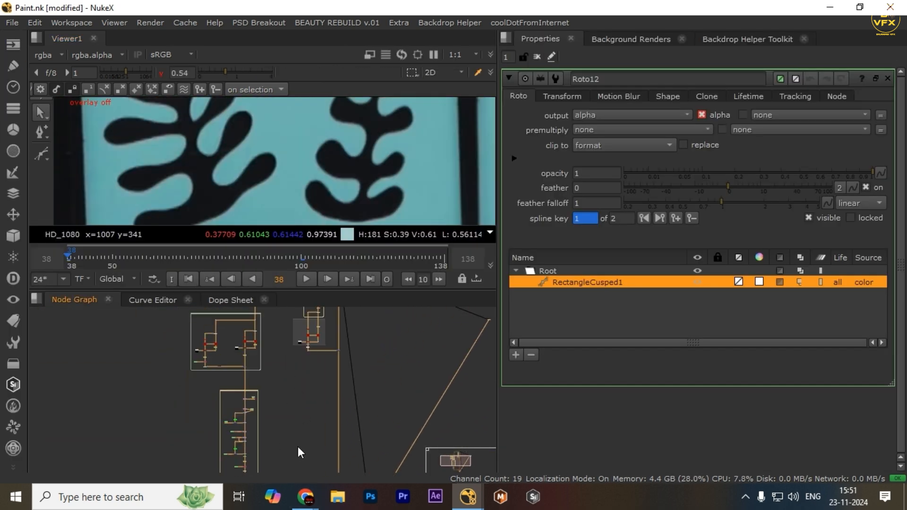
scroll(322, 451, up, 5)
click(343, 409)
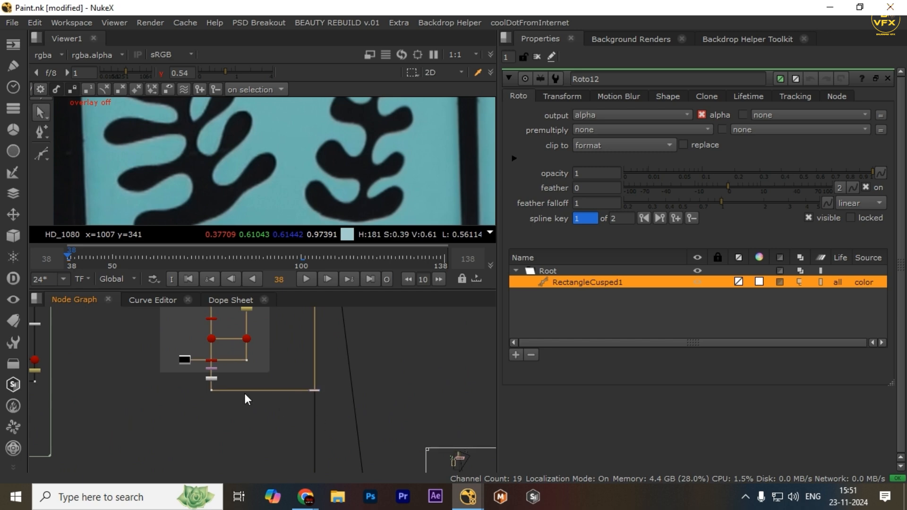
scroll(235, 388, up, 4)
double_click(196, 371)
Select the warp grid points along the divider between the two middle teal panels and inspect its alignment without the overlay
key(space)
scroll(425, 266, down, 5)
key(q)
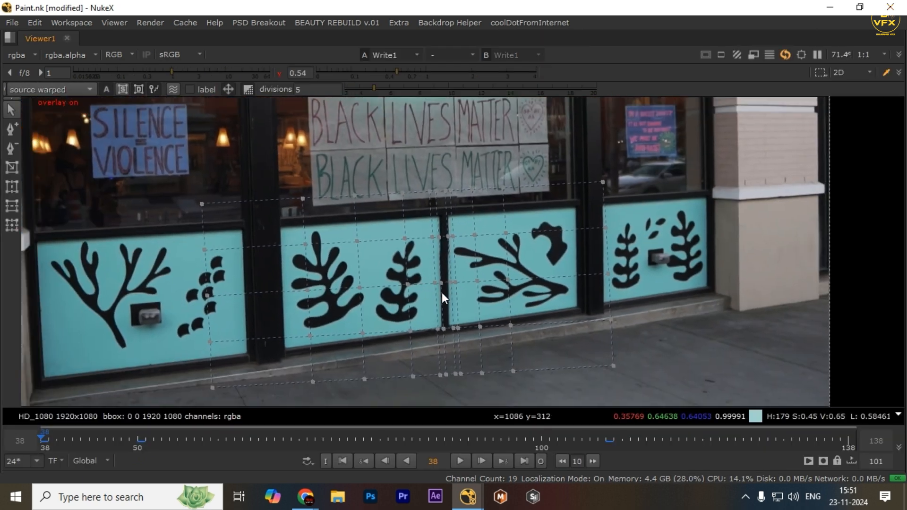
scroll(442, 294, up, 2)
scroll(428, 150, down, 3)
drag(425, 147, 455, 313)
scroll(442, 203, up, 3)
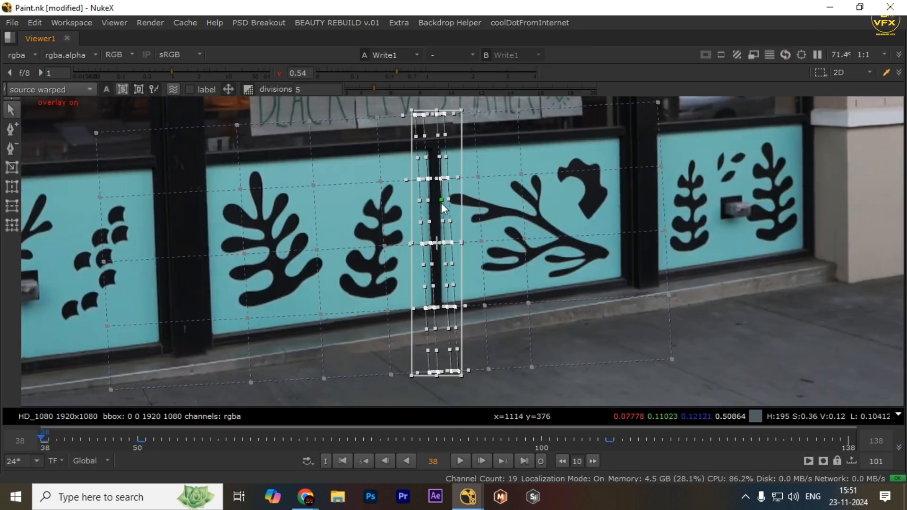
scroll(442, 202, up, 5)
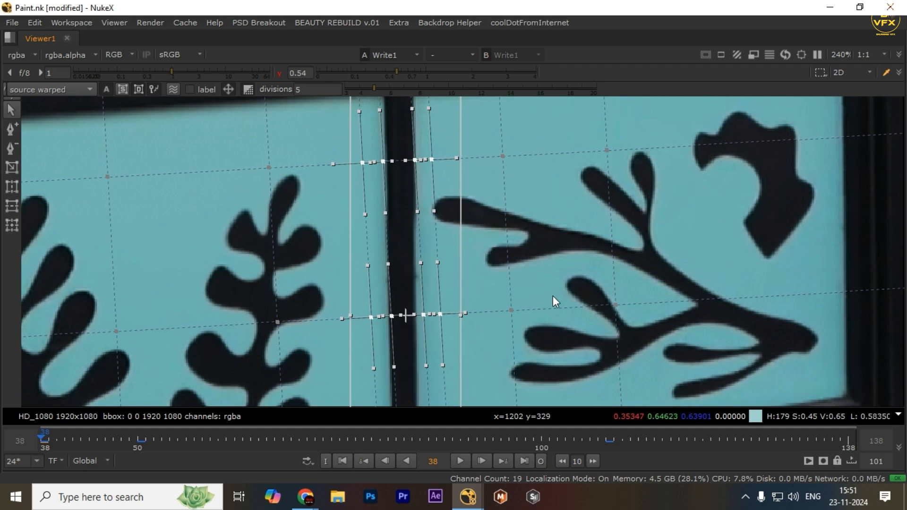
scroll(553, 296, down, 3)
key(o)
scroll(538, 291, down, 3)
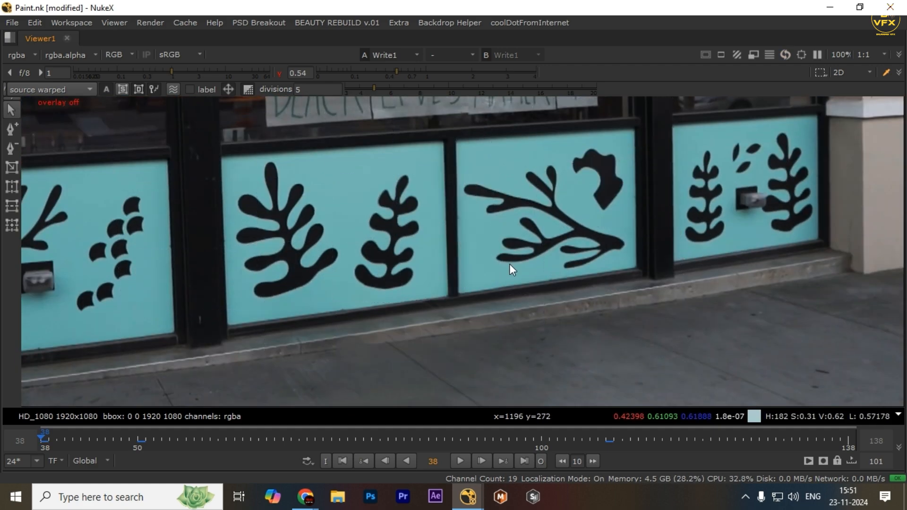
Compare the divider and surrounding panels in the Write1 output with the original plate at two magnifications
key(2)
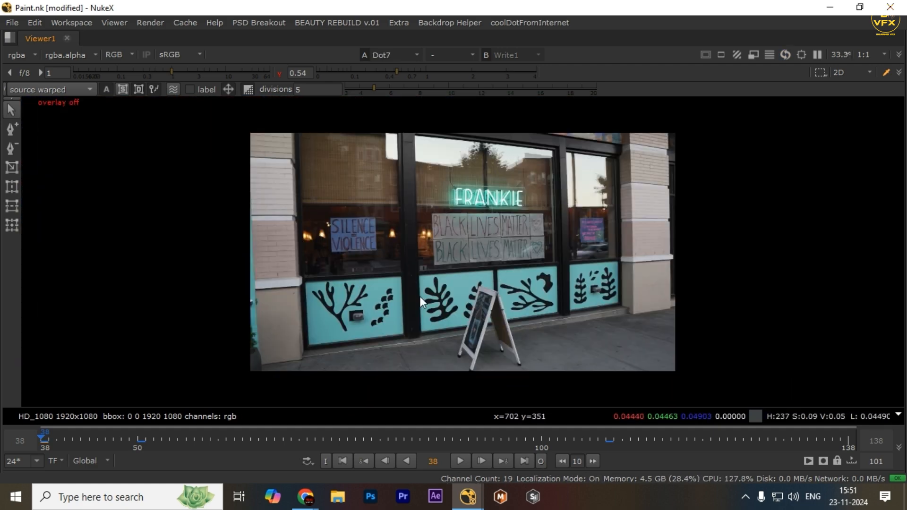
key(1)
drag(433, 264, 467, 312)
scroll(468, 312, up, 1)
key(2)
key(1)
key(2)
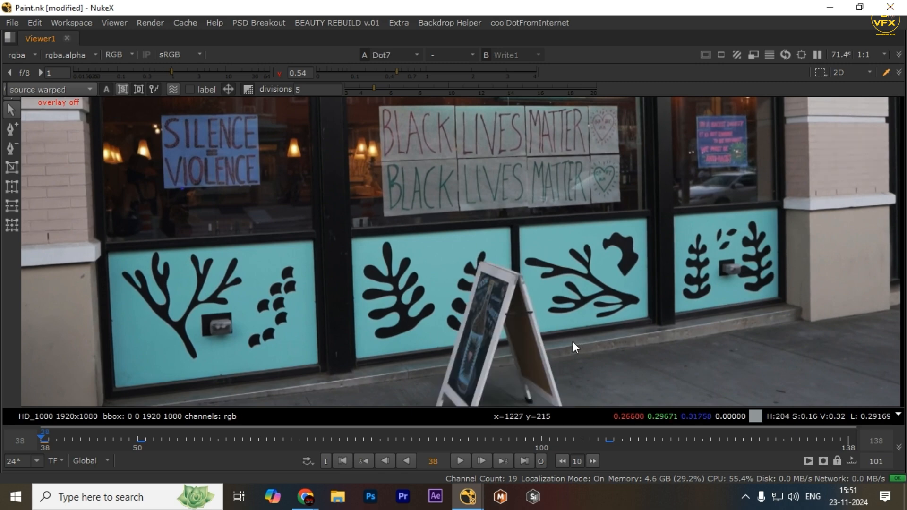
key(1)
Select the column of warp grid points over the leaf motif beside the divider and check that area with the overlay hidden
key(o)
scroll(479, 276, up, 2)
scroll(479, 282, down, 3)
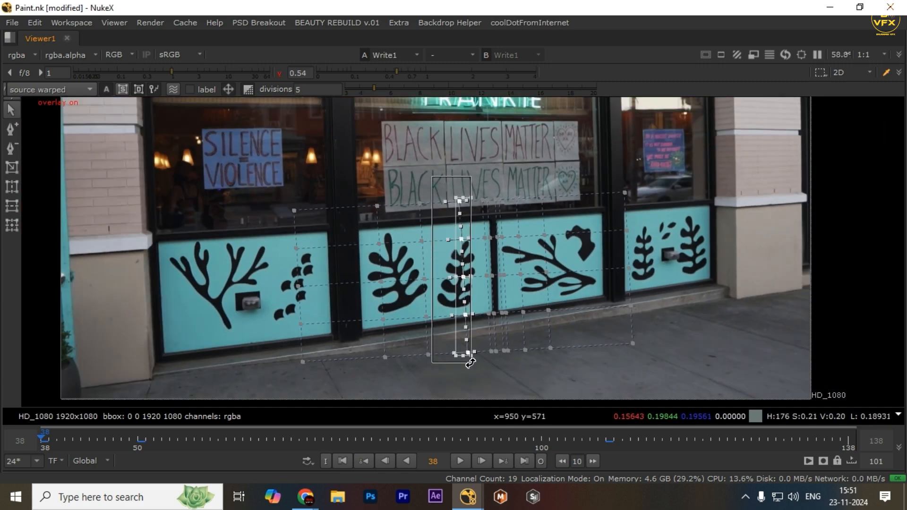
drag(470, 363, 469, 364)
click(452, 378)
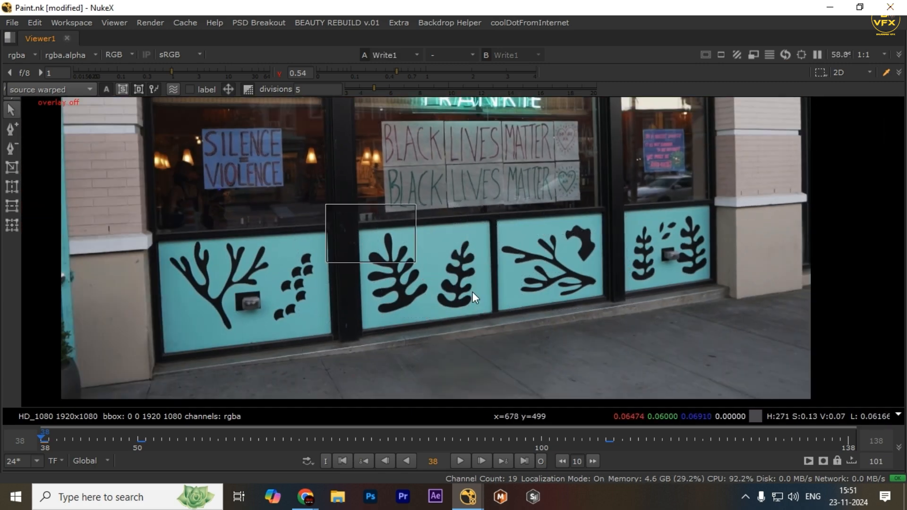
scroll(519, 237, up, 2)
drag(413, 158, 471, 325)
scroll(488, 372, down, 3)
key(q)
Alternate between the Write1 output and the original plate to check the leaf motif and sign removal at frame 38
key(1)
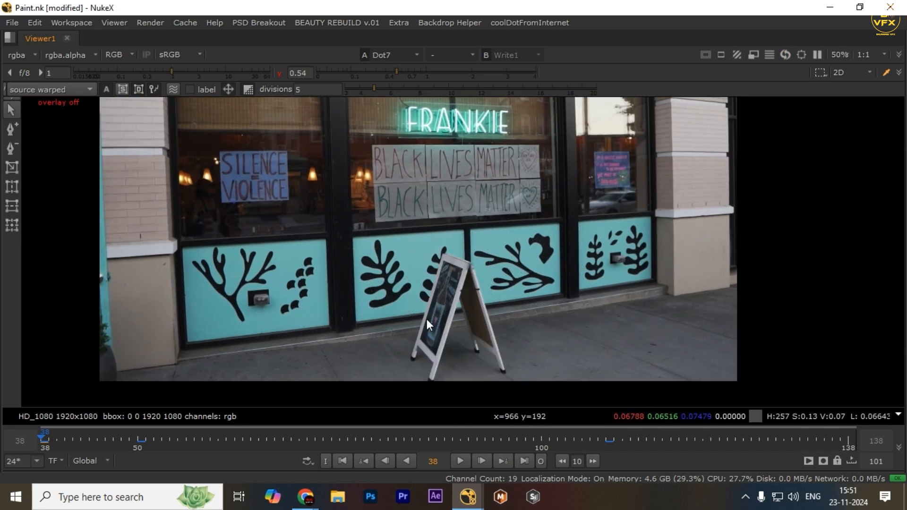
key(2)
key(1)
key(2)
key(1)
key(2)
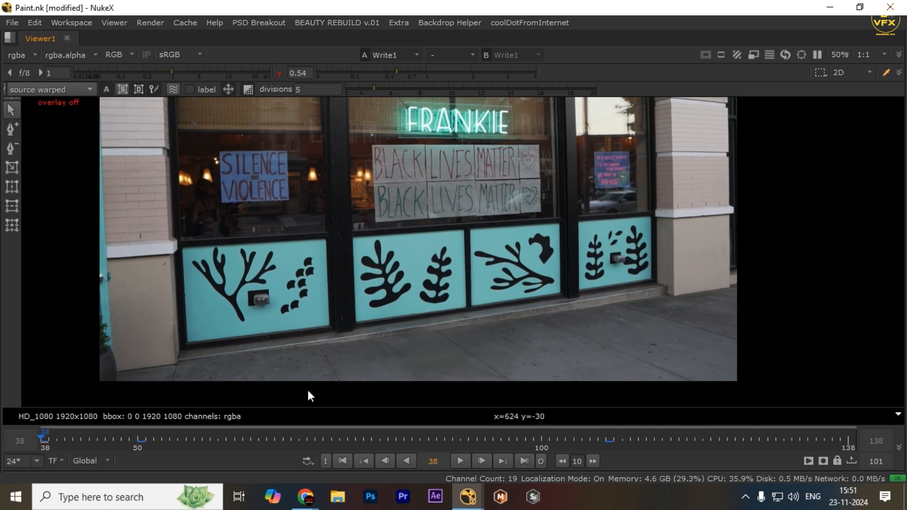
Go to frame 66 and save the script
click(265, 443)
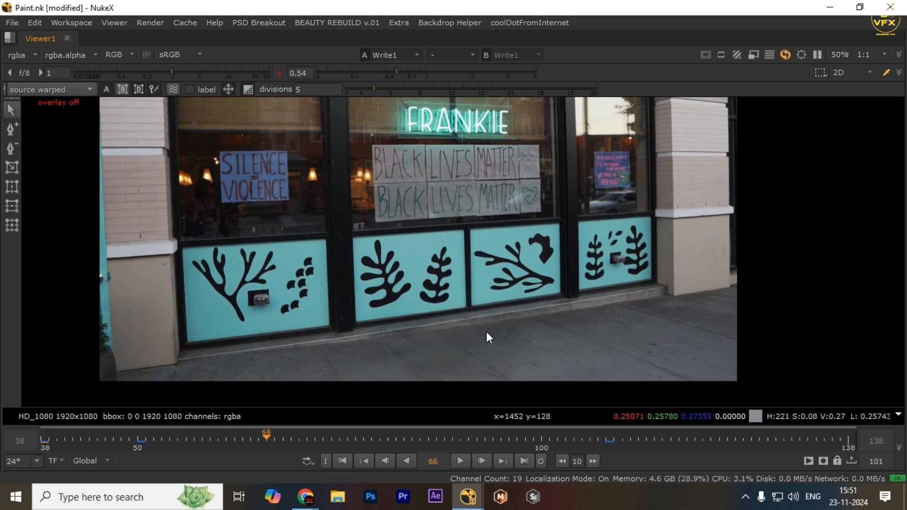
key(space)
scroll(330, 434, down, 7)
drag(324, 435, 330, 331)
key(ctrl+s)
Survey the end of the node graph and examine the Write1 output's panels and curb at frame 66
scroll(323, 412, down, 2)
drag(323, 413, 314, 330)
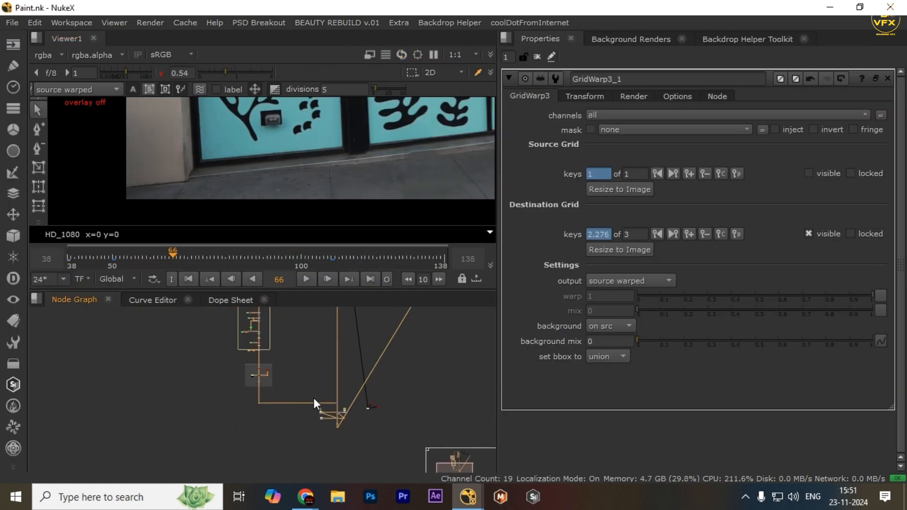
scroll(359, 379, up, 5)
drag(314, 398, 319, 437)
scroll(341, 360, down, 5)
scroll(352, 363, down, 3)
scroll(251, 437, up, 9)
key(space)
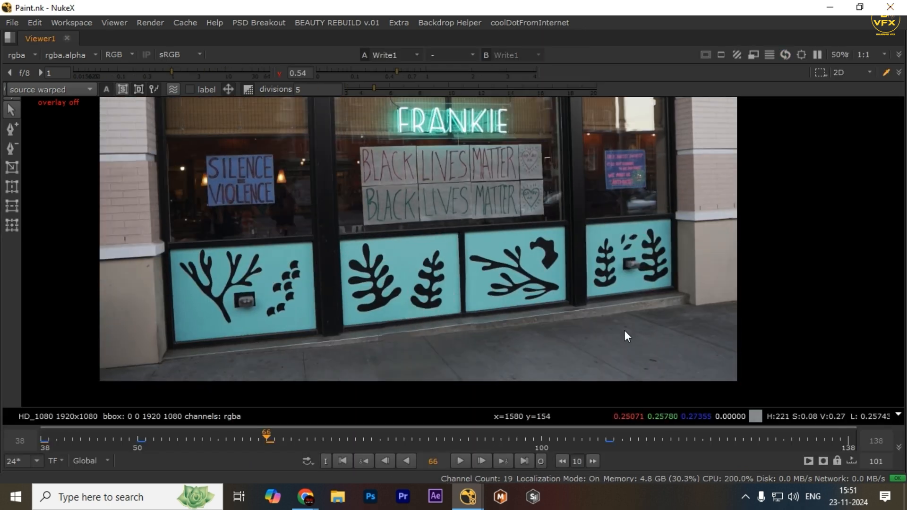
scroll(528, 321, up, 5)
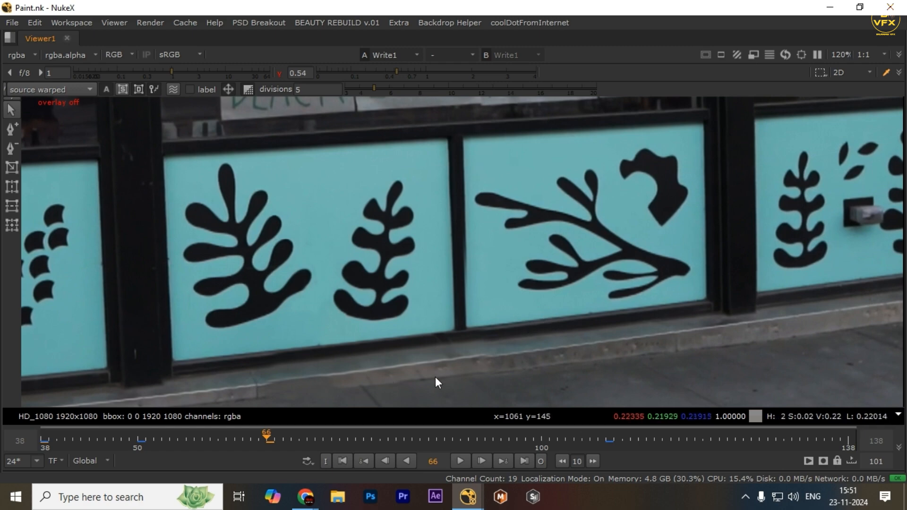
Examine the original plate around the sandwich-board sign at frame 66 for comparison with the cleaned output
key(space)
scroll(273, 453, up, 3)
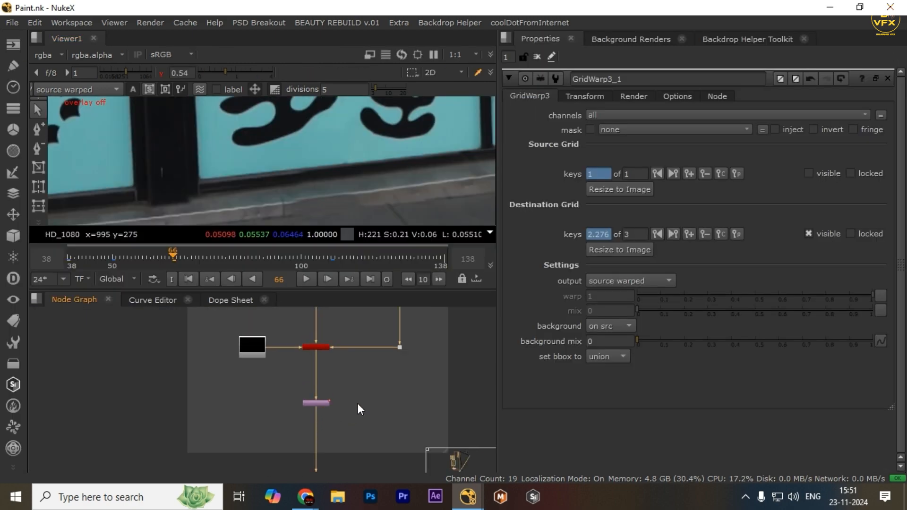
drag(363, 394, 174, 458)
key(space)
scroll(489, 357, down, 3)
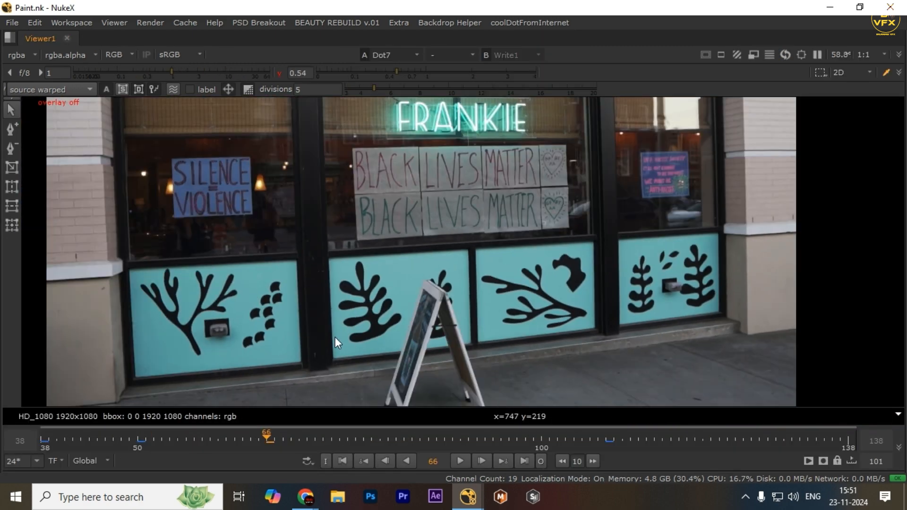
scroll(511, 391, up, 3)
scroll(502, 357, down, 3)
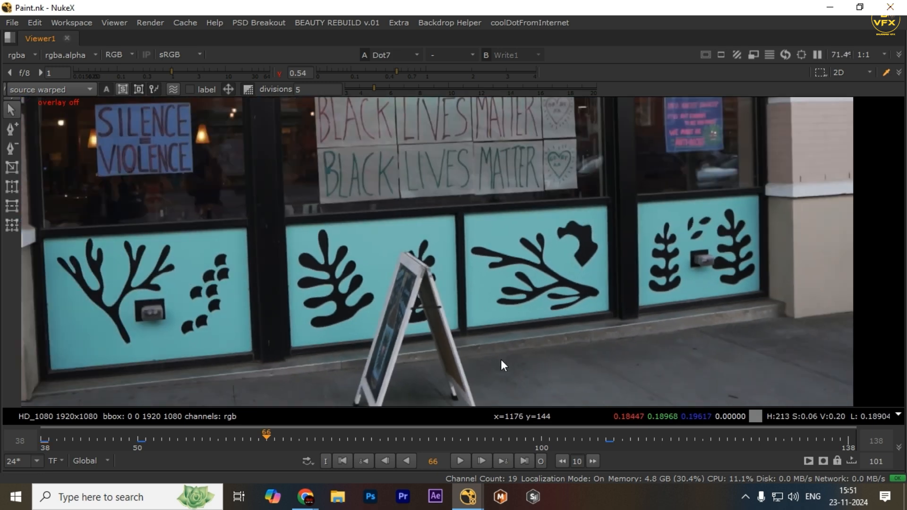
Trace the ground patch branch through its 3D setup, RotoPaint, FrameHold and Copy nodes to the seam Grade
key(space)
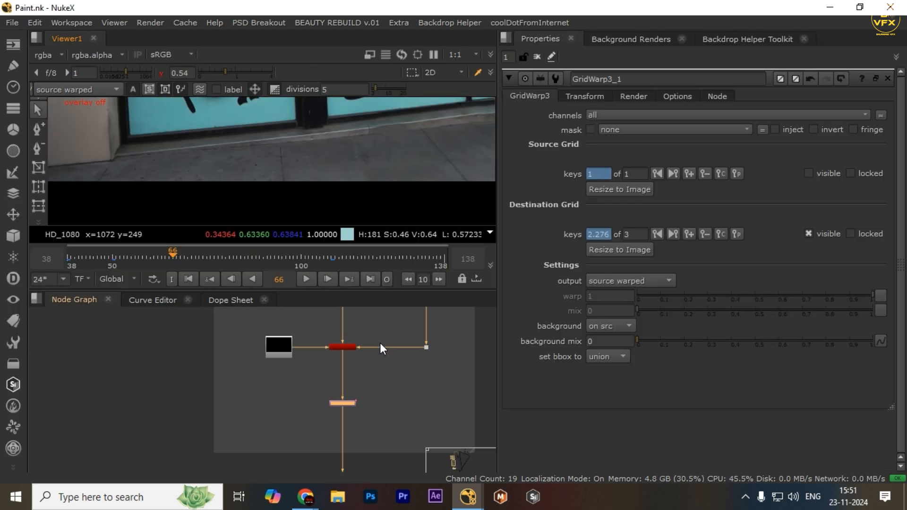
scroll(369, 343, down, 4)
drag(342, 346, 333, 468)
scroll(346, 379, up, 7)
scroll(324, 381, down, 5)
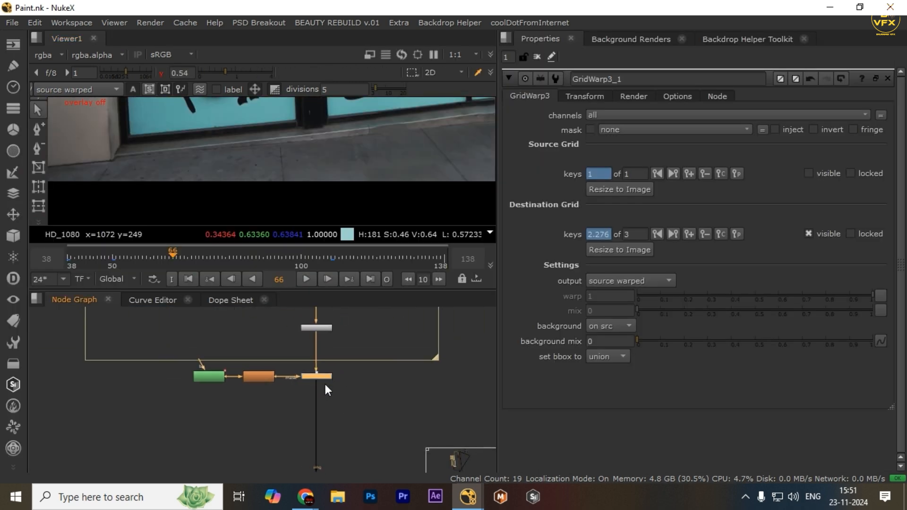
scroll(321, 394, up, 5)
drag(325, 424, 322, 328)
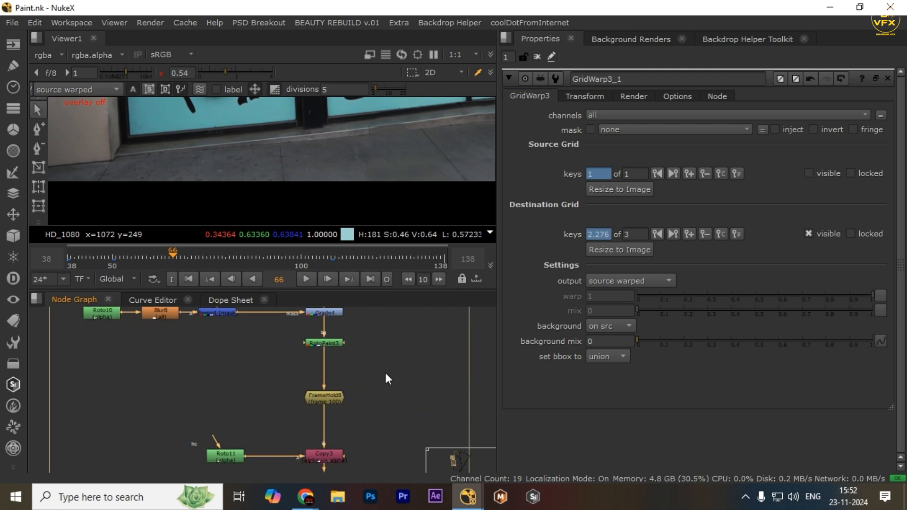
scroll(378, 376, down, 2)
drag(354, 444, 334, 365)
scroll(334, 365, up, 3)
drag(316, 408, 326, 335)
Select the Roto13, Blur10 and Grade5 nodes and show the original plate's sidewalk in the viewer
drag(396, 369, 99, 423)
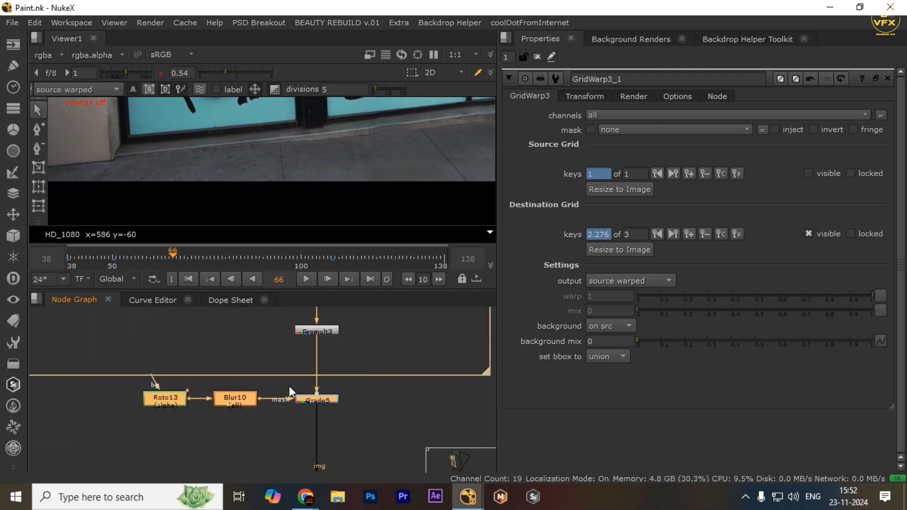
drag(406, 123, 455, 195)
key(2)
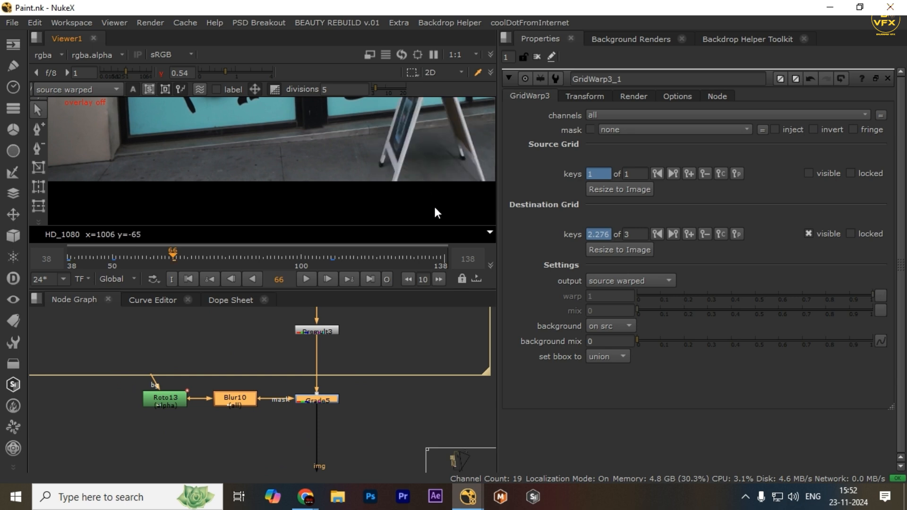
Compare the sidewalk and pavement seam in the cleaned output against the original plate at frame 66
key(1)
key(2)
key(1)
scroll(307, 140, up, 3)
drag(465, 156, 293, 151)
key(2)
key(1)
key(2)
key(1)
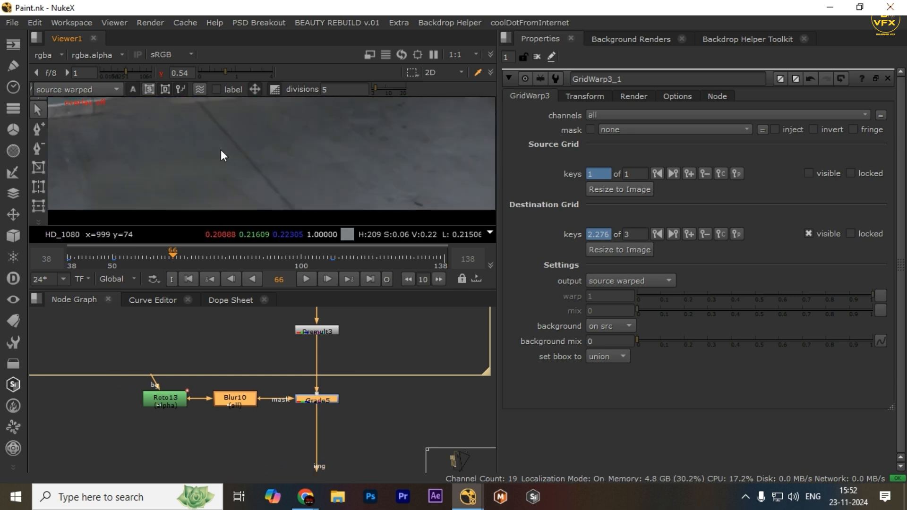
Open the Blur10 settings and examine the pavement seam at frame 39
double_click(233, 401)
click(70, 257)
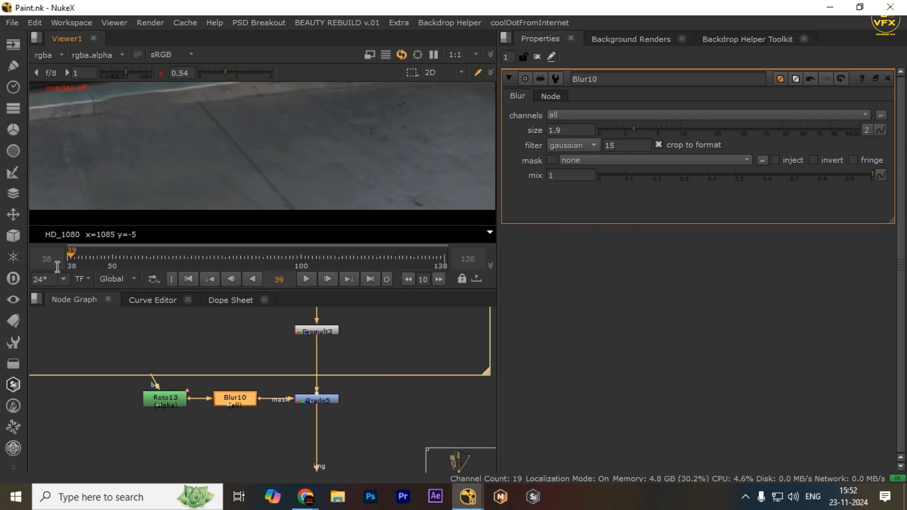
right_click(554, 134)
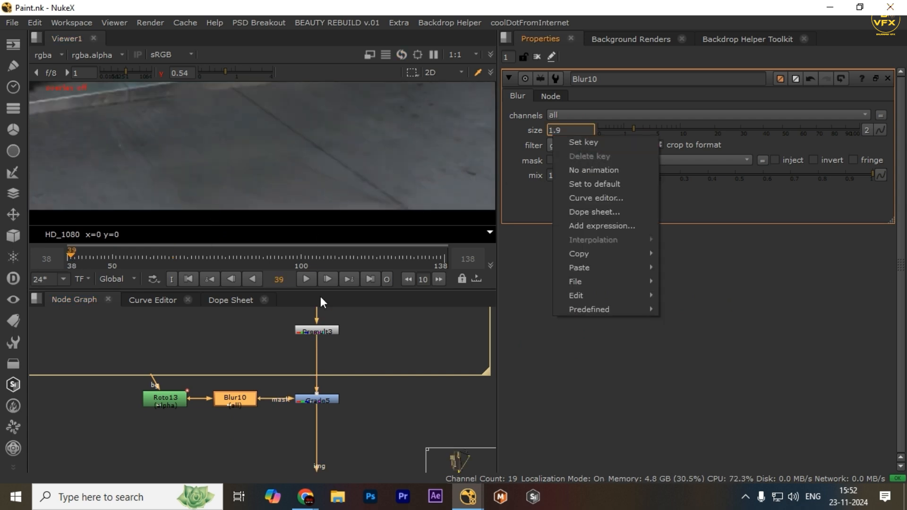
click(376, 388)
Survey the node graph from the seam correction nodes through the ground 3D setup and output, returning to the Premult3 node
scroll(377, 389, down, 2)
scroll(406, 402, down, 5)
drag(426, 439, 216, 314)
scroll(217, 315, down, 4)
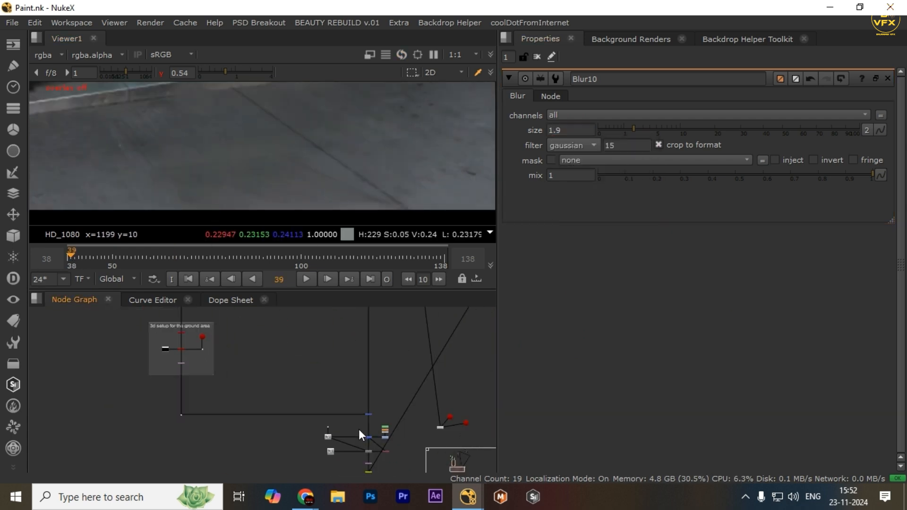
drag(359, 429, 307, 376)
scroll(303, 368, up, 2)
scroll(131, 378, down, 3)
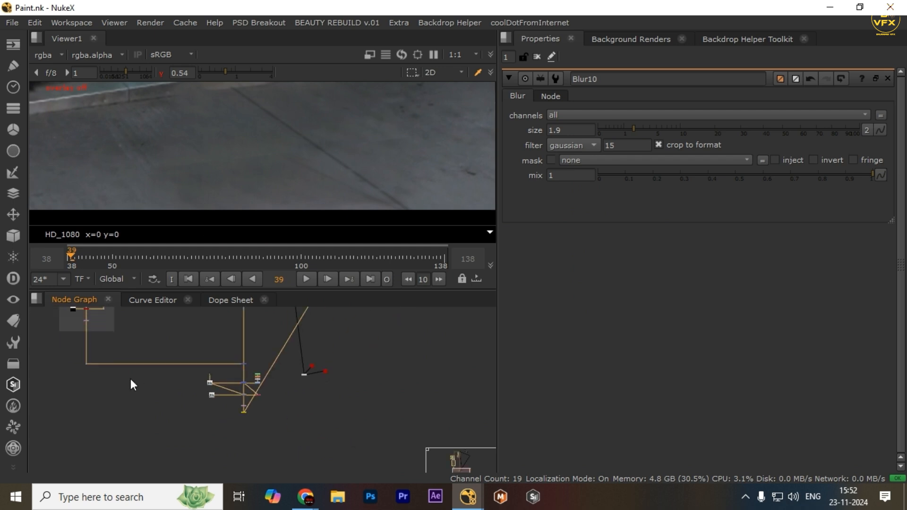
drag(131, 379, 293, 466)
scroll(194, 347, up, 3)
drag(305, 369, 293, 410)
scroll(293, 410, up, 5)
scroll(269, 359, up, 4)
Try a Grade node between Copy3 and Premult3 on the ground patch, testing a different gain
click(260, 358)
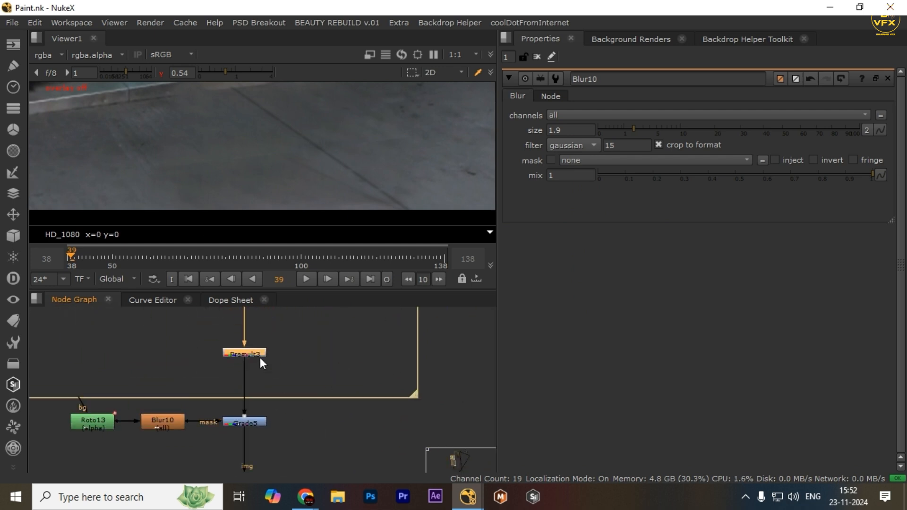
scroll(258, 359, down, 2)
drag(254, 355, 262, 384)
drag(310, 367, 179, 401)
scroll(251, 385, up, 3)
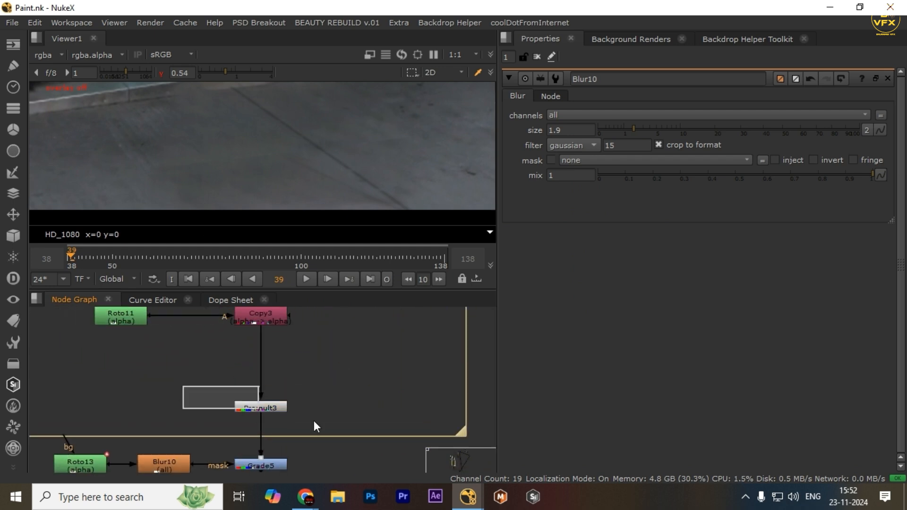
scroll(261, 414, down, 2)
scroll(265, 369, up, 2)
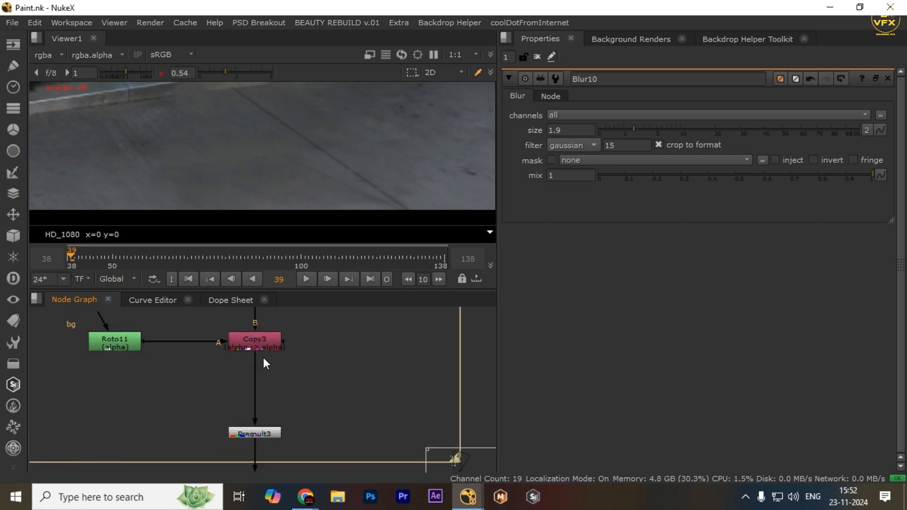
key(g)
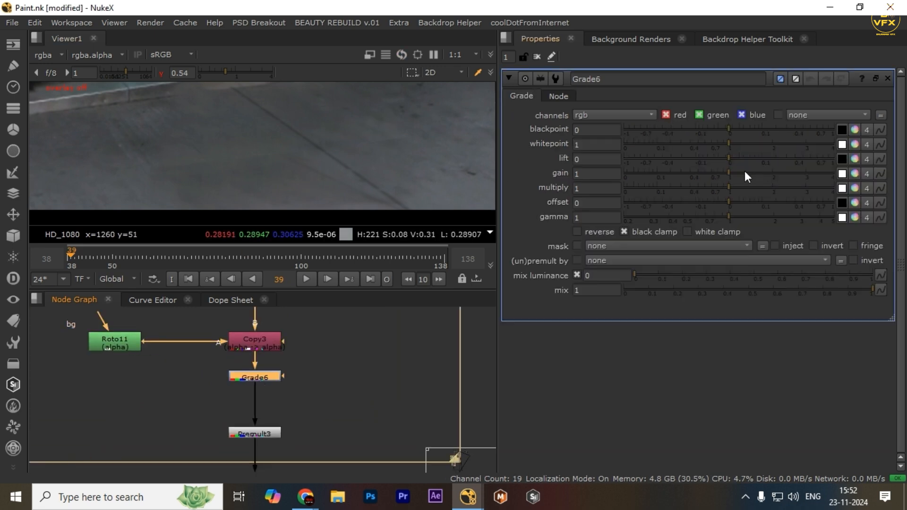
drag(744, 173, 731, 172)
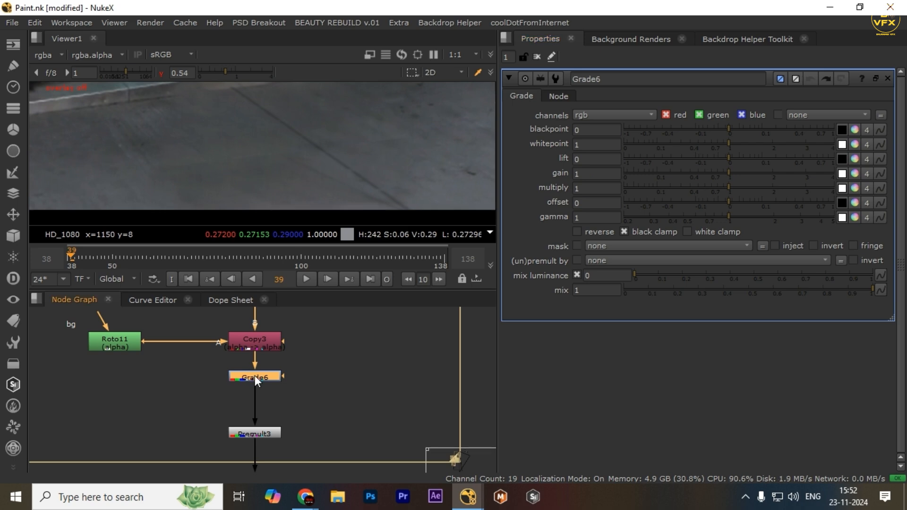
Replace the Grade with one directly after Premult3, trying gains of 1.2 and 1.08 on the ground patch
key(Delete)
scroll(251, 442, down, 2)
key(ctrl+z)
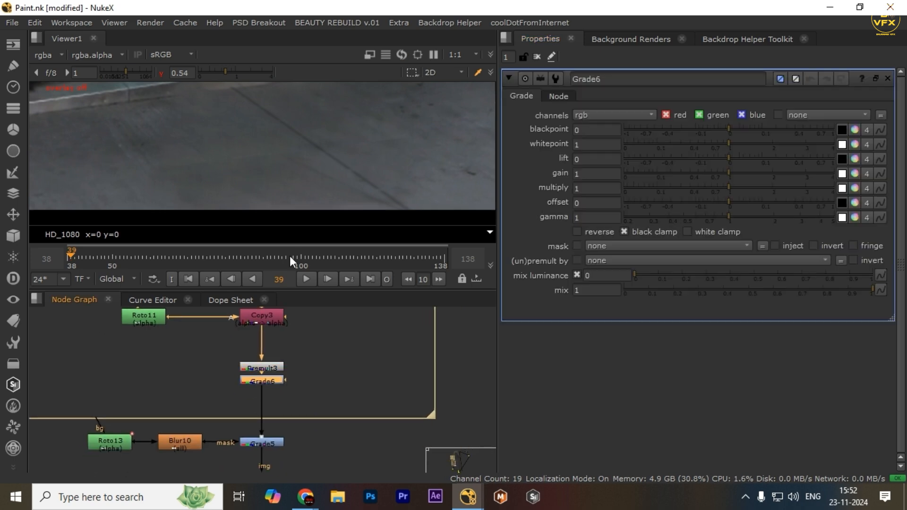
click(738, 174)
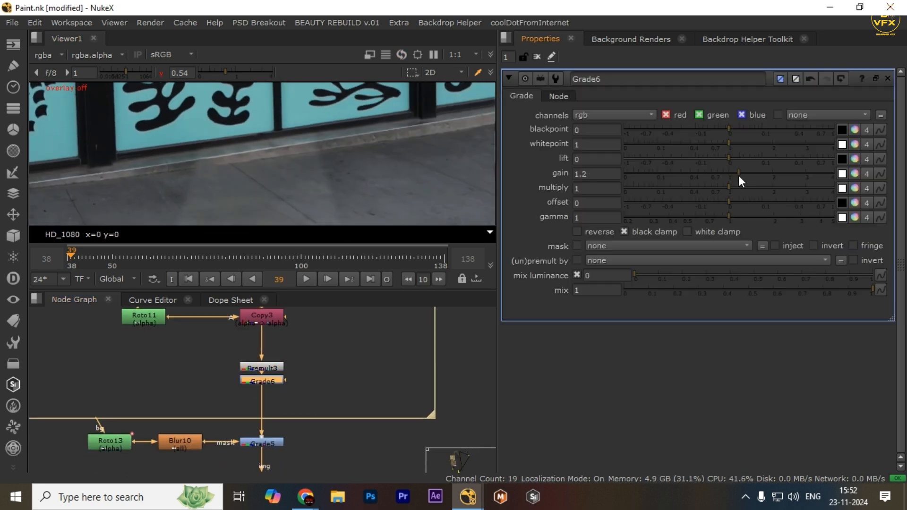
key(ctrl+z)
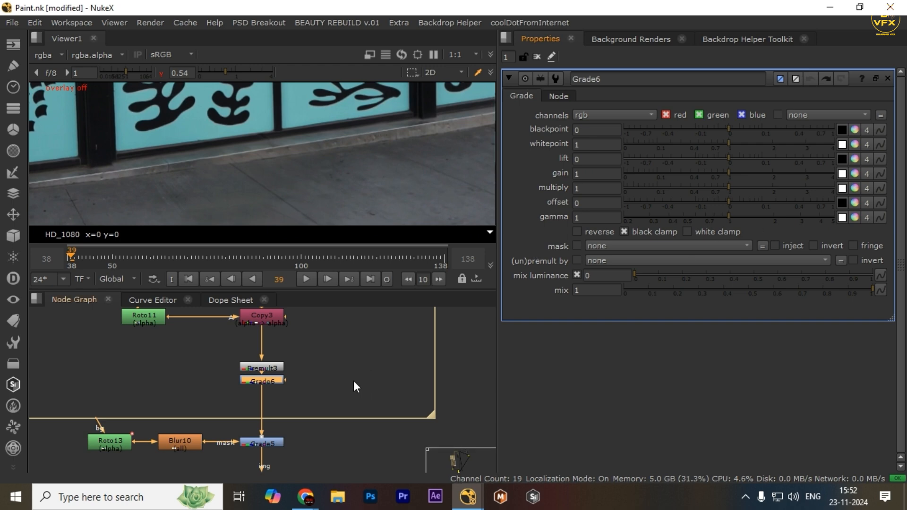
click(735, 175)
Follow the ground patch downstream to its merge and toggle that merge off and on to judge the sidewalk at frame 39
scroll(267, 344, down, 2)
drag(267, 343, 134, 329)
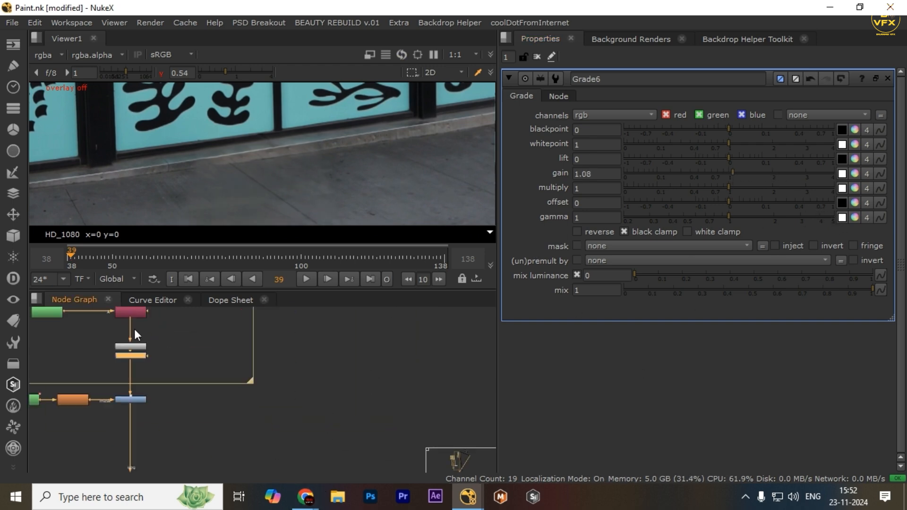
scroll(142, 350, down, 3)
drag(246, 445, 233, 281)
scroll(284, 416, down, 4)
drag(284, 416, 240, 369)
scroll(279, 373, up, 4)
drag(365, 387, 429, 414)
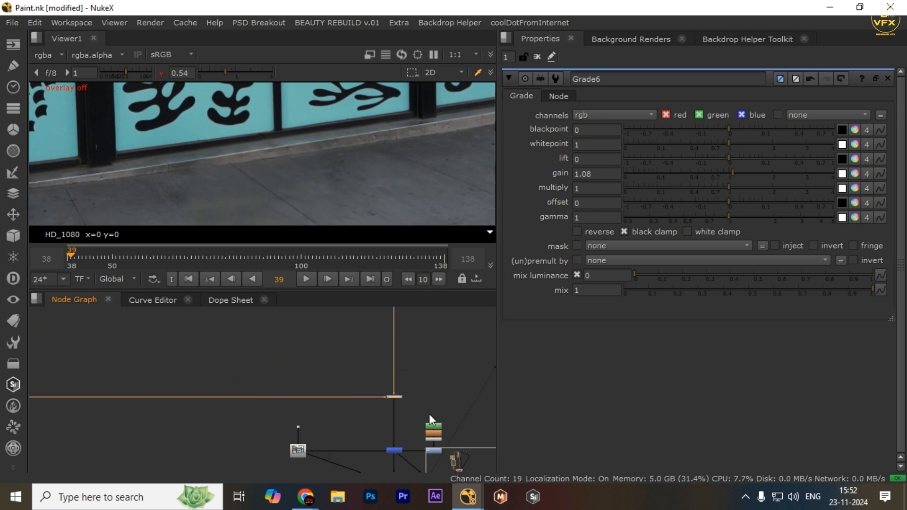
key(d)
key(d)
key(d)
key(d)
Compare the sidewalk with the Grade6 node disabled, and delete that Grade node
scroll(424, 415, down, 3)
drag(279, 386, 325, 445)
scroll(227, 332, up, 3)
drag(227, 333, 273, 390)
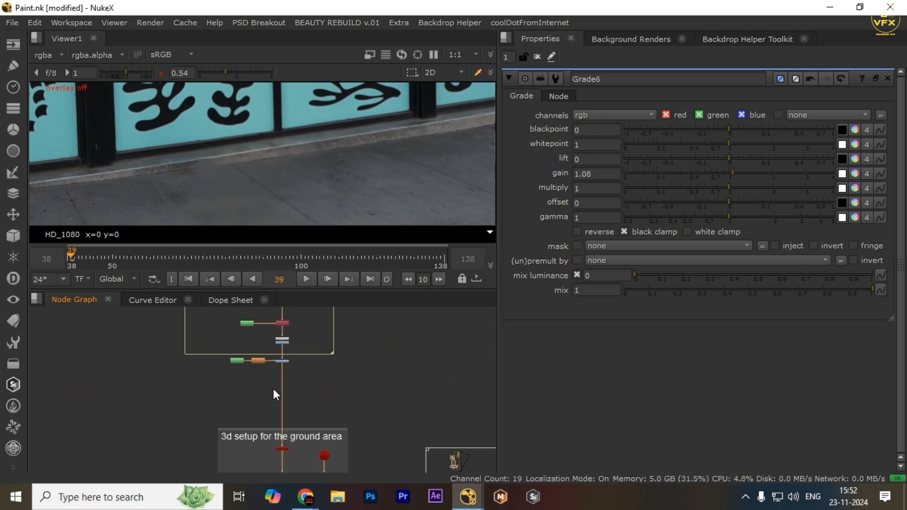
scroll(284, 354, up, 4)
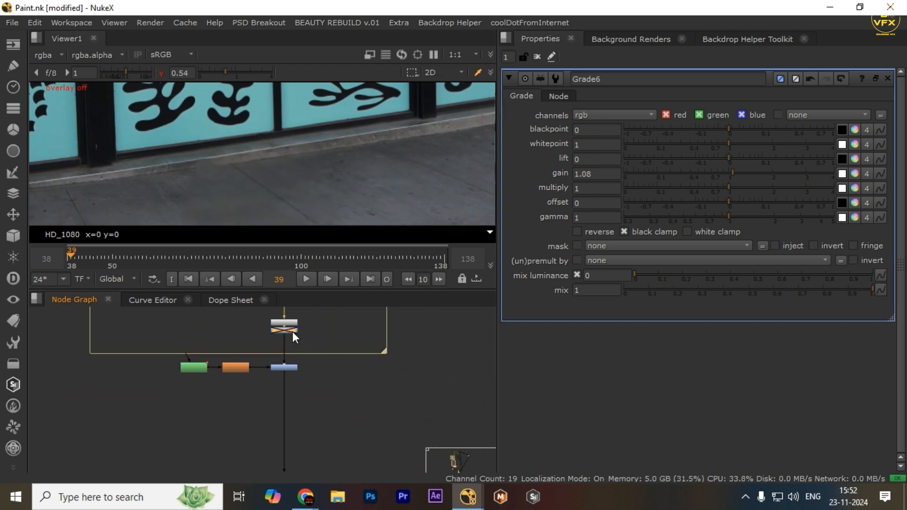
key(1)
key(2)
click(291, 332)
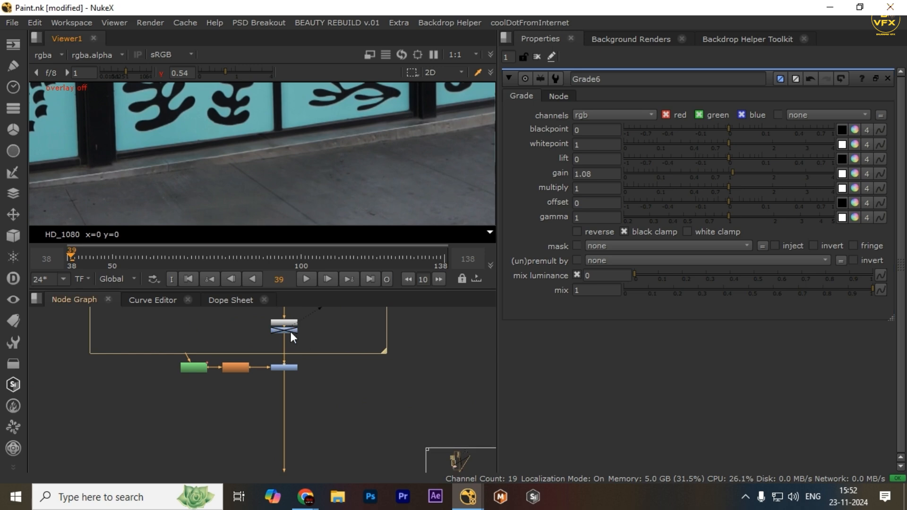
key(1)
key(Delete)
Compare the whole Write1 output with the original plate at frame 39 in an enlarged viewer
scroll(337, 370, down, 5)
scroll(330, 392, up, 3)
drag(324, 426, 325, 330)
scroll(347, 414, up, 2)
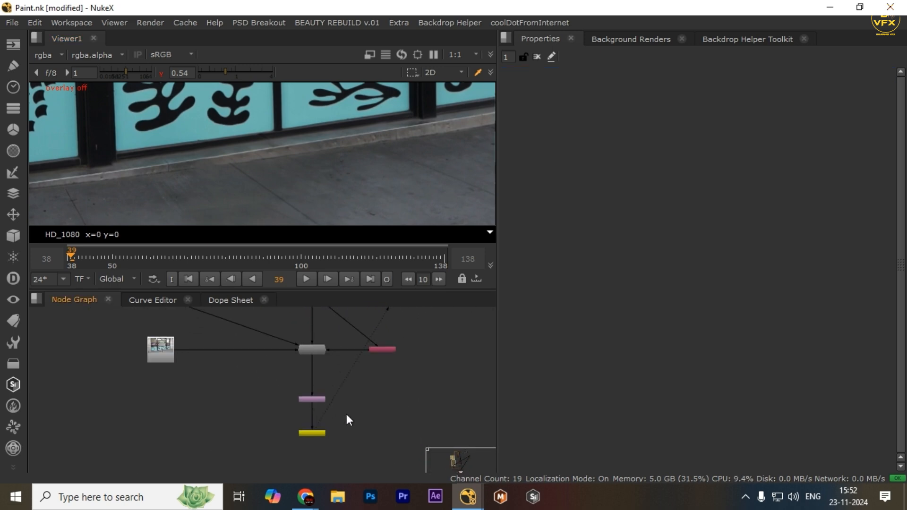
key(space)
scroll(279, 265, down, 3)
key(2)
key(1)
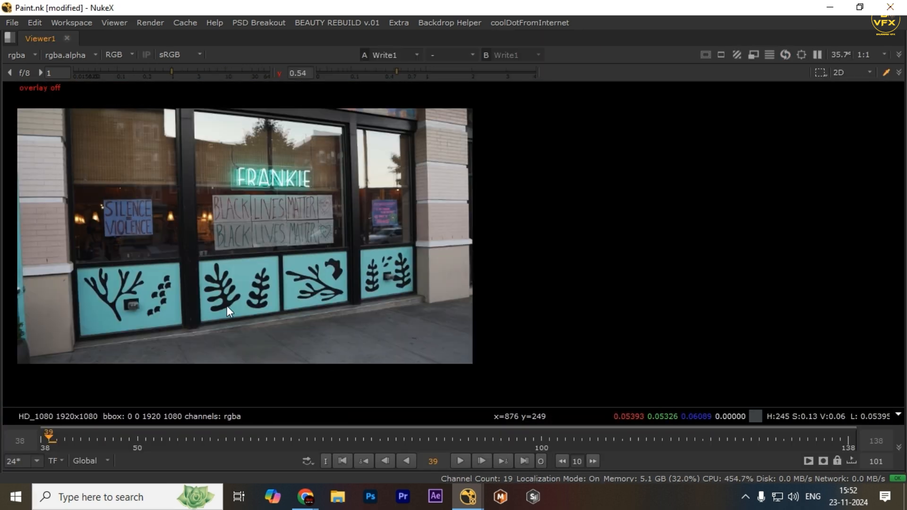
key(f)
key(space)
Save the Paint.nk script
scroll(315, 424, down, 5)
drag(292, 326, 286, 445)
key(ctrl+s)
scroll(287, 362, up, 4)
scroll(276, 393, up, 3)
drag(291, 409, 288, 422)
scroll(297, 419, down, 4)
Delete the leftover three-node 3D group beside the end of the main comp branch
drag(294, 454, 236, 364)
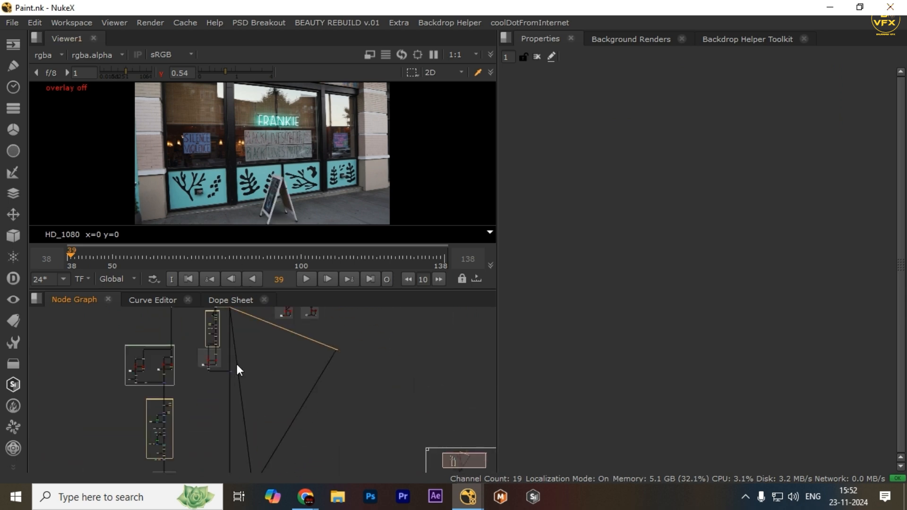
drag(240, 456, 411, 433)
scroll(297, 391, up, 5)
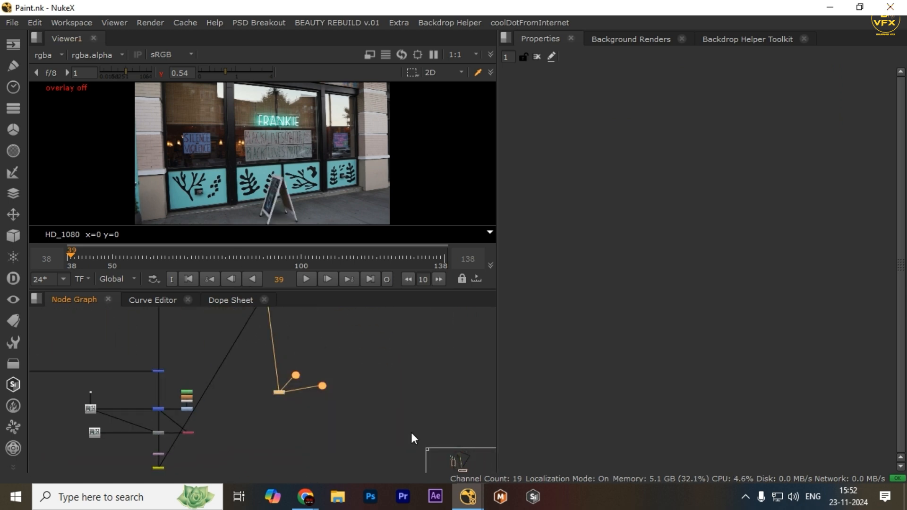
key(Delete)
Open the Roto12 mask and examine its rectangle shape at keyframes 38 and 100
scroll(155, 408, up, 4)
double_click(317, 378)
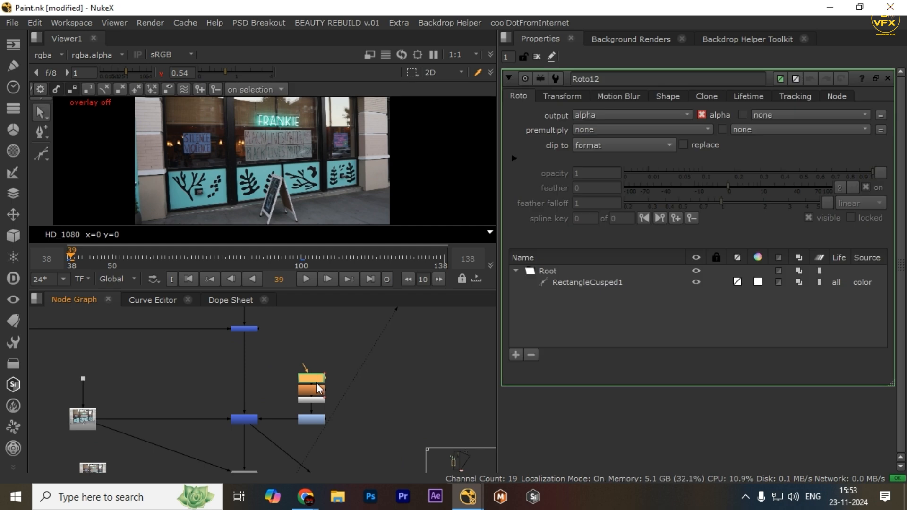
click(66, 256)
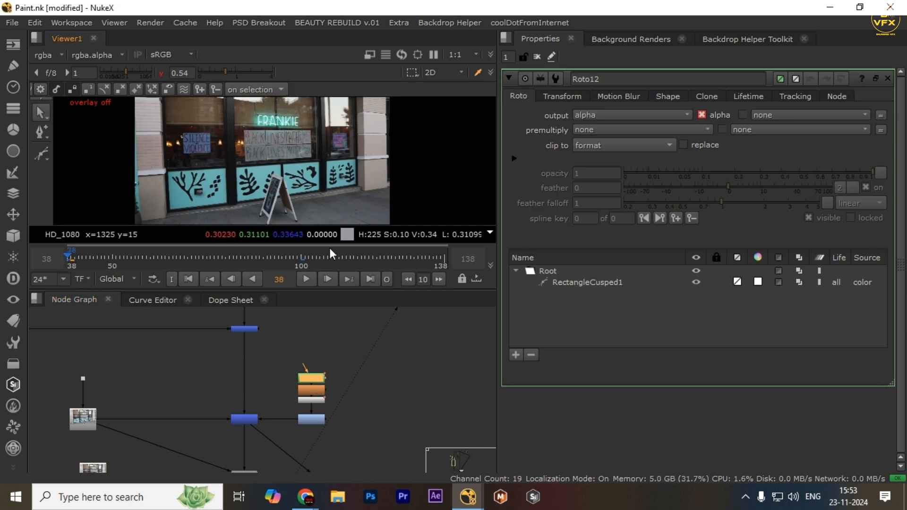
click(302, 258)
scroll(282, 189, up, 3)
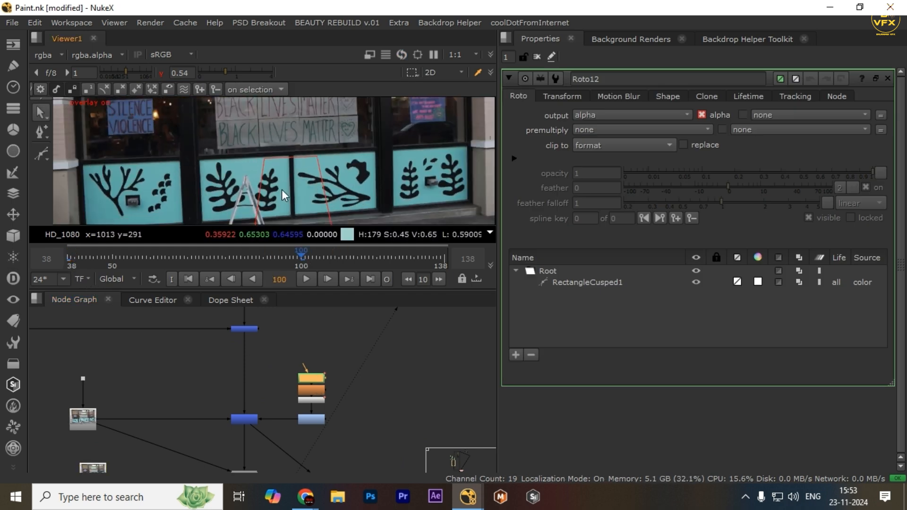
Check the nodes around the final comp and show the Write1 output in the viewer at frame 100
scroll(246, 419, down, 3)
drag(231, 391, 260, 432)
key(1)
drag(177, 399, 134, 383)
key(1)
scroll(299, 394, up, 3)
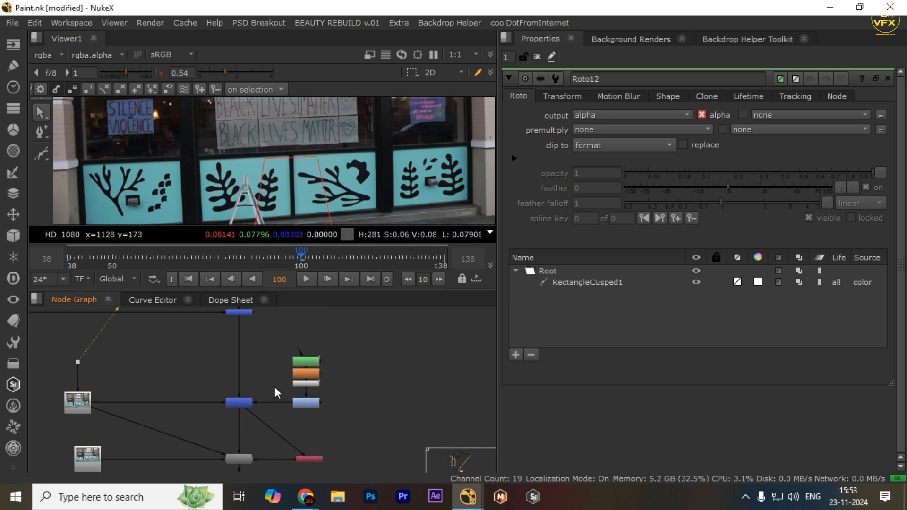
scroll(267, 394, down, 3)
drag(220, 425, 242, 346)
scroll(254, 375, up, 4)
drag(245, 410, 325, 451)
key(1)
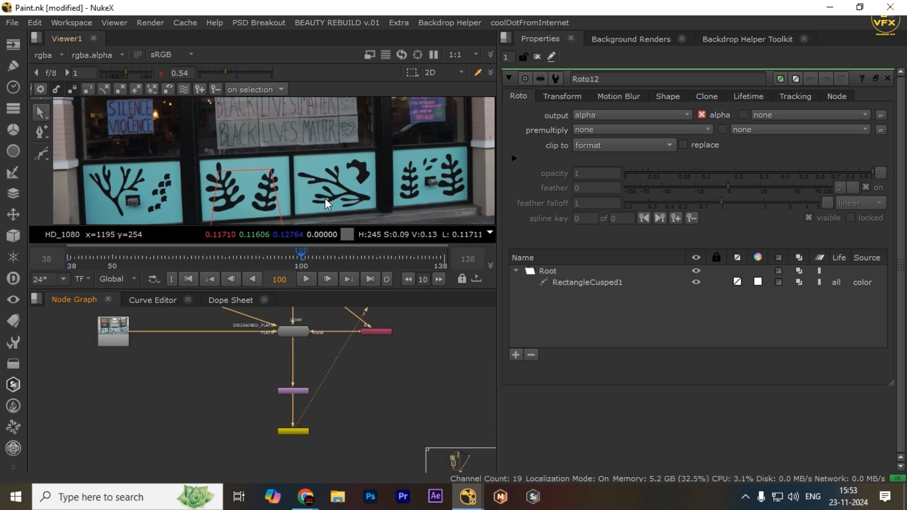
Play the cleaned shot in an enlarged, fitted viewer with the overlay hidden and check the panels and sidewalk
key(space)
key(f)
key(o)
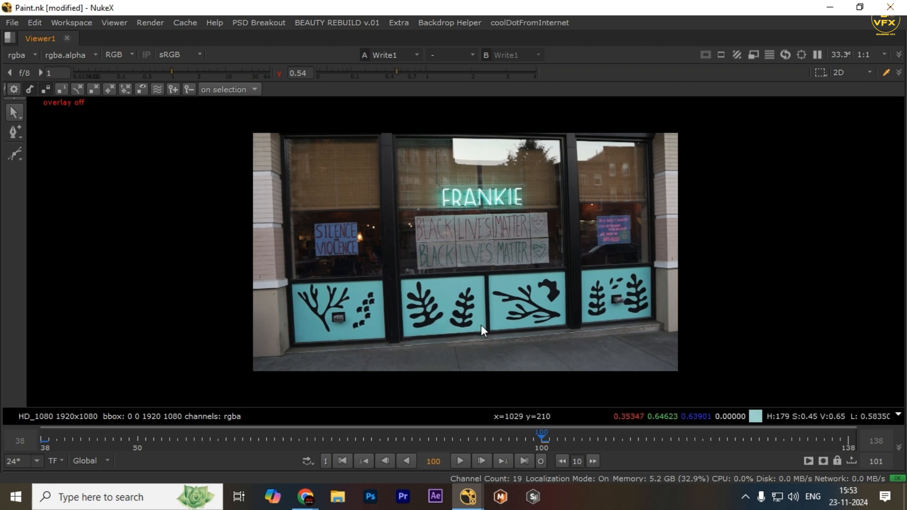
scroll(474, 327, up, 2)
key(l)
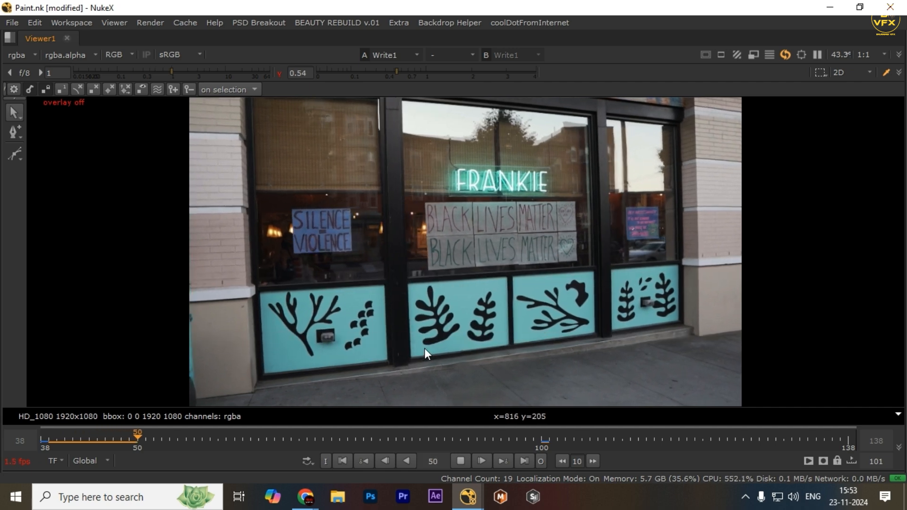
key(shift+Right)
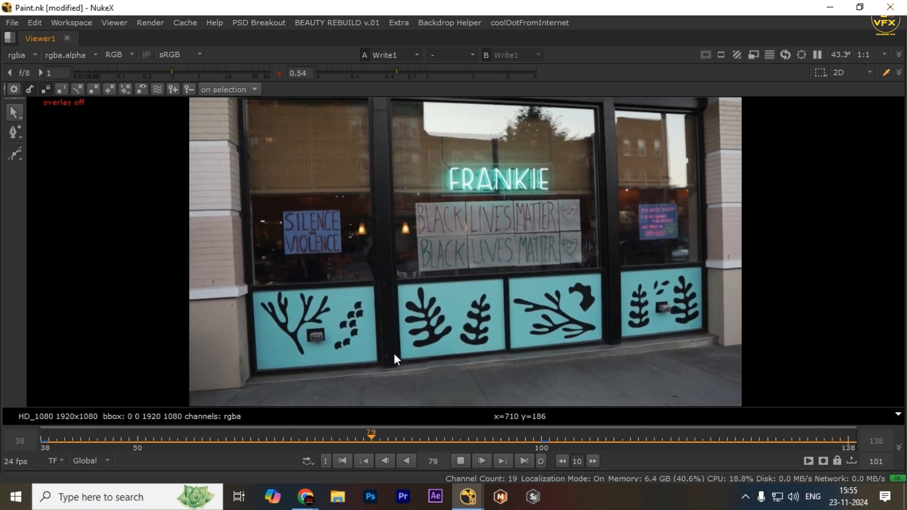
key(space)
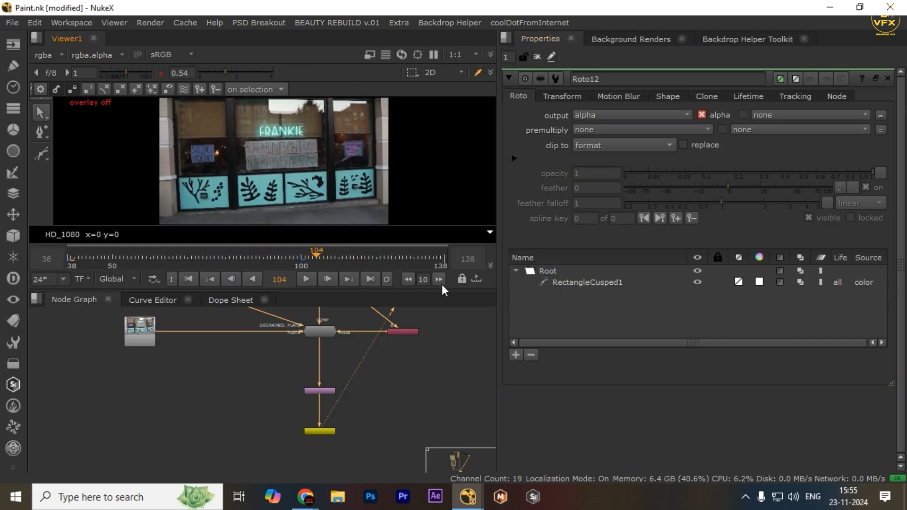
Disable the blue node directly above the final comp node, next to the Roto12 mask branch
scroll(332, 411, down, 3)
drag(328, 336, 302, 347)
scroll(329, 385, up, 5)
scroll(304, 418, down, 5)
scroll(312, 357, up, 3)
Play the Write1 output from frame 38 in the enlarged viewer and return to the first frame
key(space)
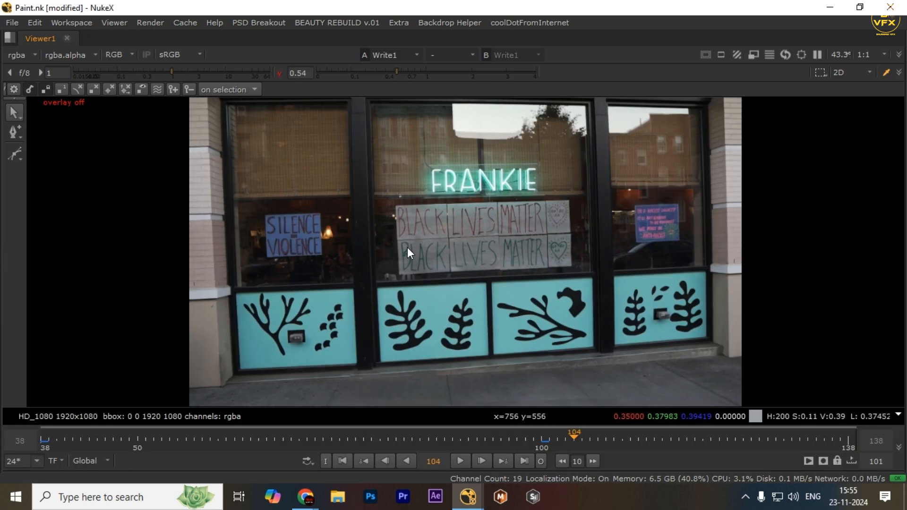
key(Home)
key(l)
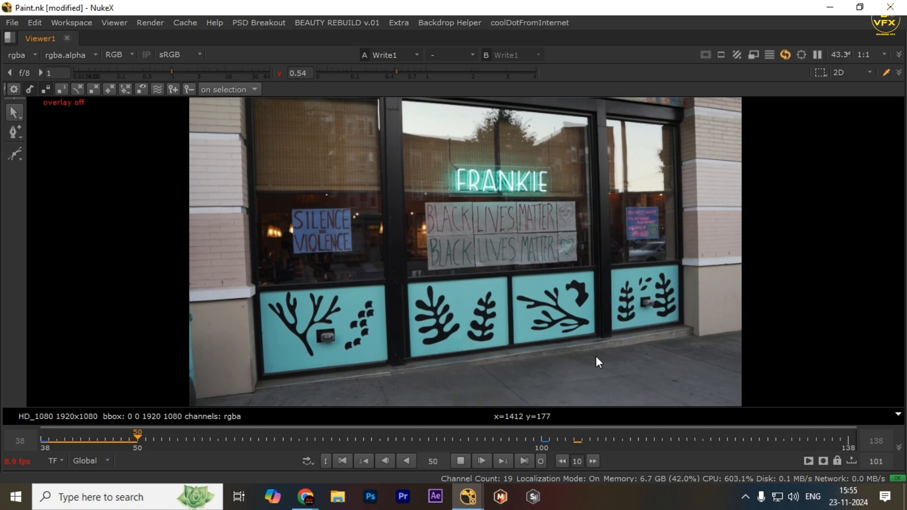
key(Home)
key(l)
key(Home)
key(space)
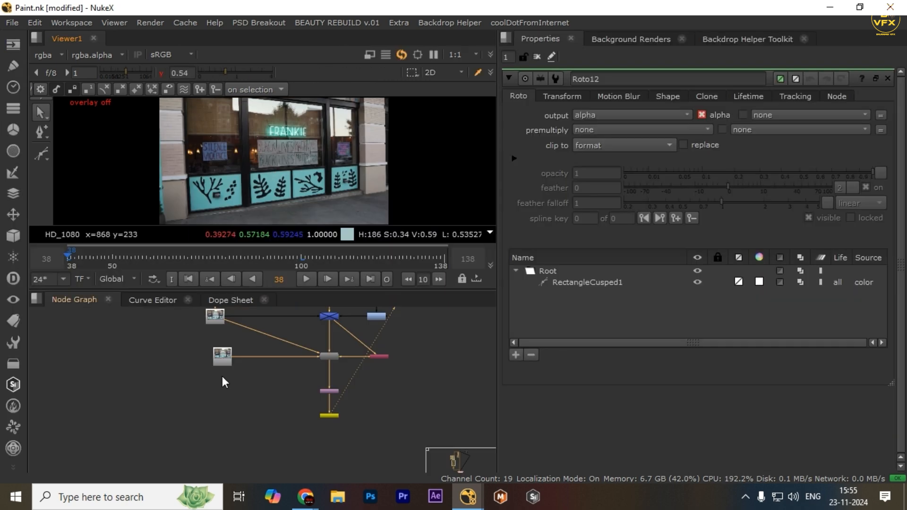
Disable the node directly below the 3D setup on the branch feeding the main comp
scroll(246, 367, down, 2)
scroll(321, 335, up, 4)
click(277, 339)
scroll(314, 385, down, 10)
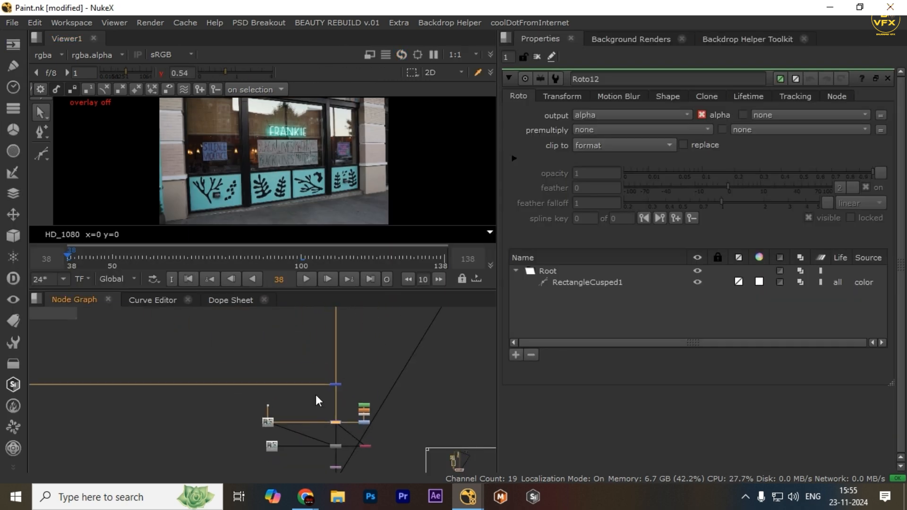
scroll(325, 416, up, 3)
scroll(304, 381, down, 4)
scroll(311, 402, up, 8)
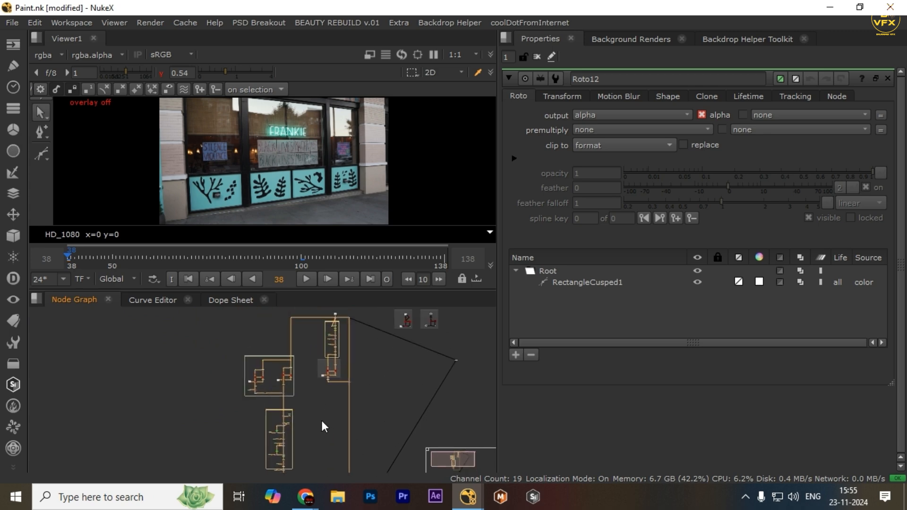
scroll(317, 330, down, 6)
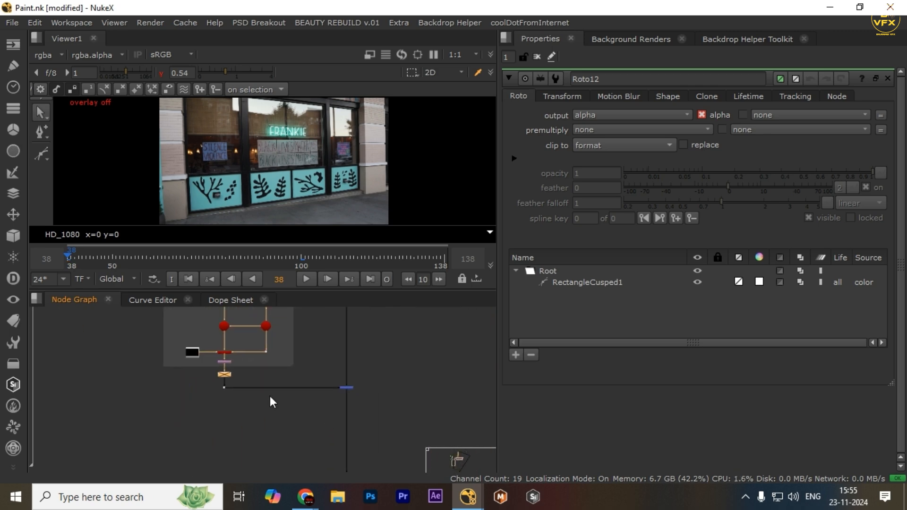
Play the Write1 output again from frame 38 in the enlarged viewer to check the updated composite
key(space)
key(space)
key(space)
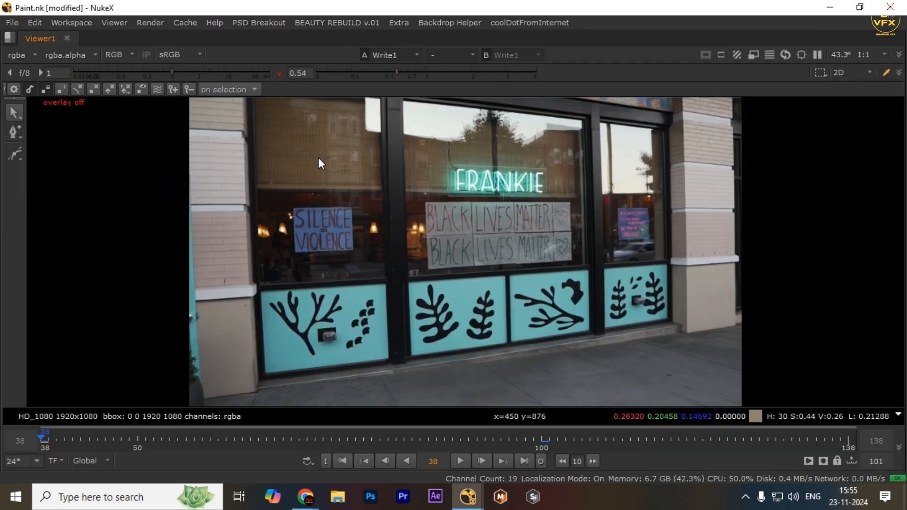
key(l)
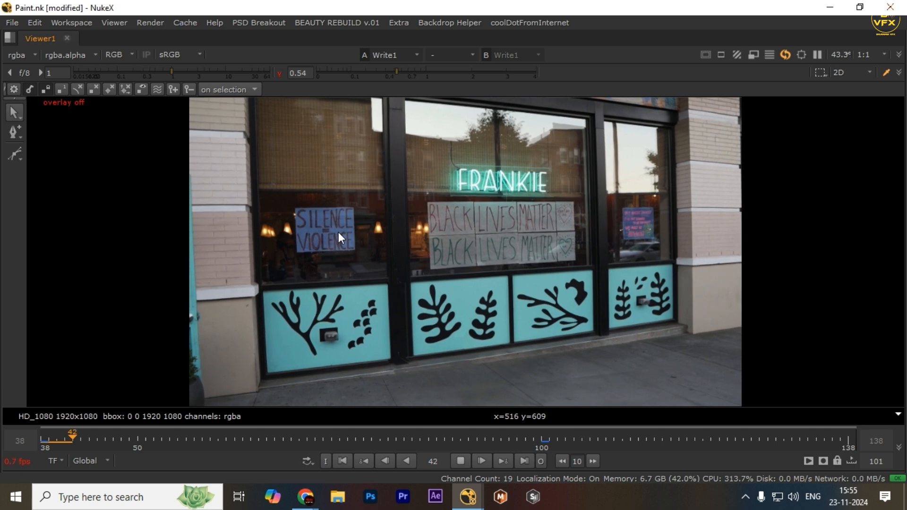